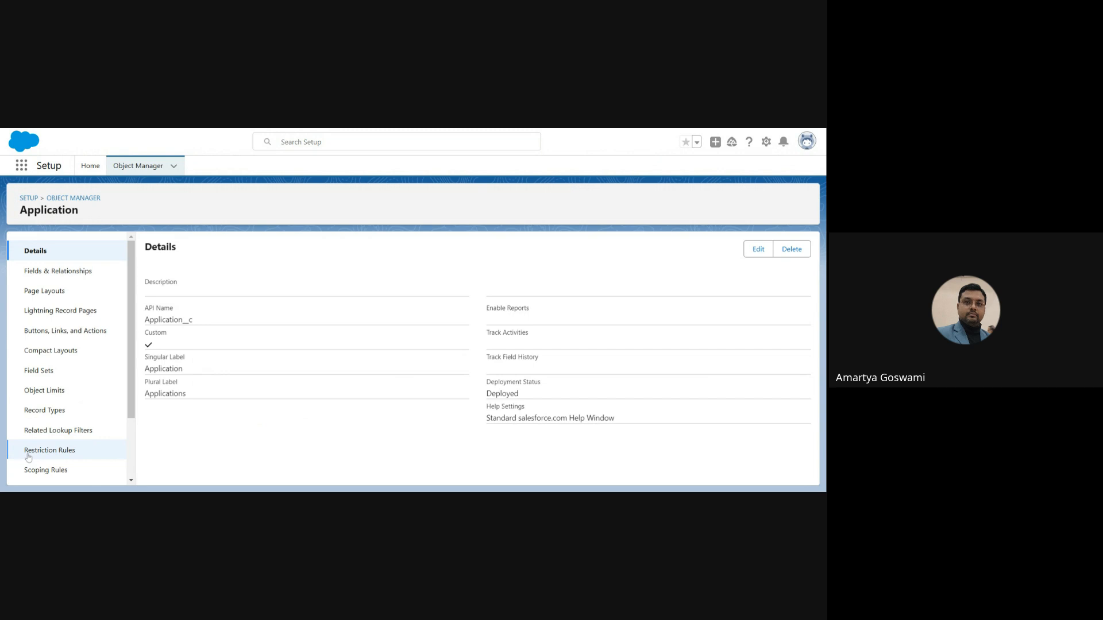
Start a new custom field on the Application object with the Date data type.
left_click(63, 279)
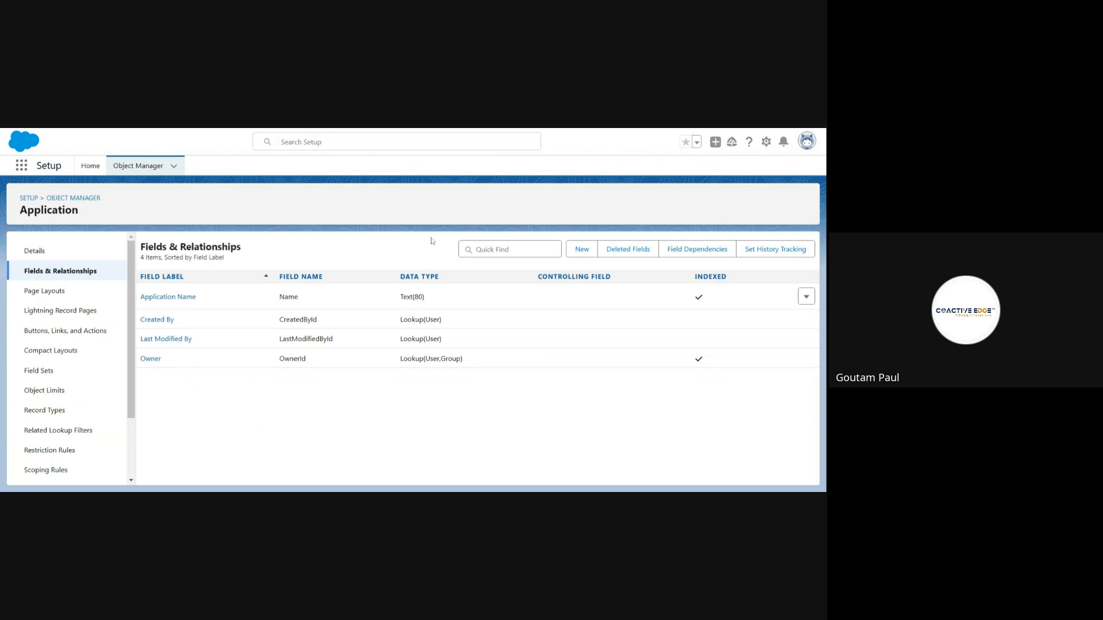
left_click(581, 250)
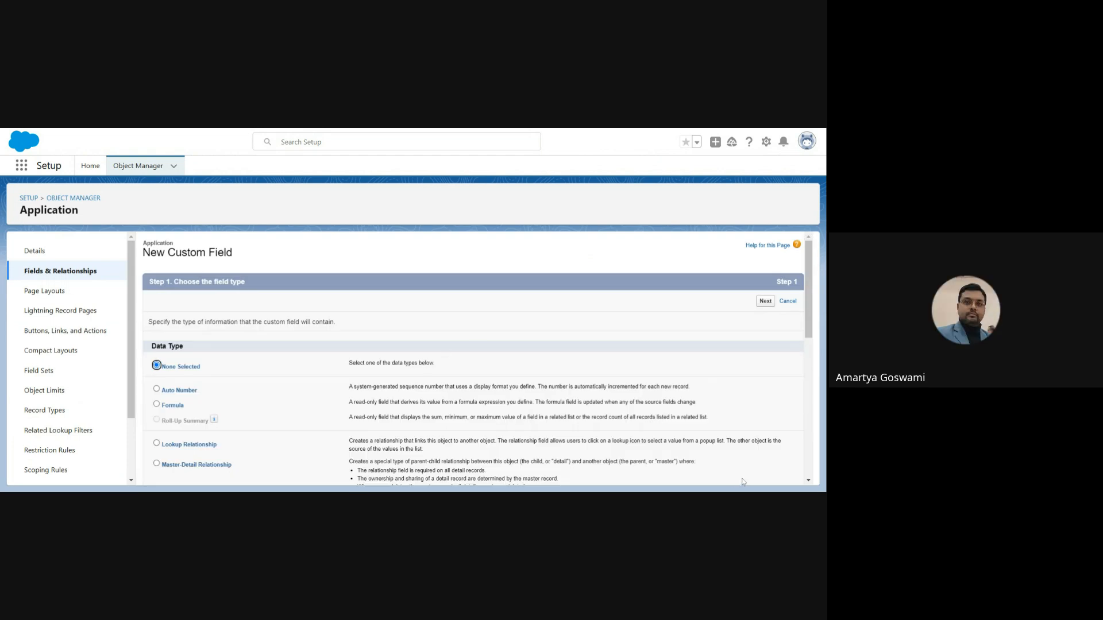
left_click(809, 481)
scroll(809, 481, "down", 4)
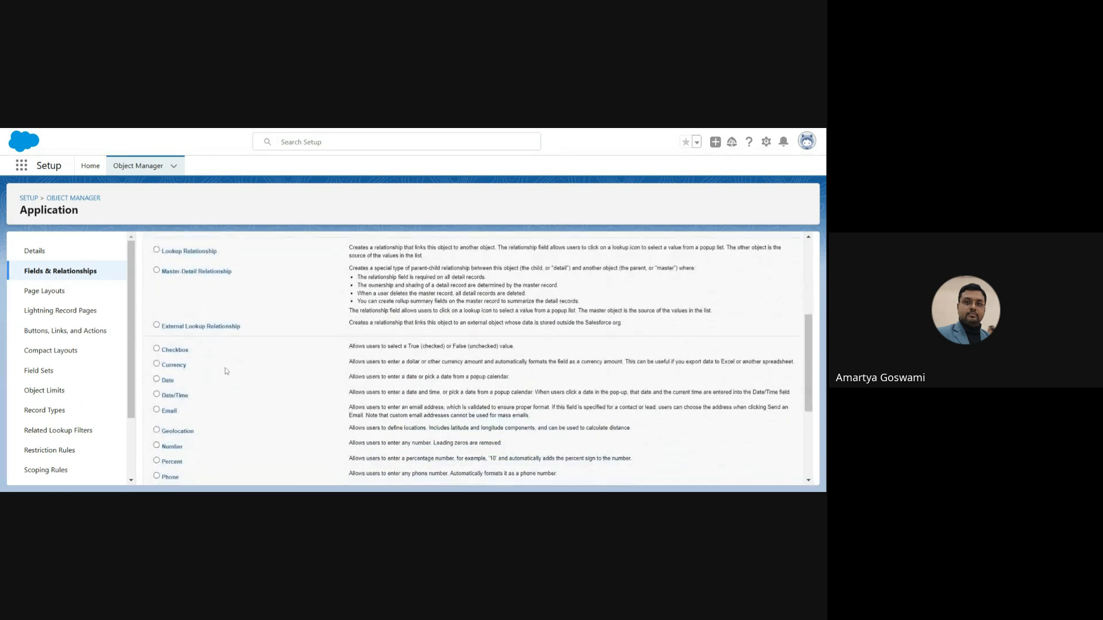
left_click(157, 380)
scroll(811, 244, "up", 4)
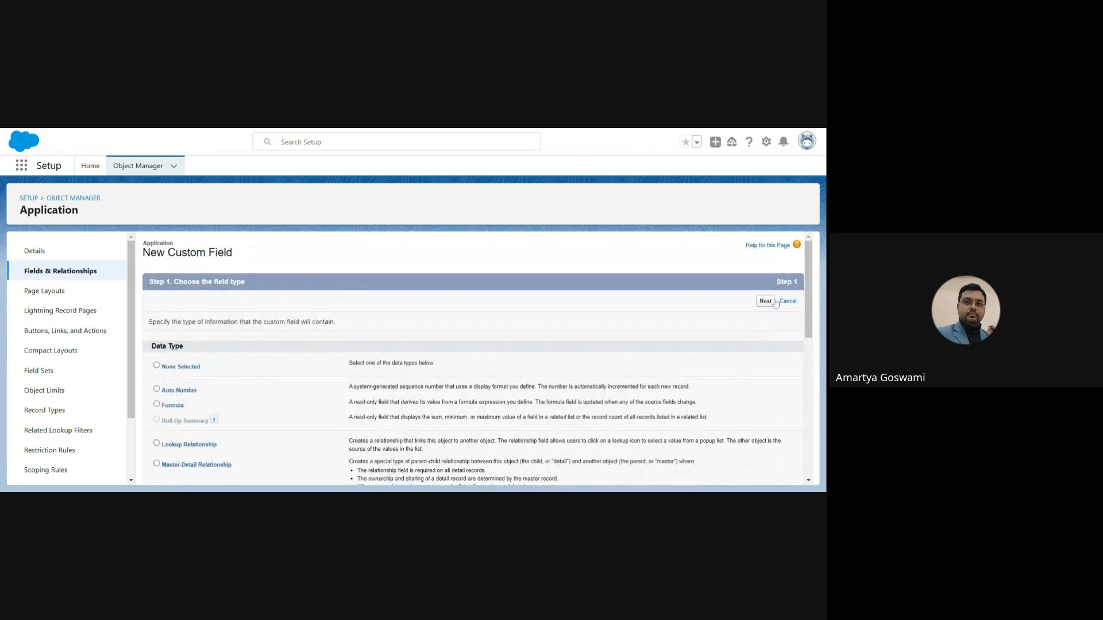
left_click(770, 308)
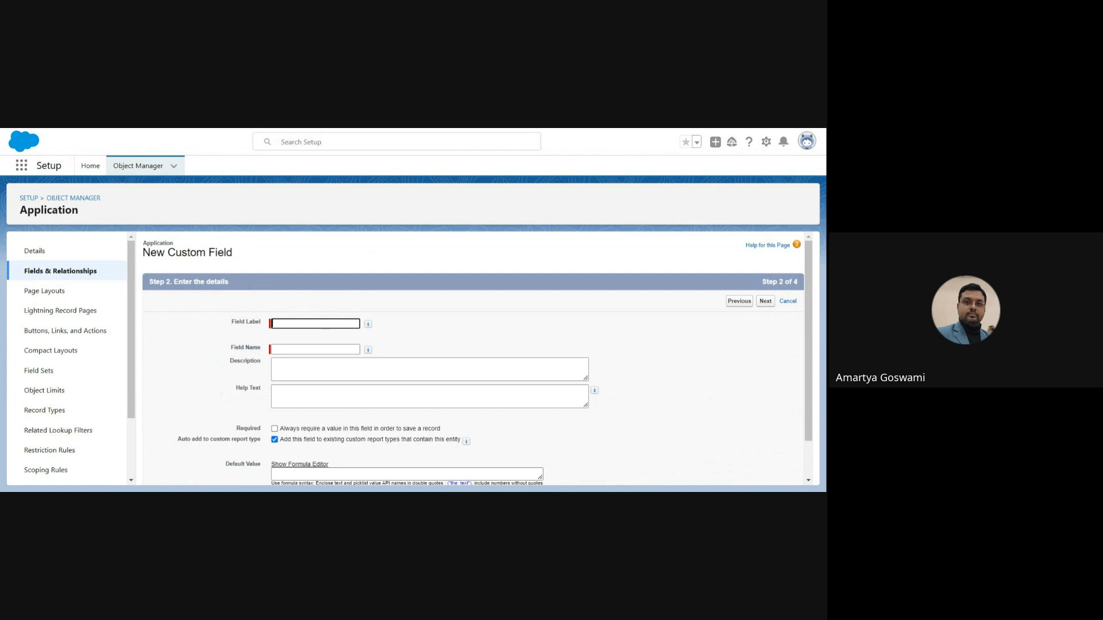
Label the date field Start Date with the field name Start_Date and proceed to field-level security.
type("Start Date")
left_click(310, 350)
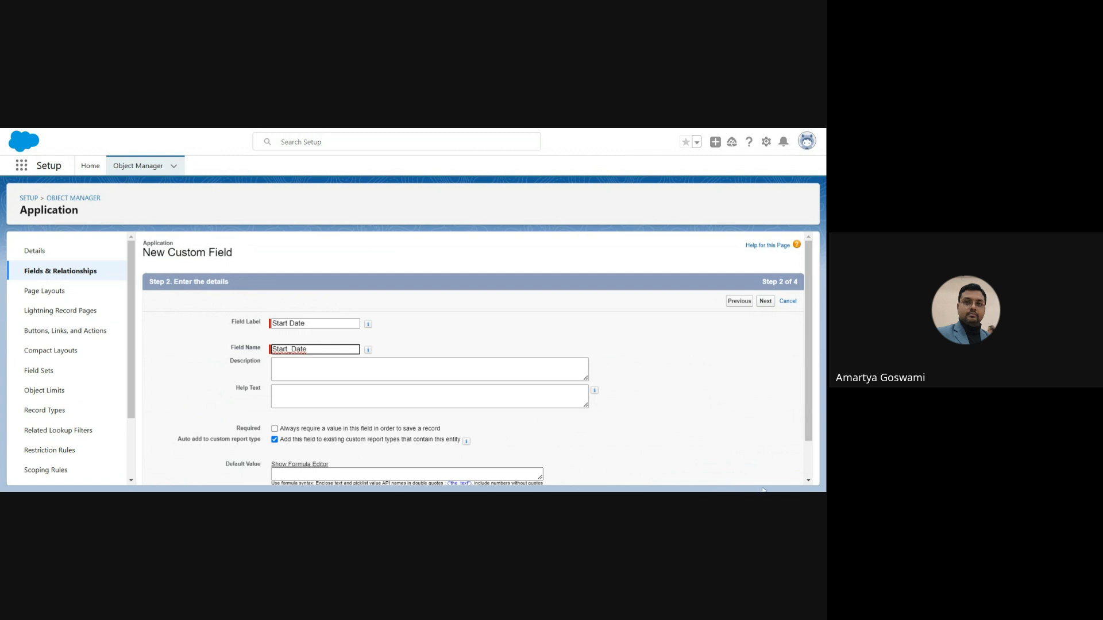
left_click(809, 481)
left_click(811, 482)
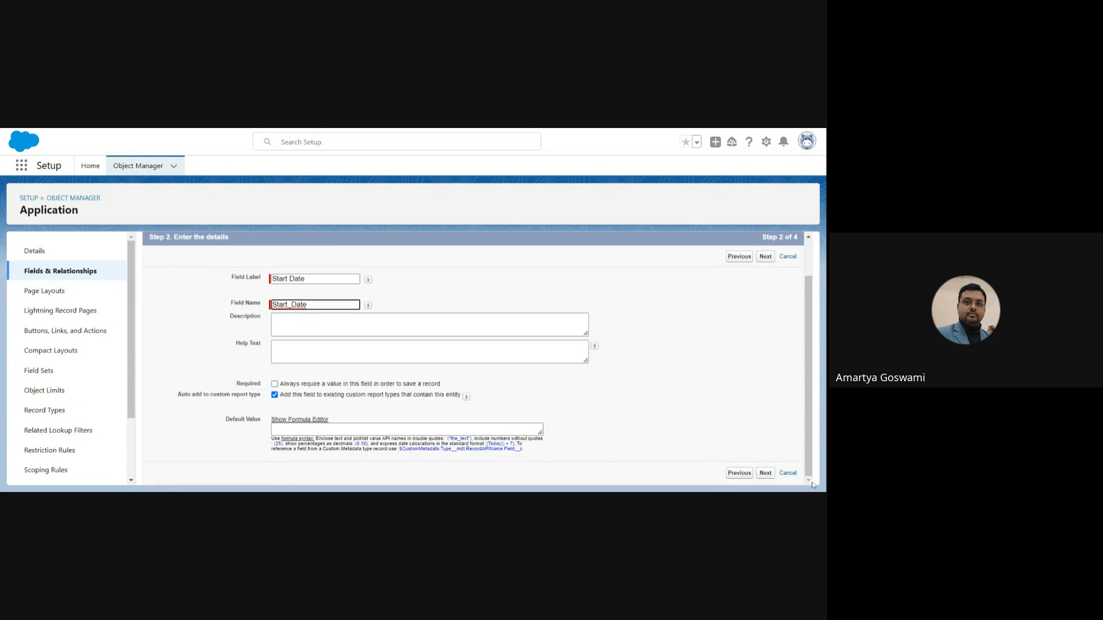
left_click(765, 472)
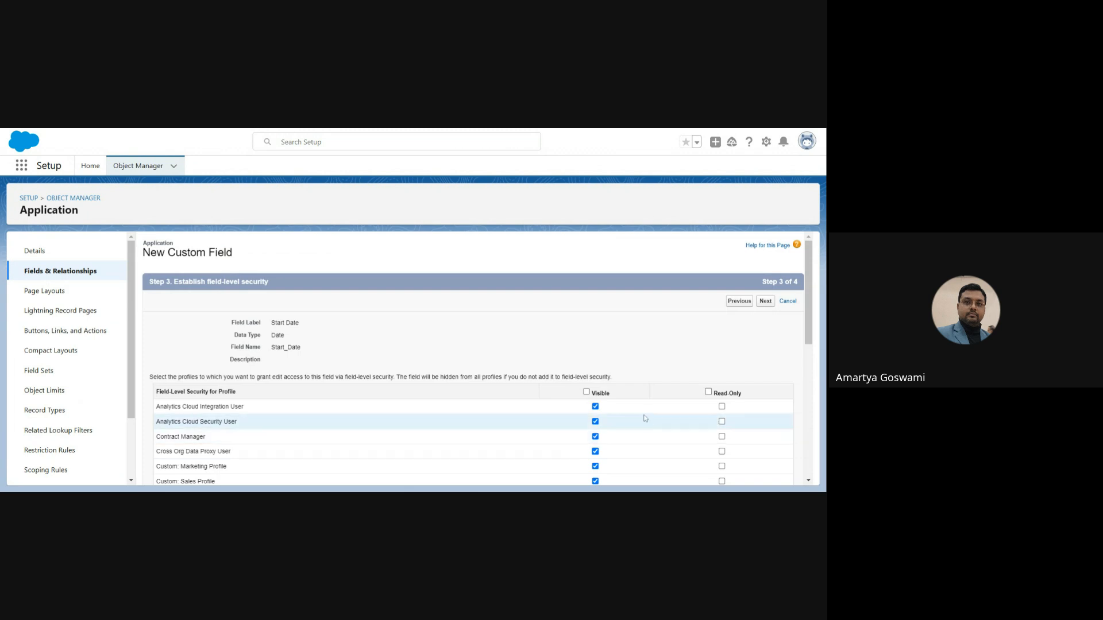
Make the Start Date field visible to all profiles and save it on the Application Layout.
left_click(587, 392)
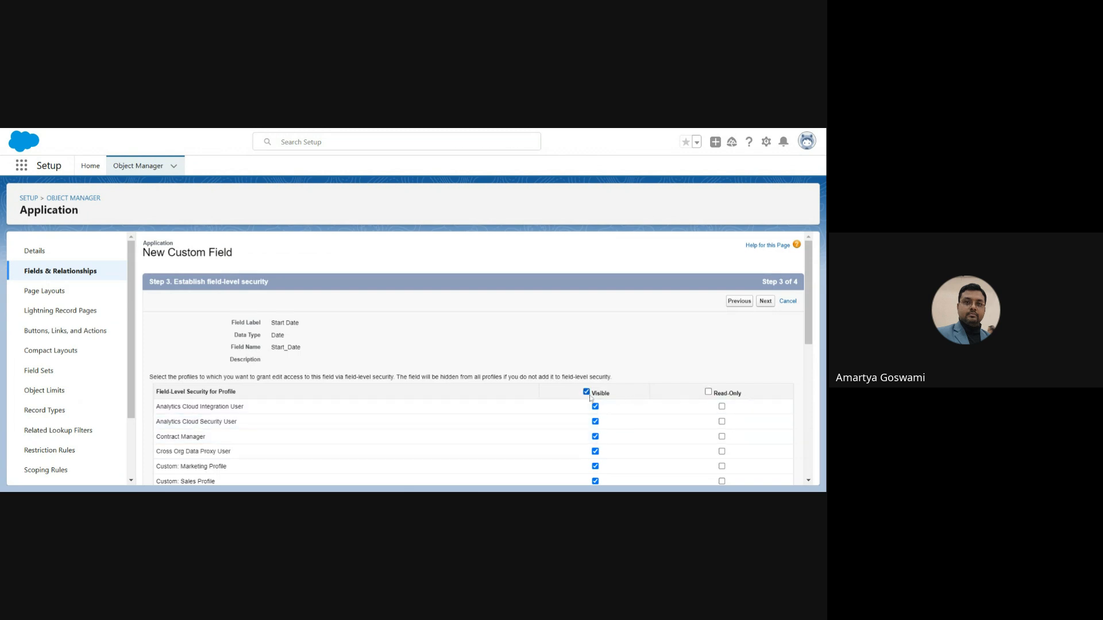
left_click(765, 302)
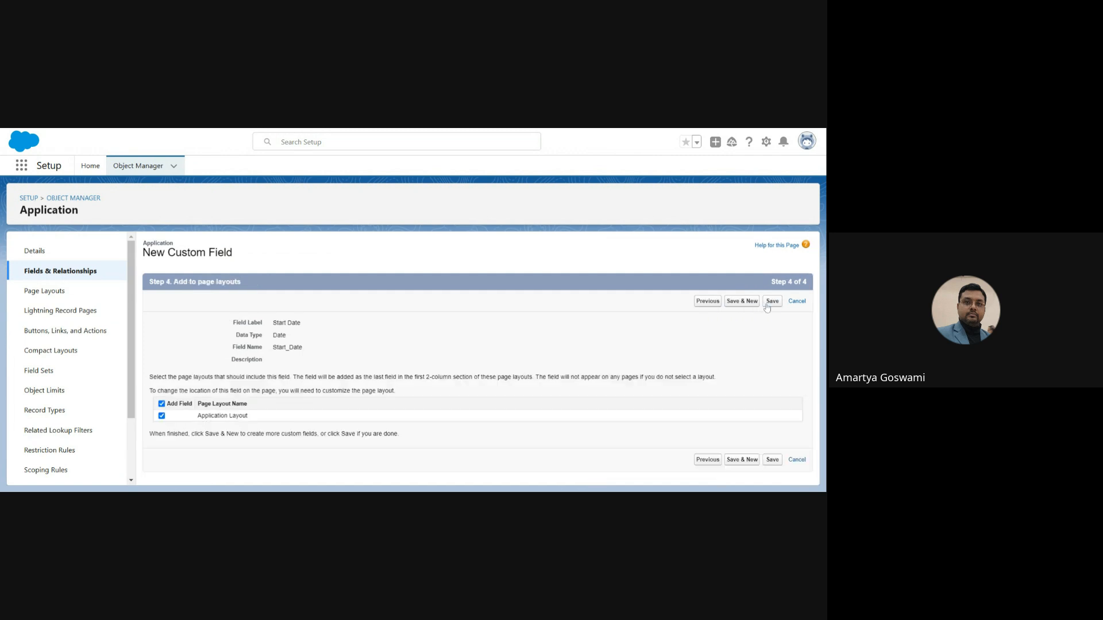
left_click(770, 306)
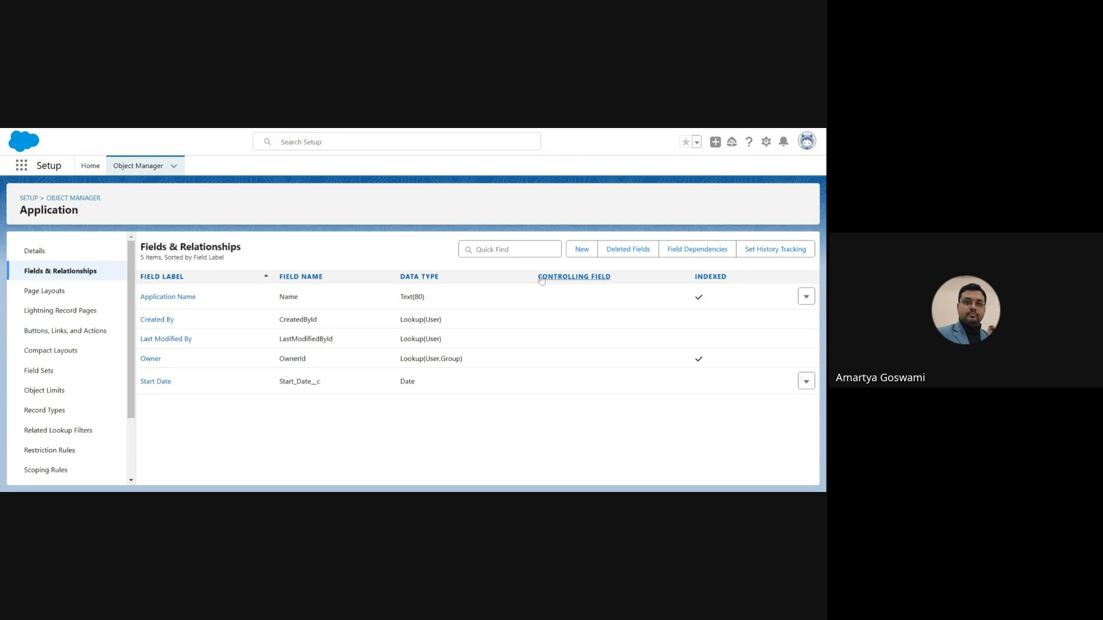
Start a second custom field on the Application object with the Date data type.
left_click(581, 251)
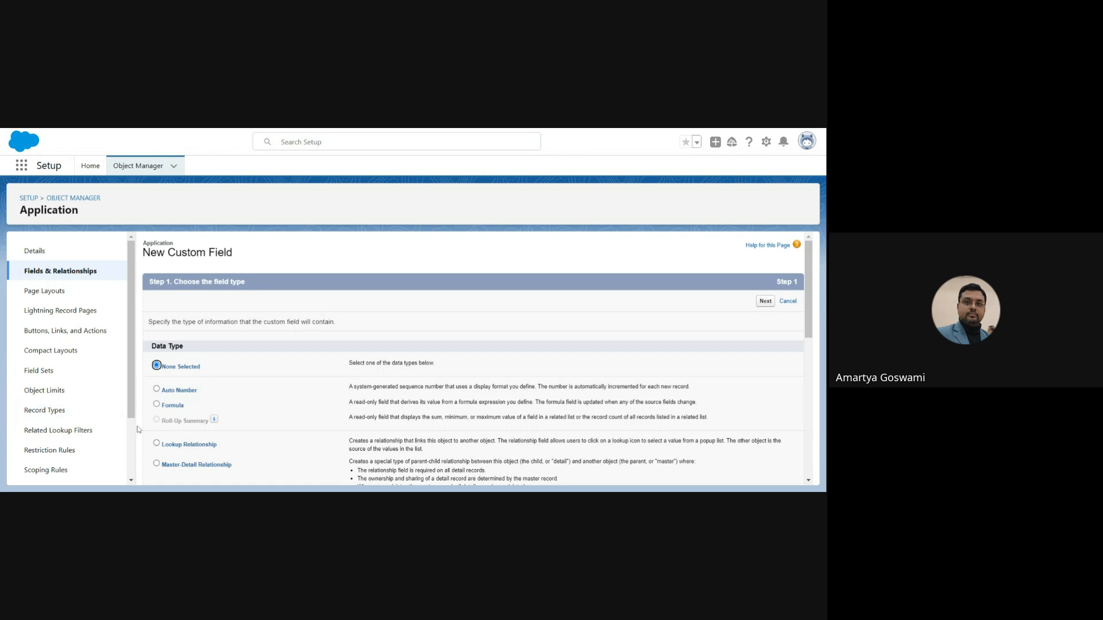
left_click(808, 480)
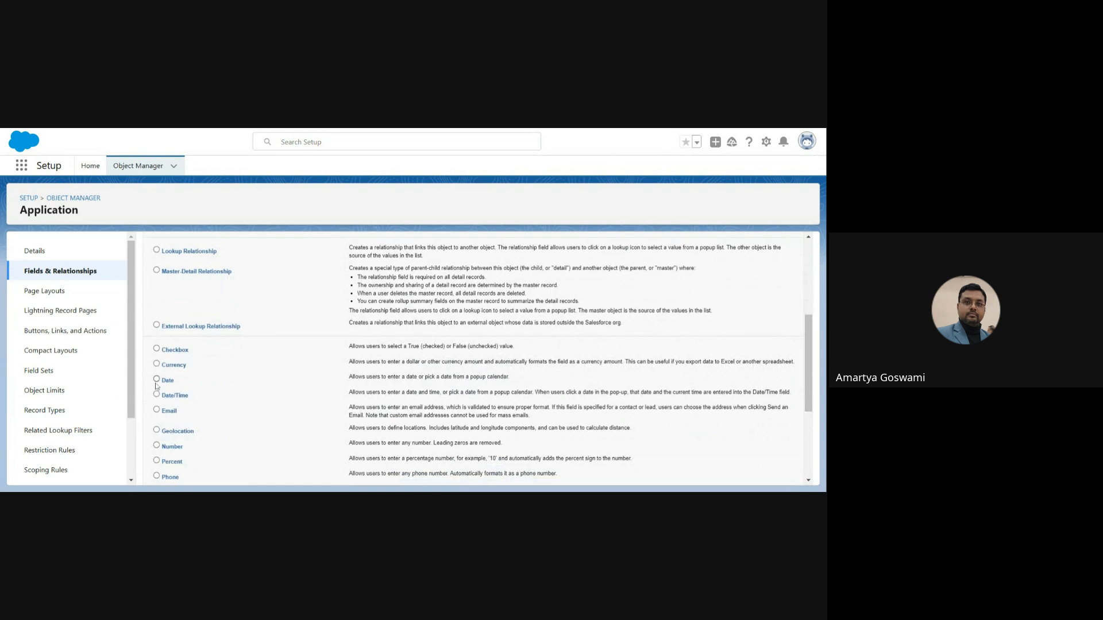
left_click(156, 381)
left_click_drag(808, 340, 794, 212)
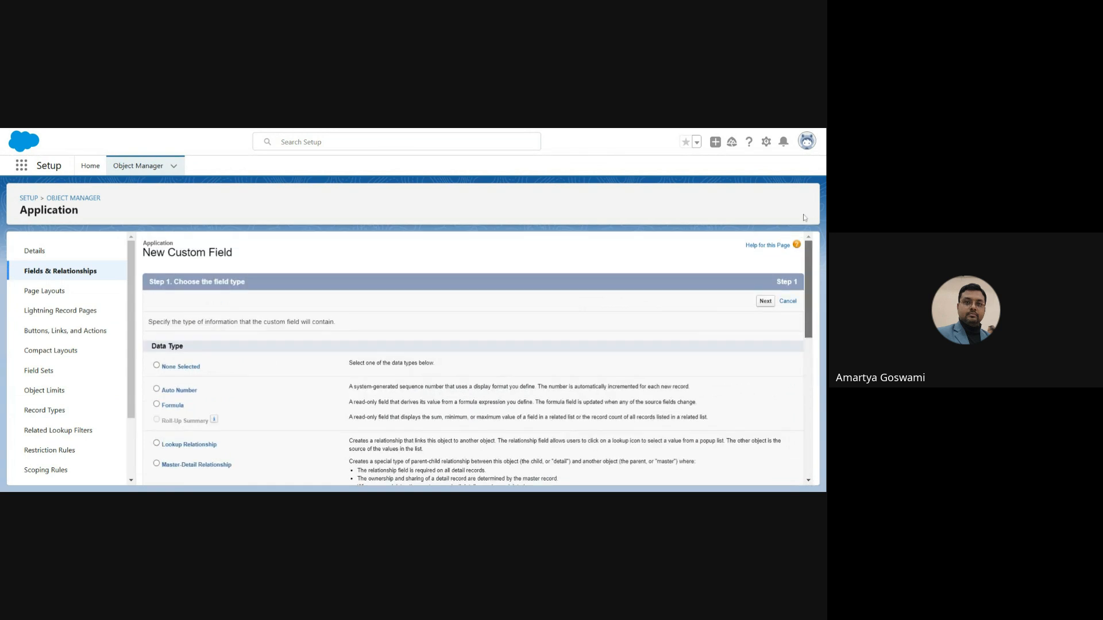
left_click(767, 301)
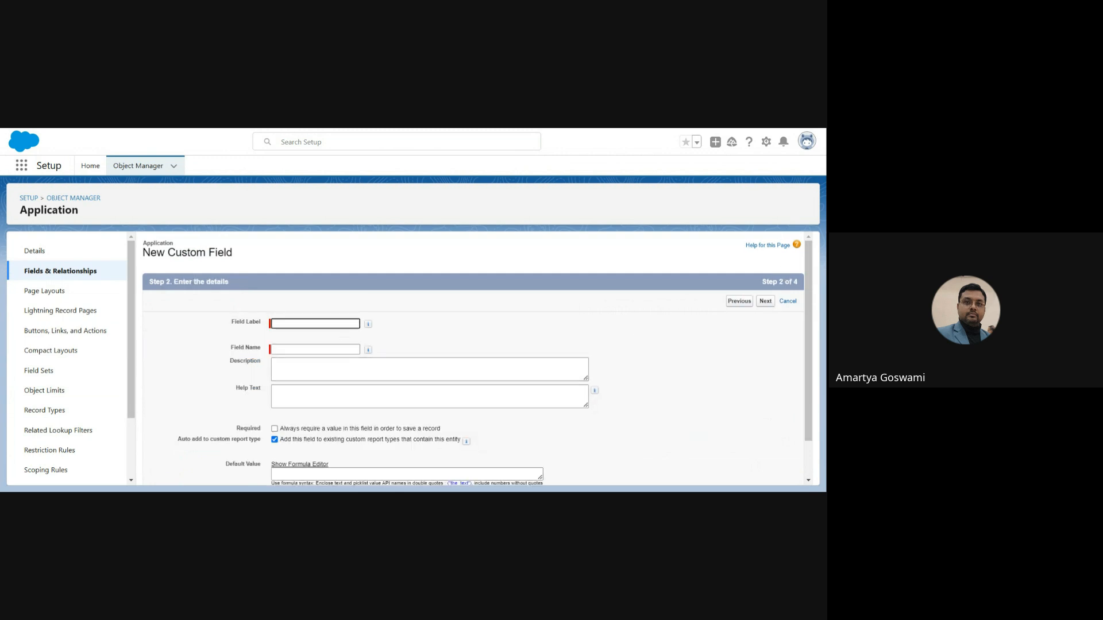
Label the second date field End Date with the field name End_Date and proceed to field-level security.
type("End Date")
key("Tab")
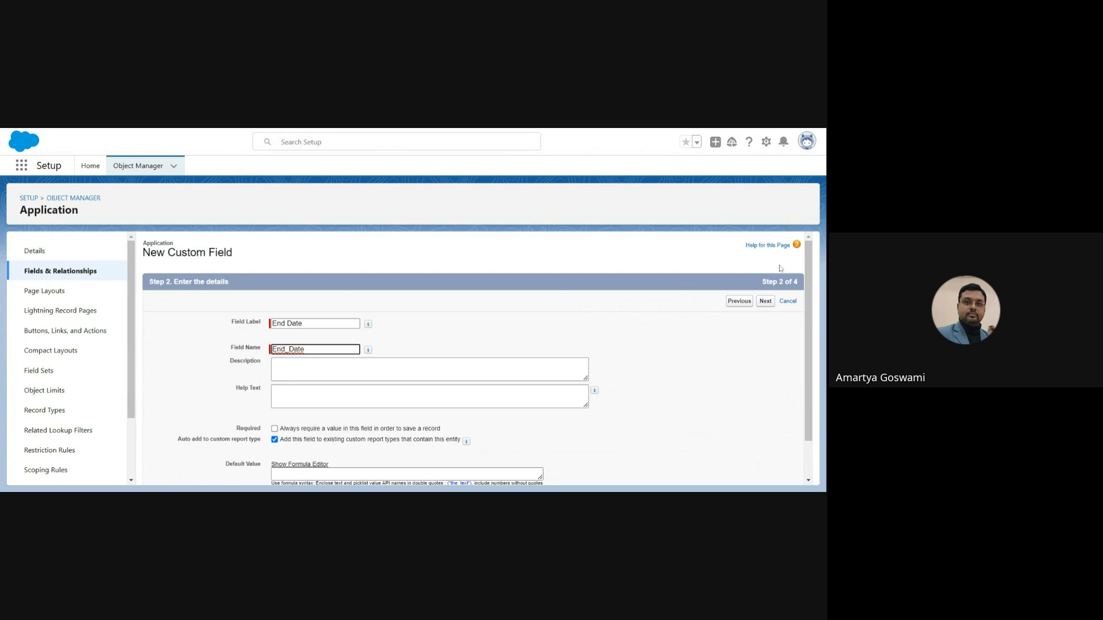
left_click(767, 304)
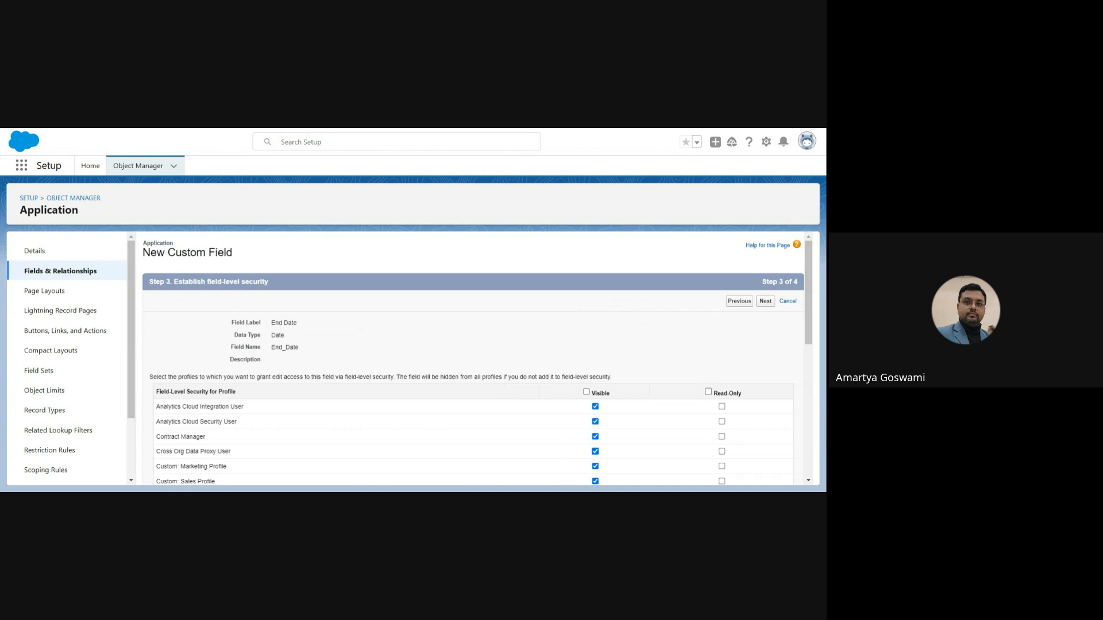
Make the End Date field visible to all profiles and save it on the Application Layout.
left_click(586, 392)
left_click(767, 303)
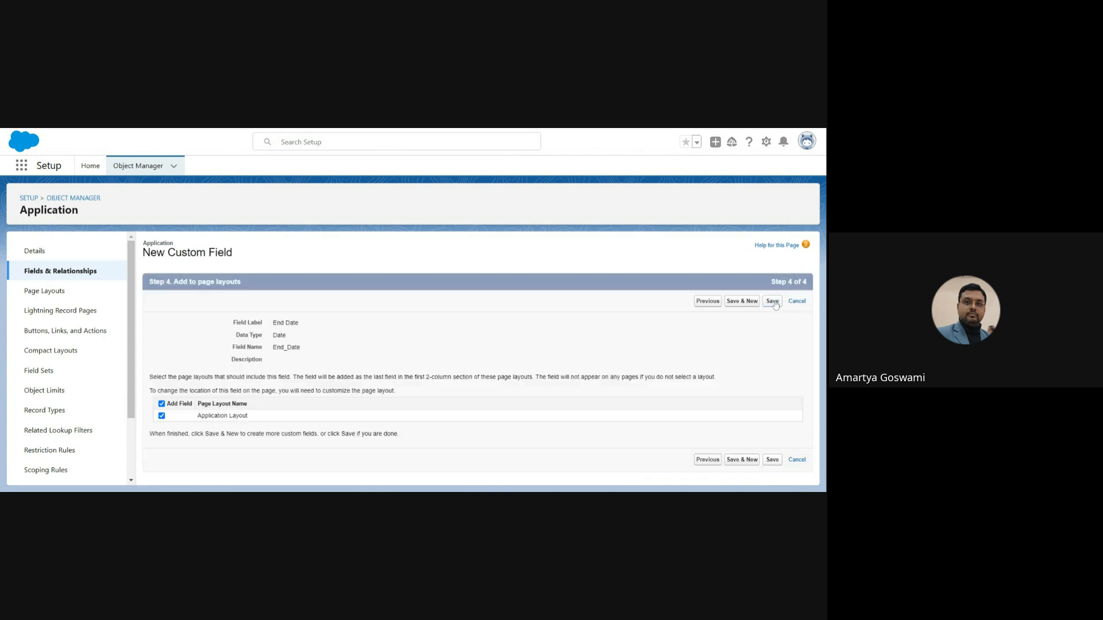
left_click(773, 302)
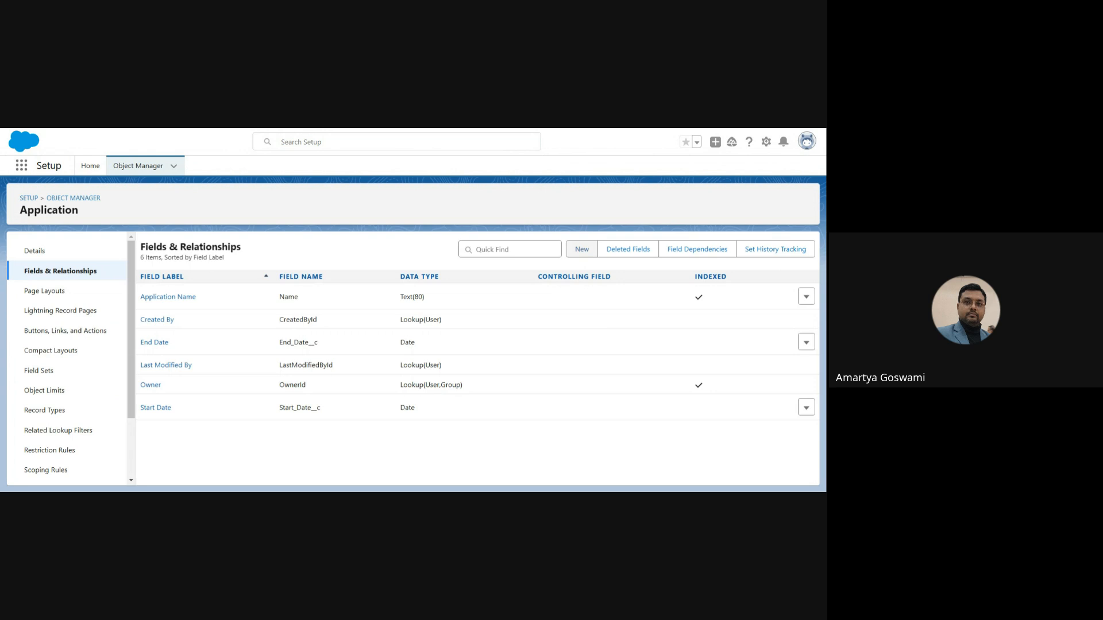
Start another custom field on the Application object with the Formula data type.
left_click(581, 249)
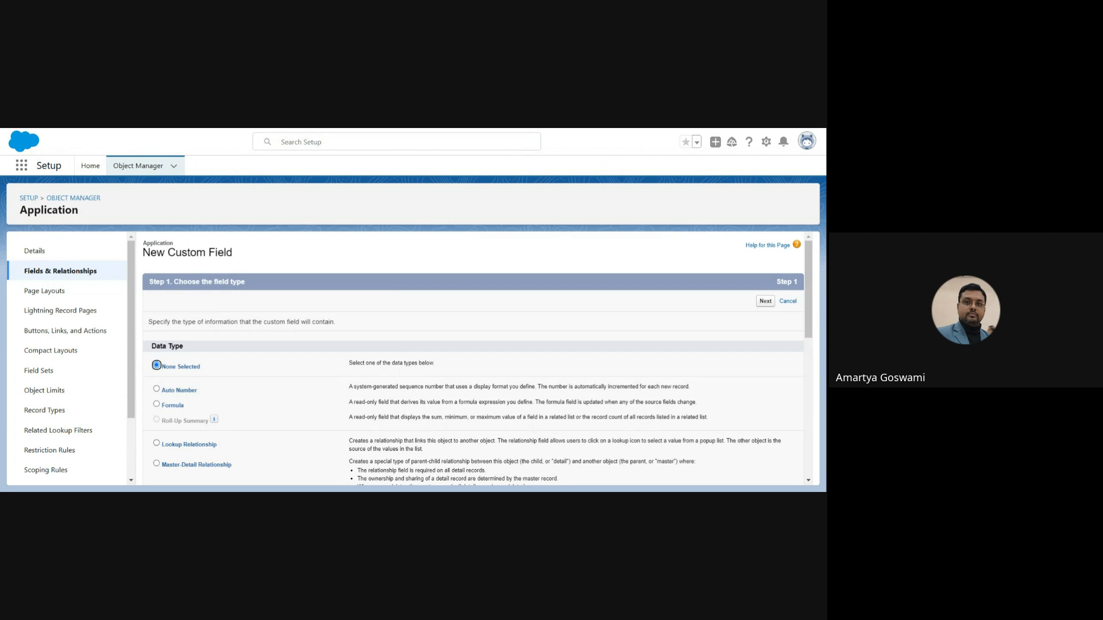
left_click(155, 404)
left_click(764, 303)
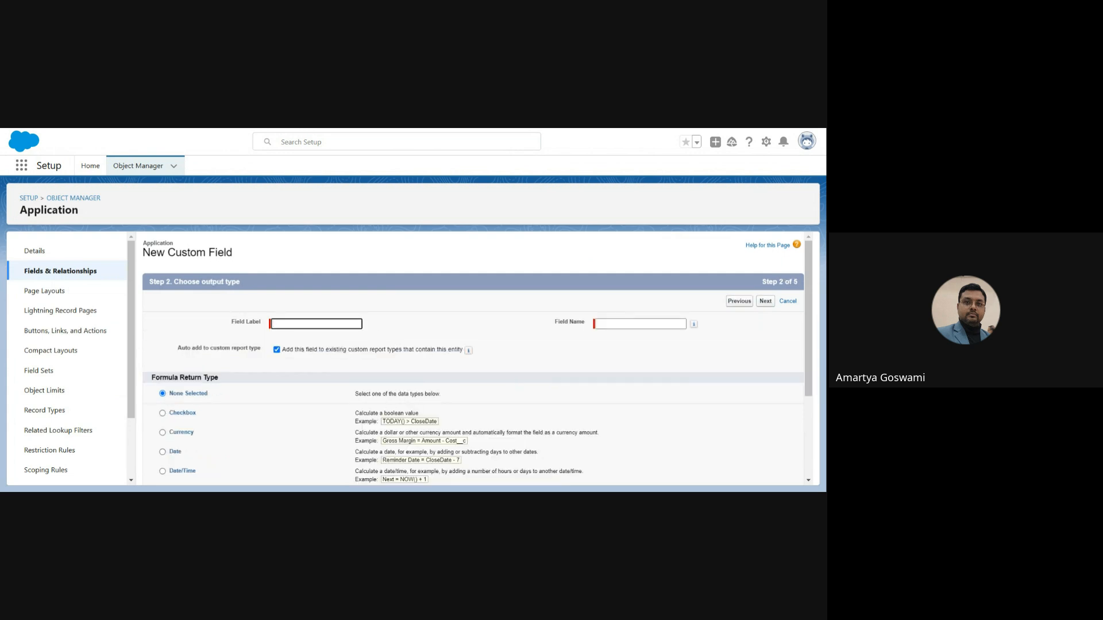
key("alt+Left")
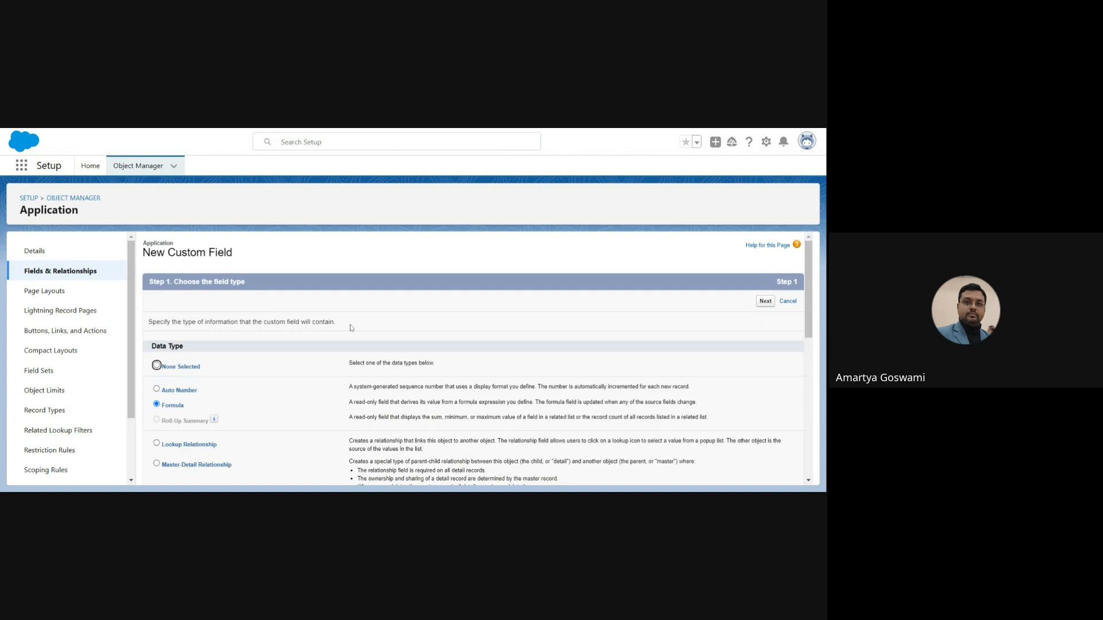
left_click(761, 306)
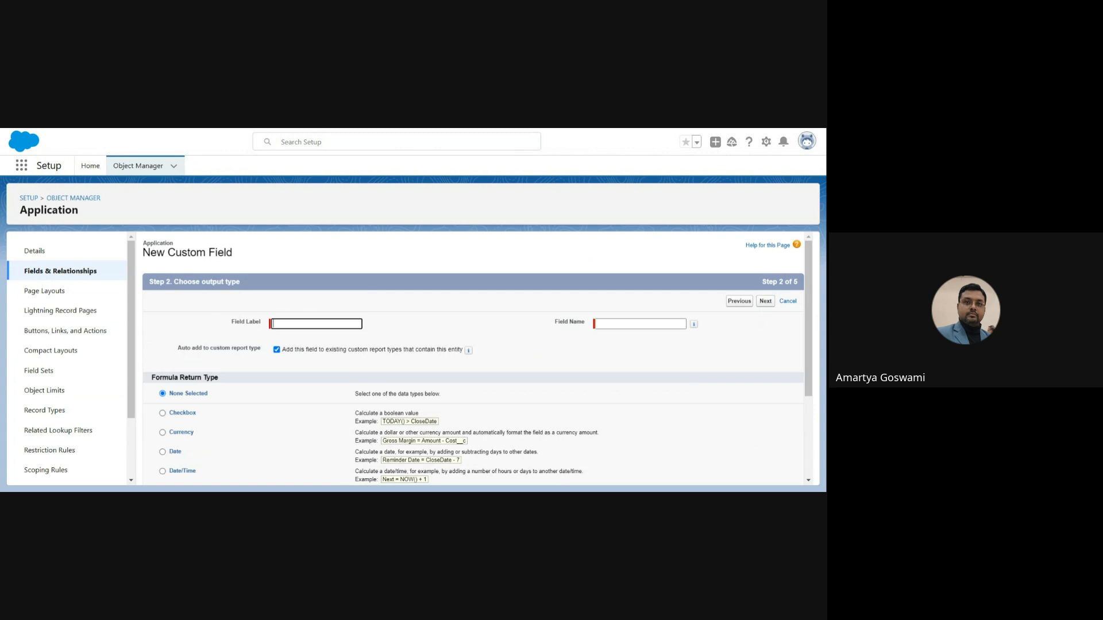
key("alt+Left")
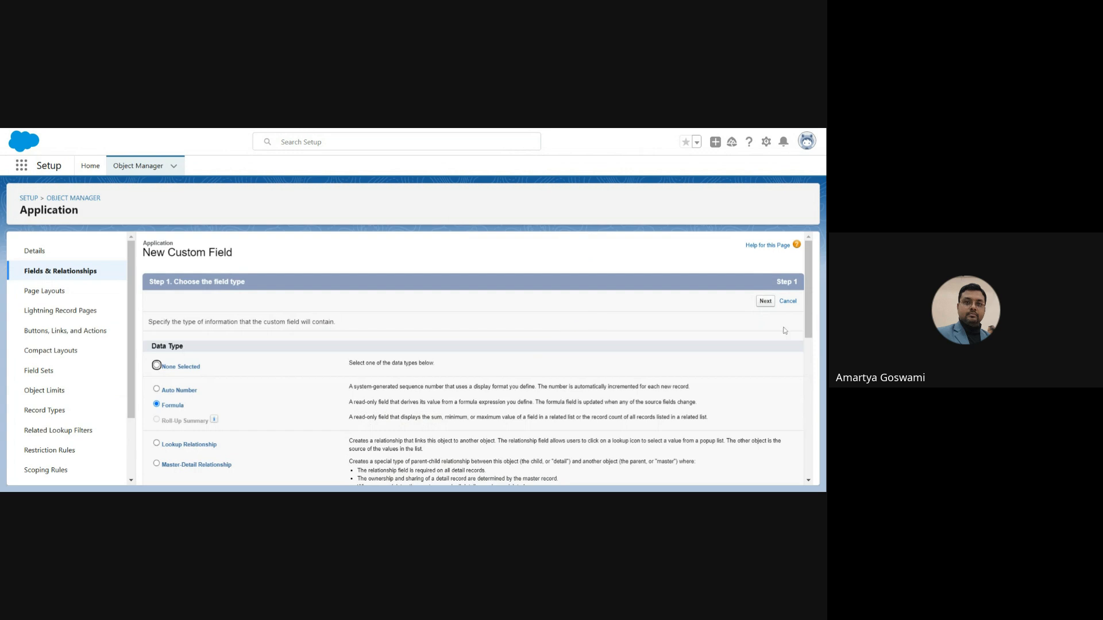
left_click(765, 303)
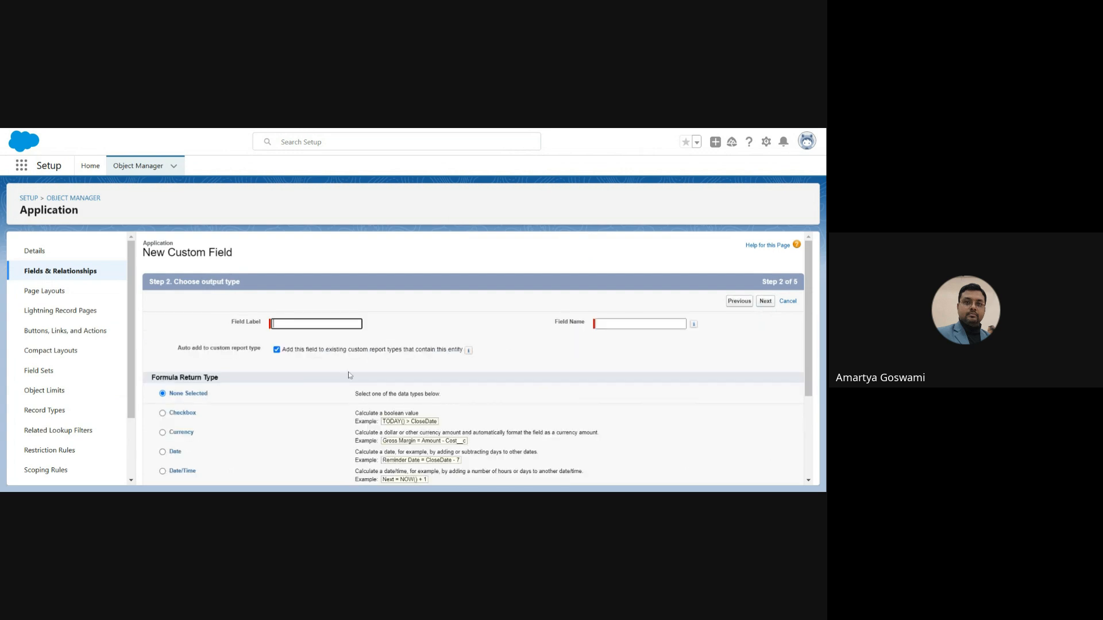
Label the formula field Difference in Dates, set its return type to Date and proceed to the formula entry.
type("Difference in Dtes")
key("BackSpace")
type("ates")
key("Tab")
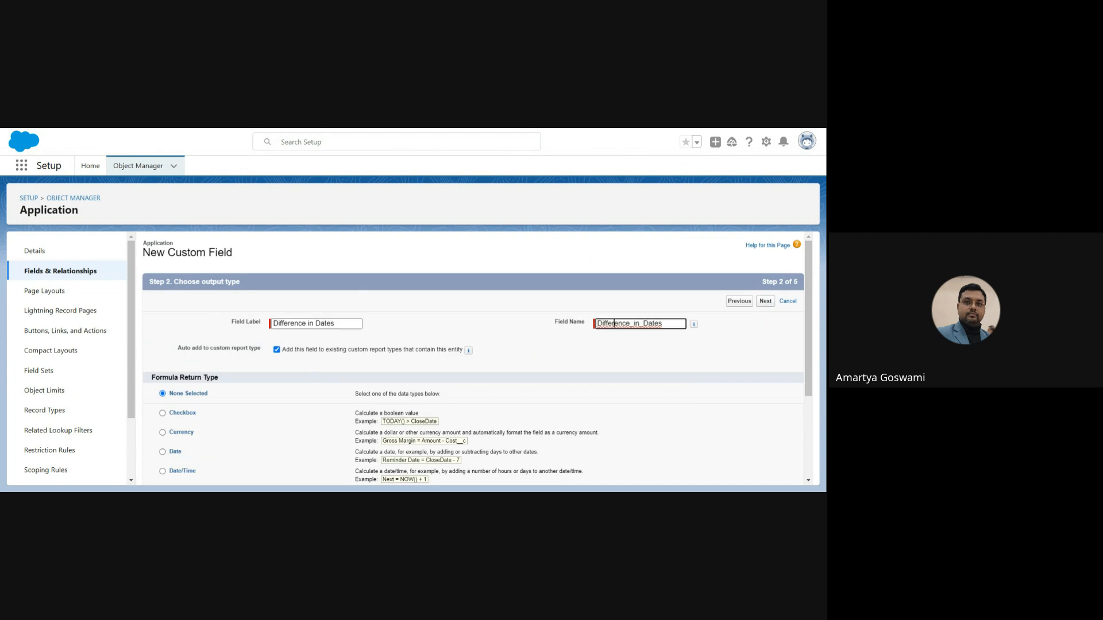
left_click(162, 453)
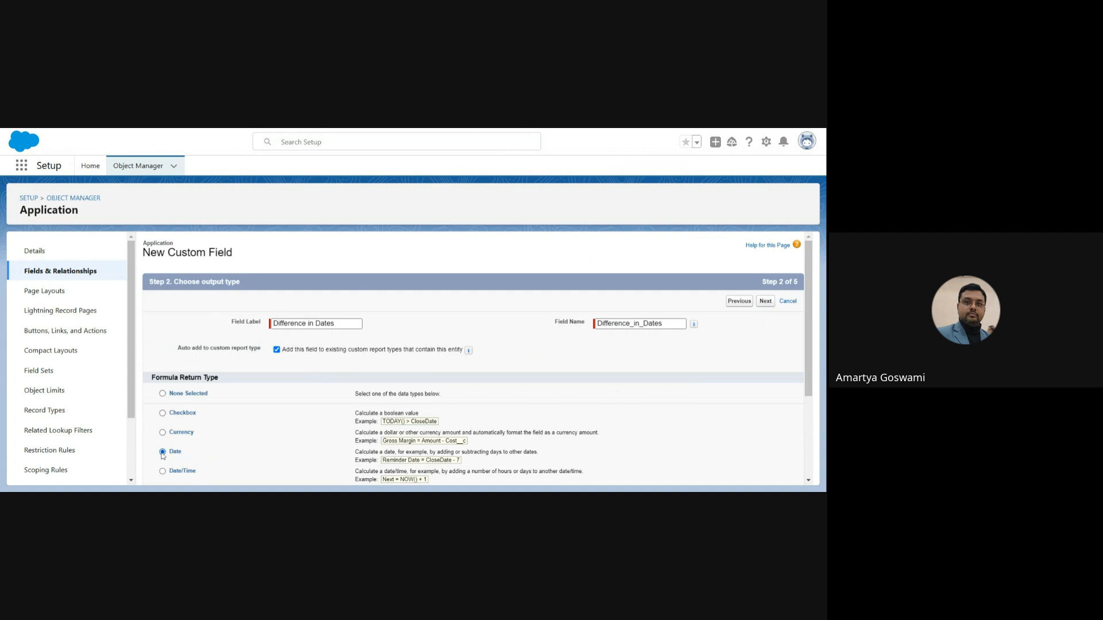
scroll(810, 483, "down", 3)
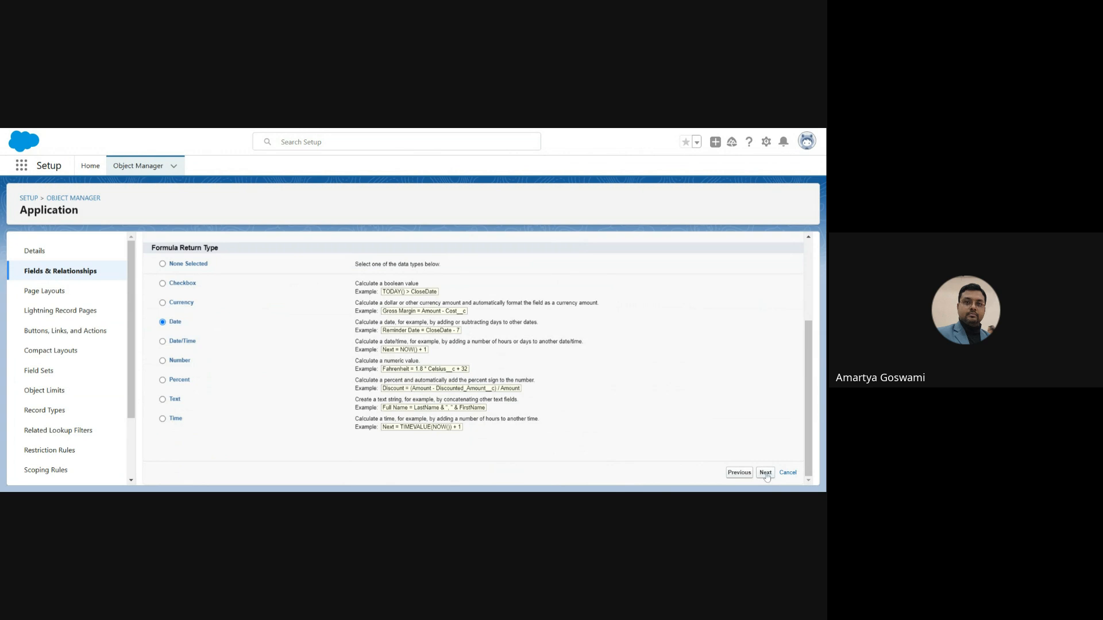
left_click(766, 473)
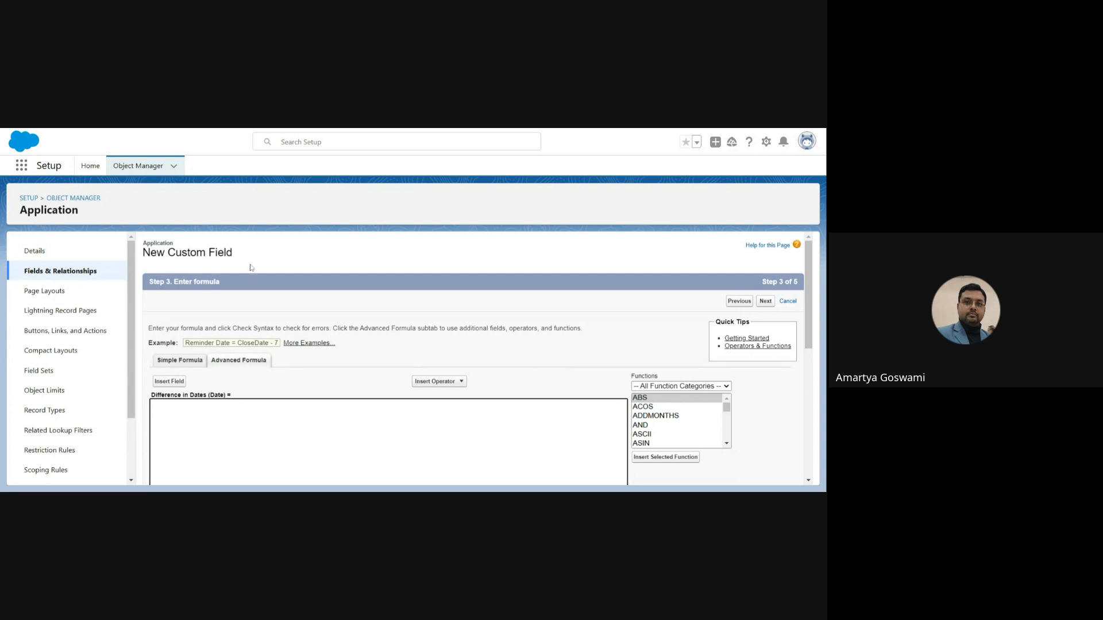
Examine the merge fields and operators offered by the simple formula editor.
left_click(187, 361)
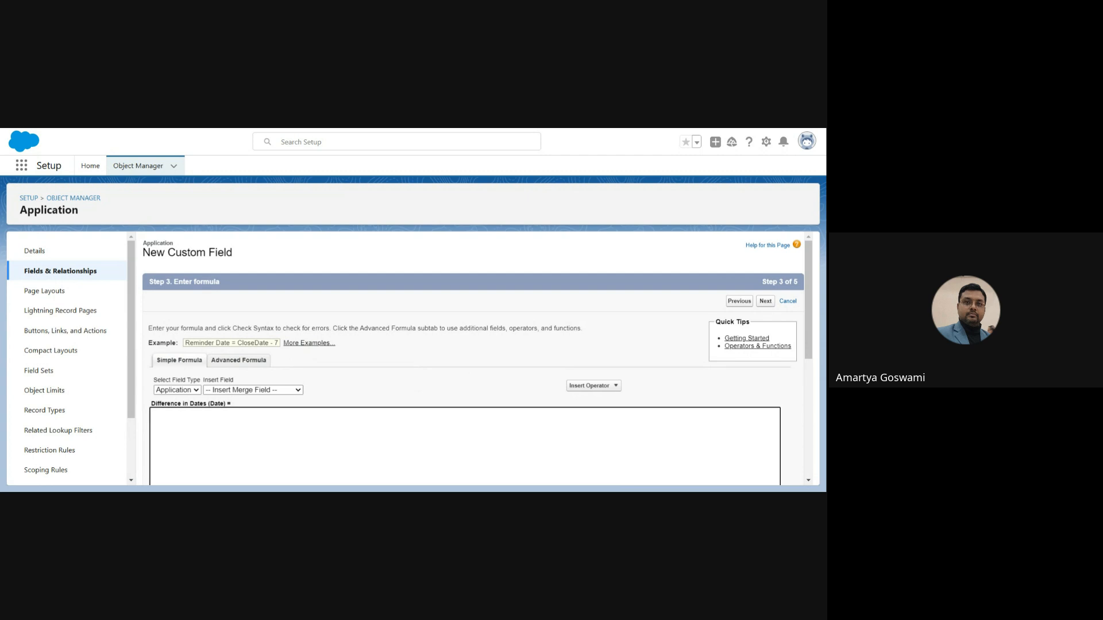
left_click(256, 391)
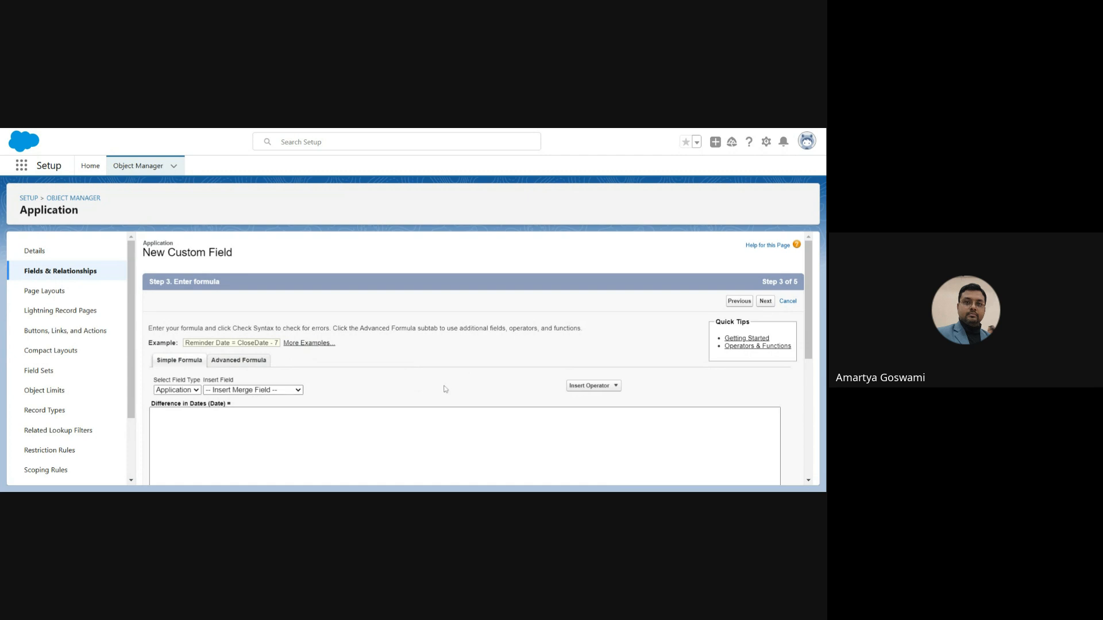
left_click(603, 386)
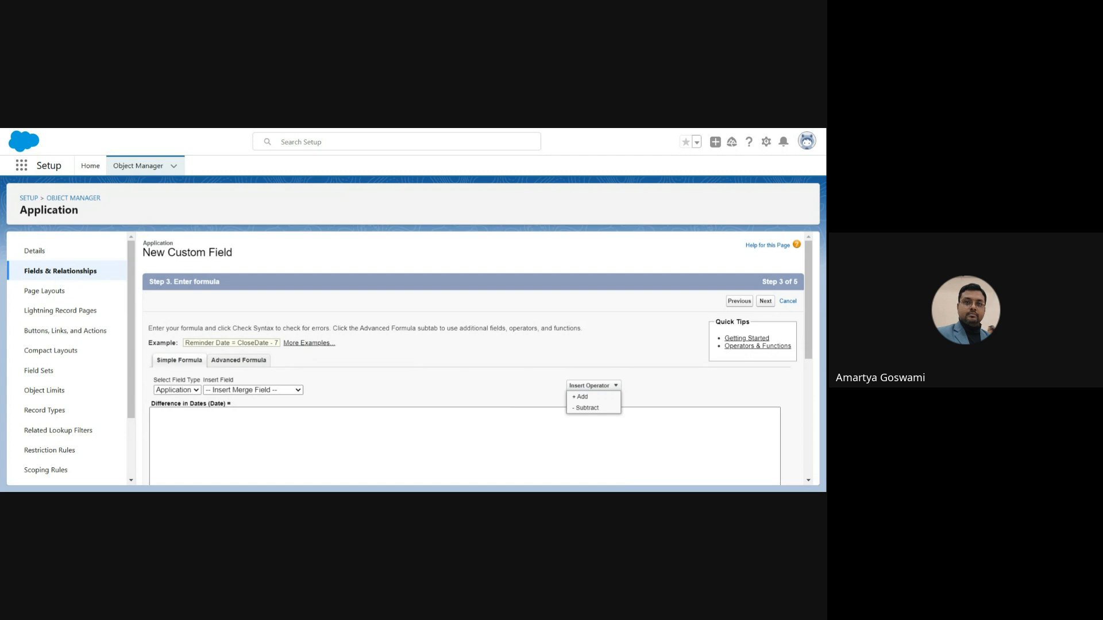
Switch to the advanced formula editor and examine the functions it offers across all categories.
left_click(261, 362)
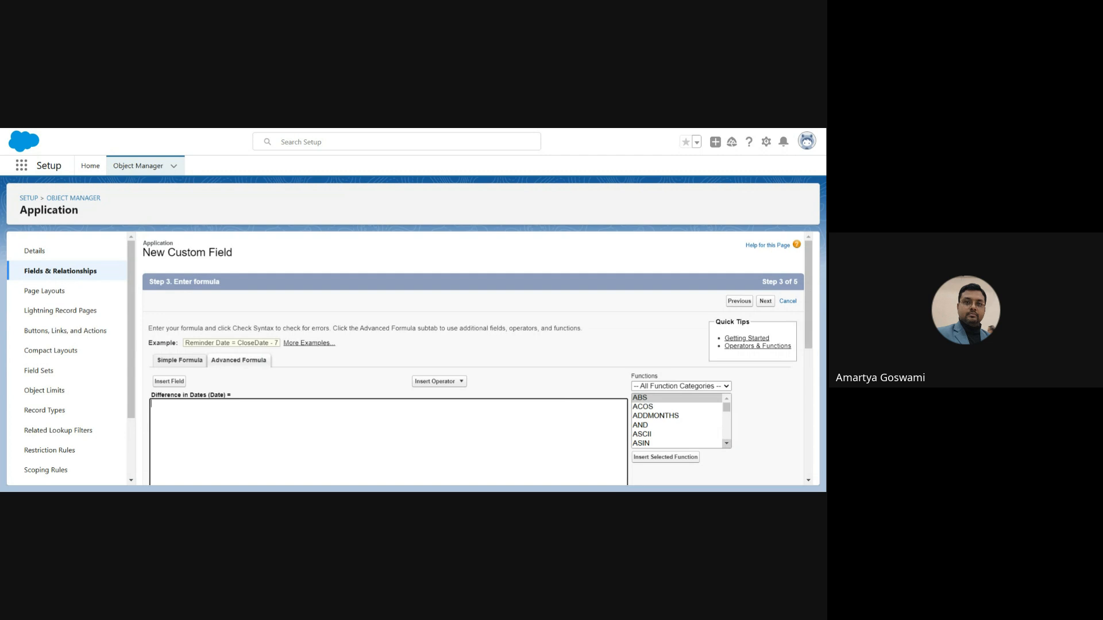
left_click(712, 388)
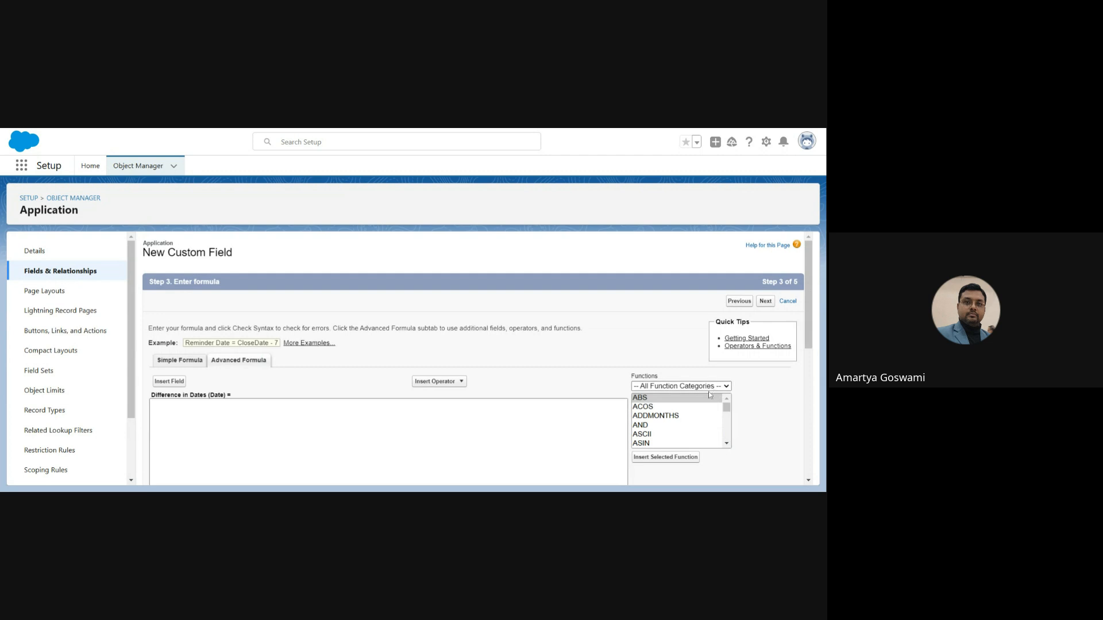
left_click(772, 462)
left_click(727, 444)
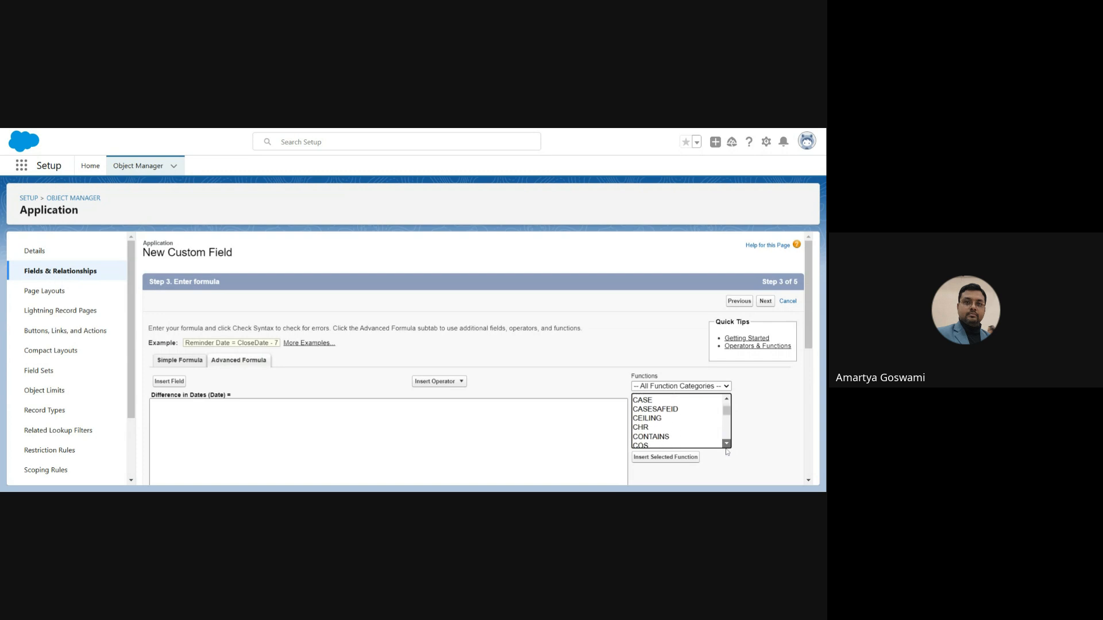
left_click(727, 445)
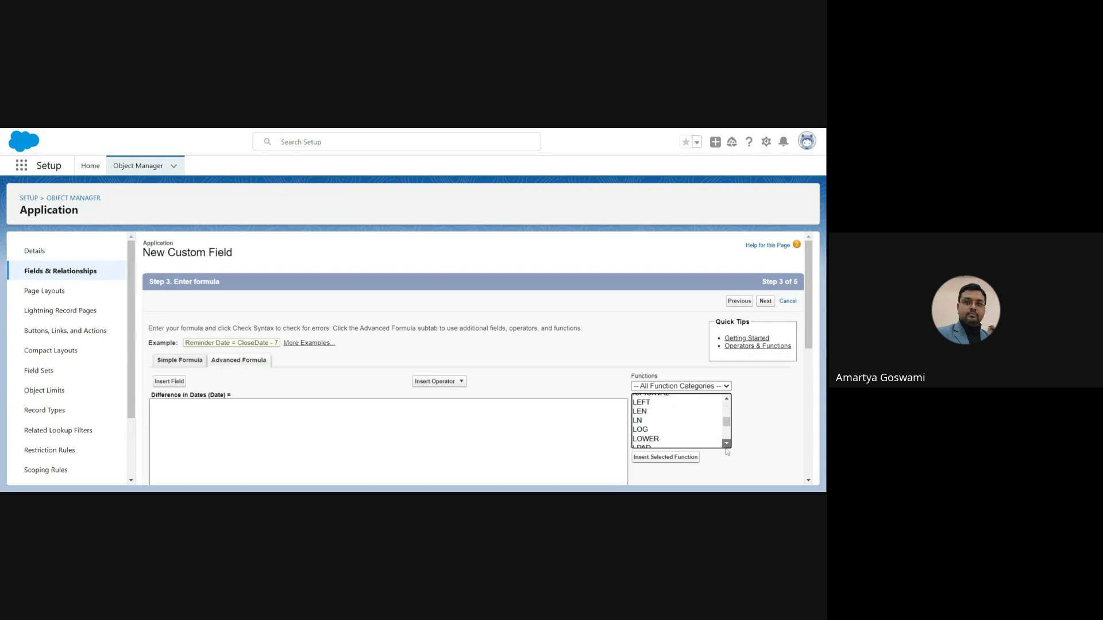
left_click(726, 443)
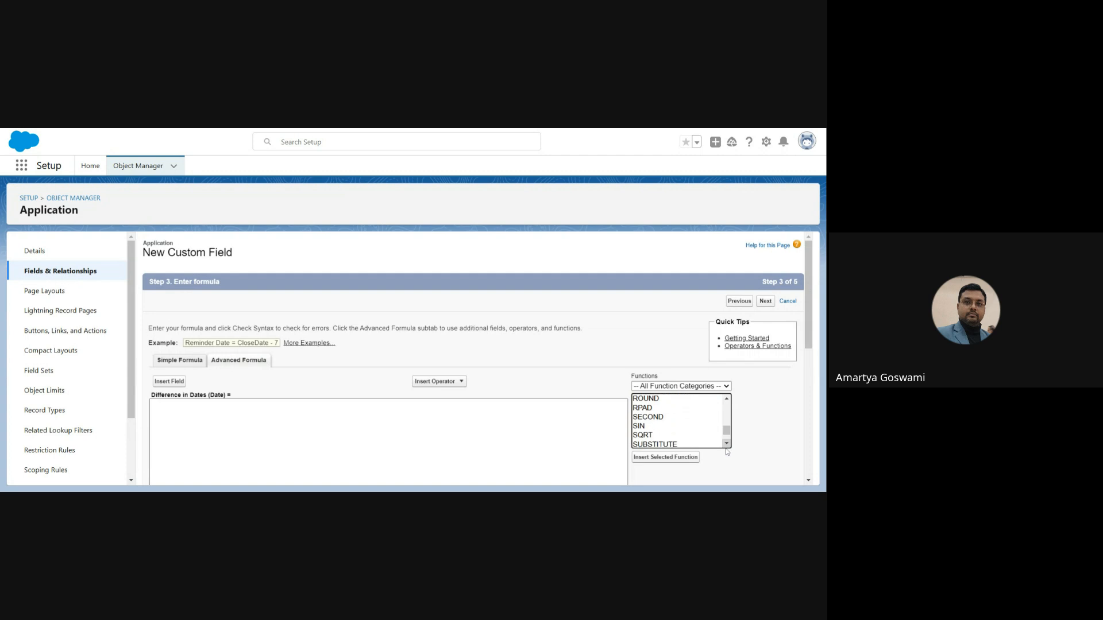
left_click(727, 400)
left_click(727, 401)
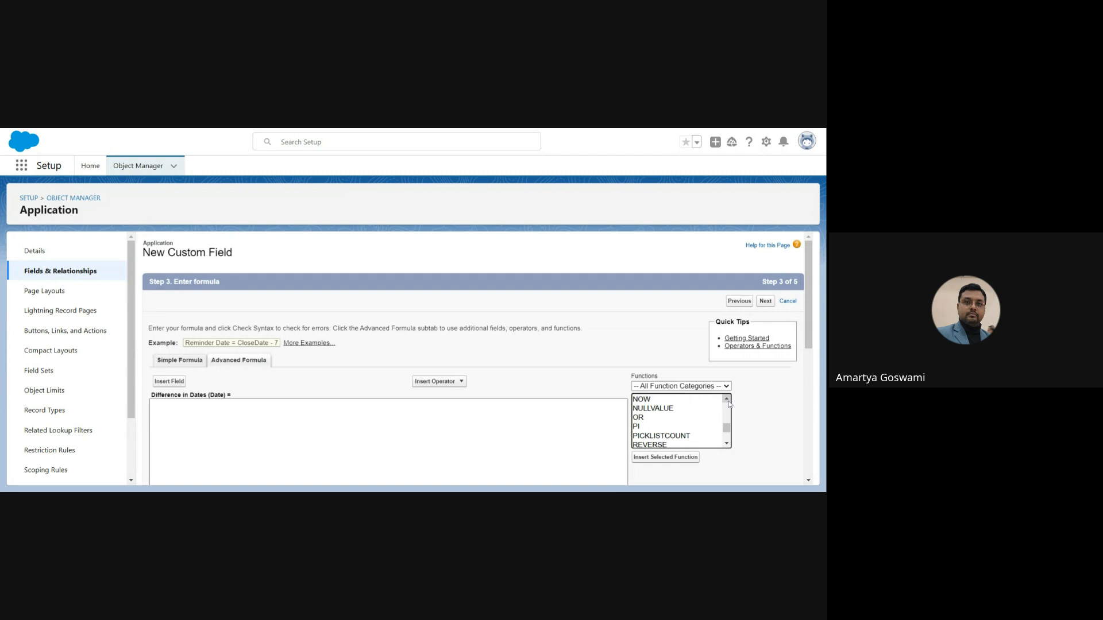
left_click(726, 444)
left_click(726, 444)
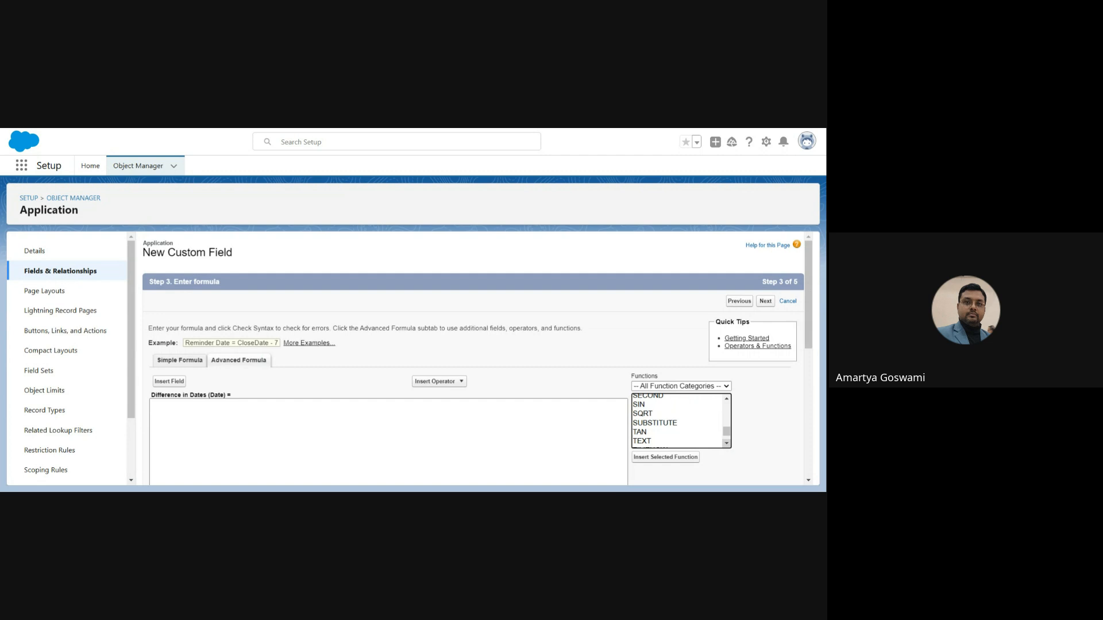
left_click(727, 444)
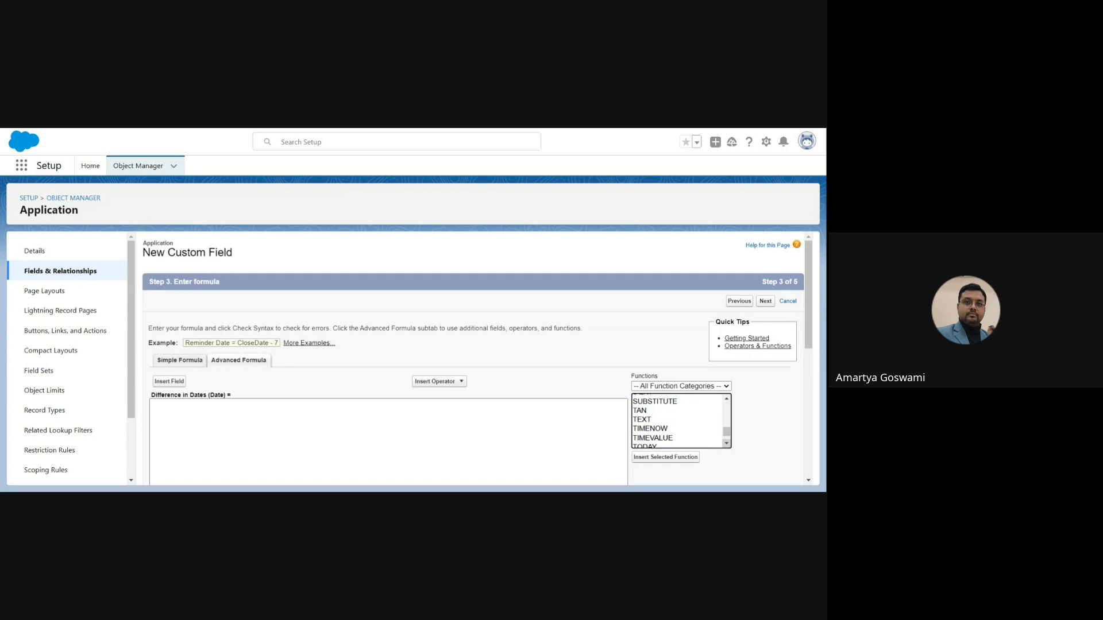
left_click(727, 444)
left_click(726, 444)
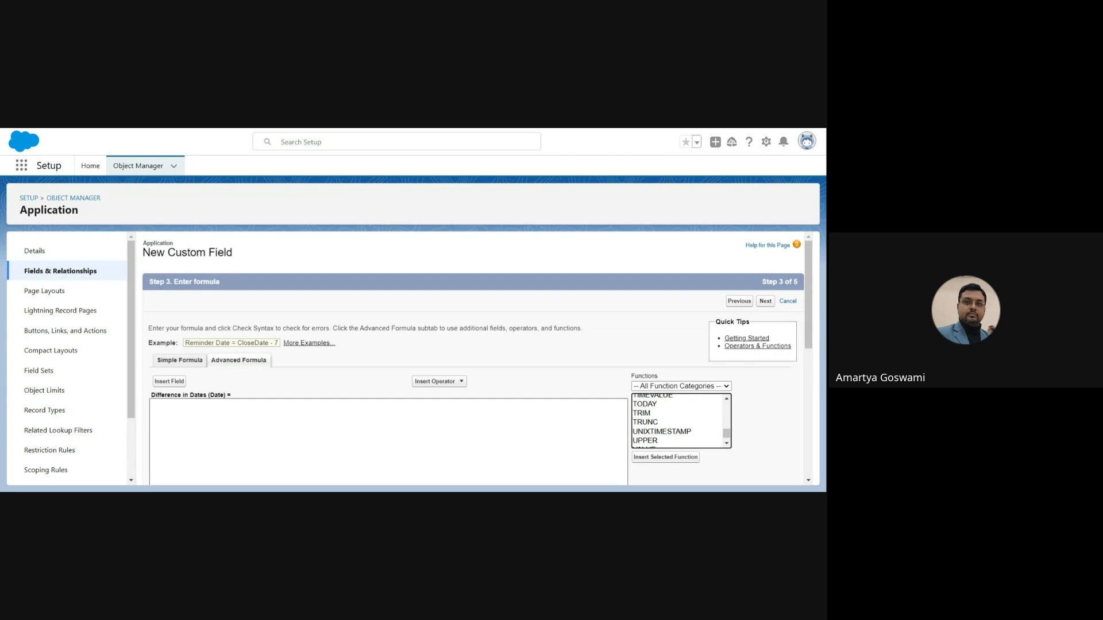
Insert the Application object's End Date field at the start of the Difference in Dates formula.
left_click(153, 405)
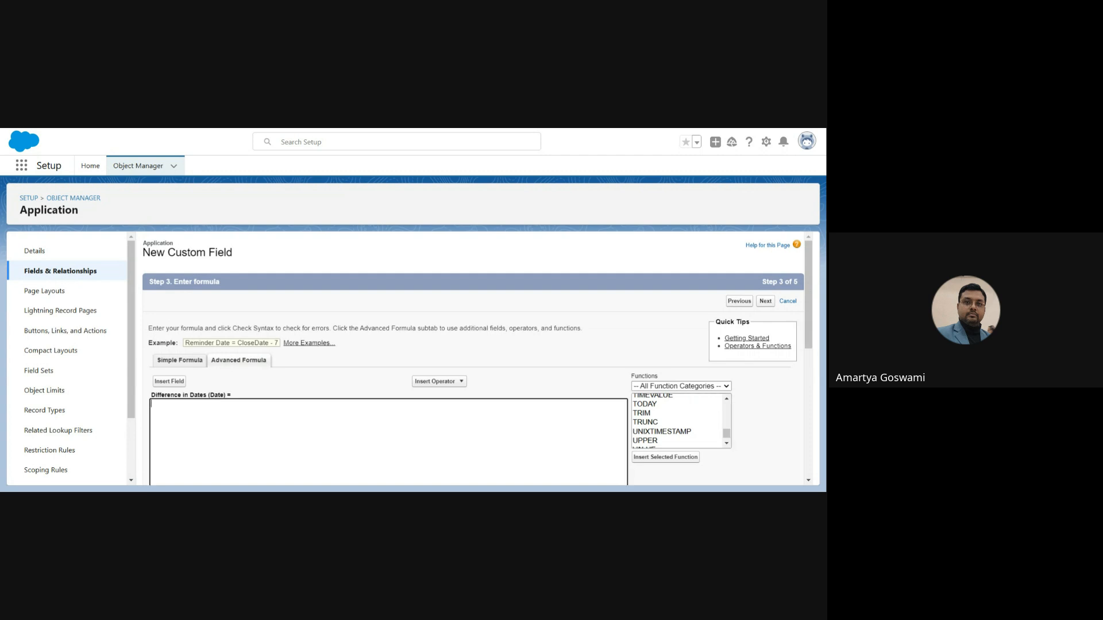
left_click(169, 382)
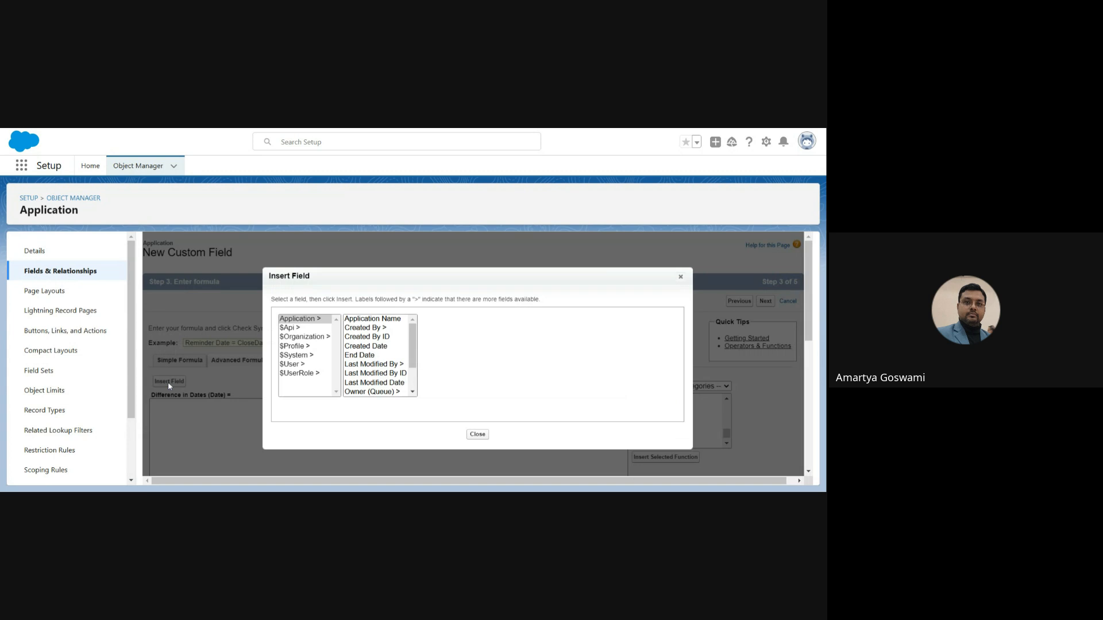
left_click(387, 318)
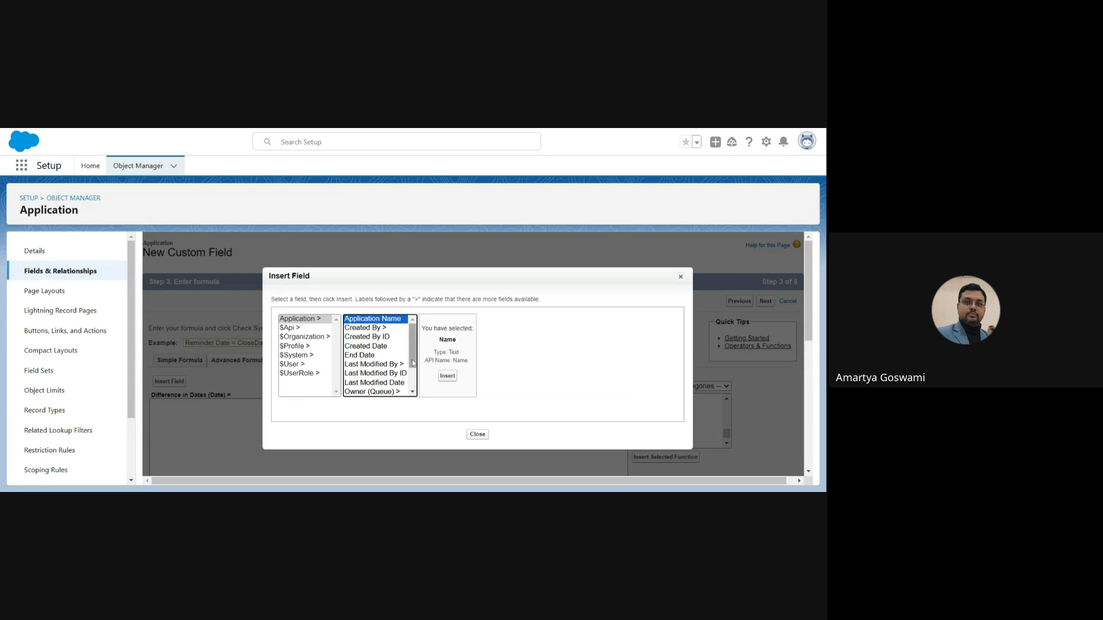
left_click(373, 356)
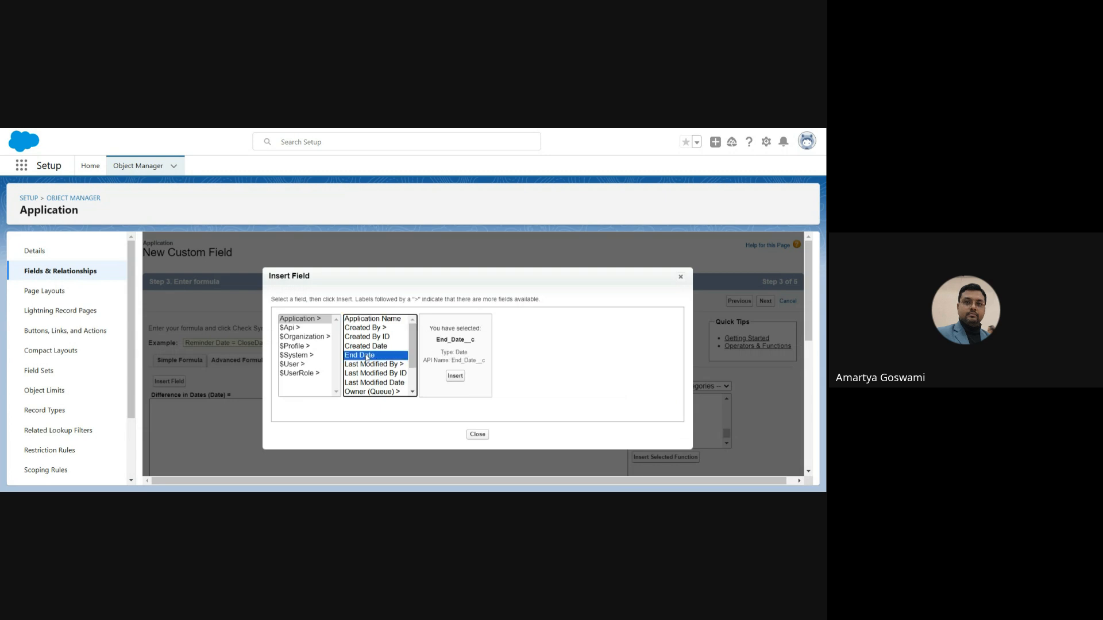
left_click(455, 376)
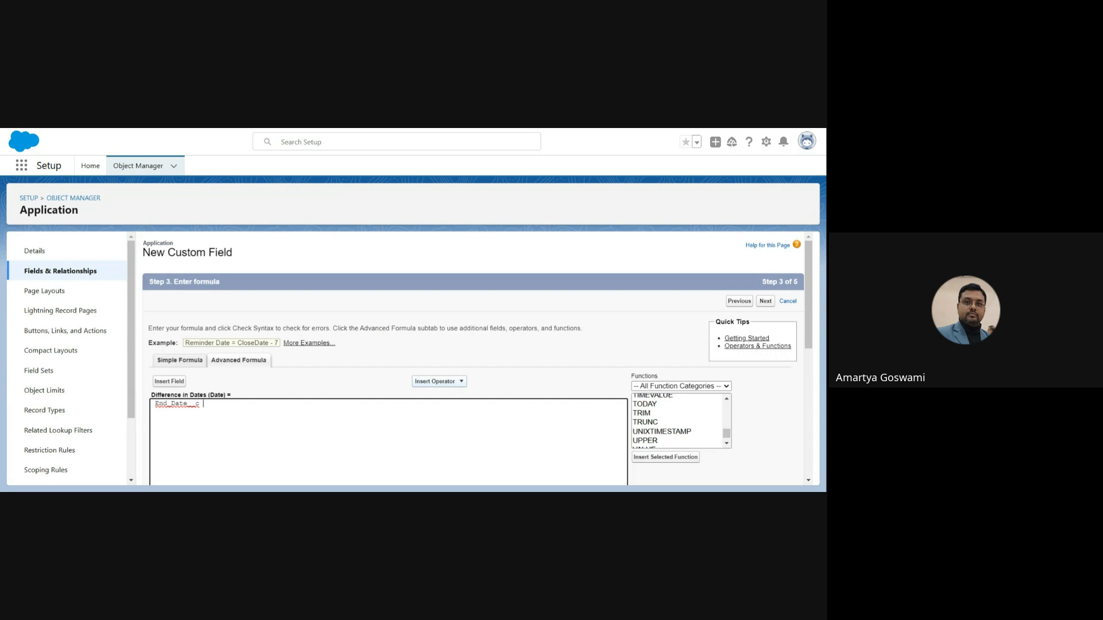
Extend the formula with the Subtract operator and the Start Date field to form End_Date__c - Start_Date__c.
left_click(456, 382)
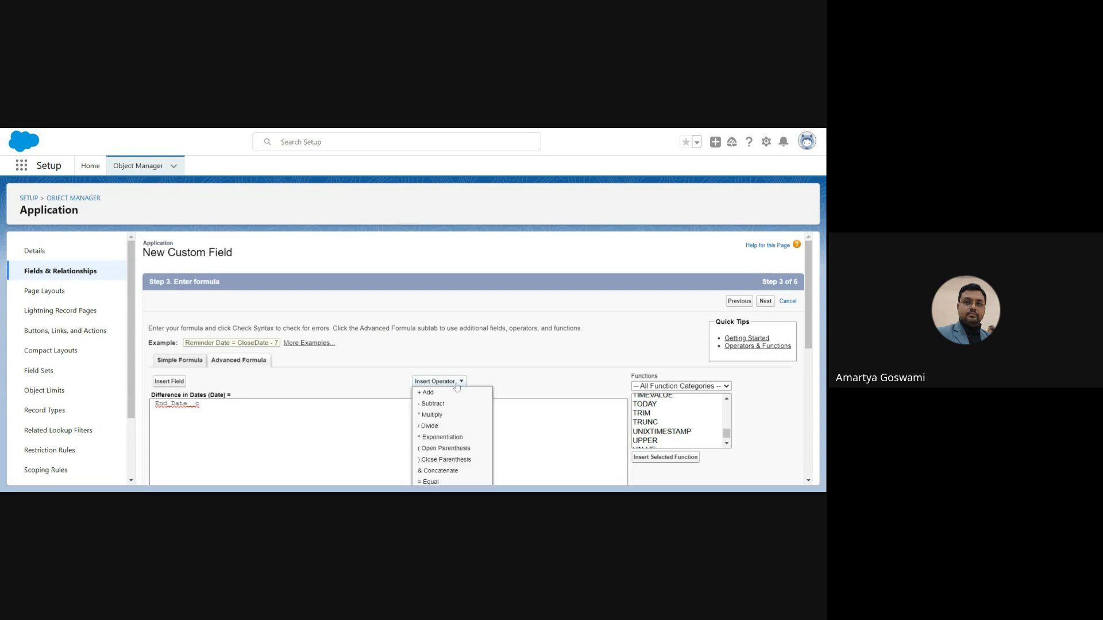
left_click(436, 403)
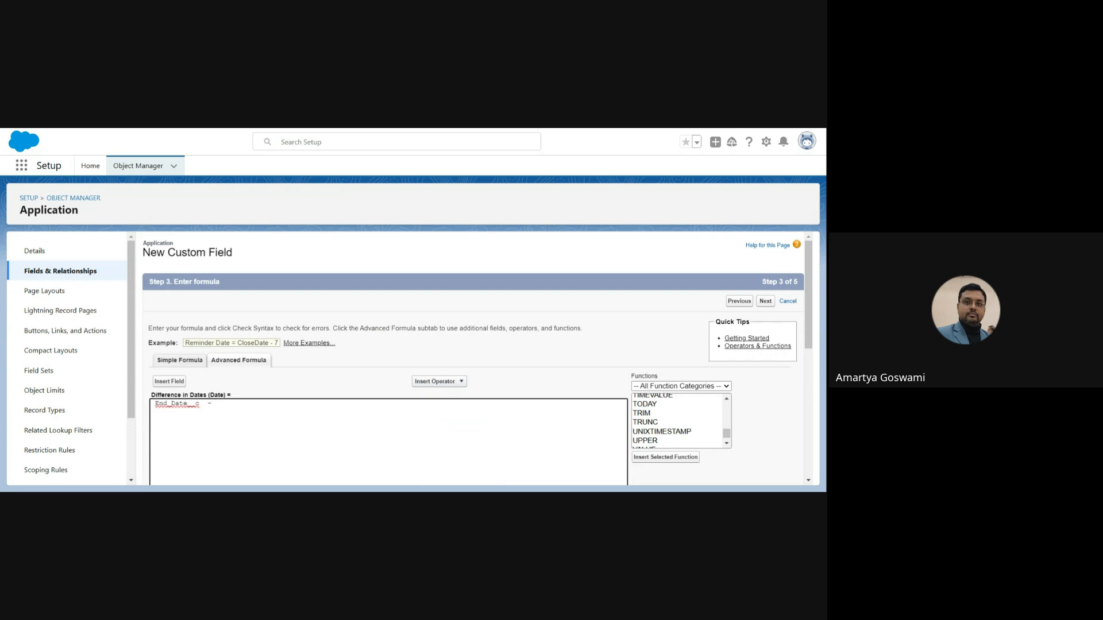
left_click(175, 382)
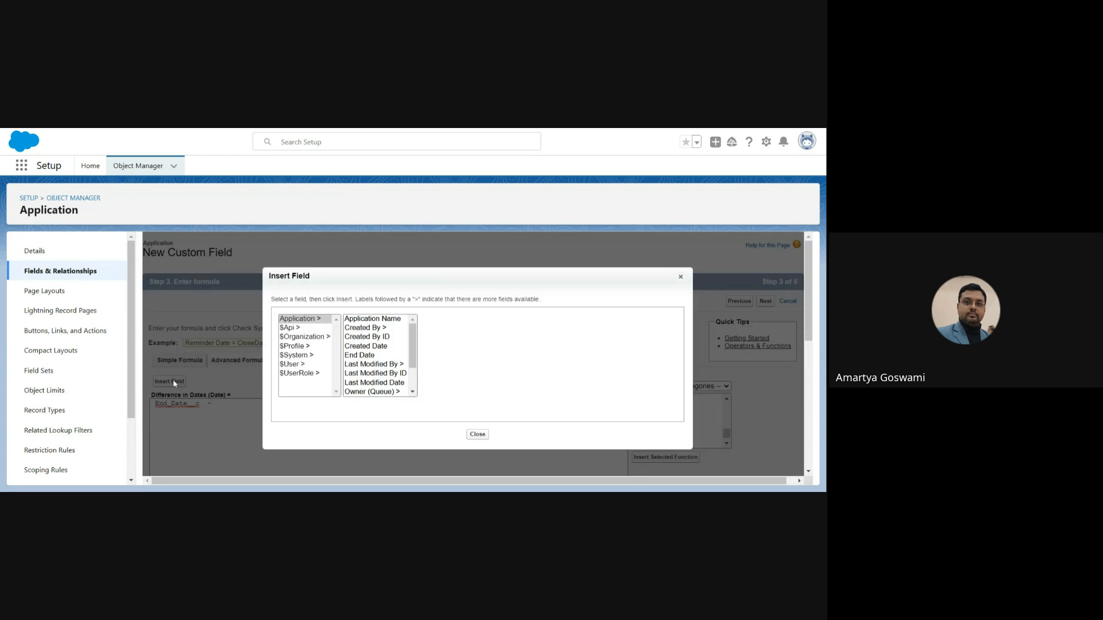
left_click(413, 394)
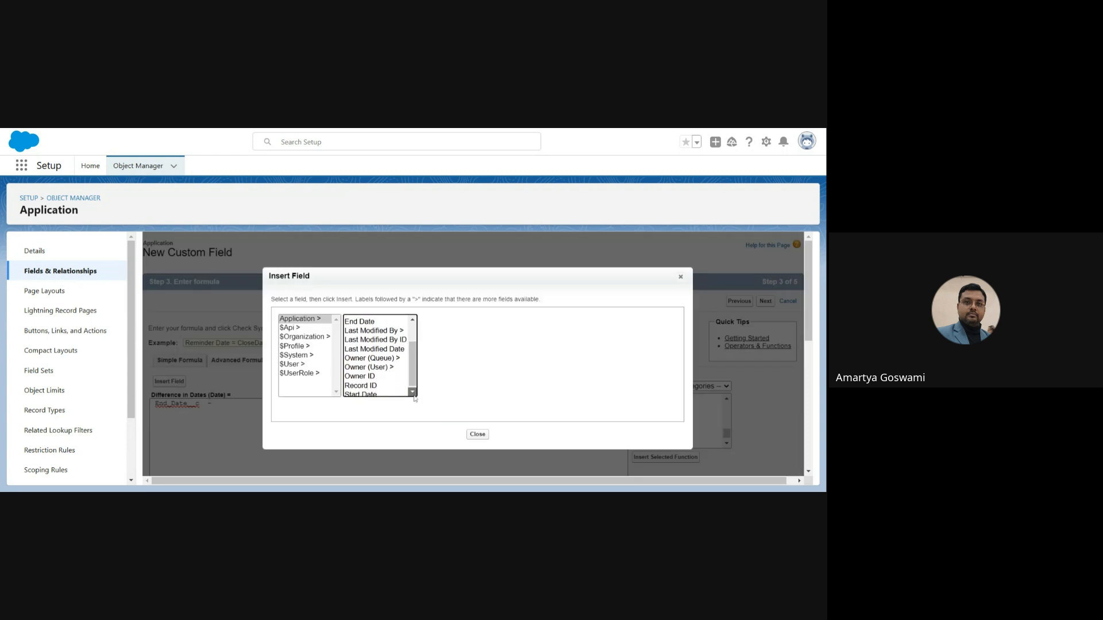
left_click(372, 392)
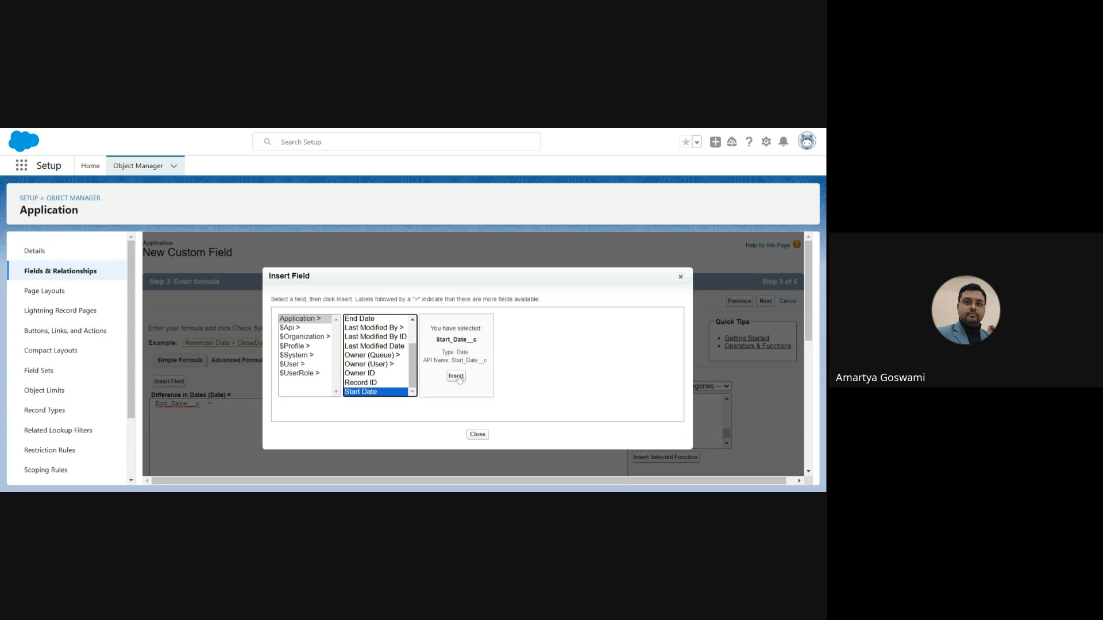
left_click(457, 376)
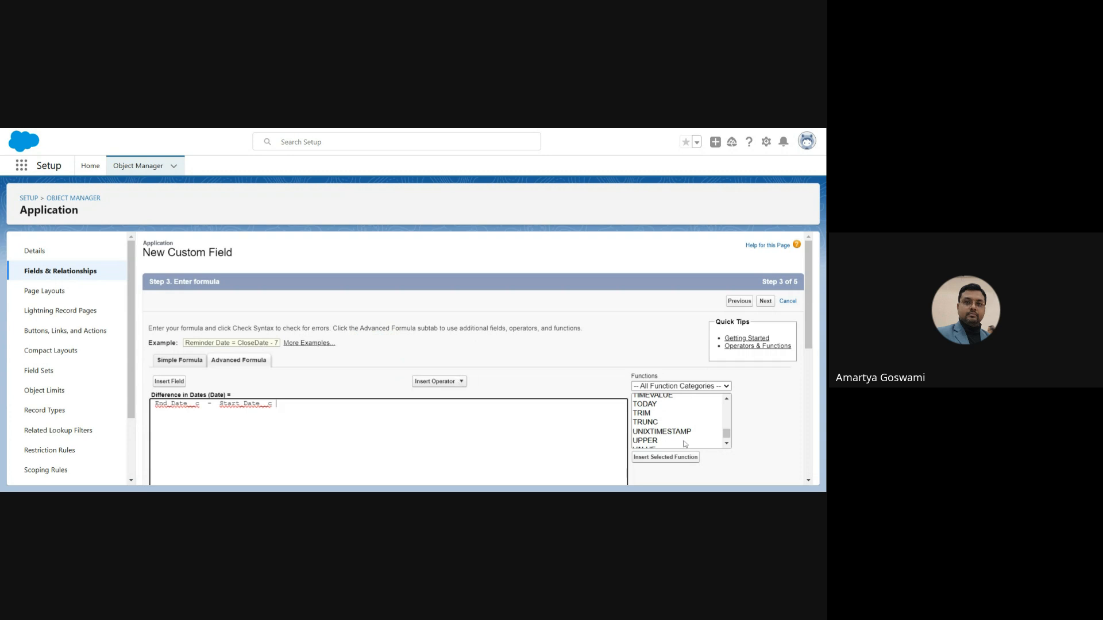
left_click(808, 480)
left_click(809, 482)
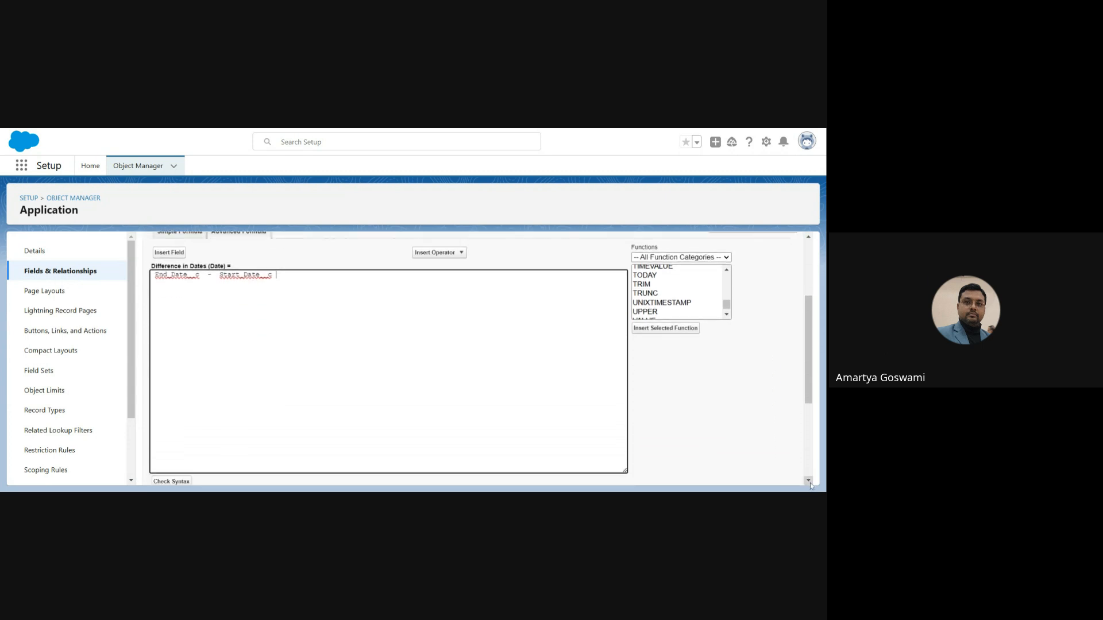
left_click(810, 482)
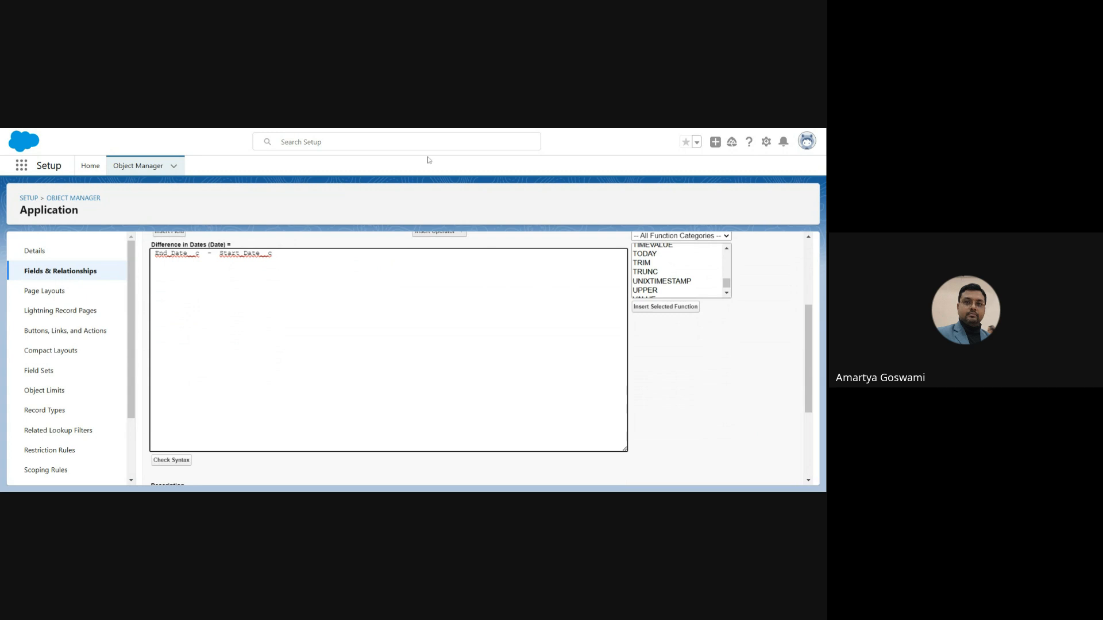
left_click(369, 129)
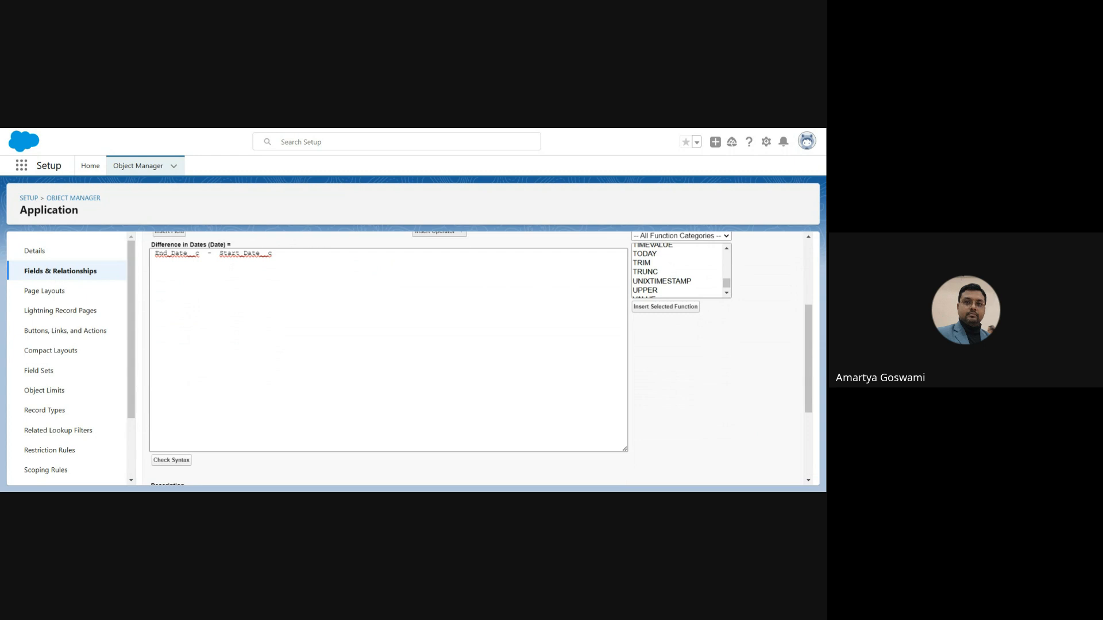
left_click(276, 254)
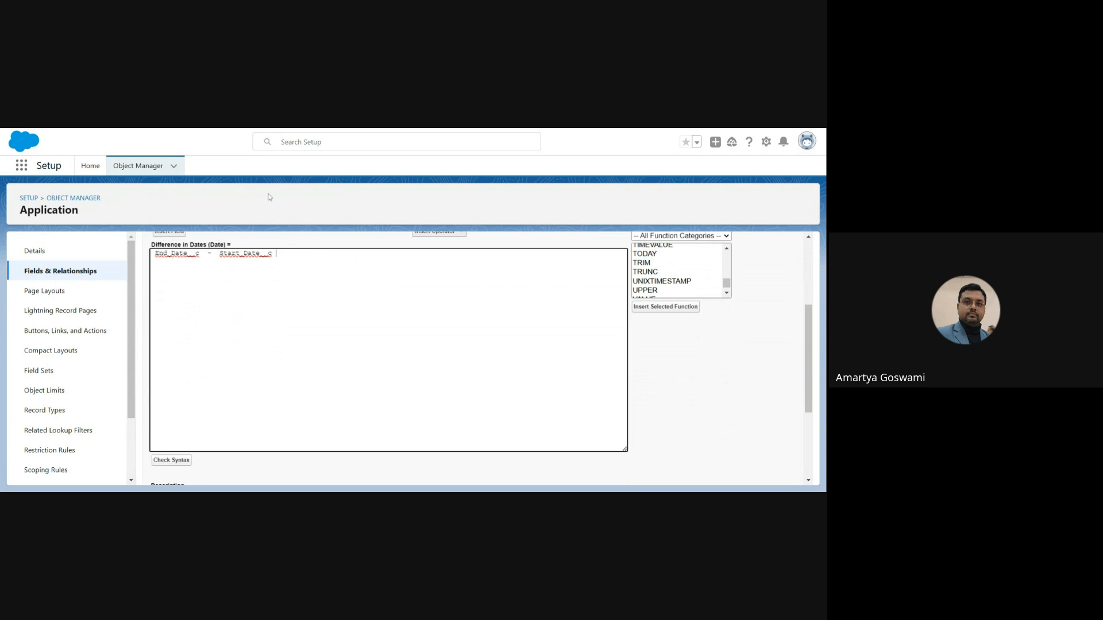
Go back to the output type settings, set the formula return type to Number and return to the formula entry.
left_click(809, 237)
left_click(808, 236)
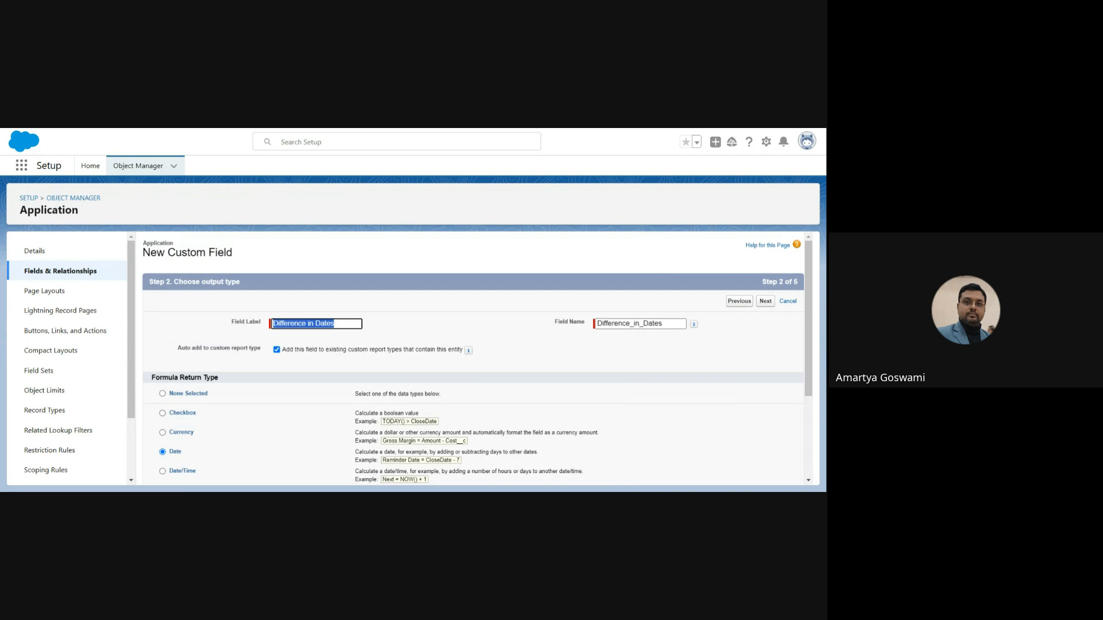
left_click(211, 128)
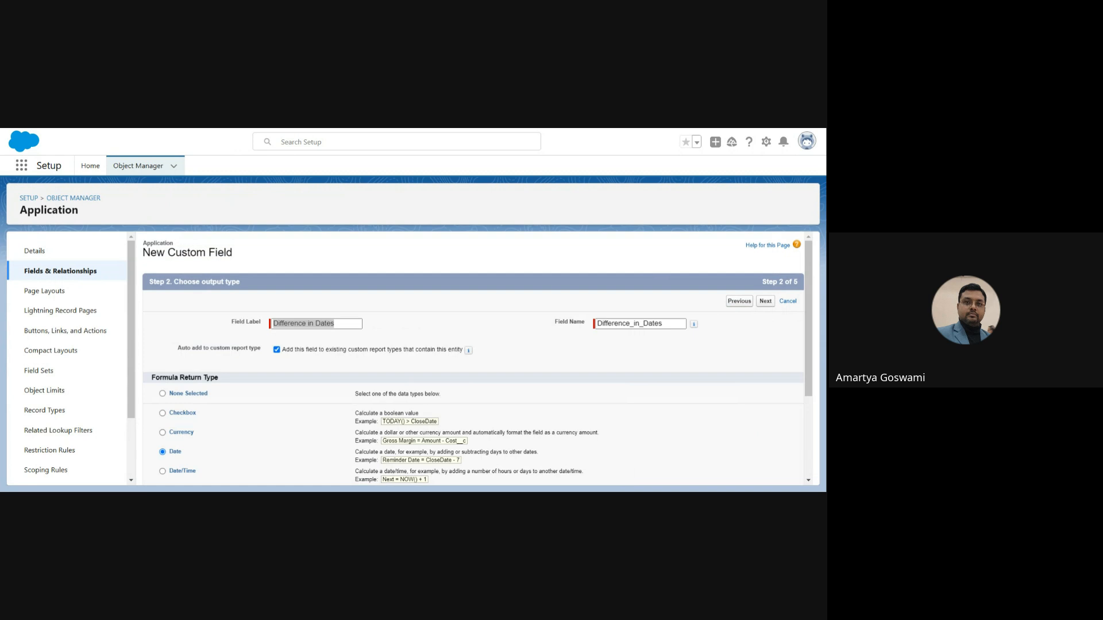
key("alt+Tab")
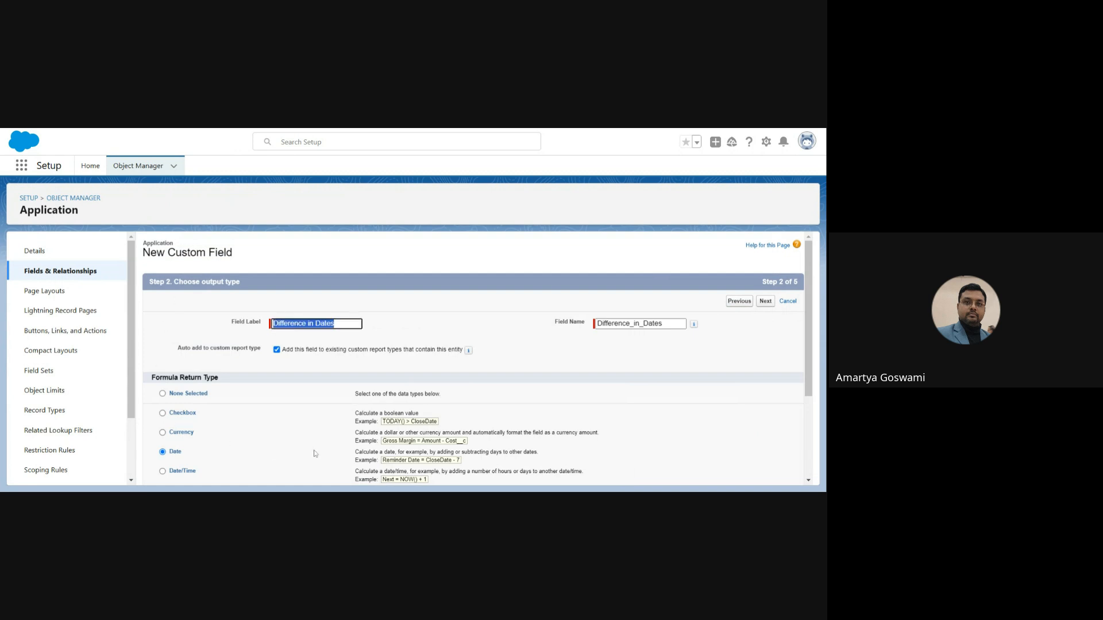
scroll(808, 485, "down", 3)
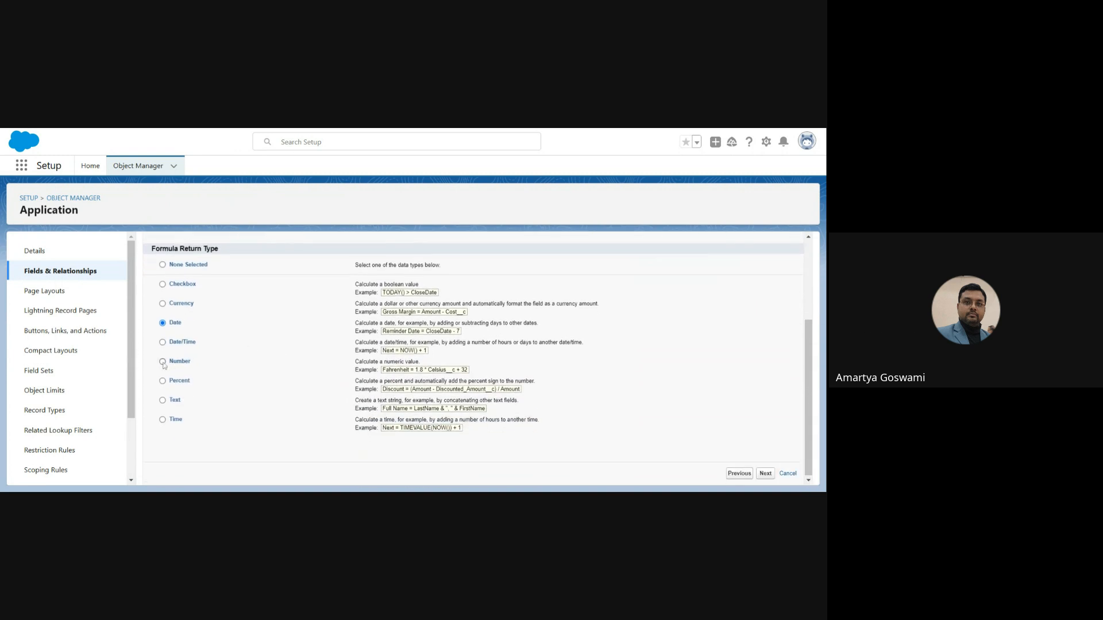
left_click(162, 363)
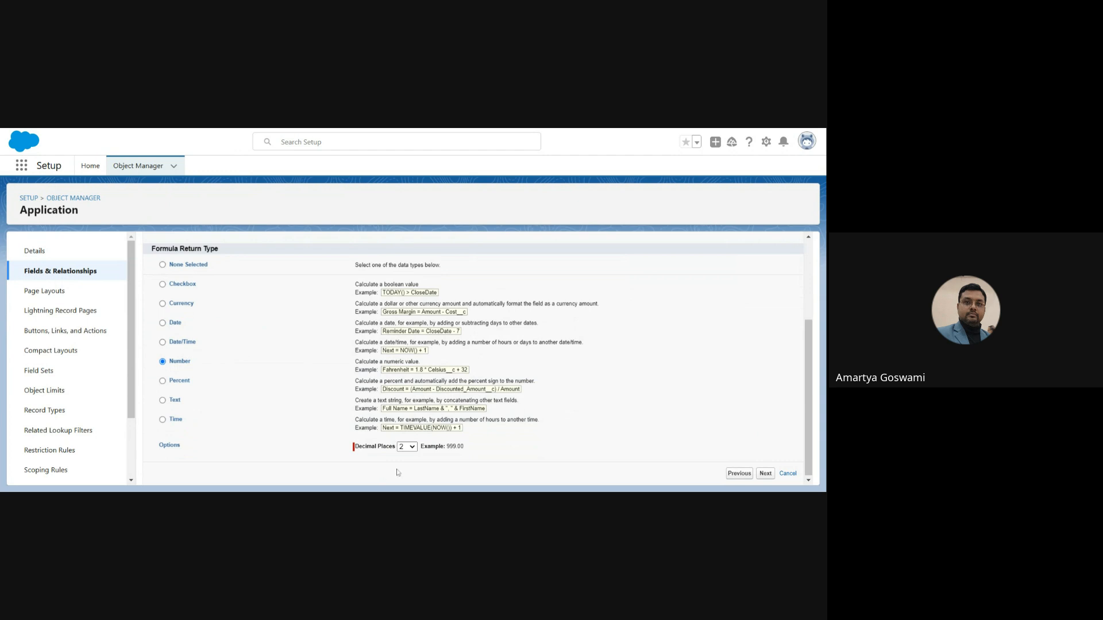
left_click(404, 204)
left_click(765, 473)
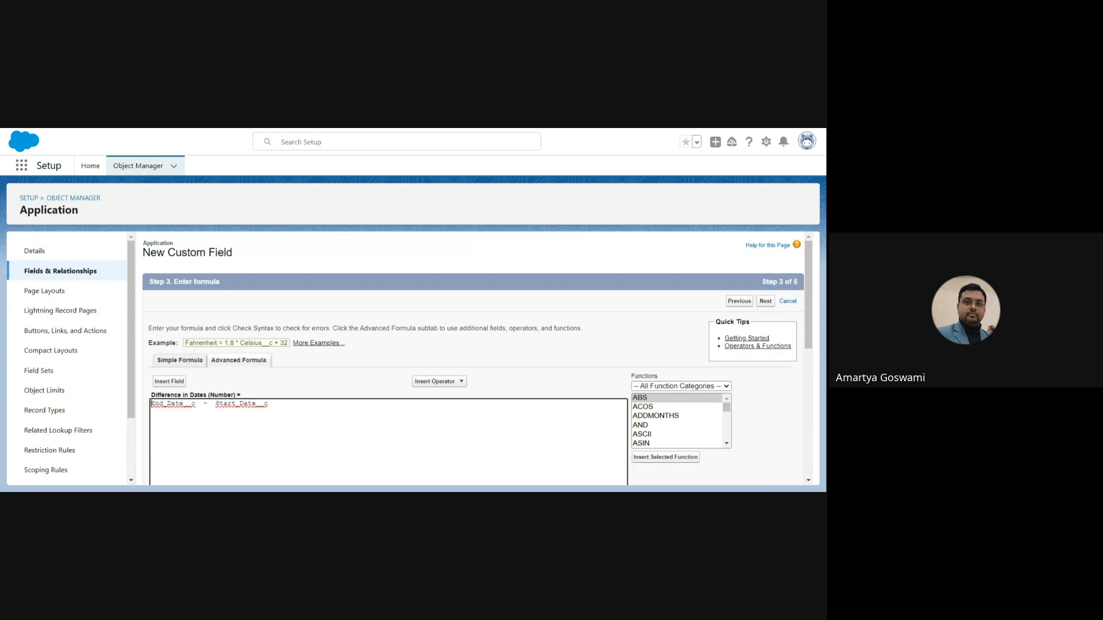
Check the syntax of the End_Date__c - Start_Date__c formula and proceed to field-level security.
left_click(808, 481)
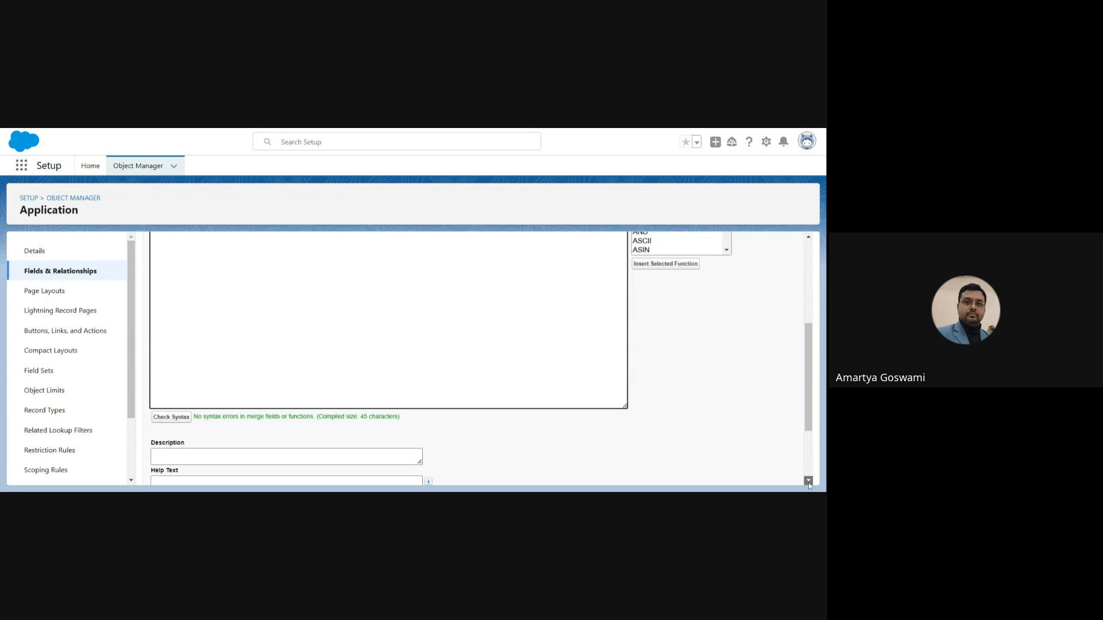
left_click(809, 481)
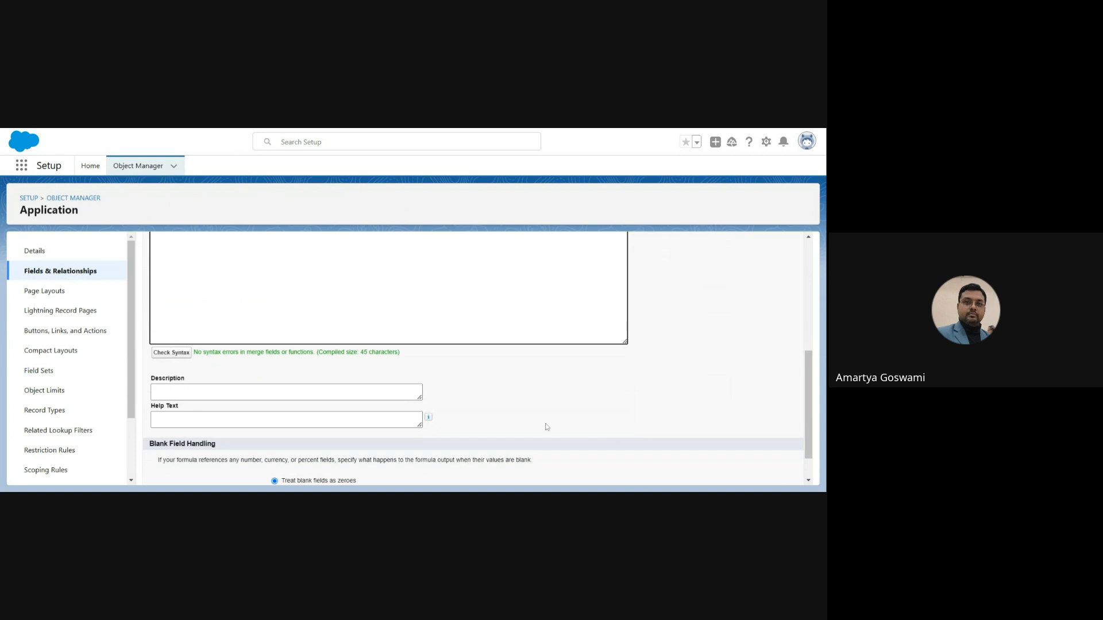
left_click(172, 355)
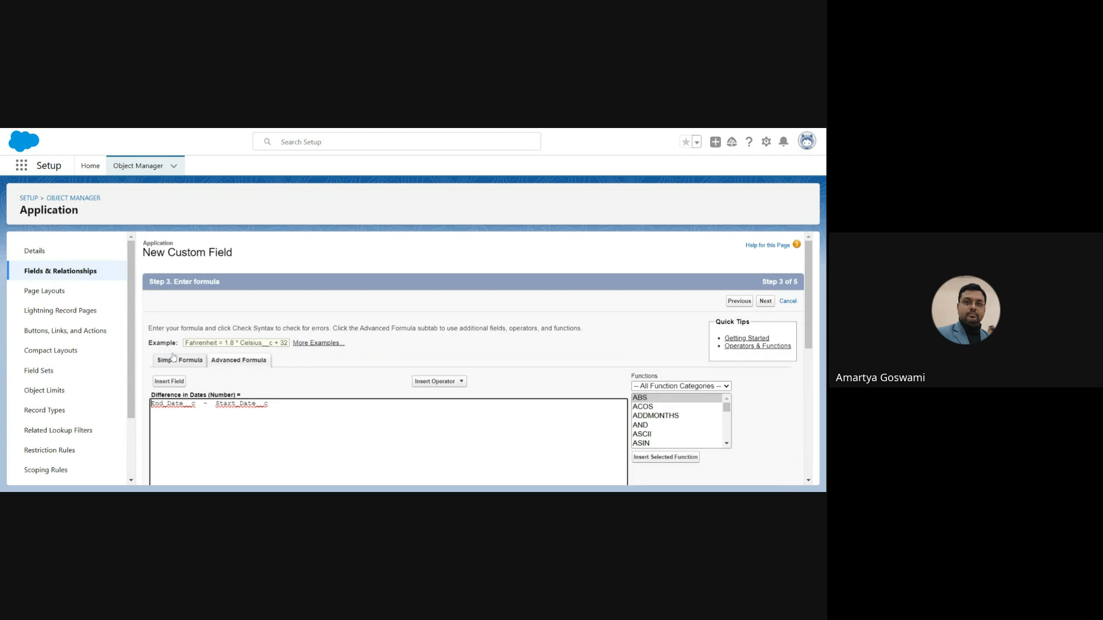
scroll(813, 482, "down", 5)
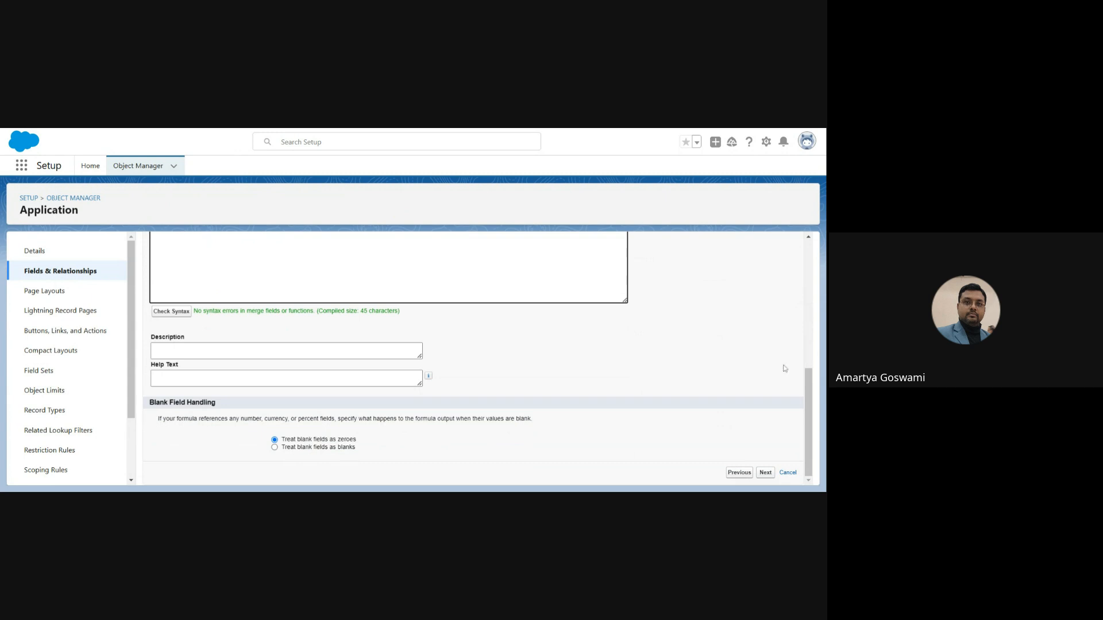
left_click(766, 474)
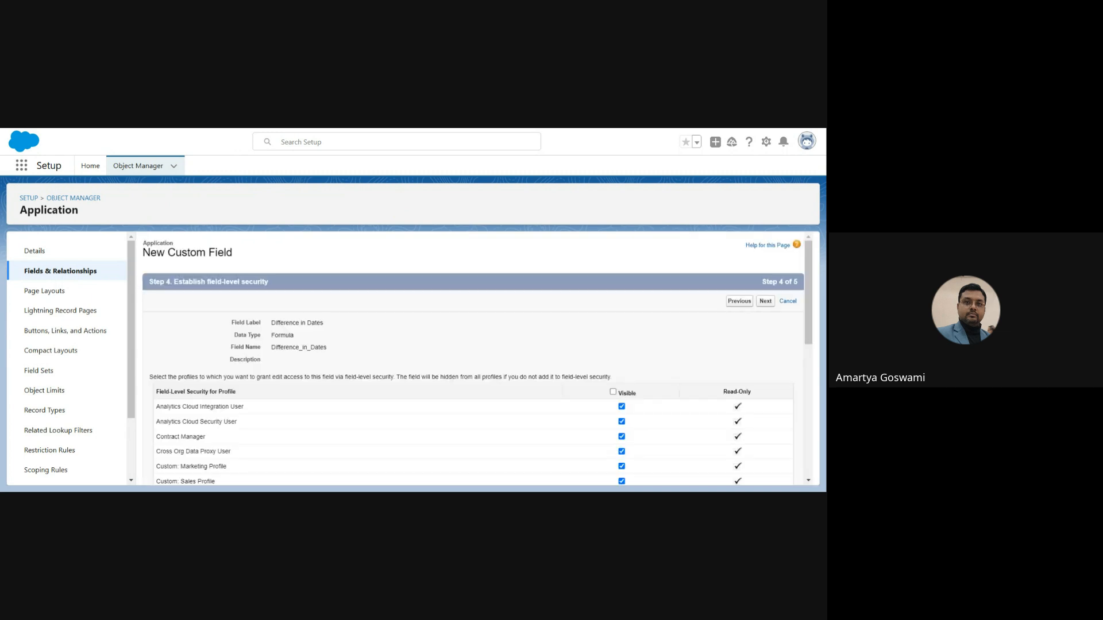
Make the Difference in Dates field visible to all profiles, include it in the Application Layout and save the field.
left_click(613, 393)
left_click(766, 302)
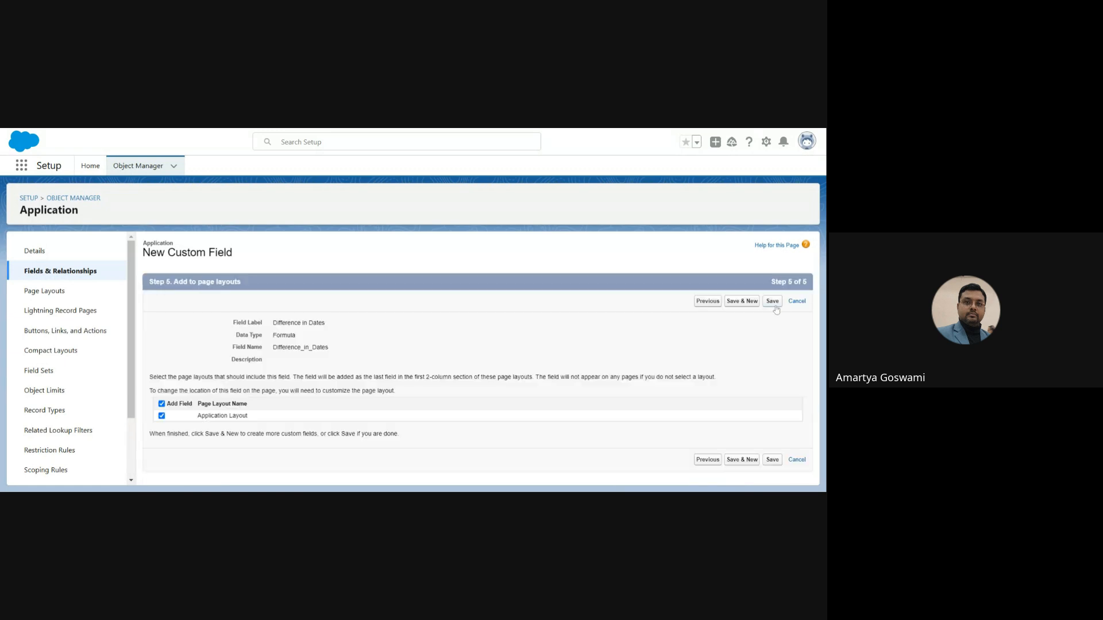
left_click(773, 301)
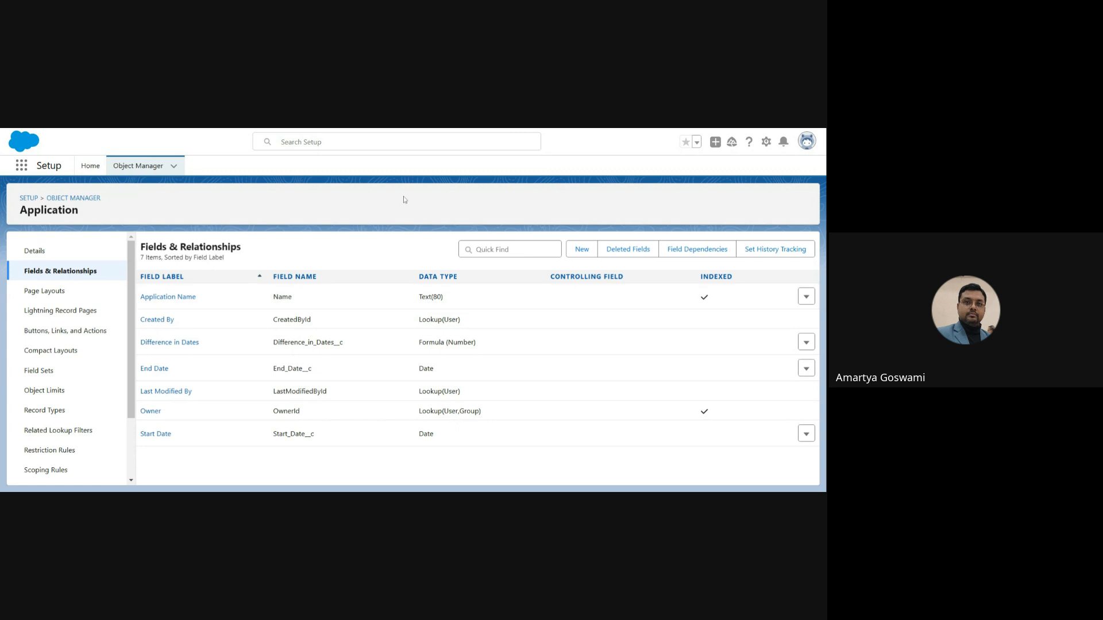
Search the available apps for "sales" and open the Sales app.
left_click(18, 171)
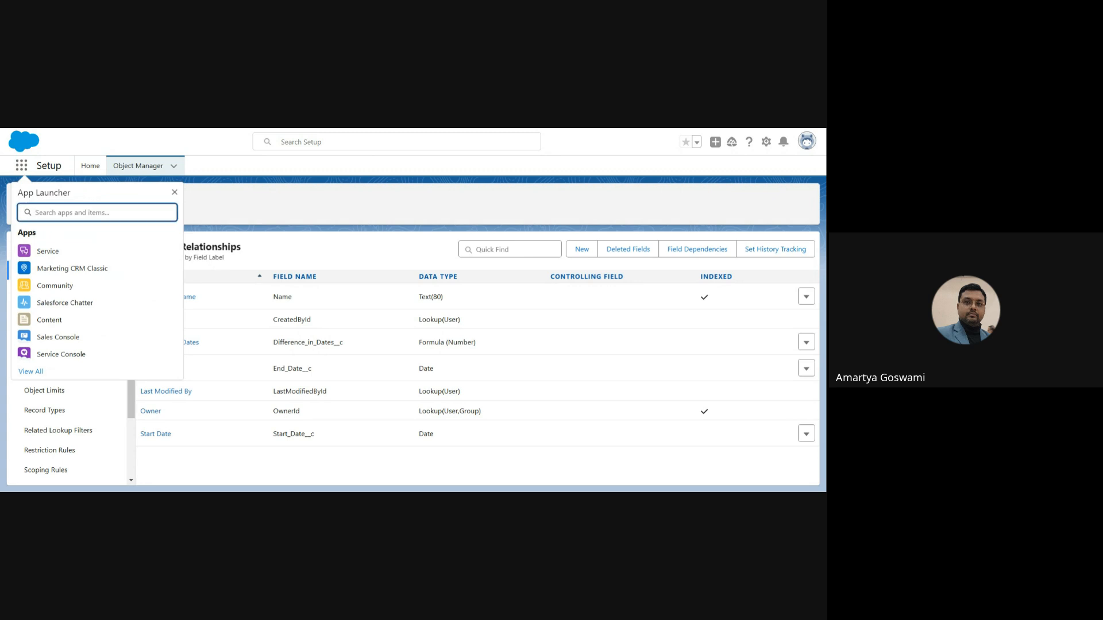
type("sales")
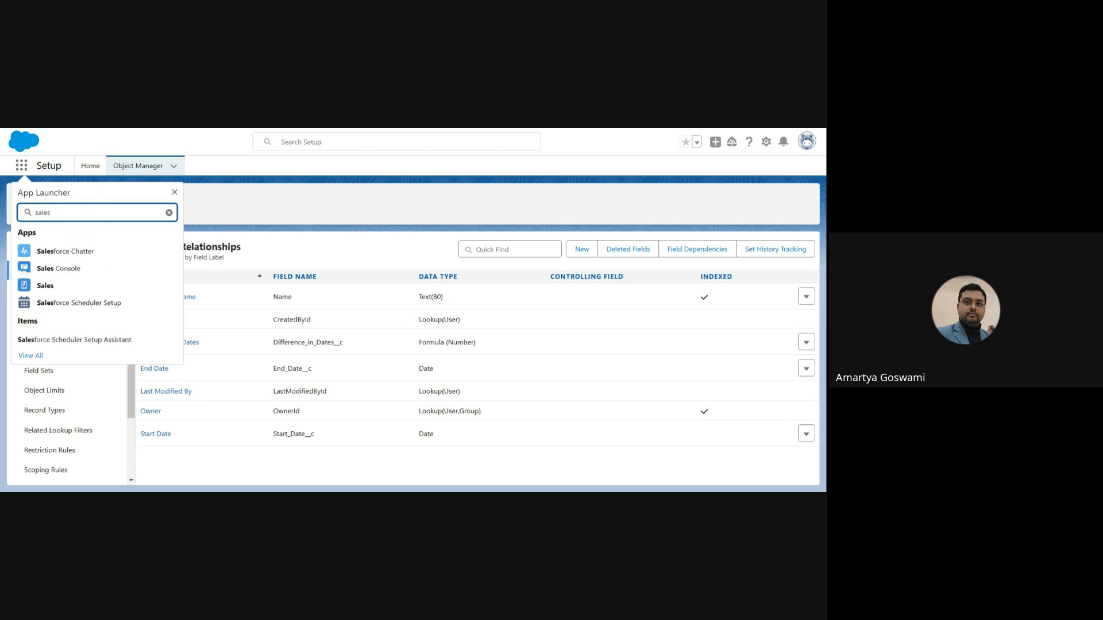
left_click(50, 287)
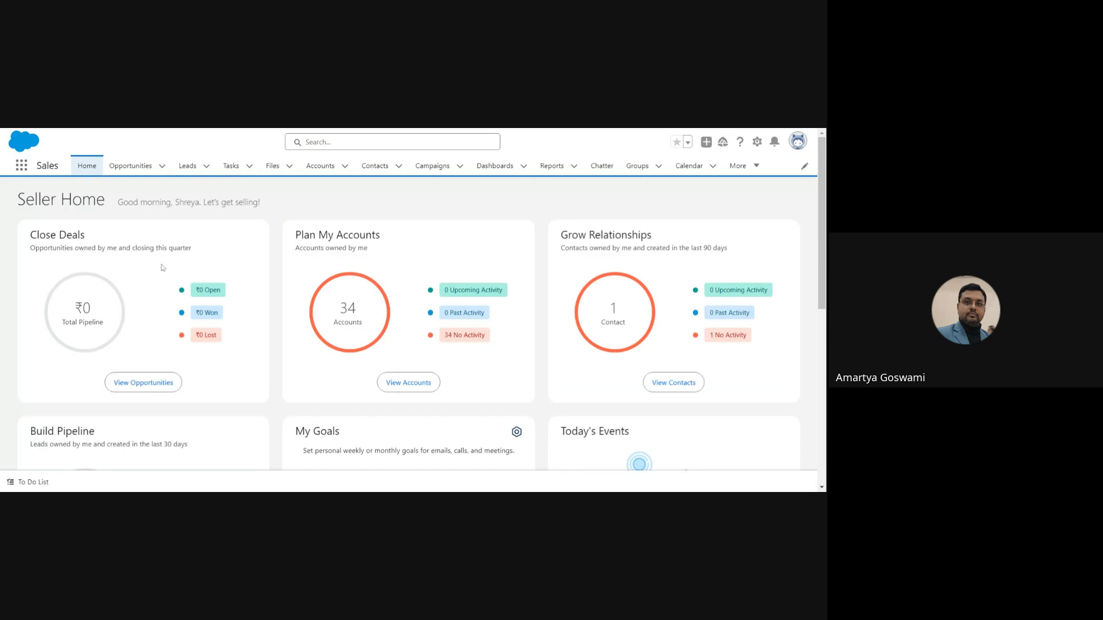
Look for the Application object among the Sales app's additional navigation items and search all apps and items for "app".
left_click(738, 166)
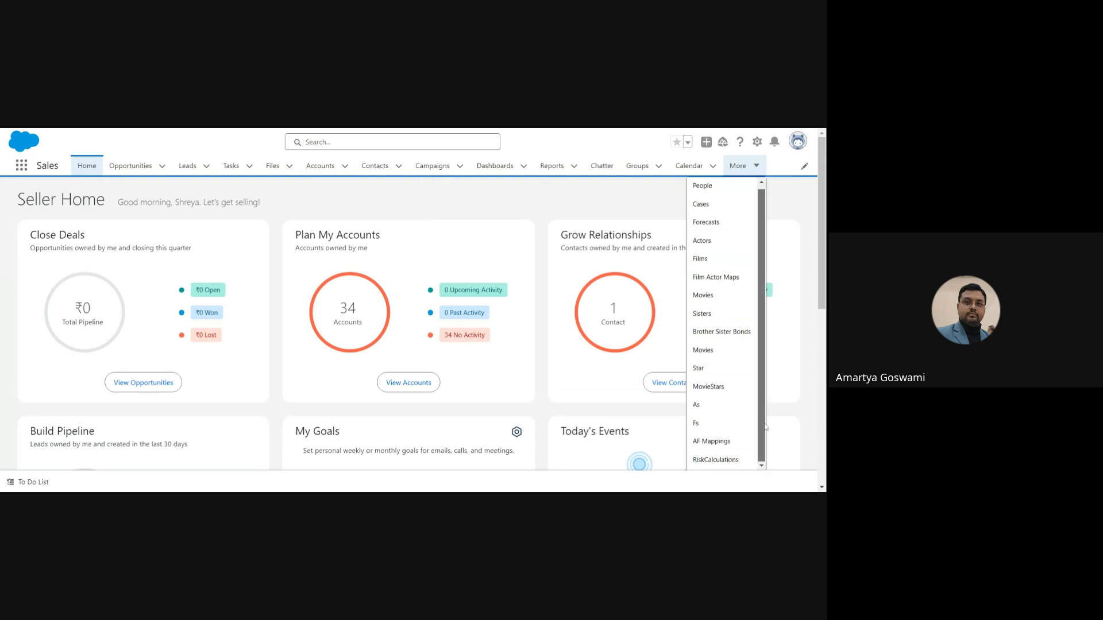
left_click(469, 200)
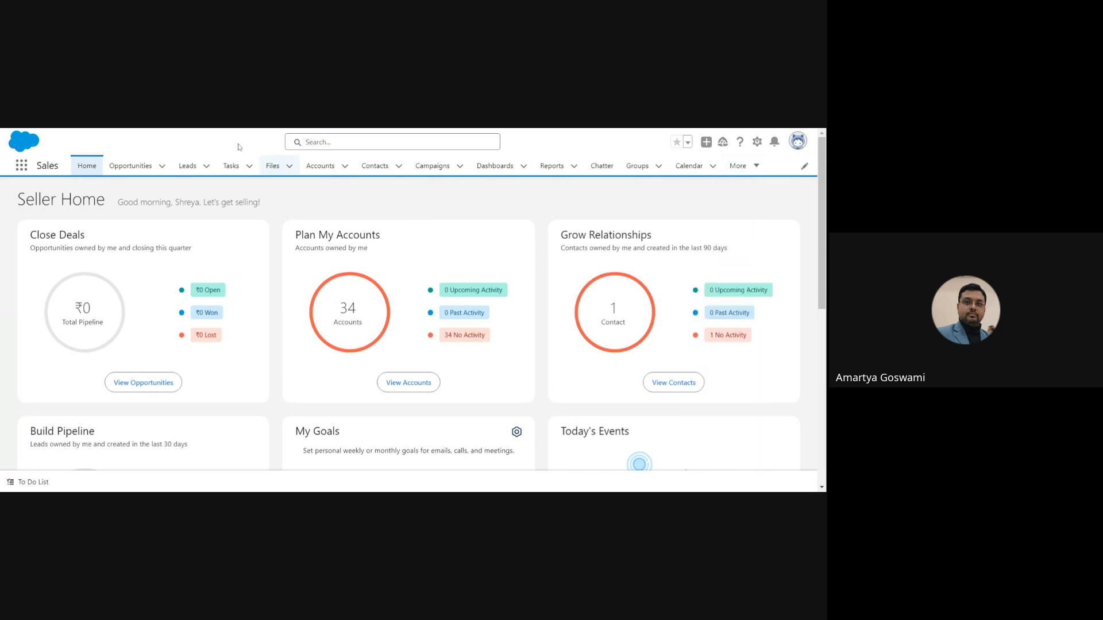
left_click(25, 166)
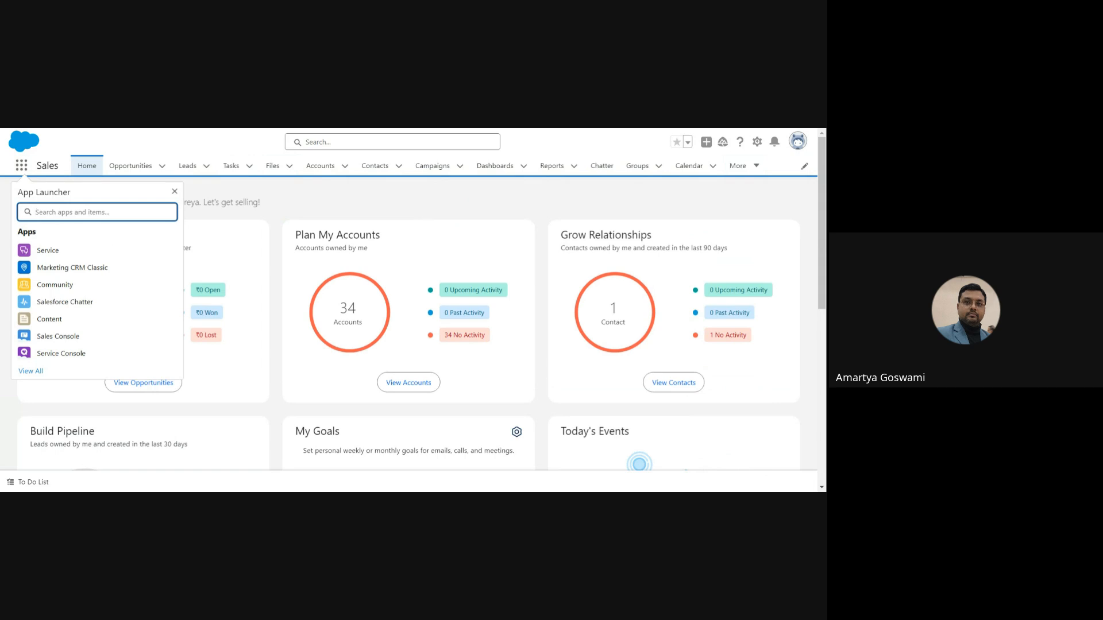
left_click(32, 371)
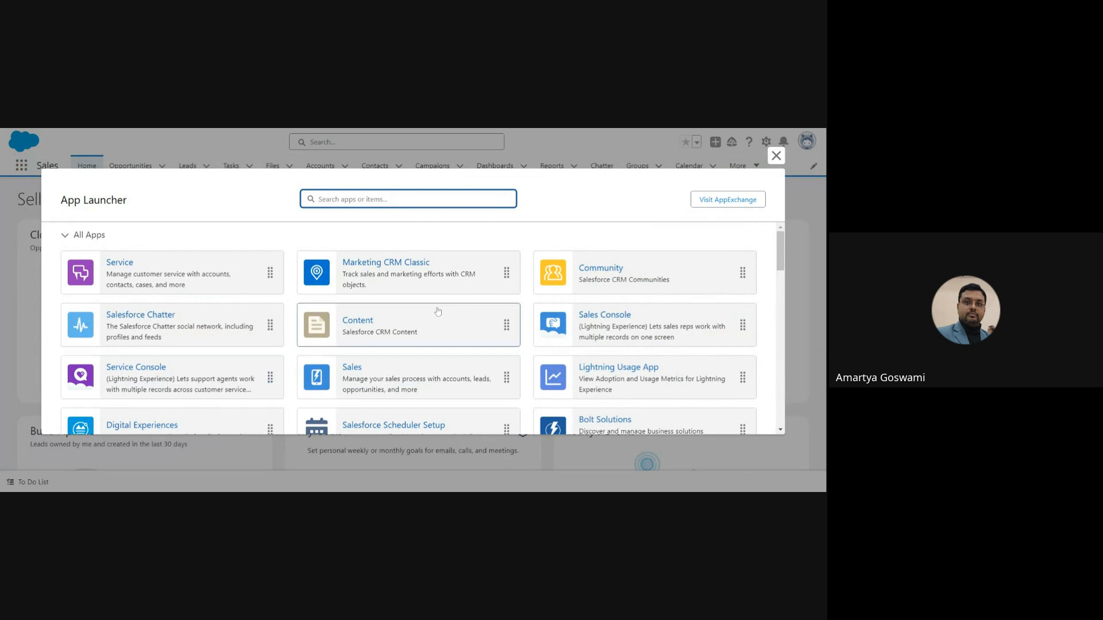
type("app")
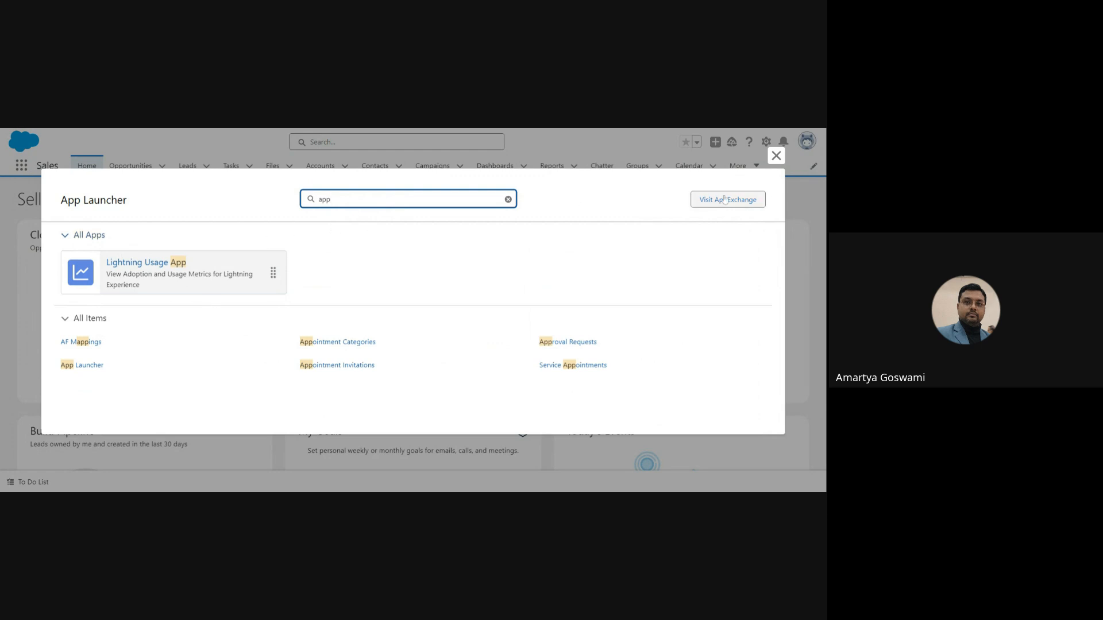
left_click(774, 156)
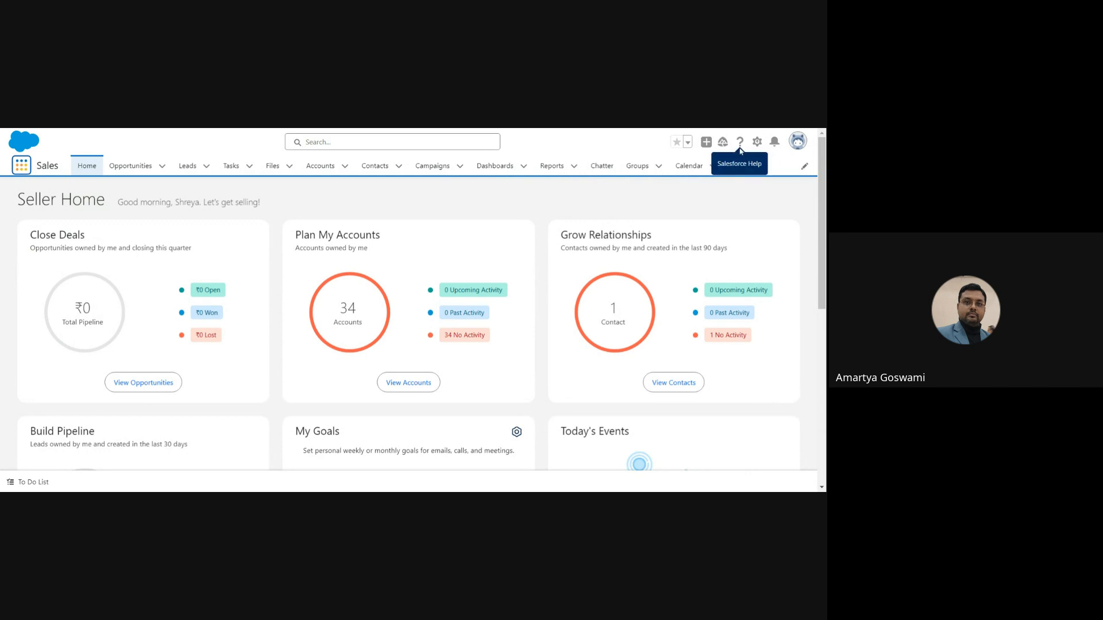
Return from the Sales app to Setup for the current app.
left_click(757, 142)
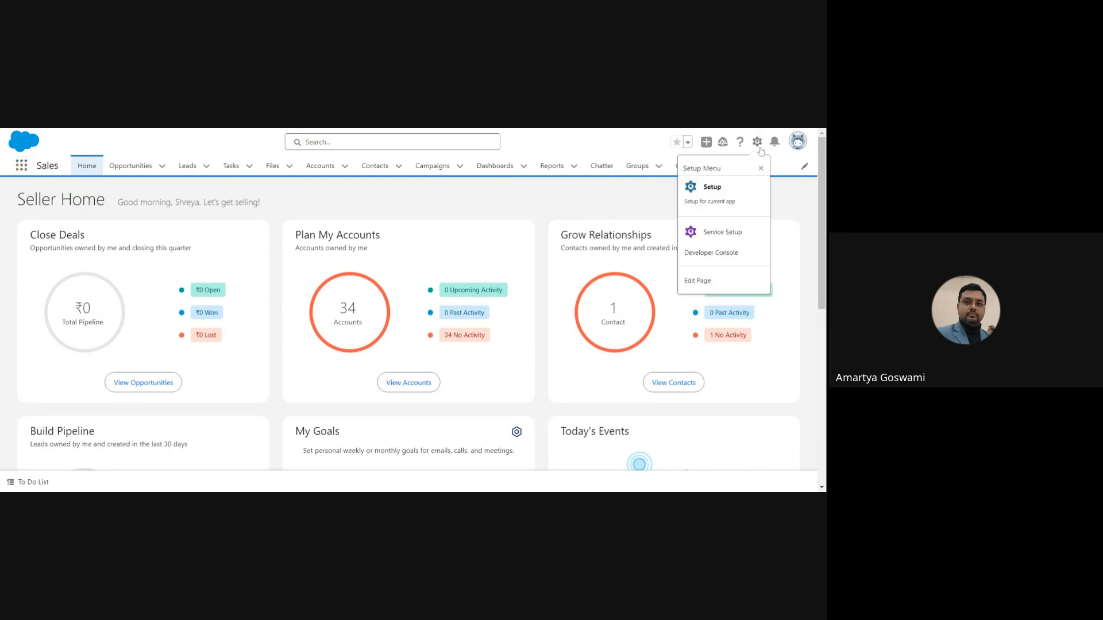
left_click(716, 208)
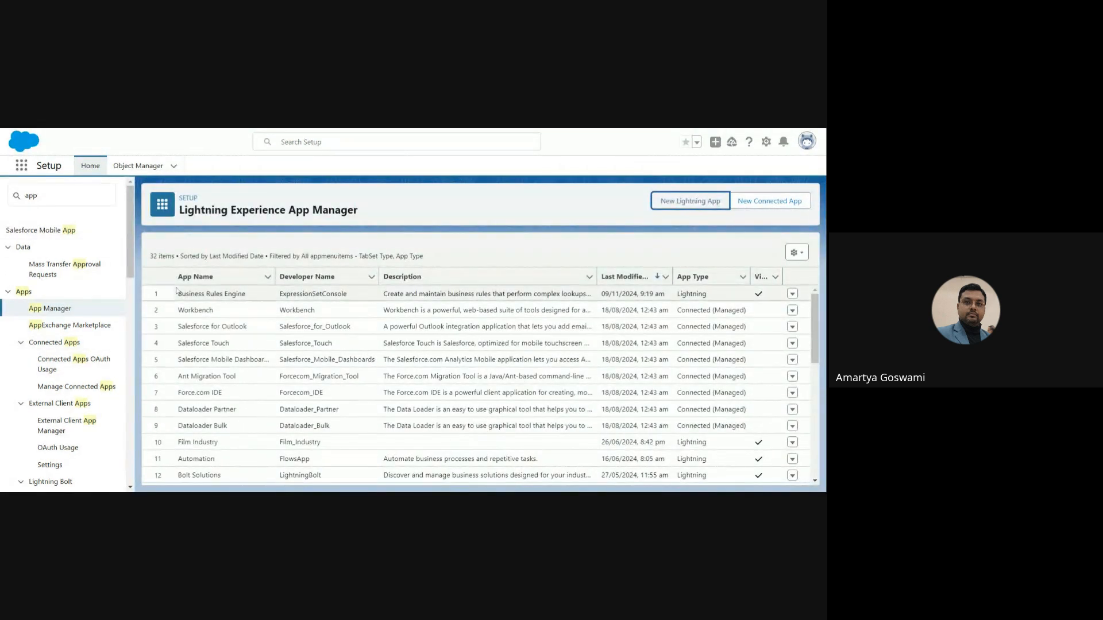
left_click(674, 202)
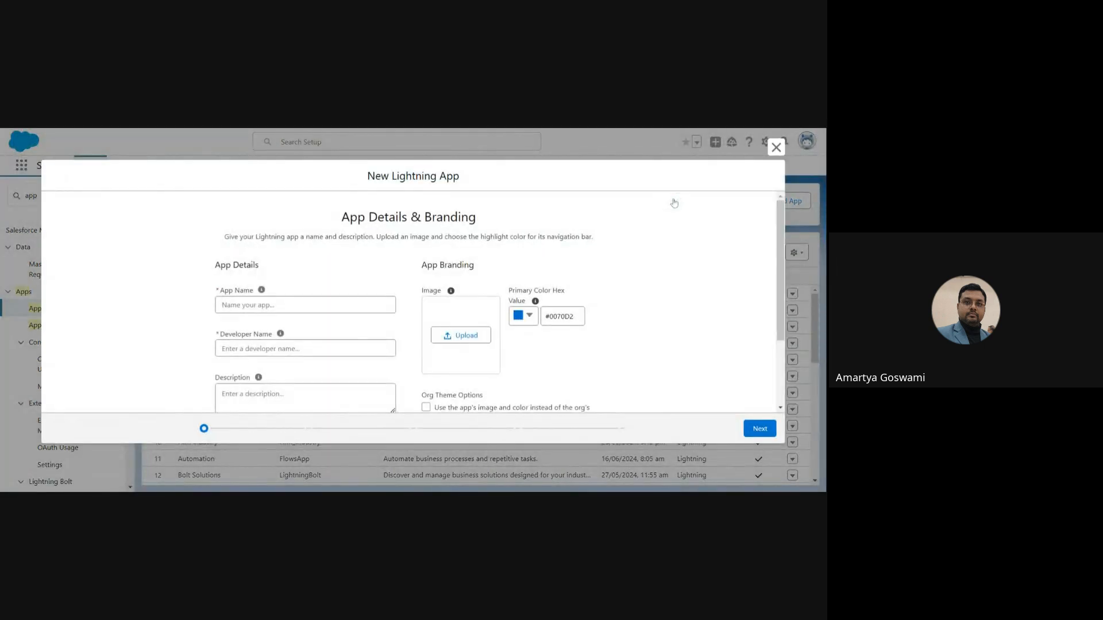
left_click(776, 148)
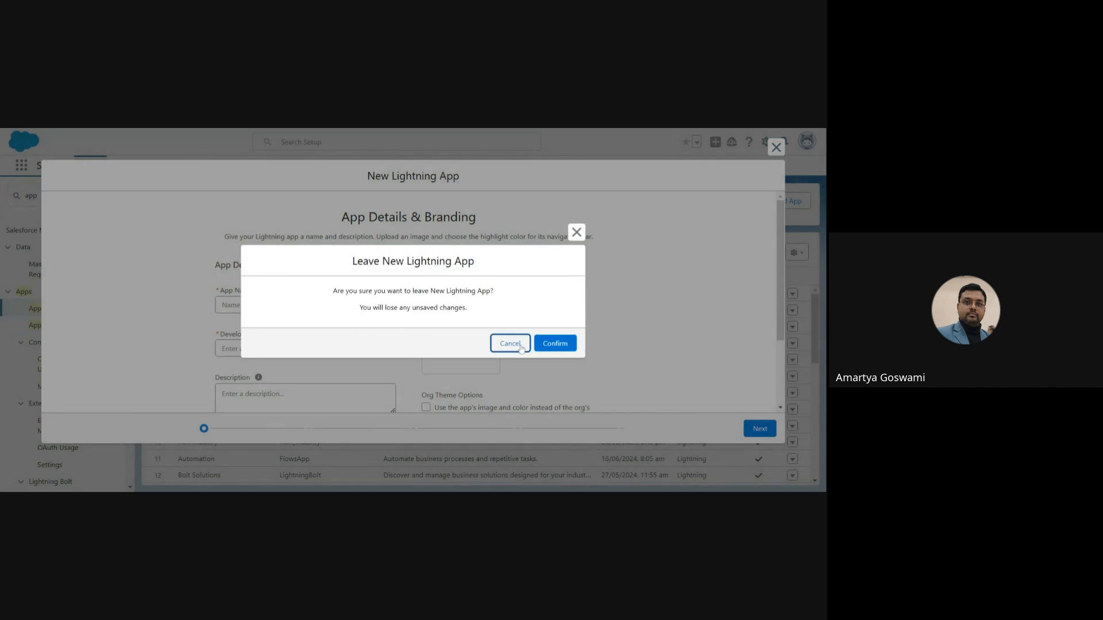
left_click(508, 343)
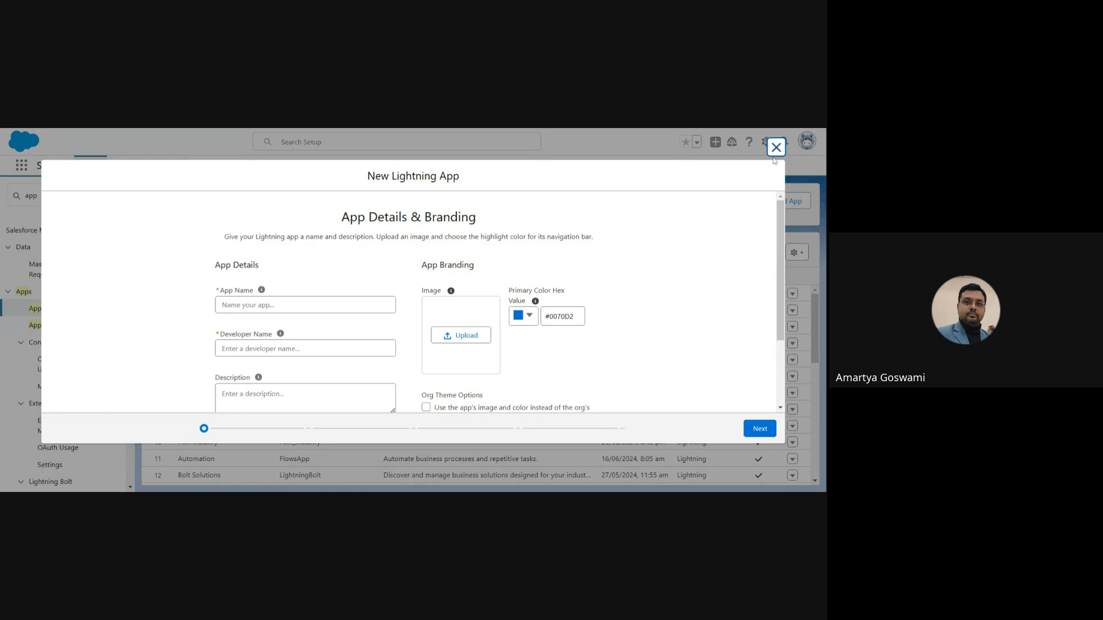
left_click(776, 148)
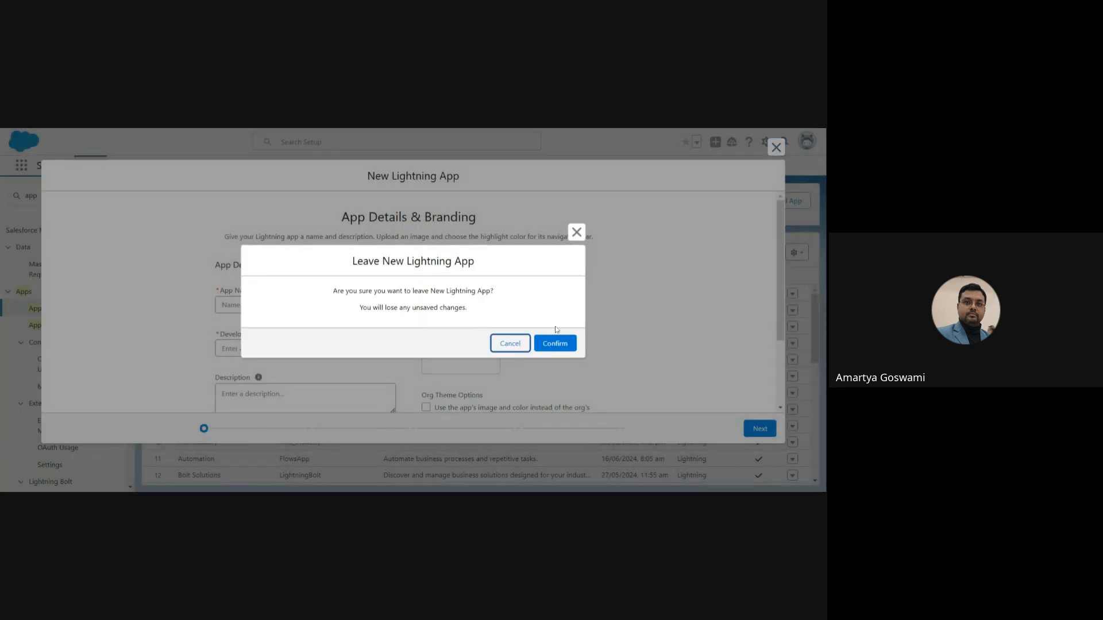
left_click(554, 343)
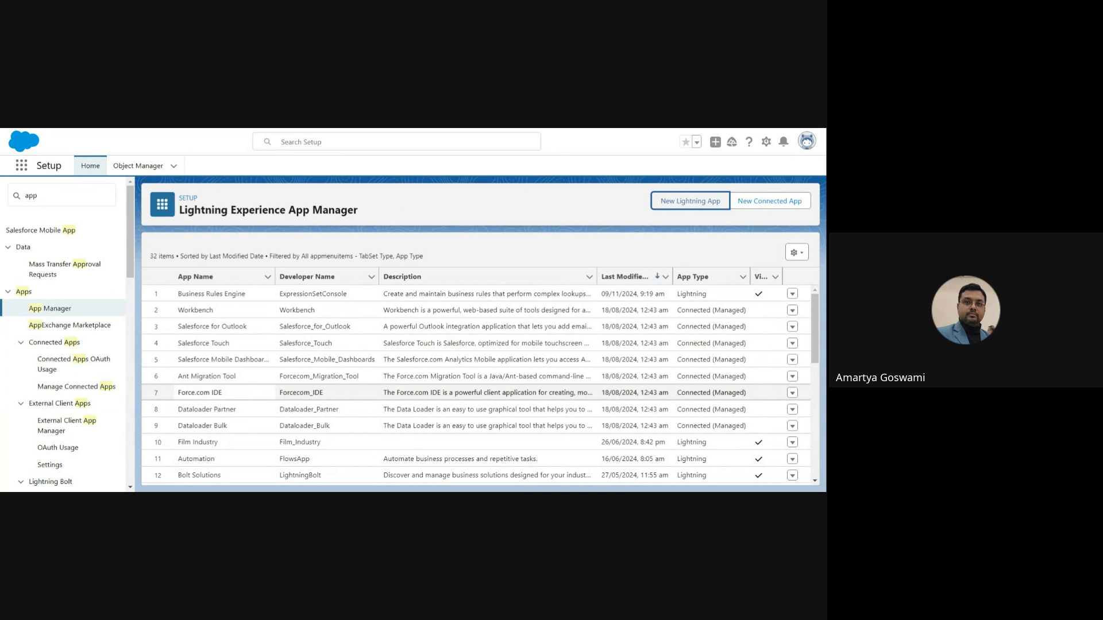
Search Setup for "tab" and open the Tabs settings under User Interface.
left_click(81, 195)
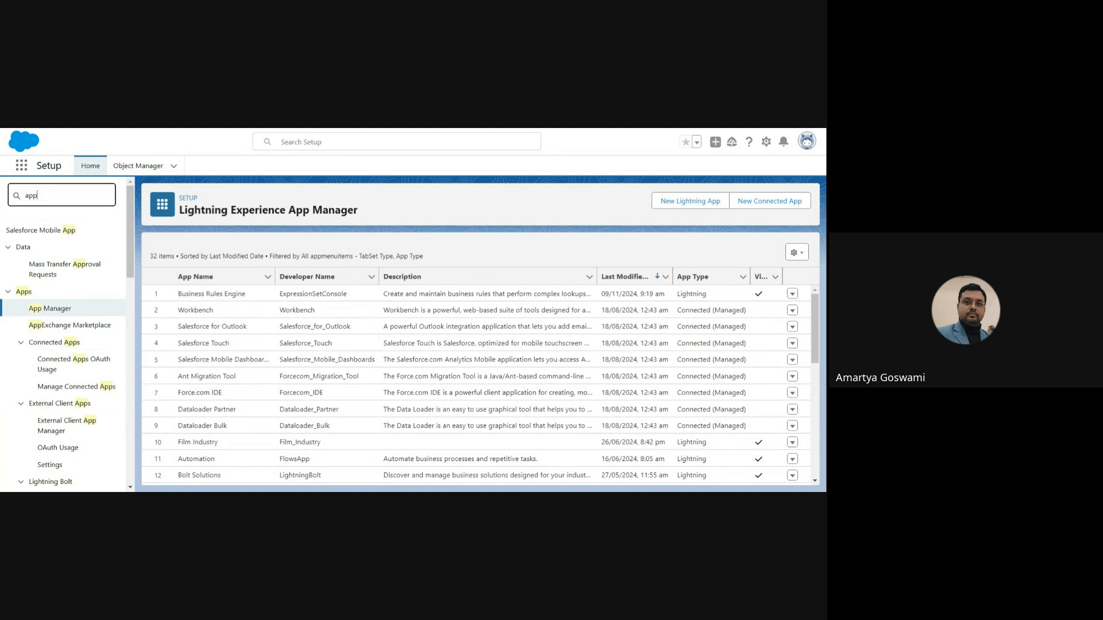
key("BackSpace")
key("BackSpace")
key("BackSpace")
type("tab")
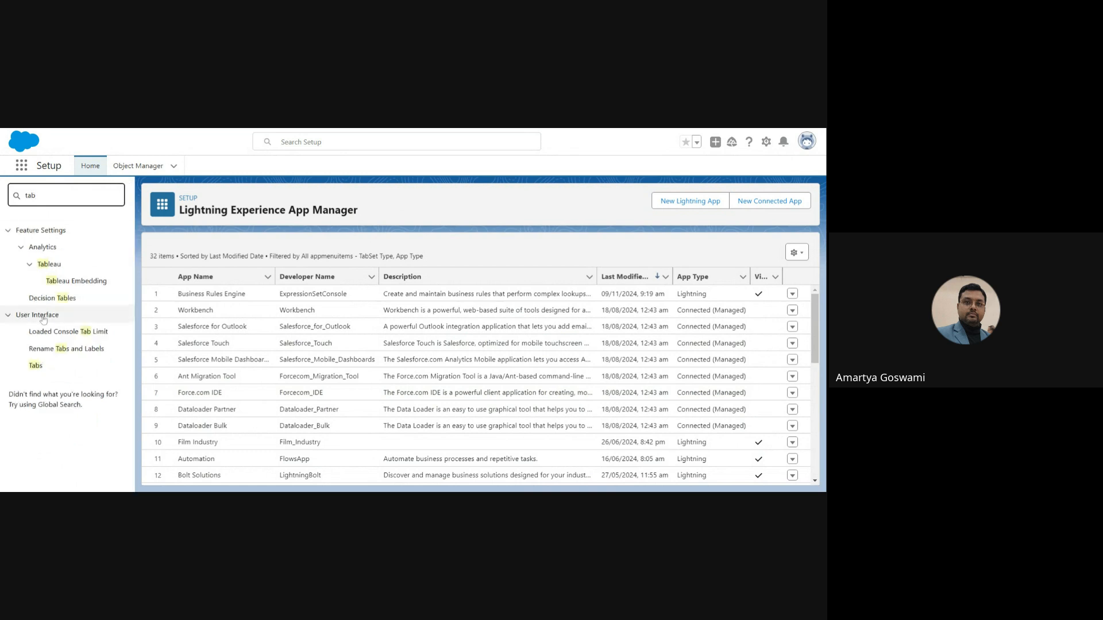
left_click(38, 370)
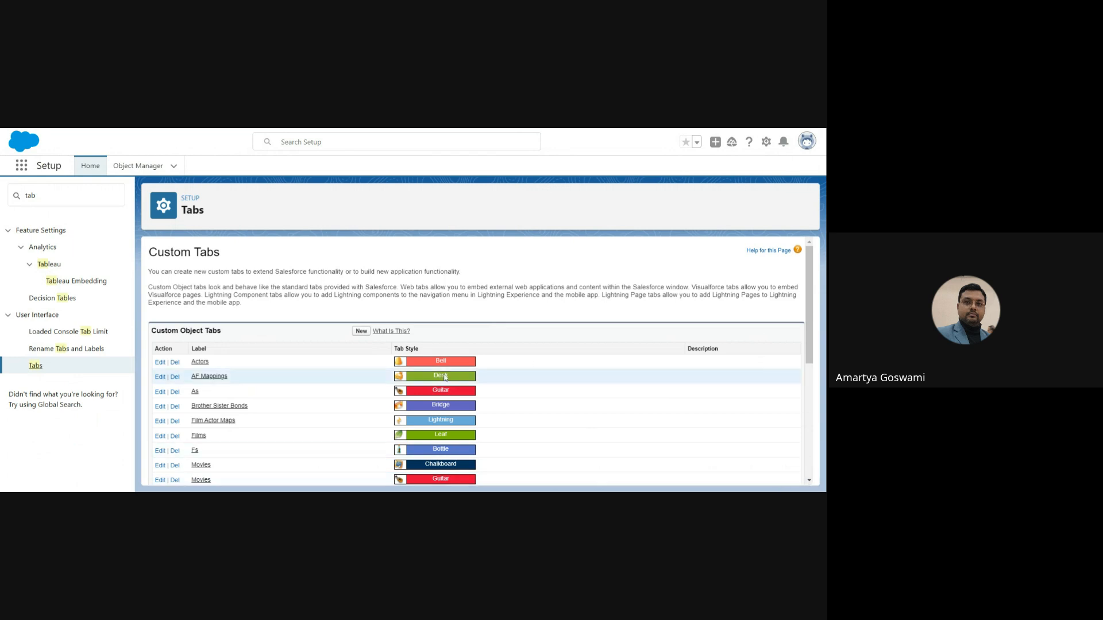
Start a new custom object tab for the Application object with the Alarm clock style and proceed to the profile settings.
left_click(360, 332)
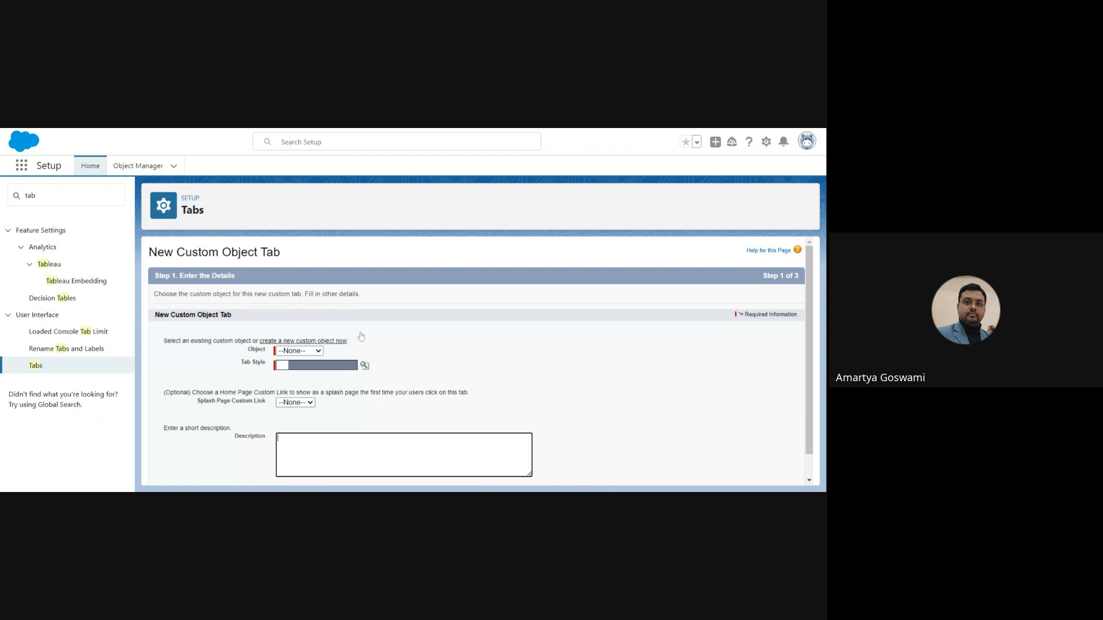
left_click(316, 353)
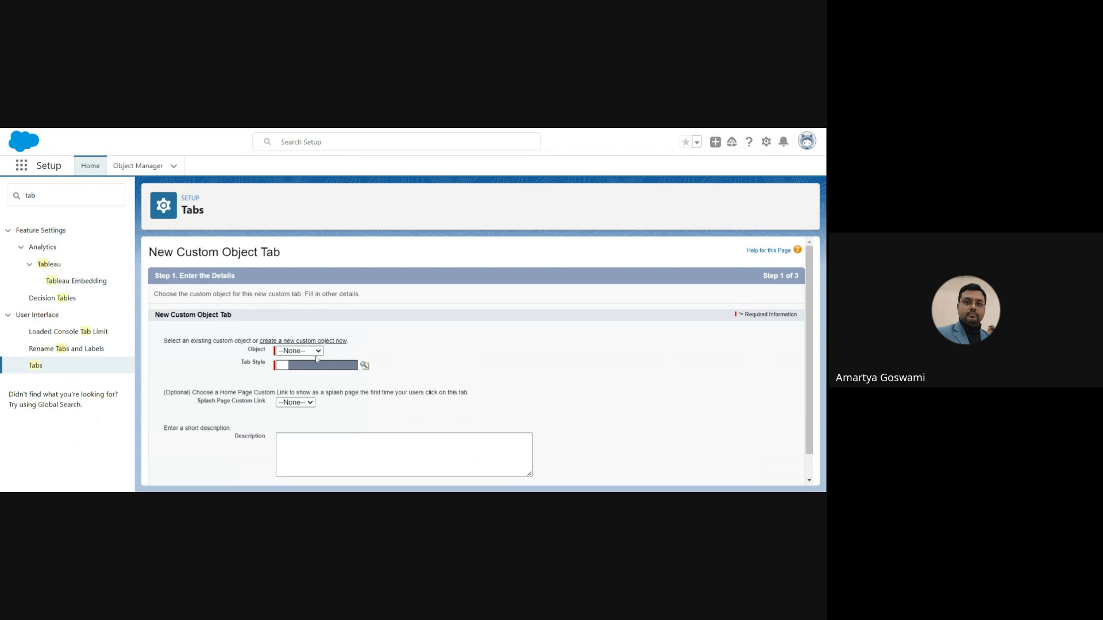
left_click(316, 359)
left_click(333, 368)
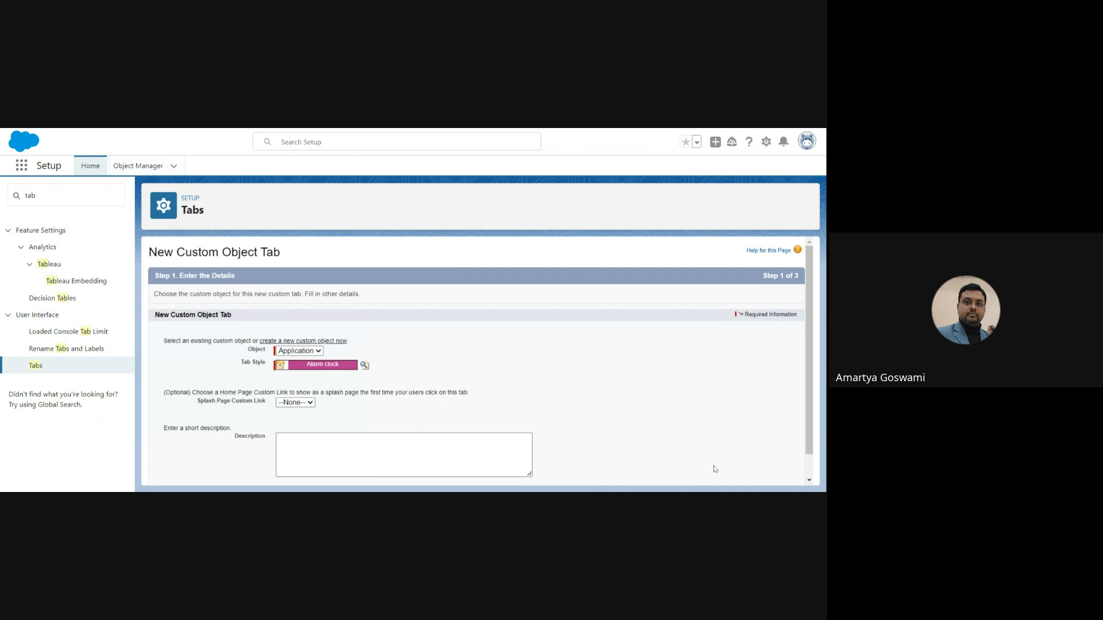
left_click(808, 485)
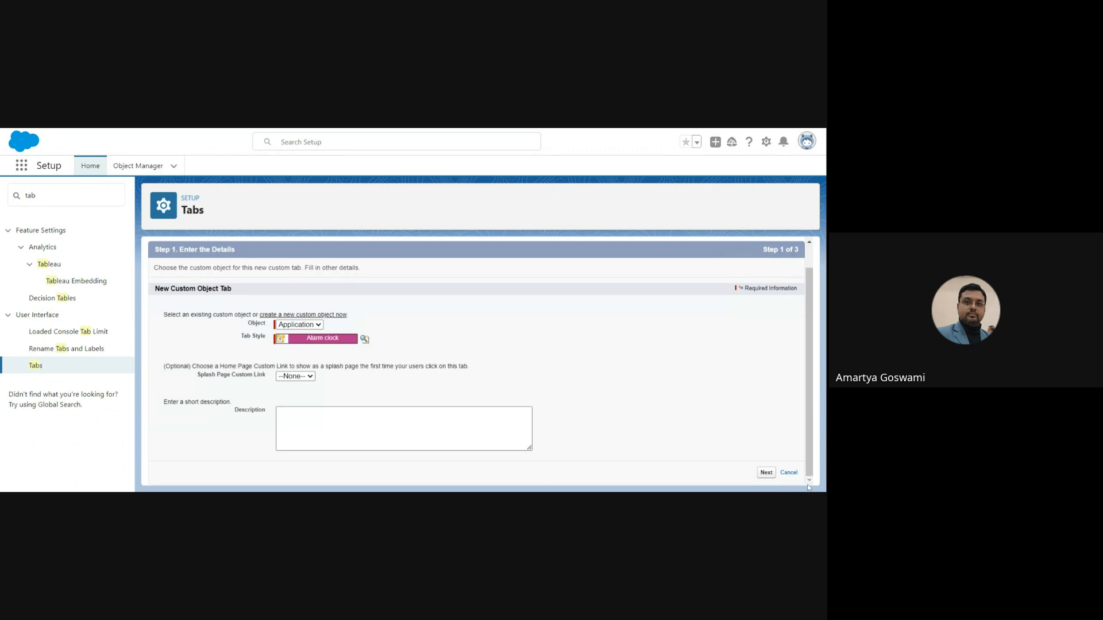
left_click(766, 472)
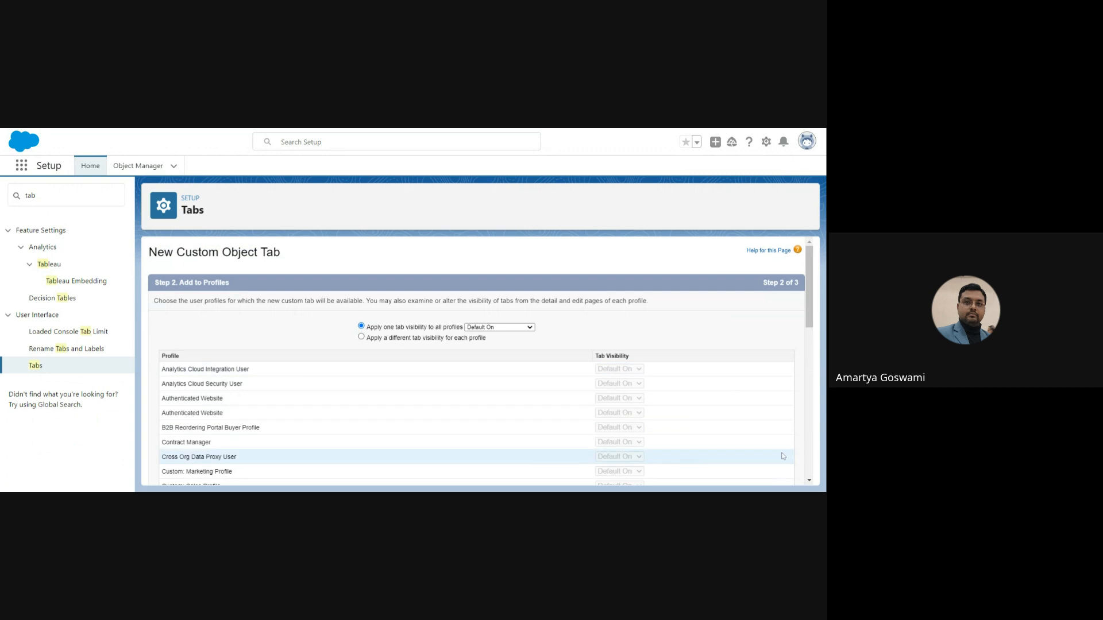
Accept Default On visibility for all profiles, include the tab in all custom apps and save the Application tab.
scroll(809, 484, "down", 10)
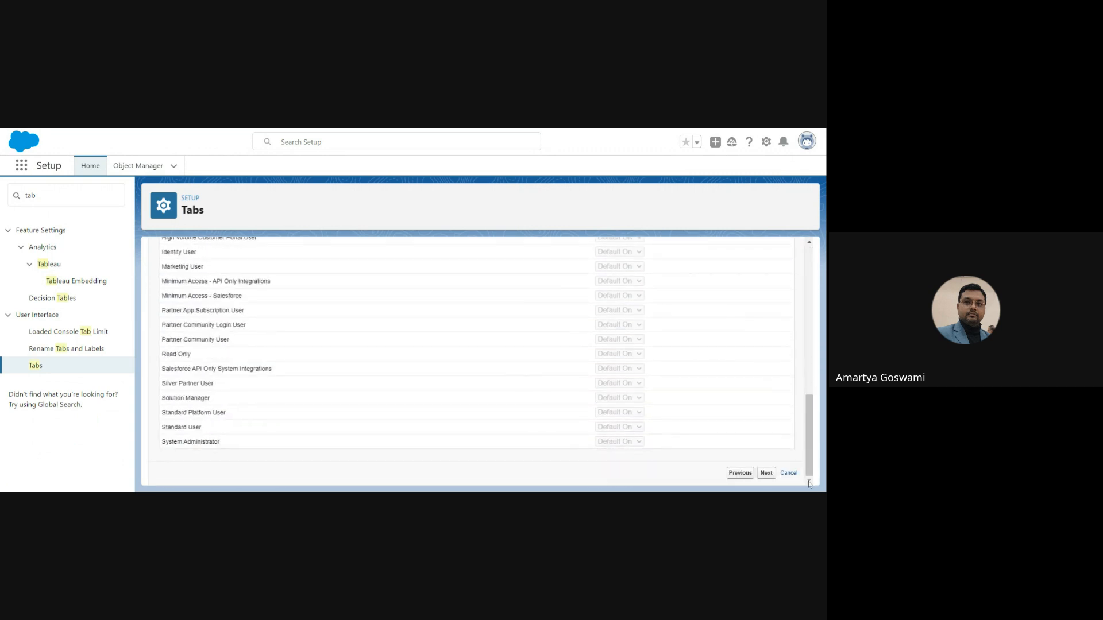
left_click(766, 473)
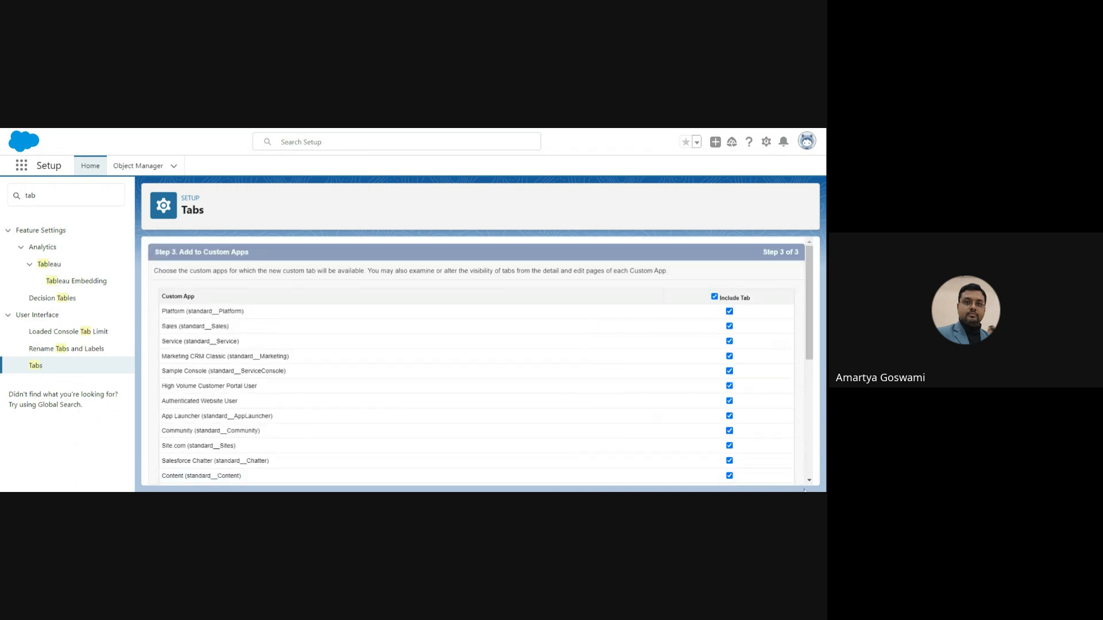
scroll(809, 485, "down", 10)
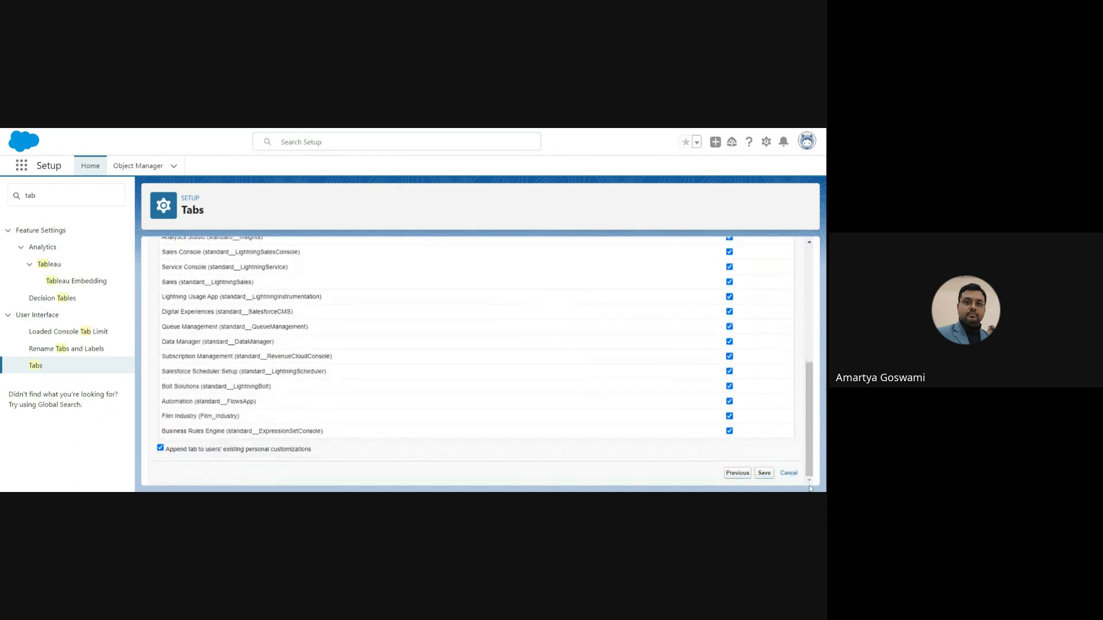
left_click(764, 473)
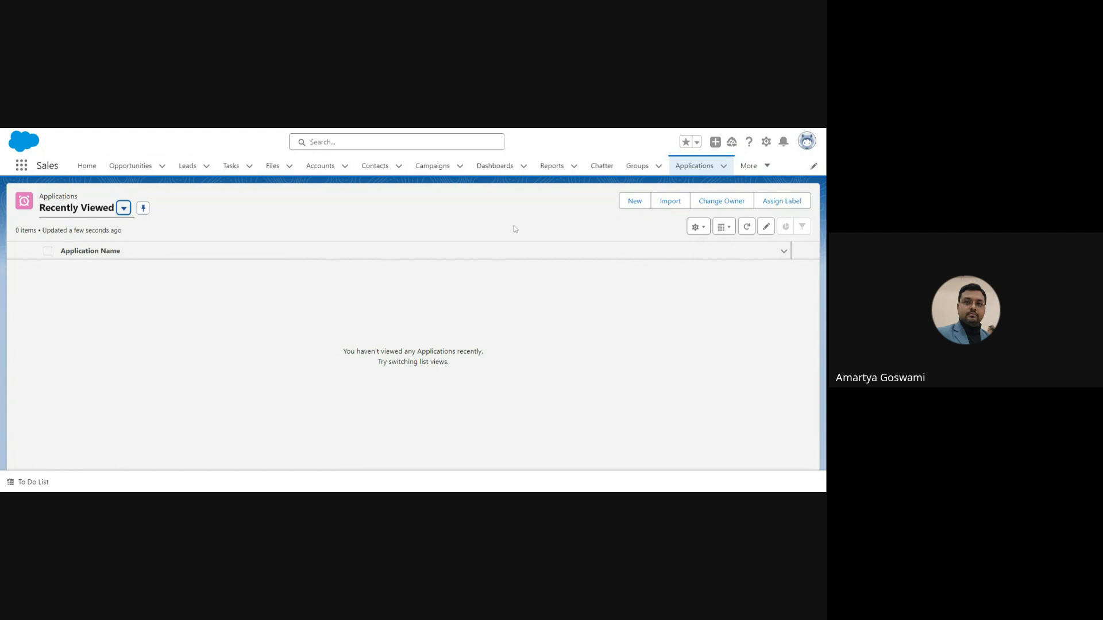
Start a new Application record in the Sales app and name it Application1.
left_click(636, 205)
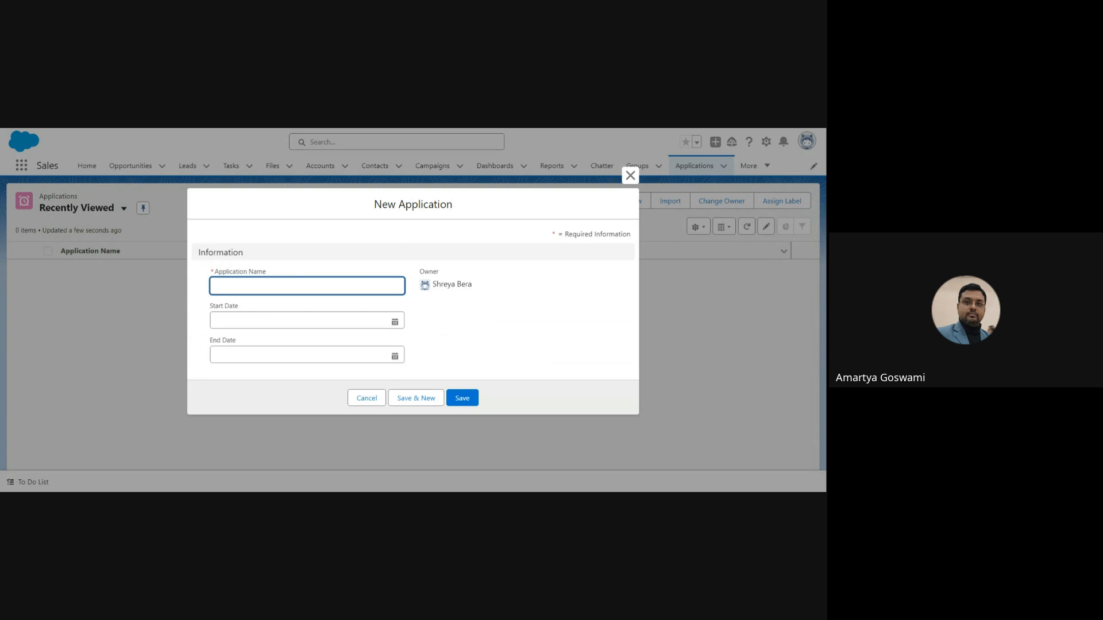
type("Appli")
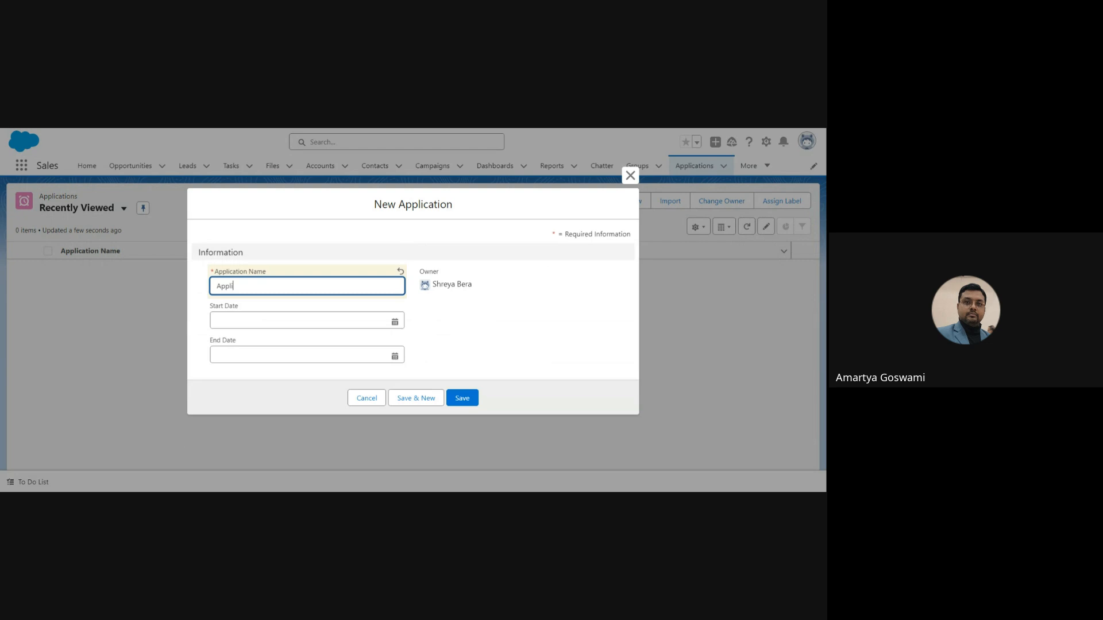
type("cation1")
Set the Application1 record's Start Date to 09/11/2024.
left_click(394, 325)
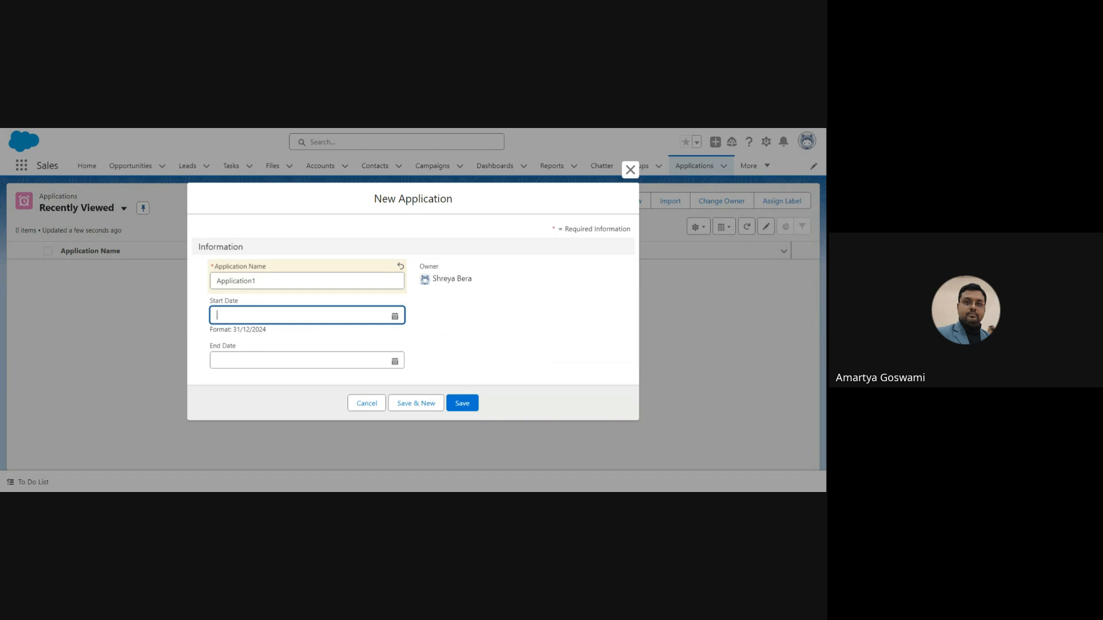
type("09")
key("BackSpace")
key("BackSpace")
key("BackSpace")
left_click(357, 315)
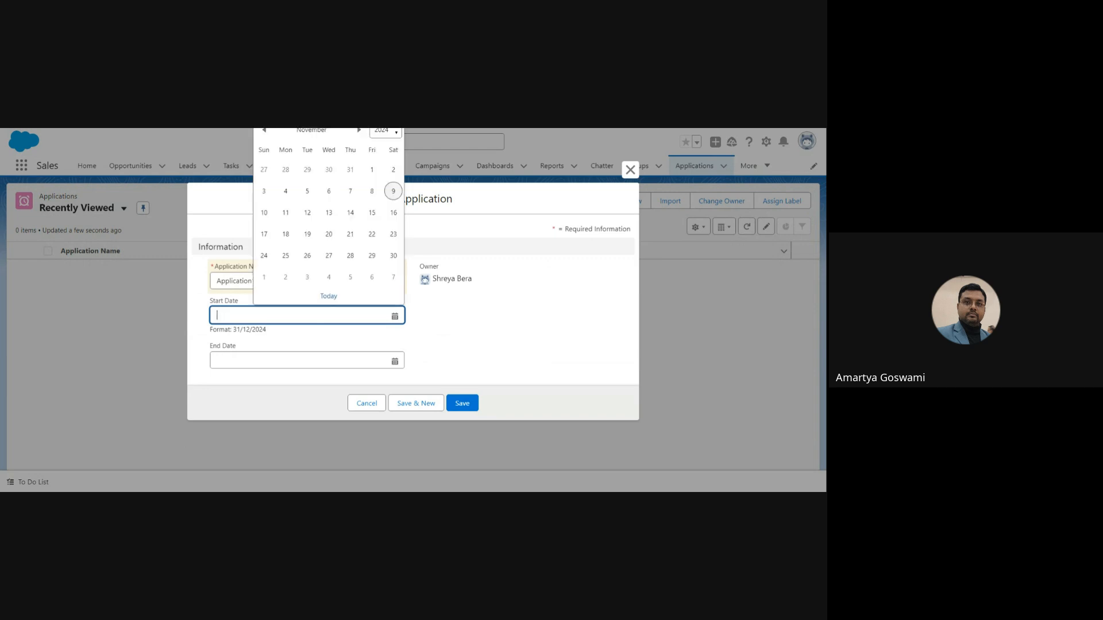
left_click(393, 191)
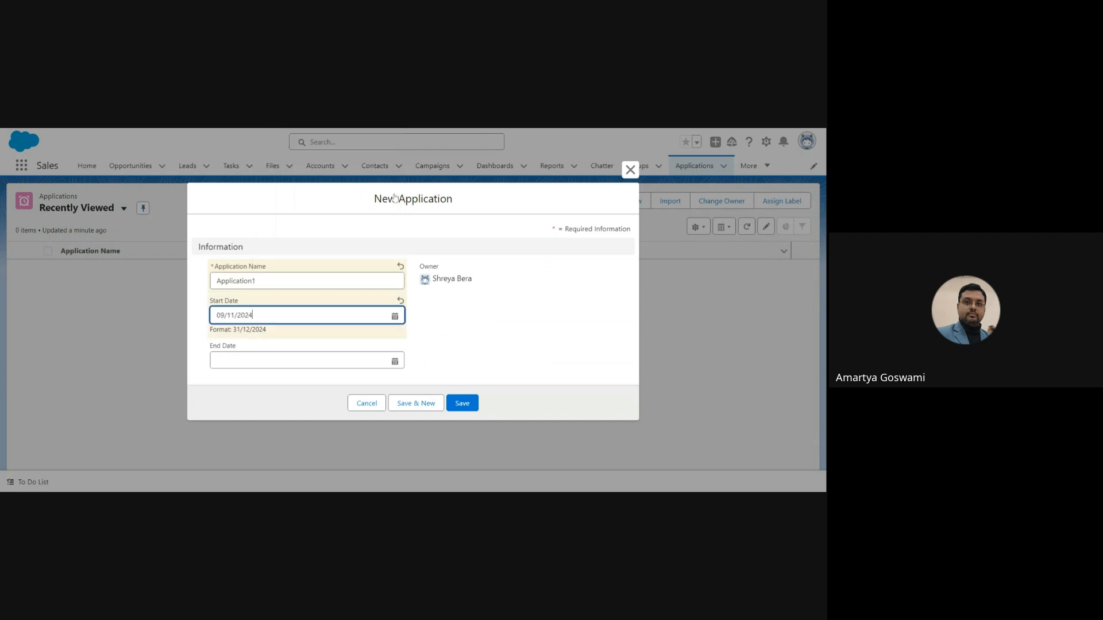
Set the Application1 record's End Date to 30/11/2024 and save the record.
left_click(400, 365)
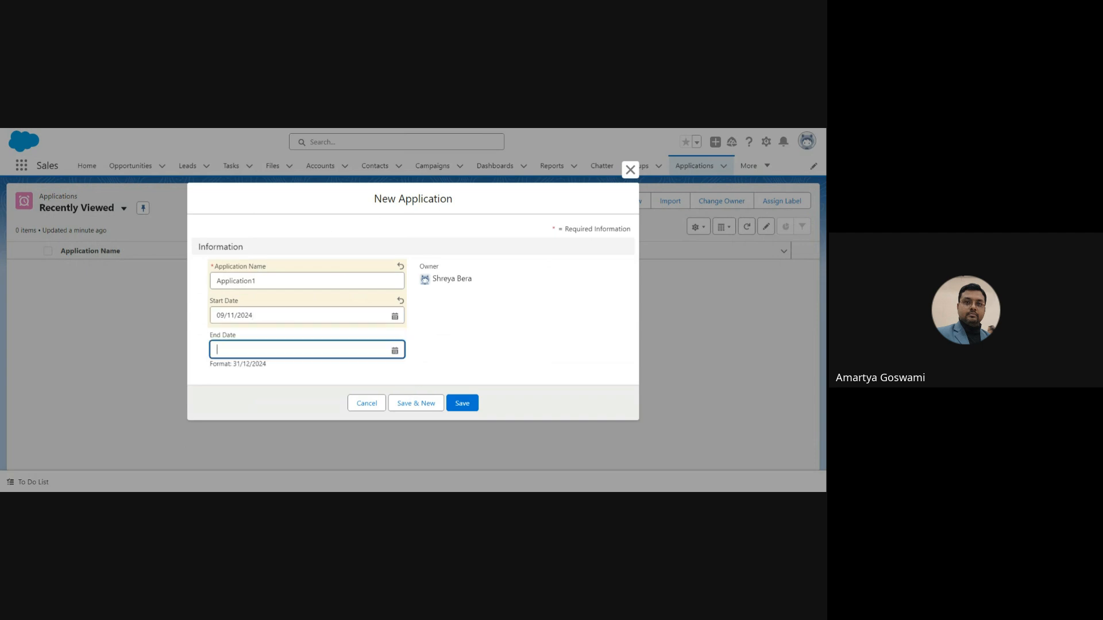
left_click(394, 350)
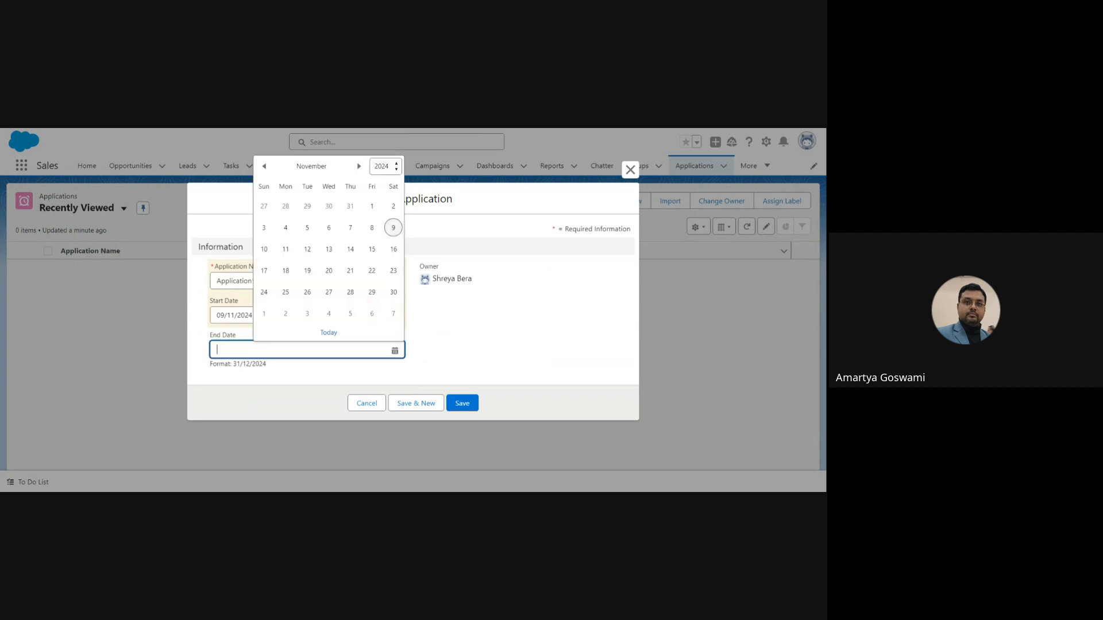
left_click(399, 295)
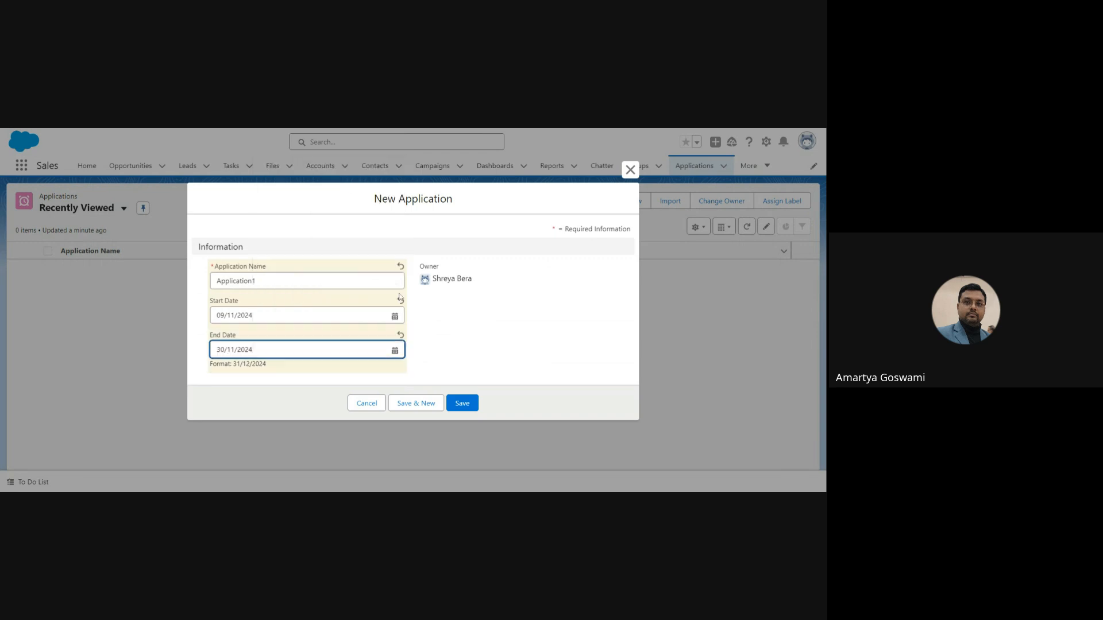
left_click(465, 408)
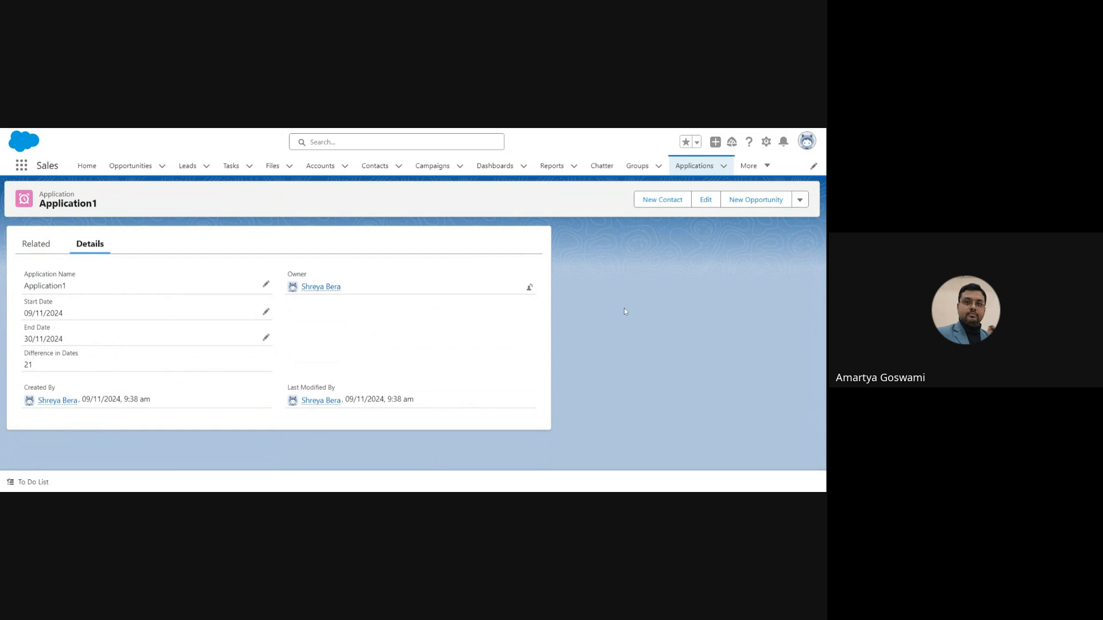
Show the All list view of the Application records.
left_click(695, 166)
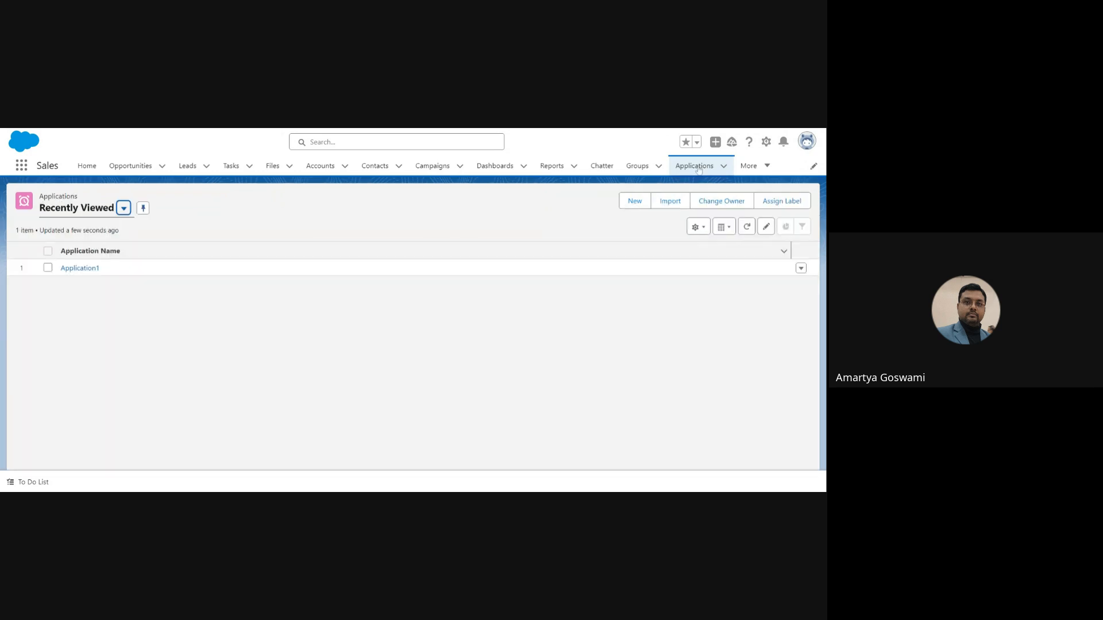
left_click(125, 208)
left_click(109, 248)
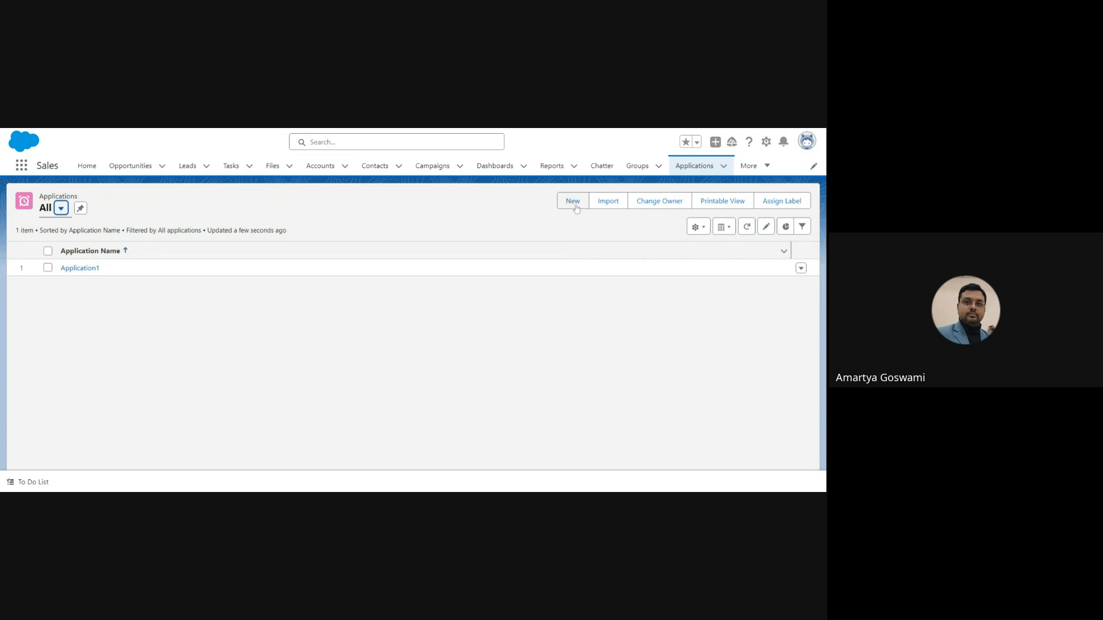
Start a new Application record and name it Application2.
left_click(573, 202)
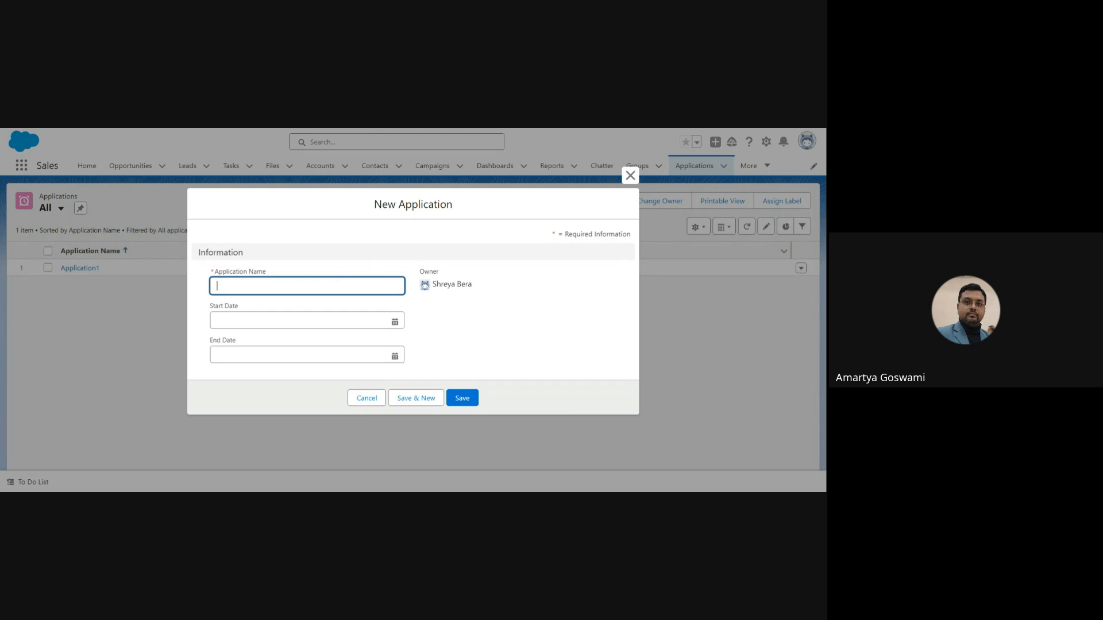
type("Applicat")
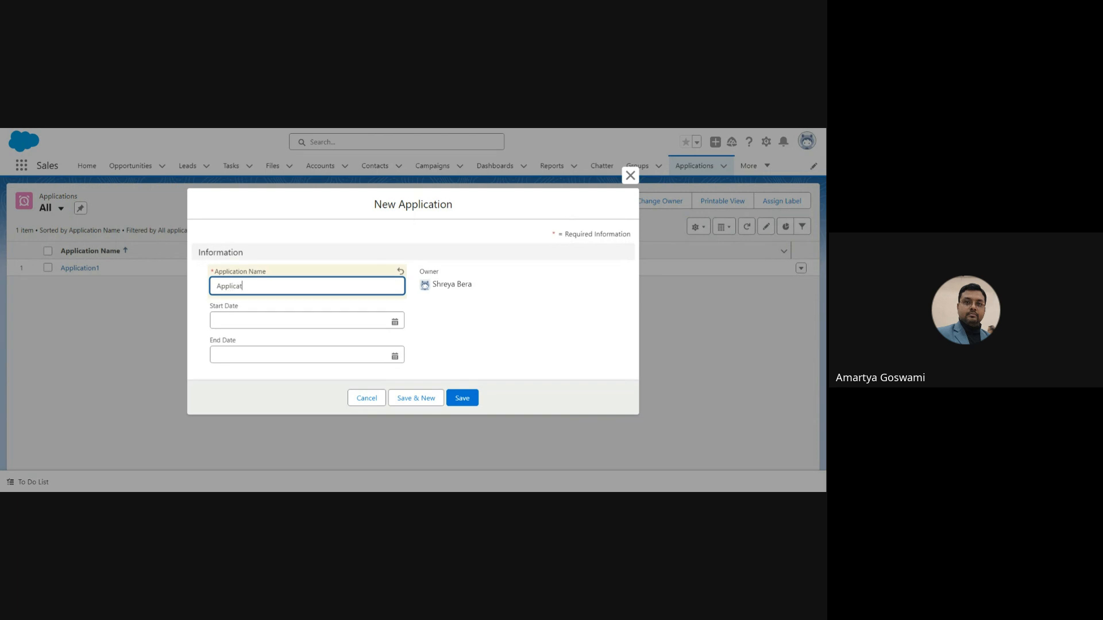
type("ion 2")
key("BackSpace")
key("BackSpace")
type("2")
Set the Application2 record's Start Date to 01/12/2024.
left_click(307, 320)
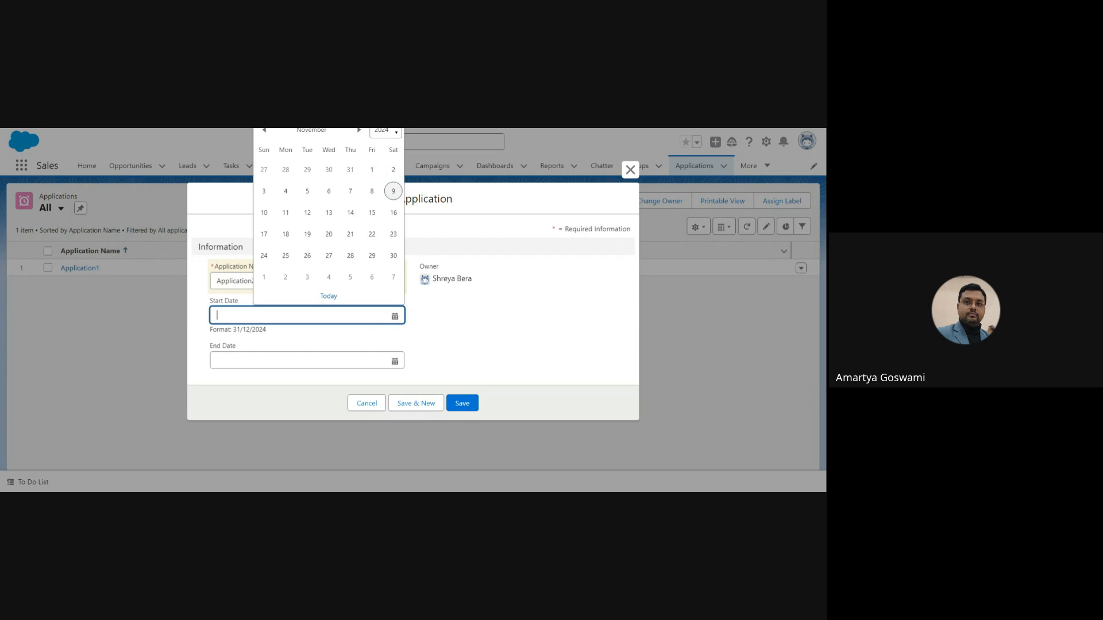
left_click(358, 131)
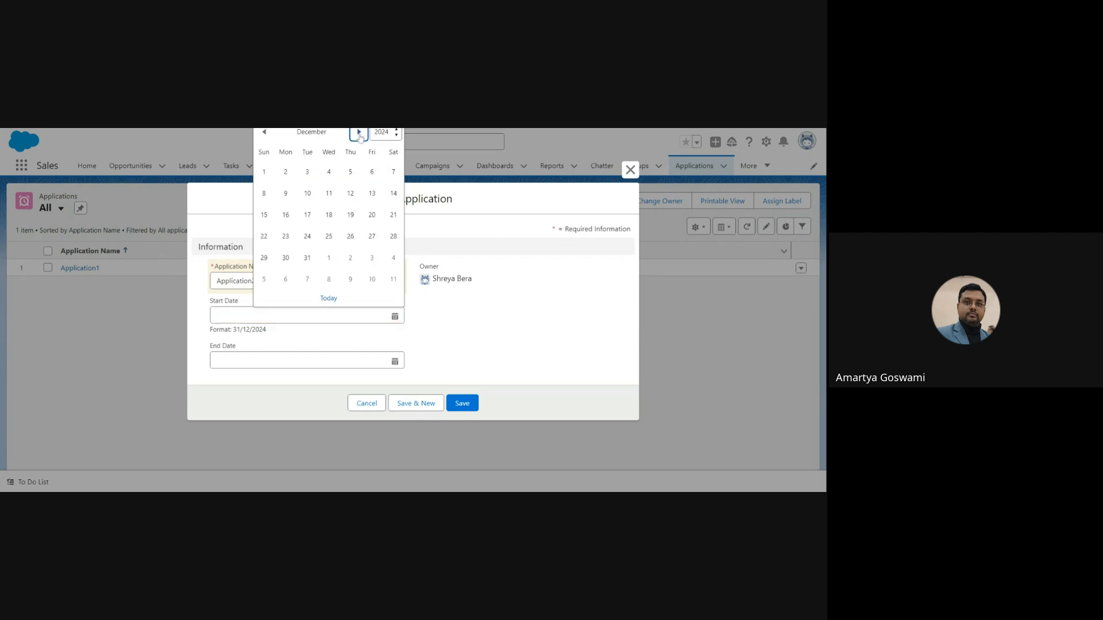
left_click(264, 174)
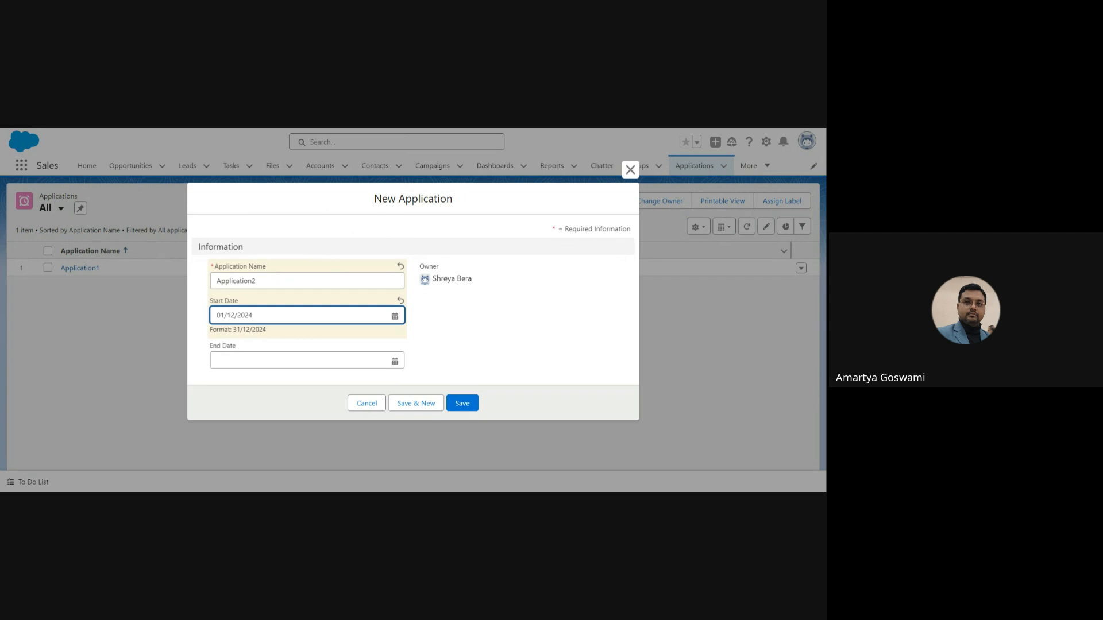
Set the Application2 record's End Date to 22/11/2024 and save the record.
left_click(396, 362)
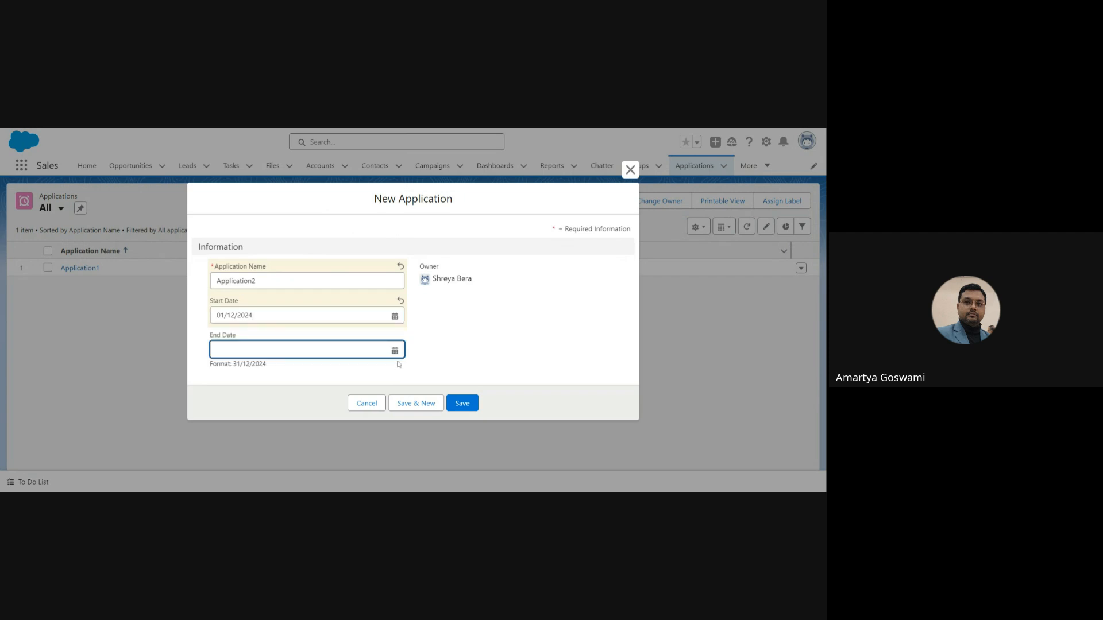
left_click(395, 351)
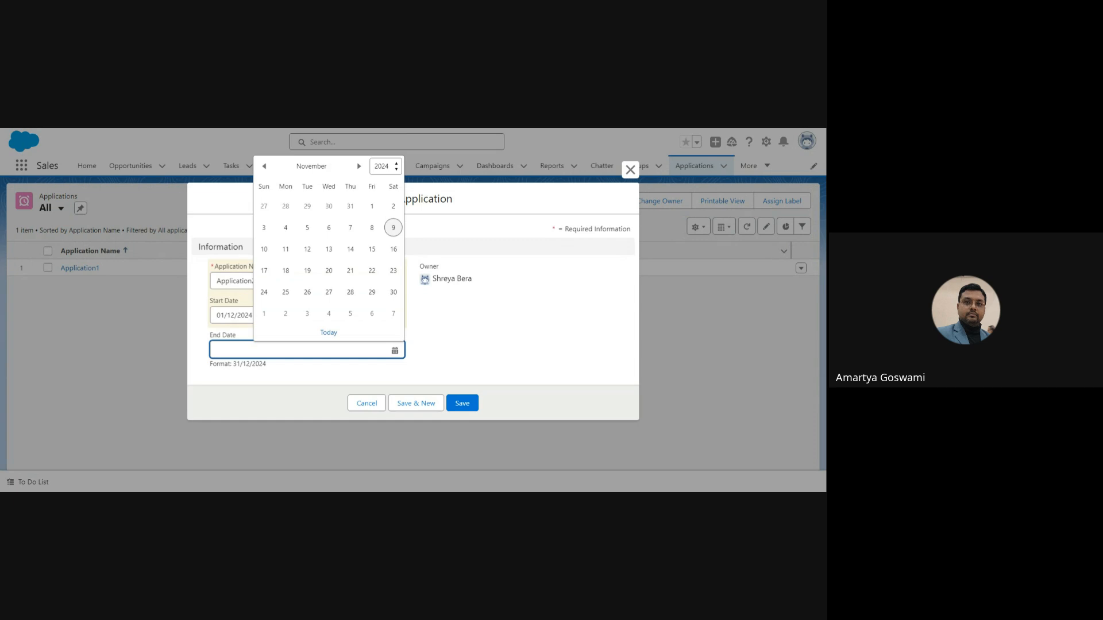
left_click(372, 270)
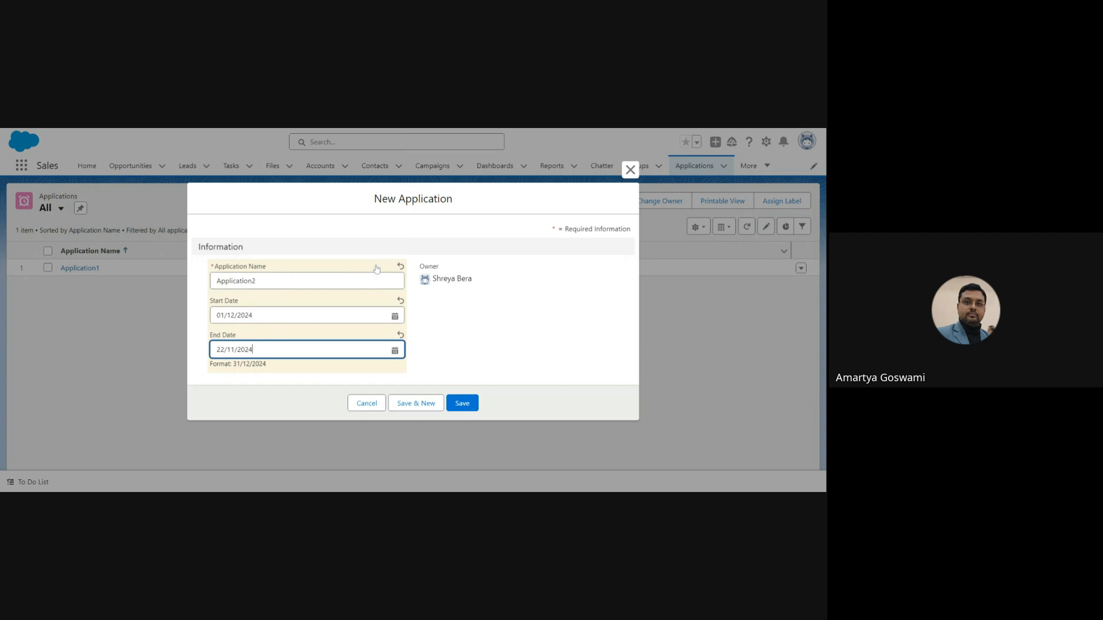
left_click(464, 406)
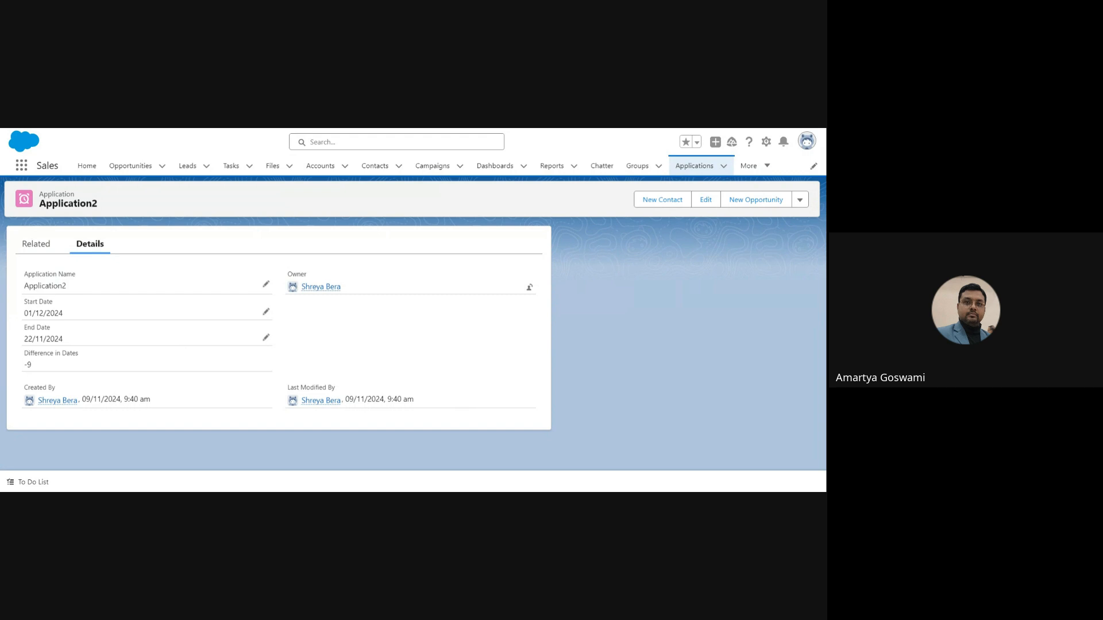
Return to the Application object's setup page and start a new validation rule.
key("ctrl+Tab")
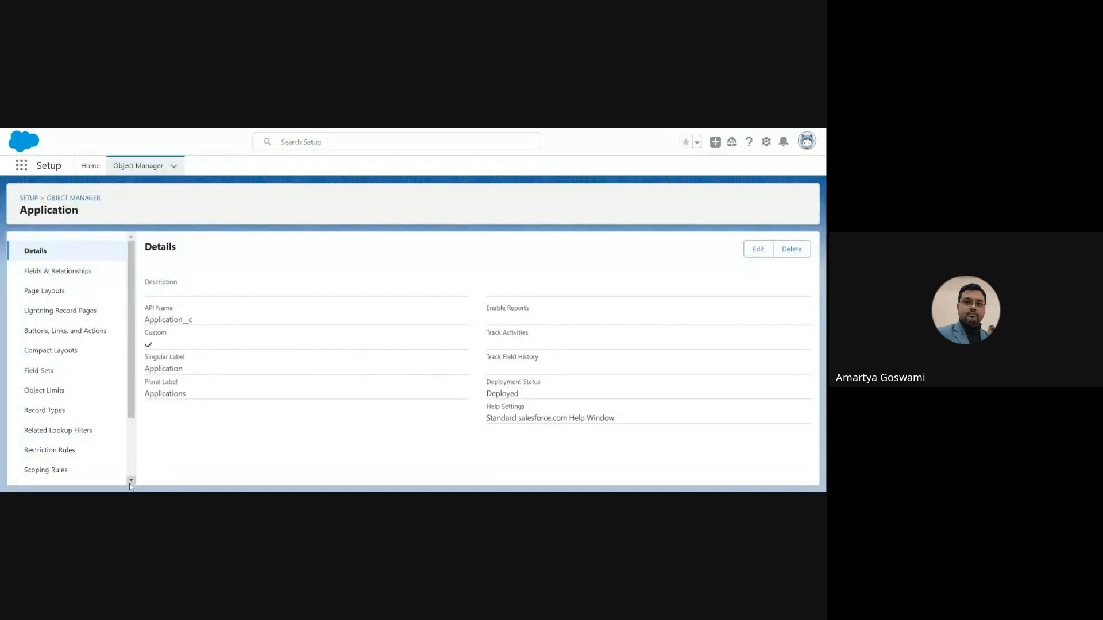
left_click(130, 483)
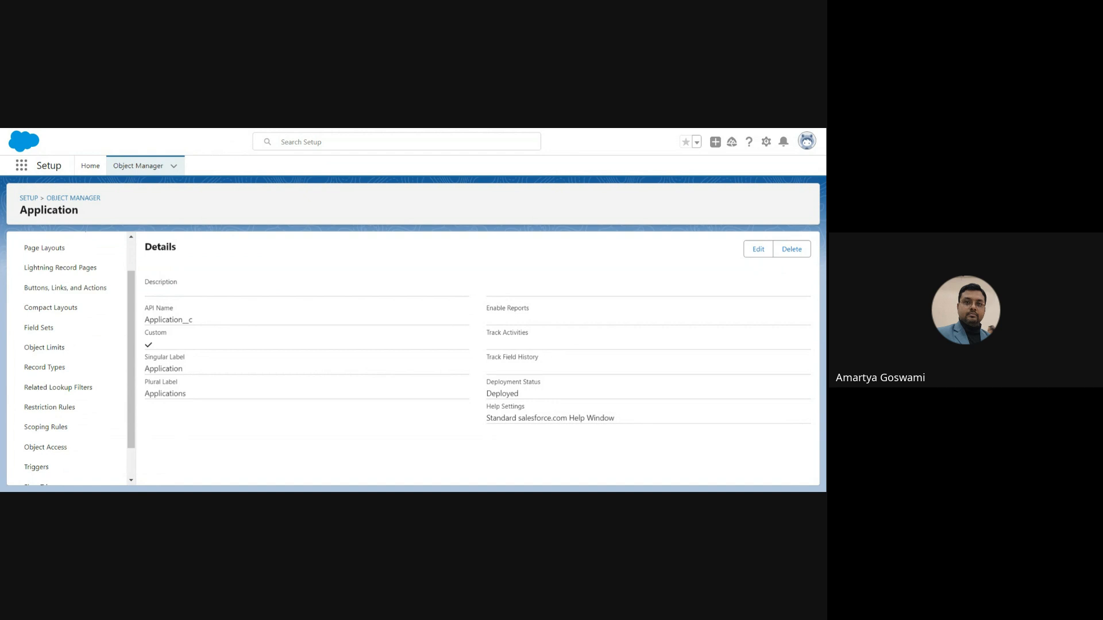
left_click(131, 483)
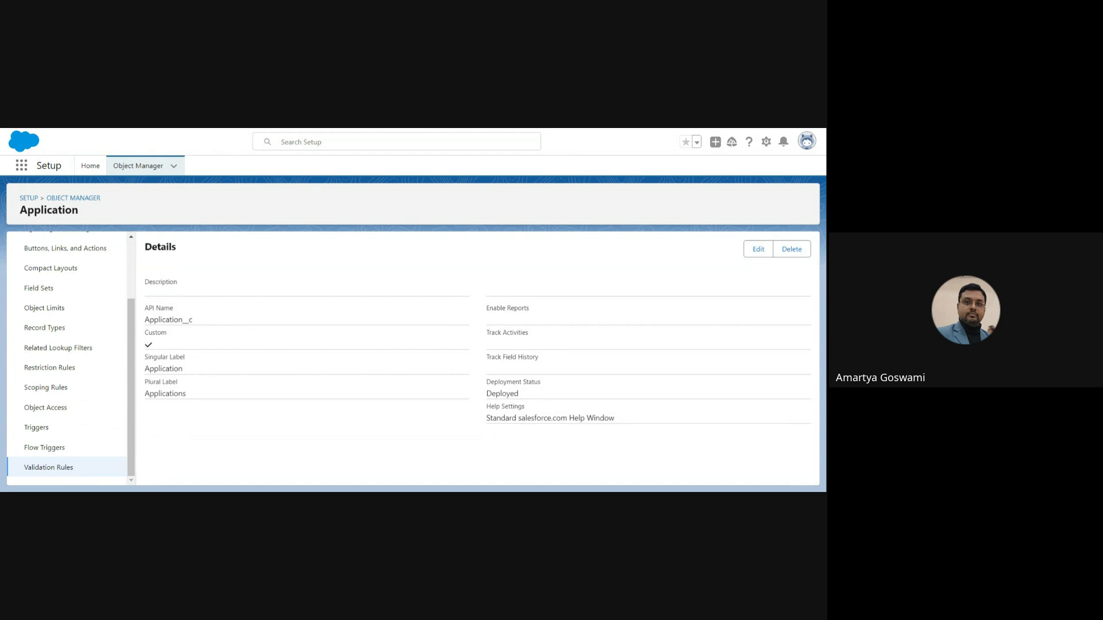
left_click(69, 472)
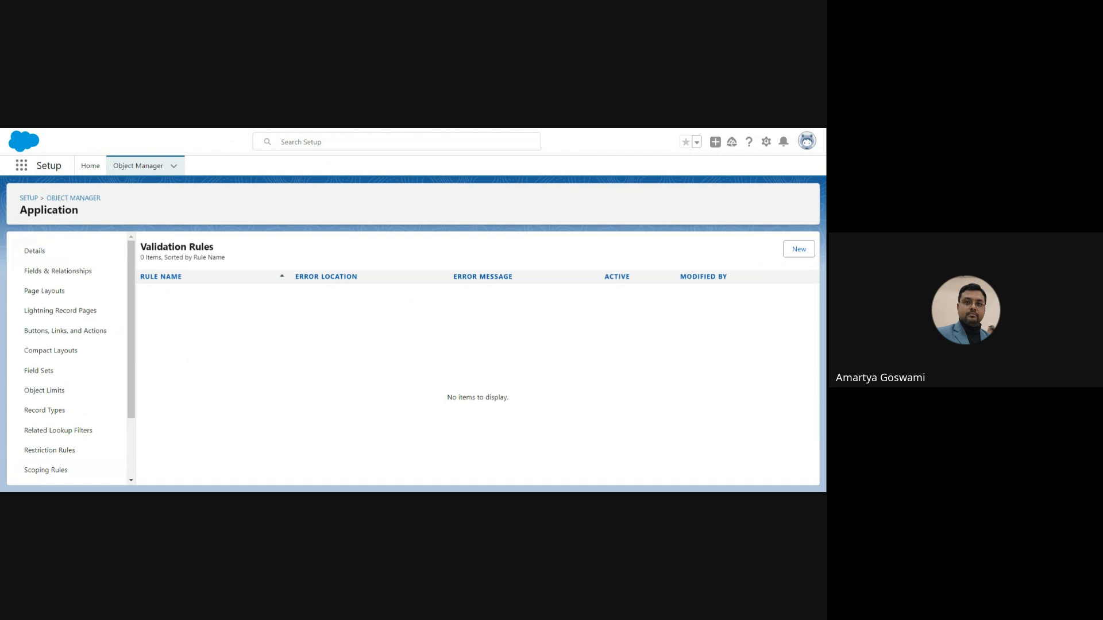
left_click(794, 250)
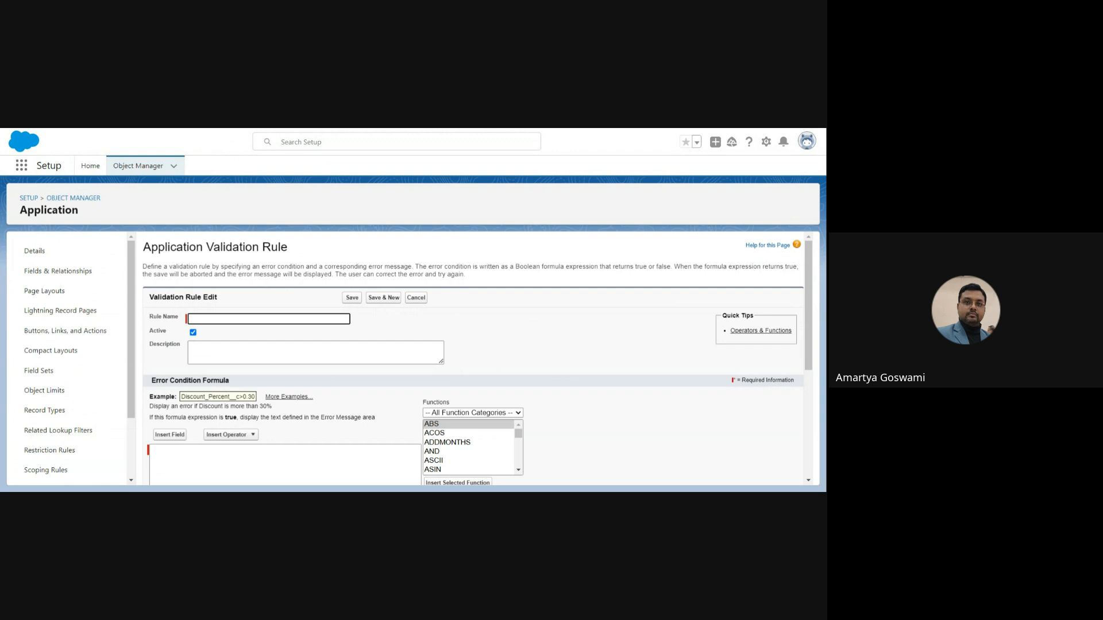
type("pplication Validity")
key("Tab")
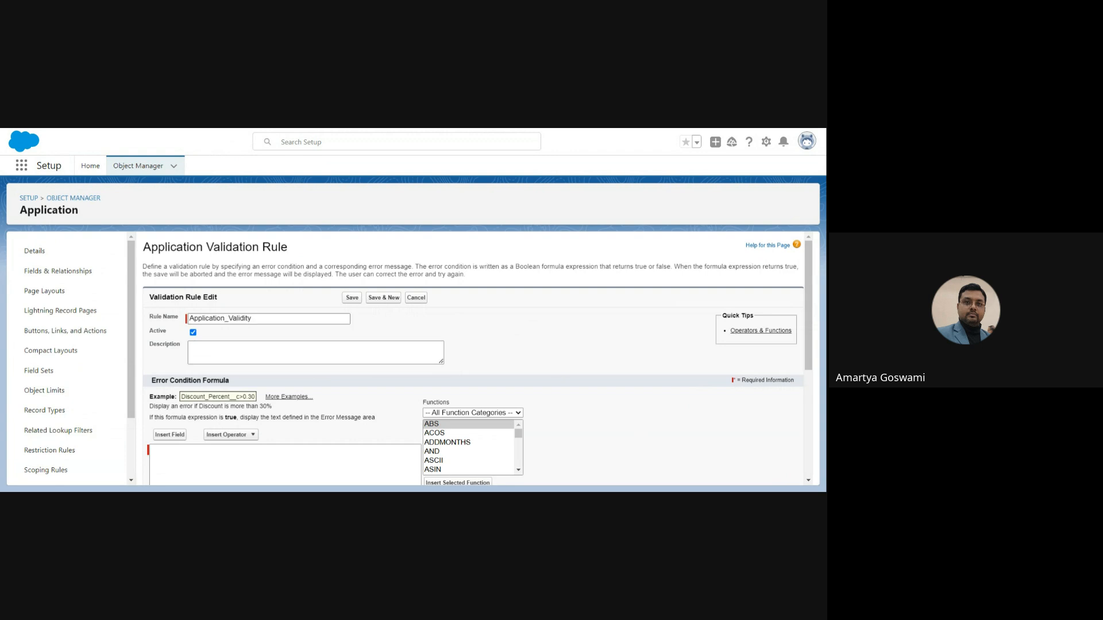
left_click(252, 319)
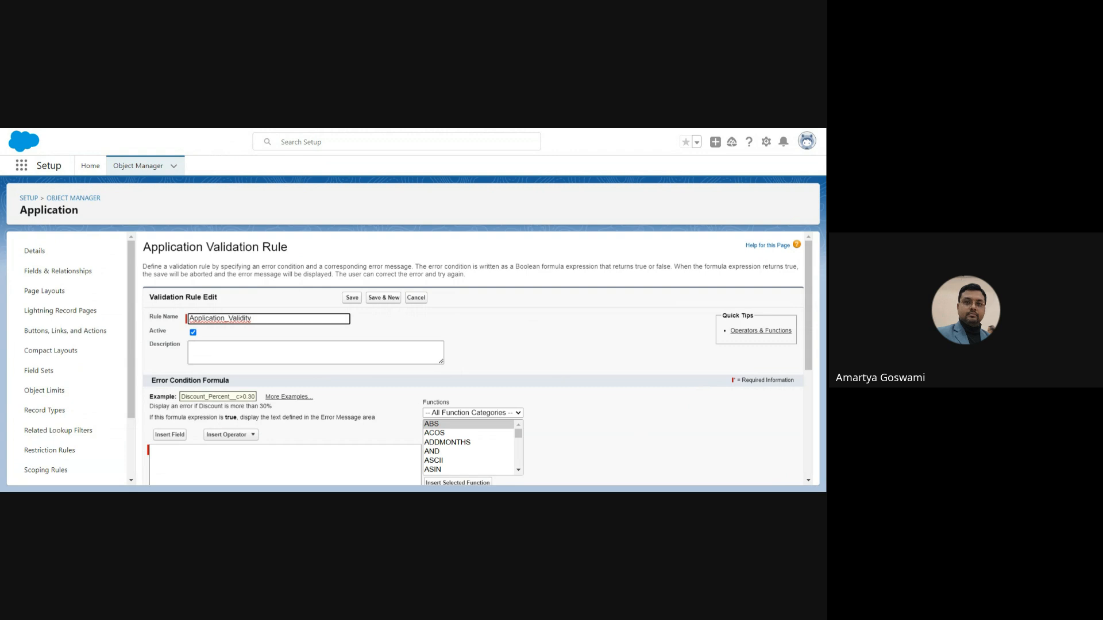
key("BackSpace")
key("BackSpace")
key("BackSpace")
key("BackSpace")
key("BackSpace")
key("BackSpace")
key("BackSpace")
key("BackSpace")
key("BackSpace")
key("BackSpace")
key("BackSpace")
key("BackSpace")
key("BackSpace")
key("BackSpace")
Name the validation rule Validation on Date and enter the description "End Date cannot be greater than Start Date".
type("ation on Date")
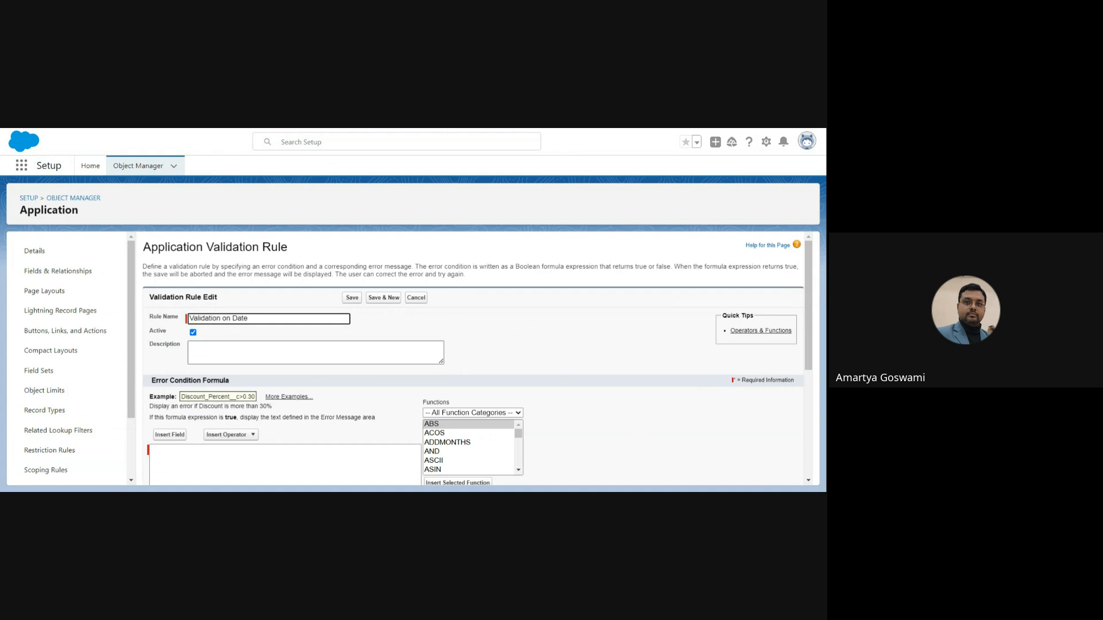
left_click(235, 352)
type("End ")
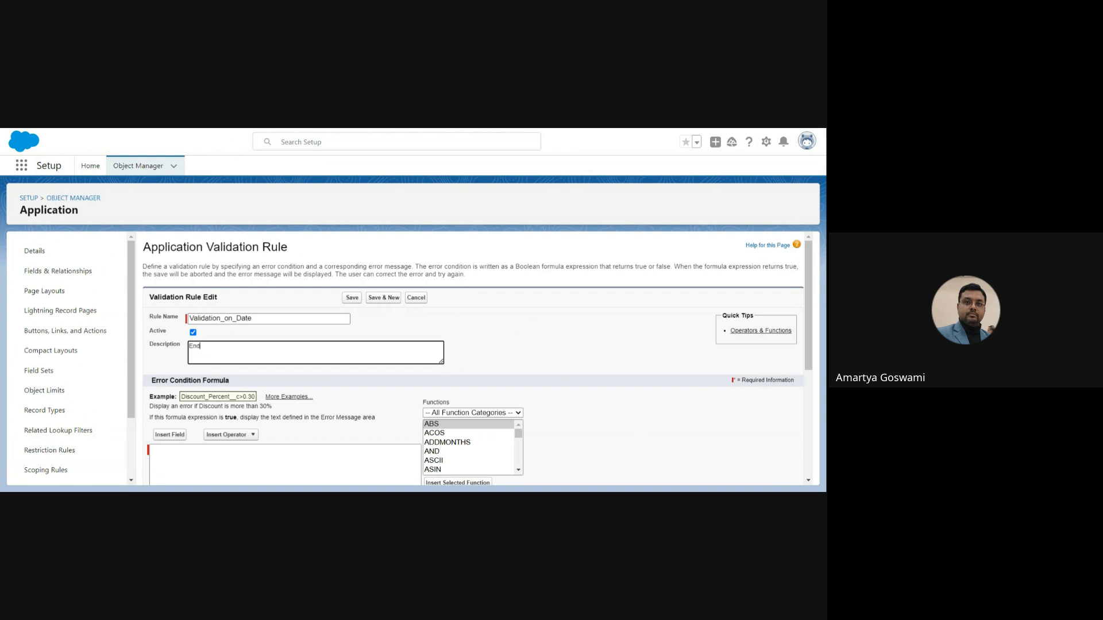
type("Date cannot be greater than Stai")
type("t Date")
Build the error condition formula End_Date__c > Start_Date__c from the Application object's date fields and the Greater Than operator.
scroll(810, 489, "down", 1)
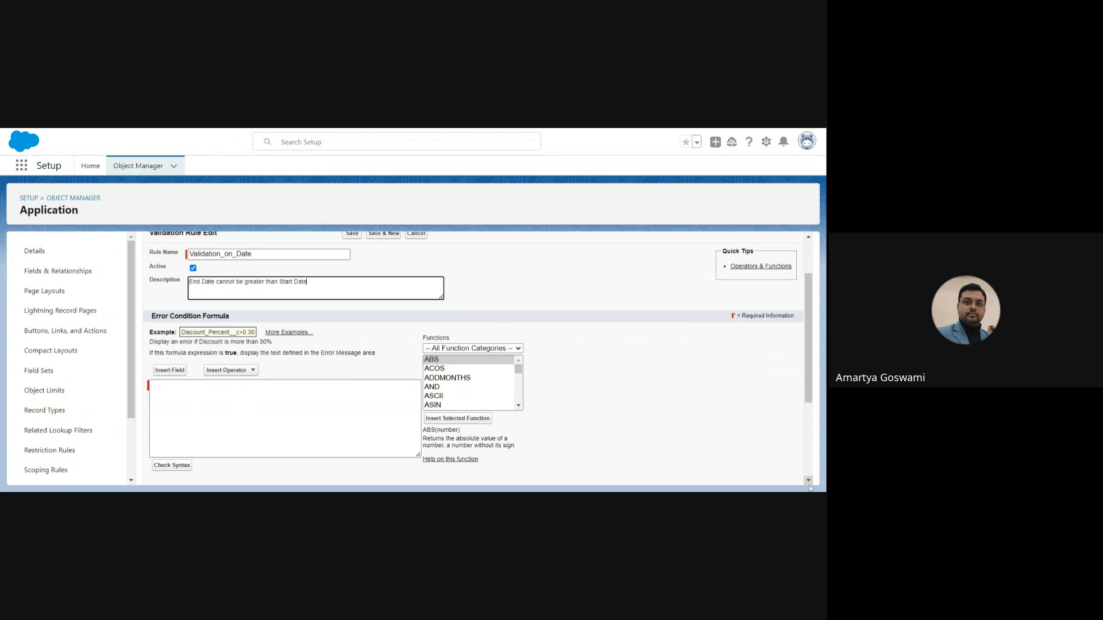
scroll(810, 488, "down", 1)
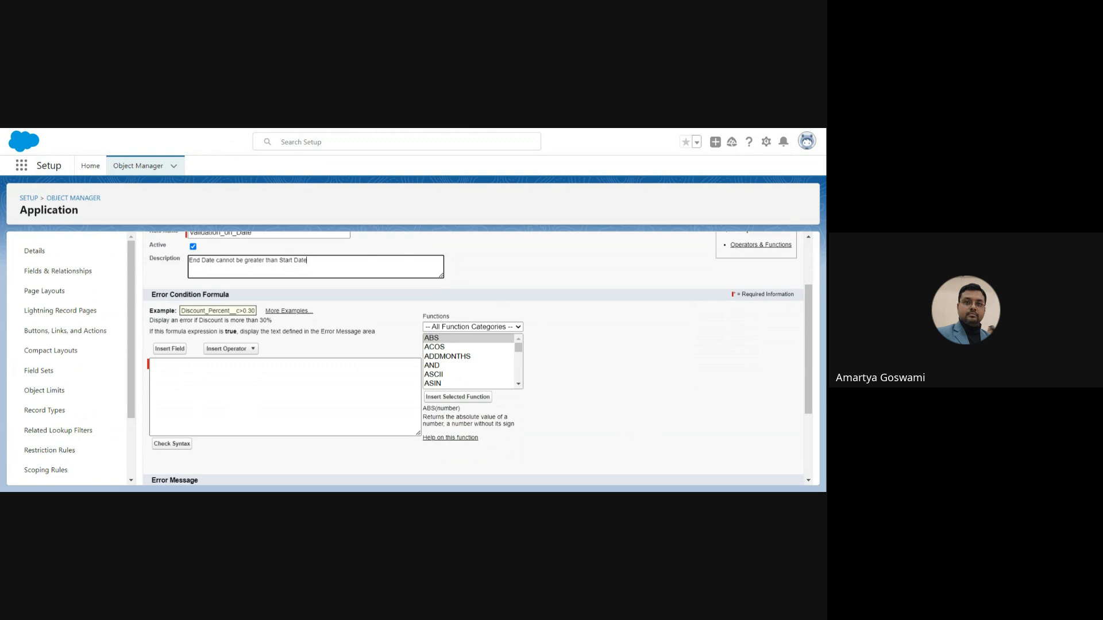
left_click(171, 348)
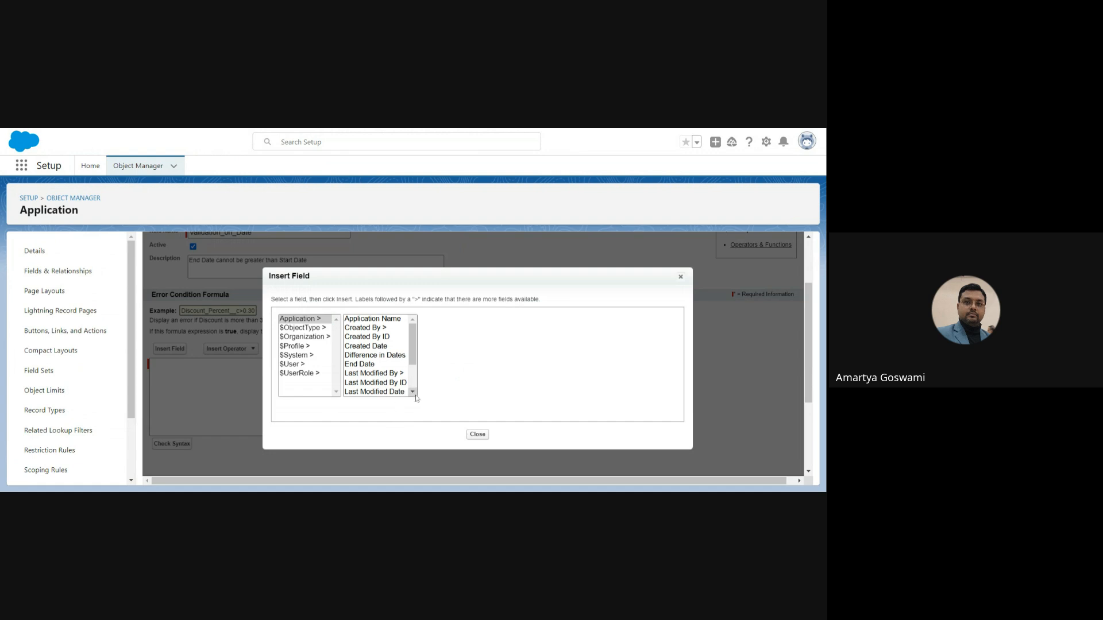
left_click(368, 364)
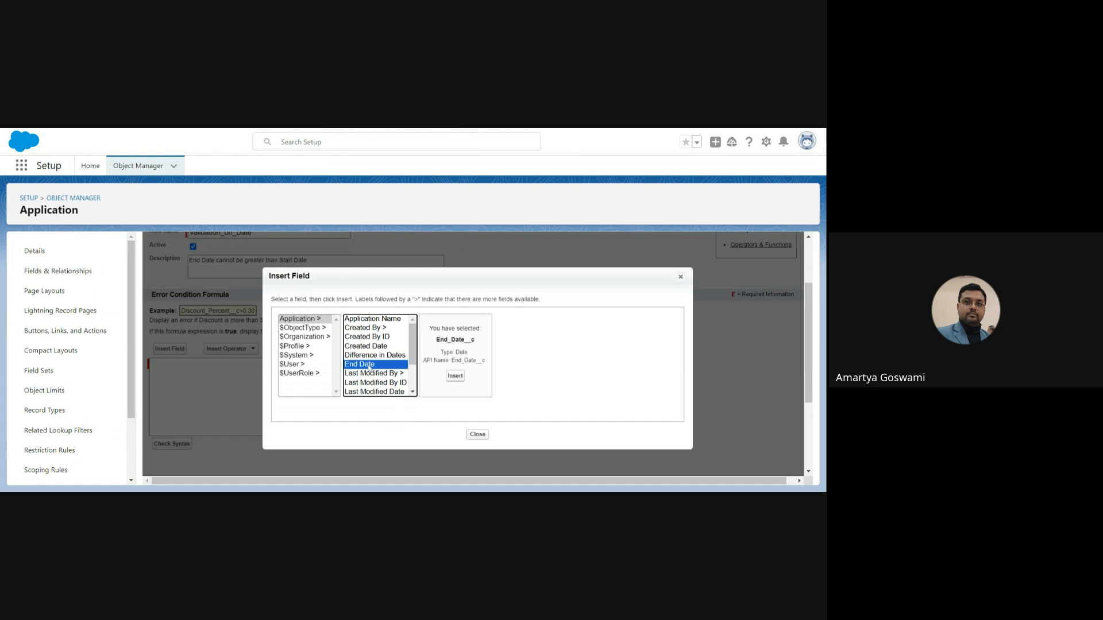
left_click(455, 376)
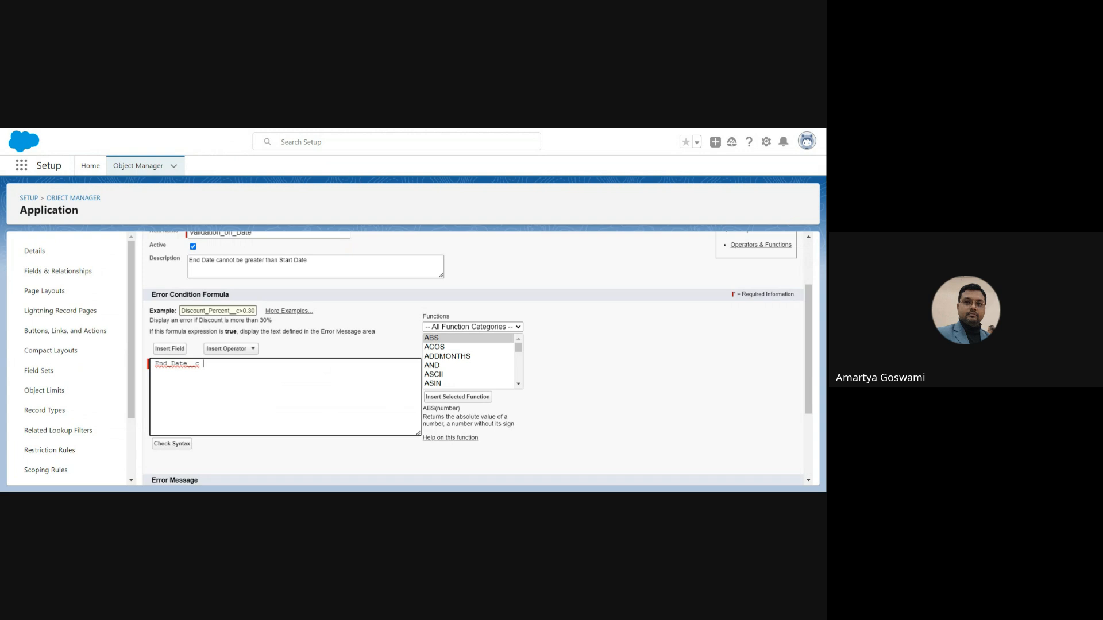
left_click(250, 354)
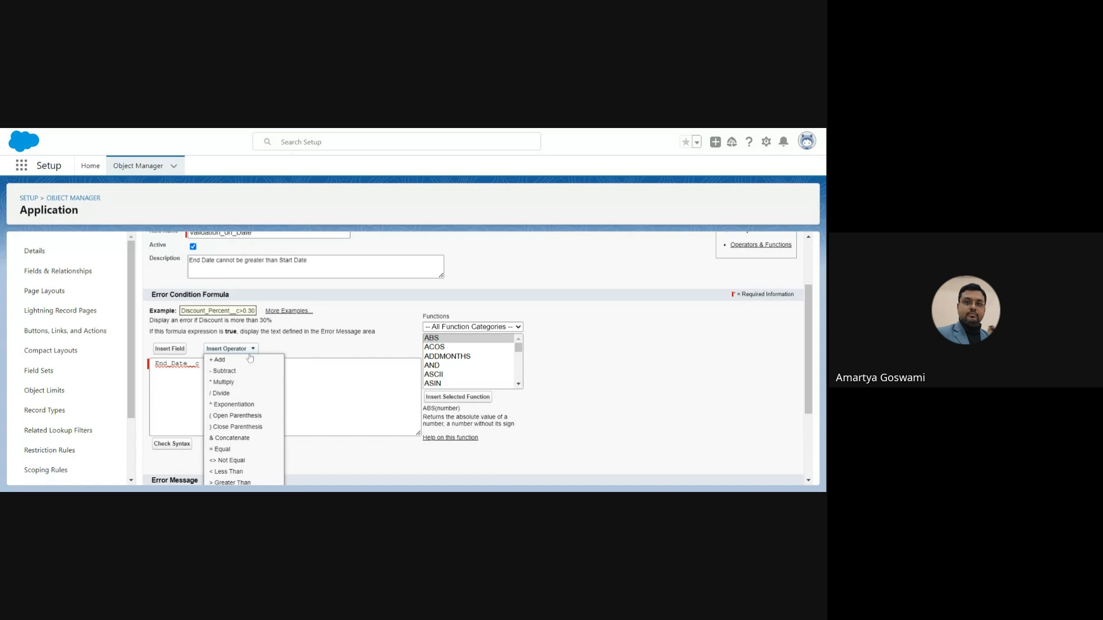
left_click(251, 485)
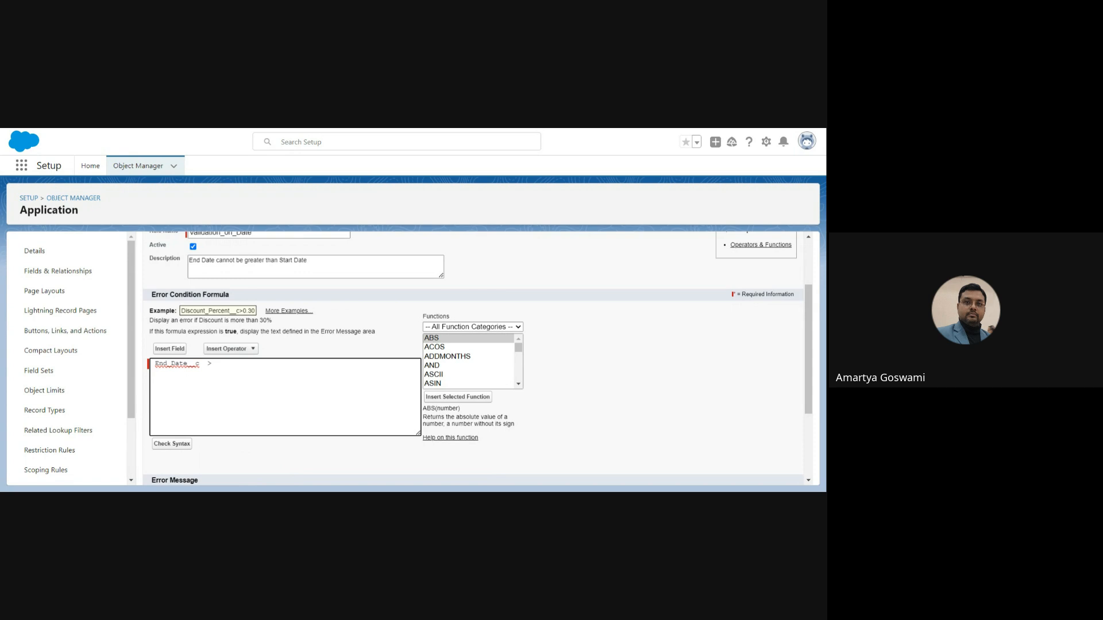
left_click(177, 349)
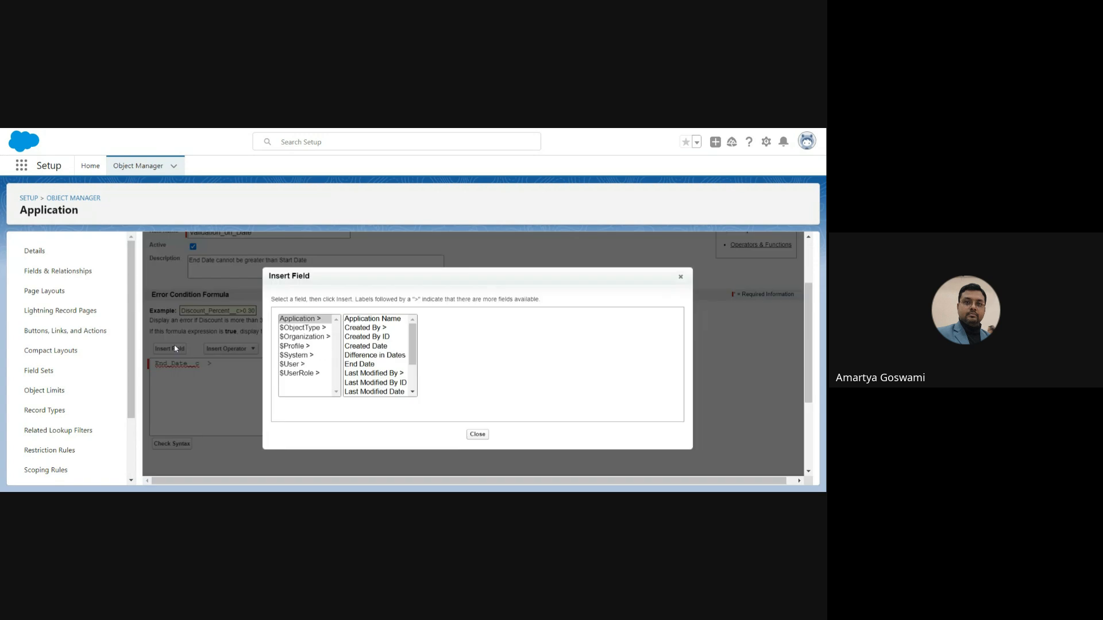
left_click(412, 393)
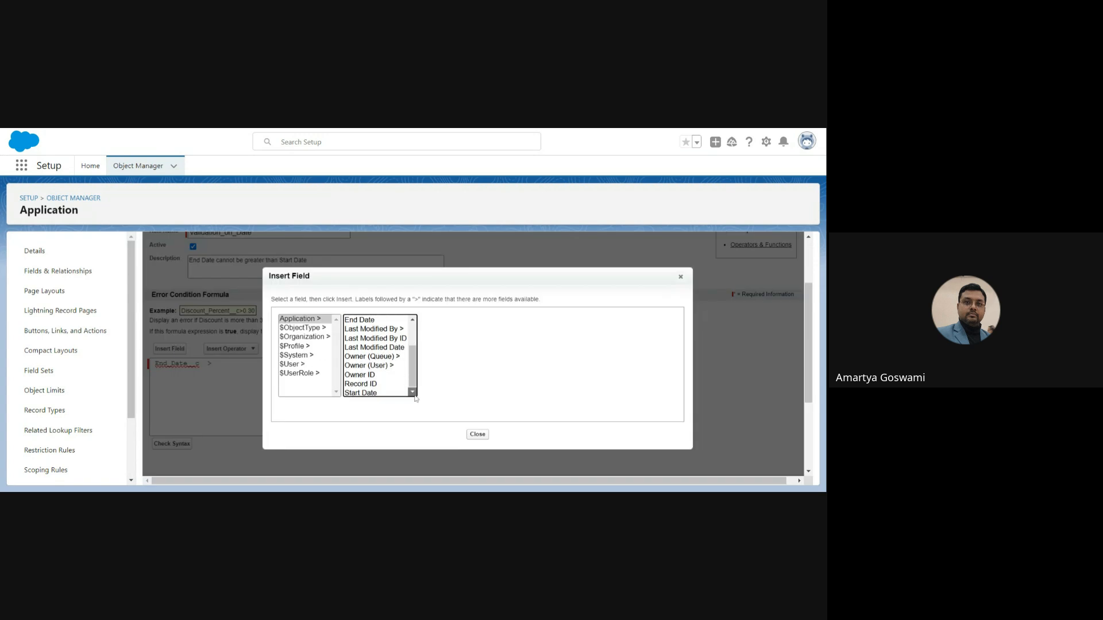
left_click(380, 392)
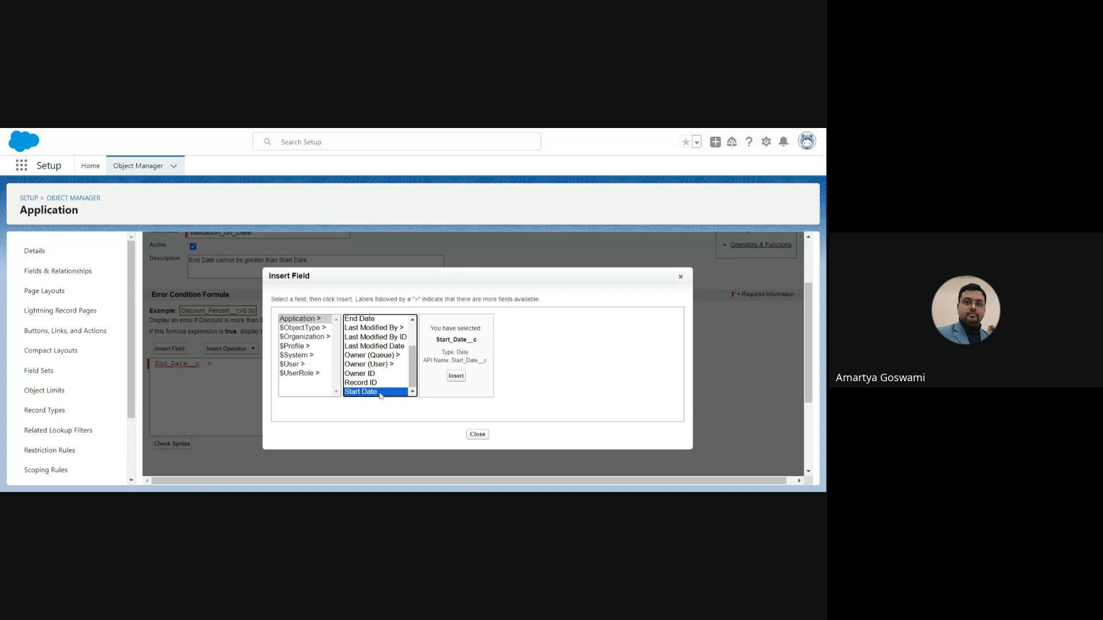
left_click(456, 376)
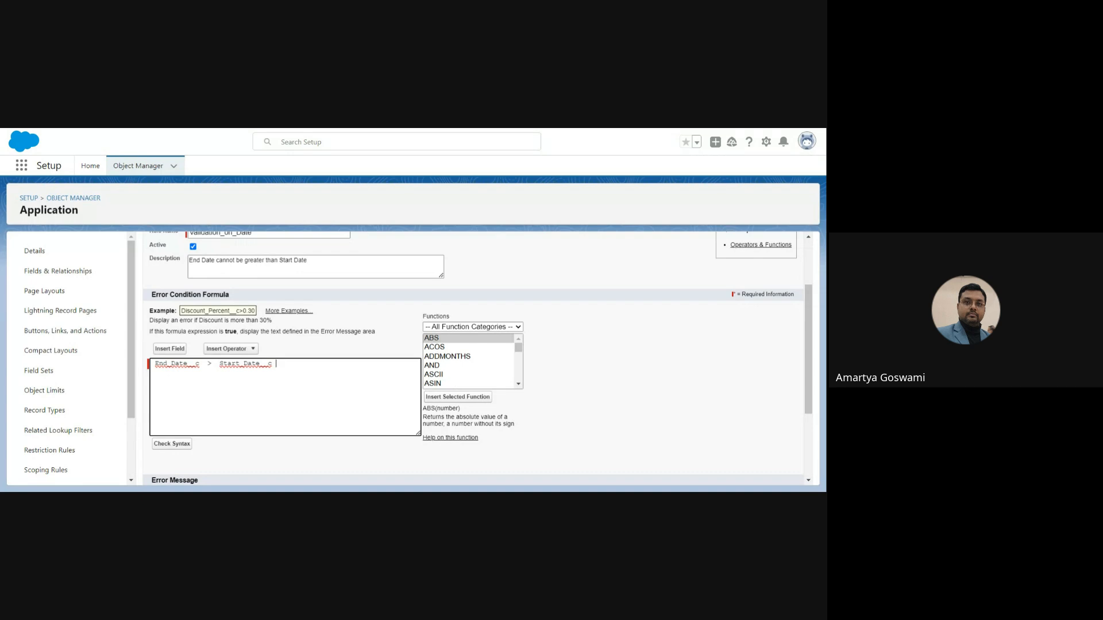
Copy the rule's description into the Error Message as "End Date cannot be greater than Start Date".
left_click(808, 481)
left_click(809, 481)
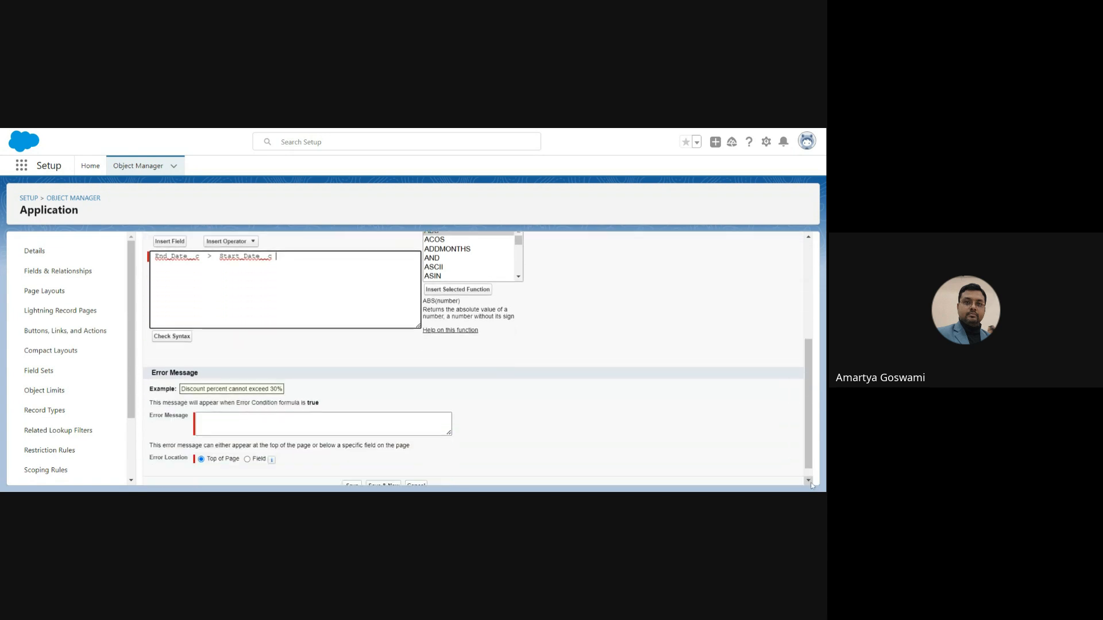
left_click(809, 481)
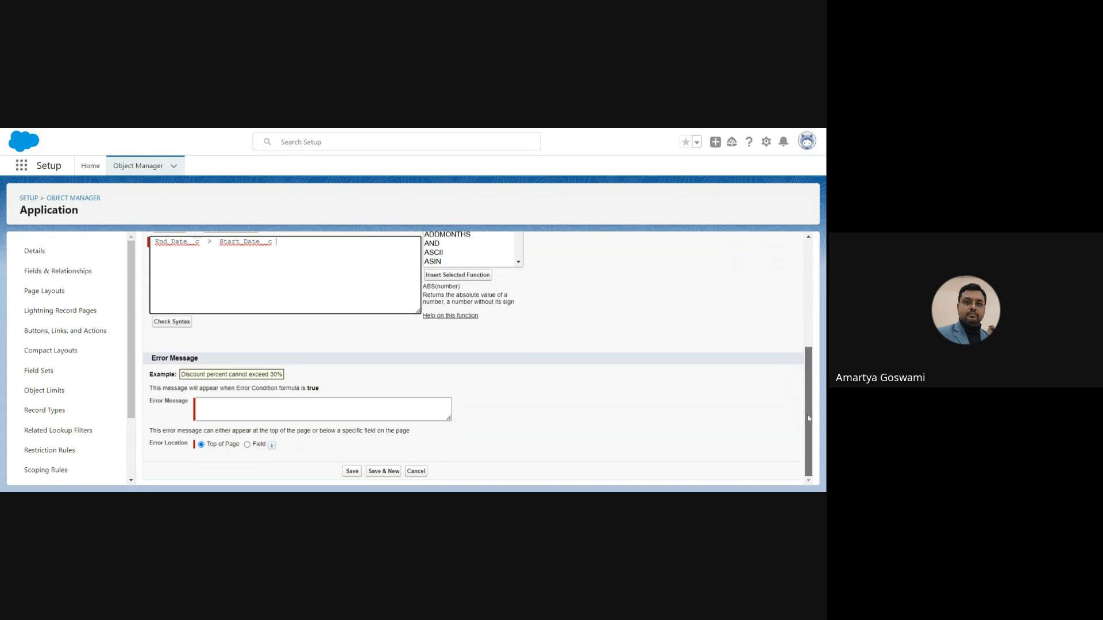
left_click_drag(814, 423, 814, 327)
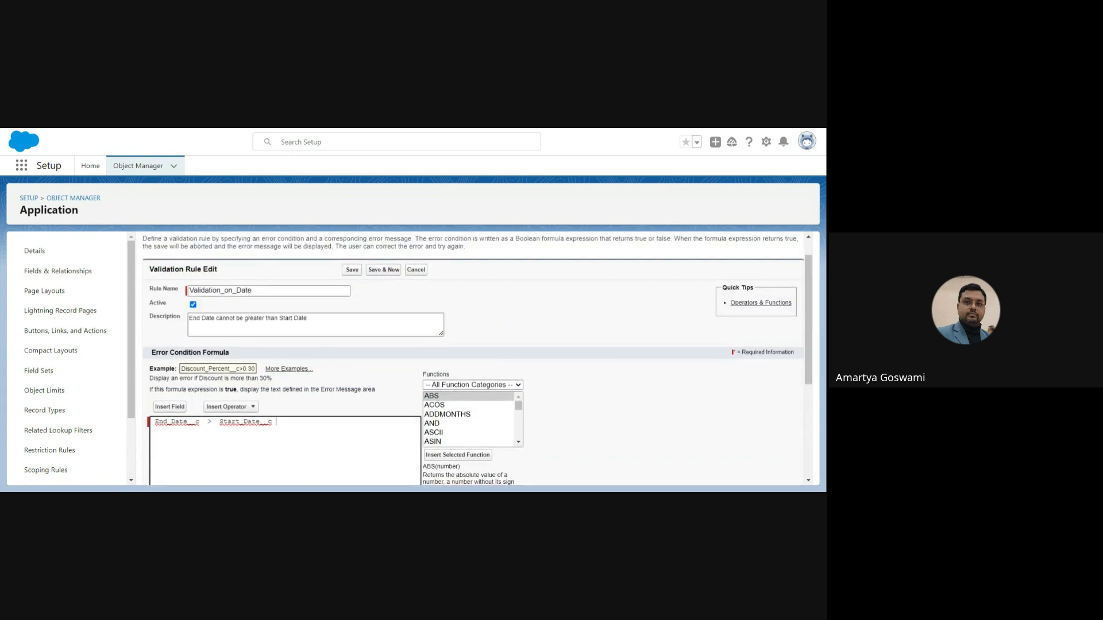
left_click_drag(308, 319, 179, 333)
key("ctrl+c")
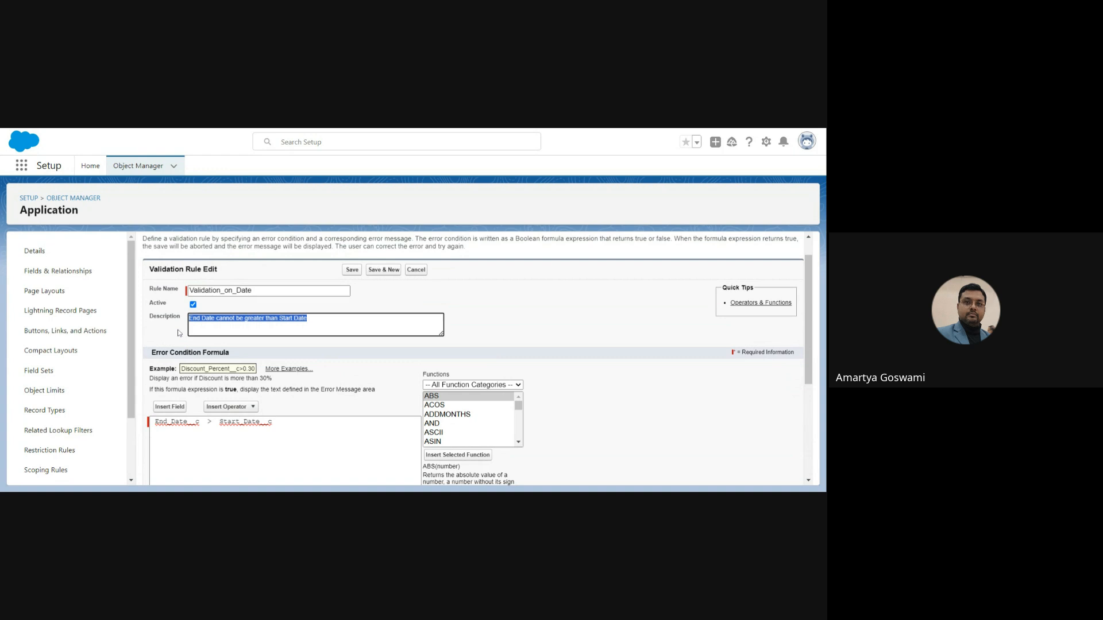
left_click(808, 480)
scroll(810, 482, "down", 3)
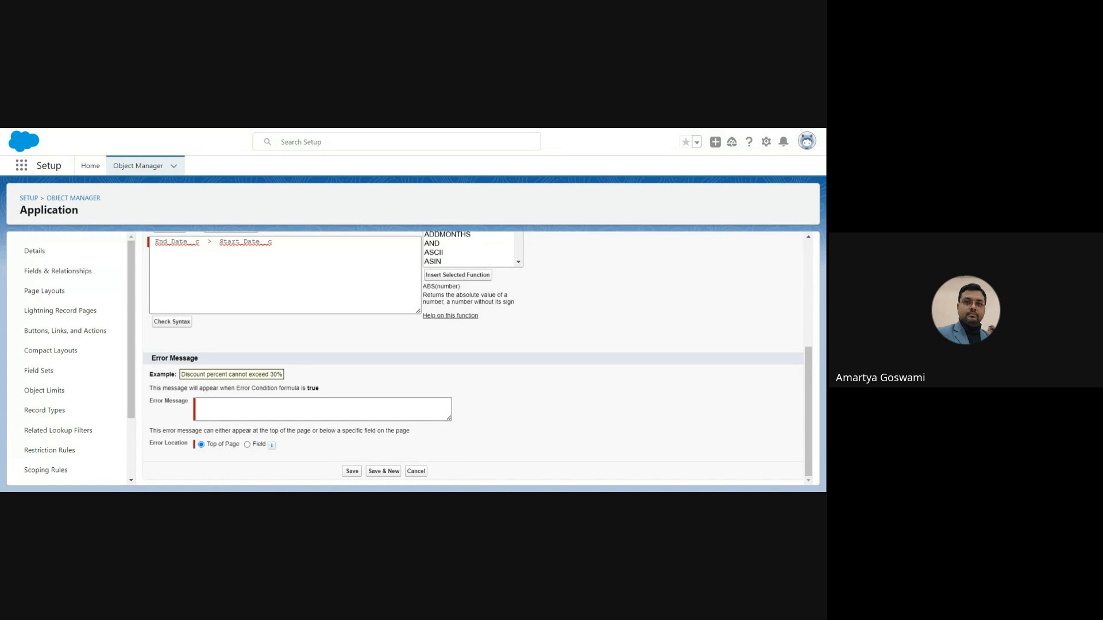
left_click(323, 409)
key("ctrl+v")
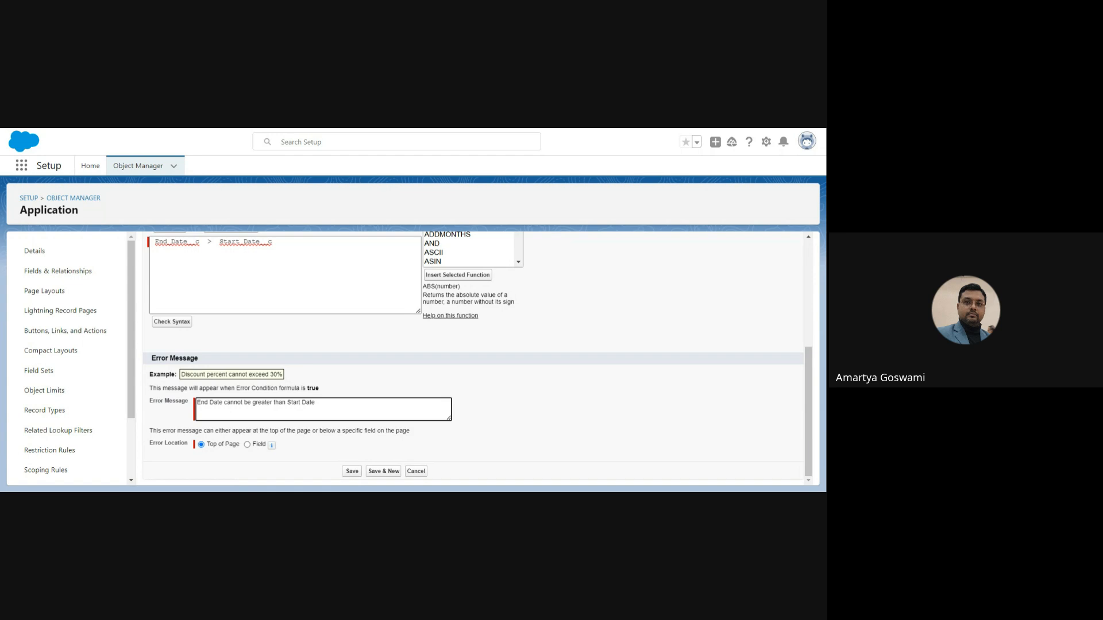
Keep the Error Location at Top of Page after trying the Field option, and save the validation rule.
left_click(250, 449)
left_click(250, 448)
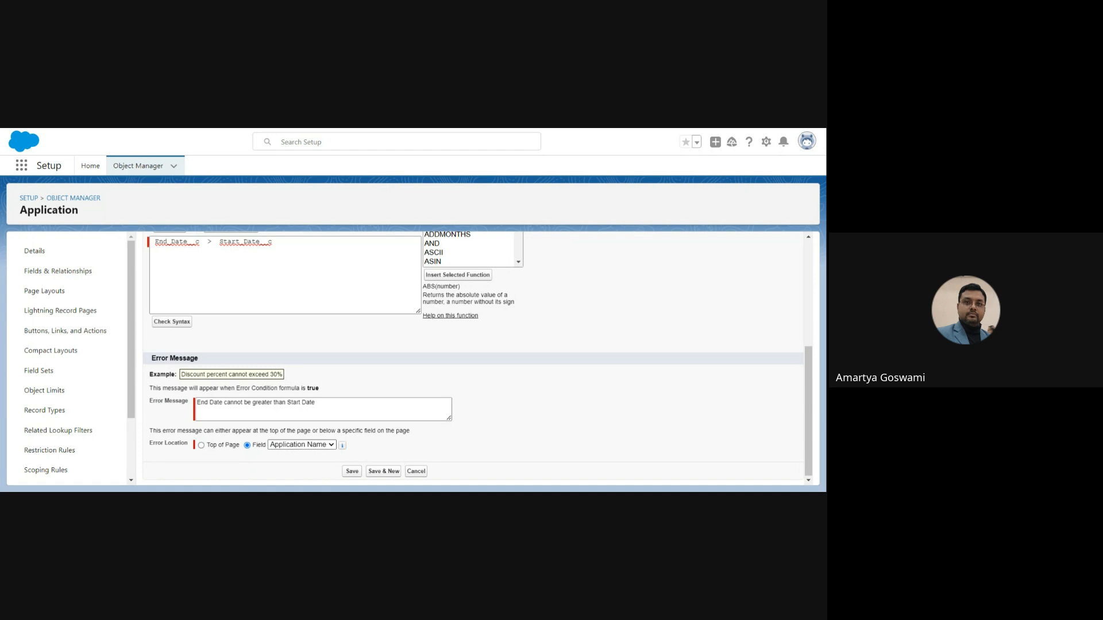
left_click(201, 445)
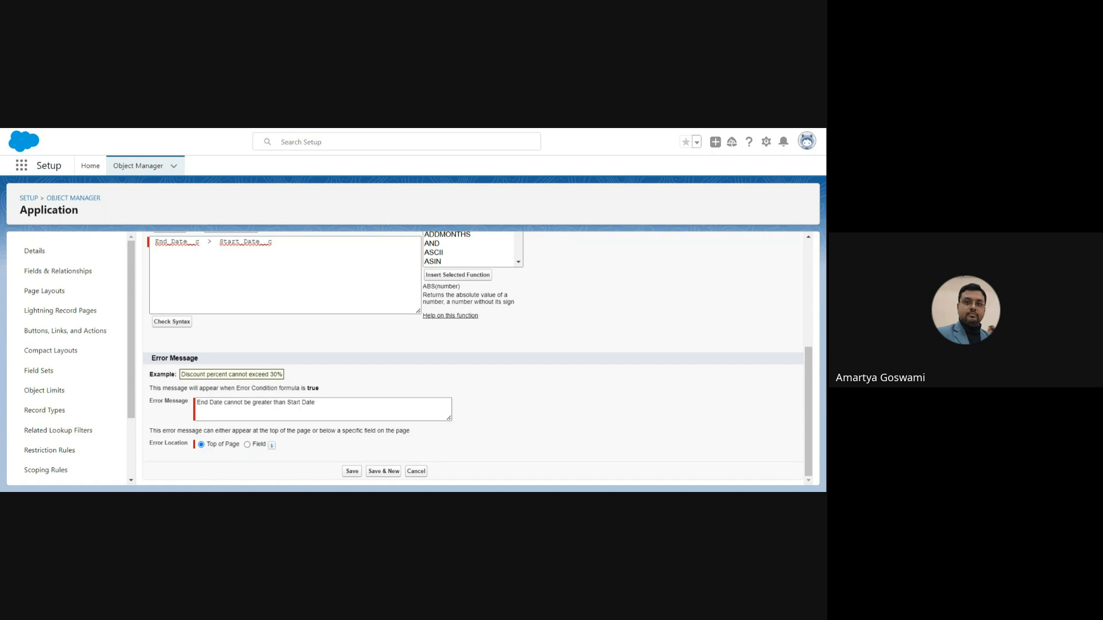
left_click(352, 472)
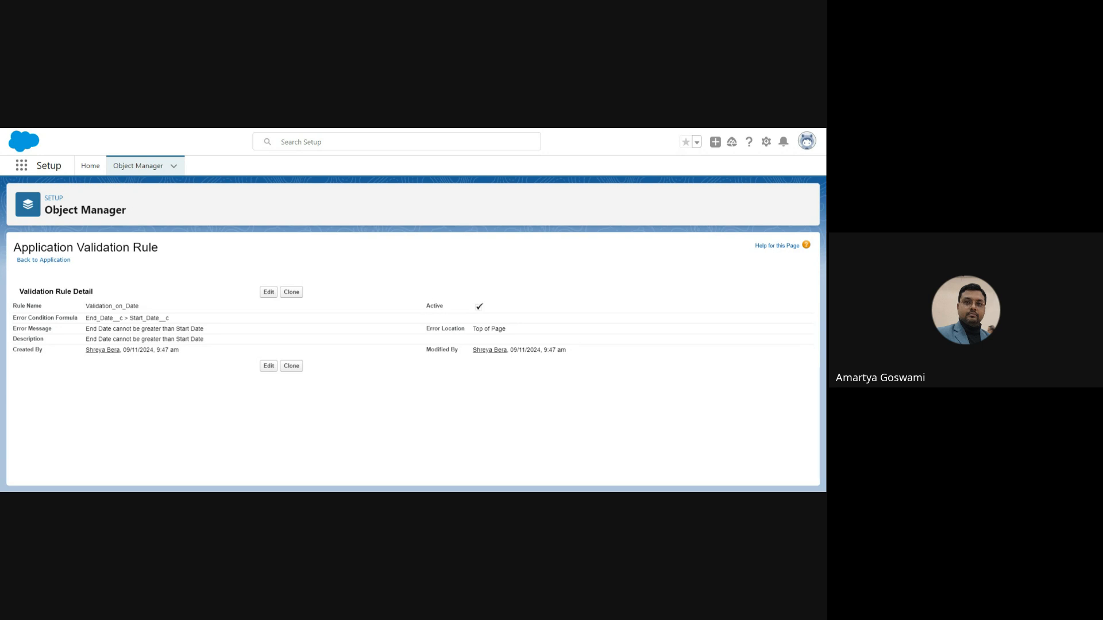
Switch to the Sales app's Applications list, open Application2 for editing and save it with its dates unchanged to test the rule.
key("ctrl+Tab")
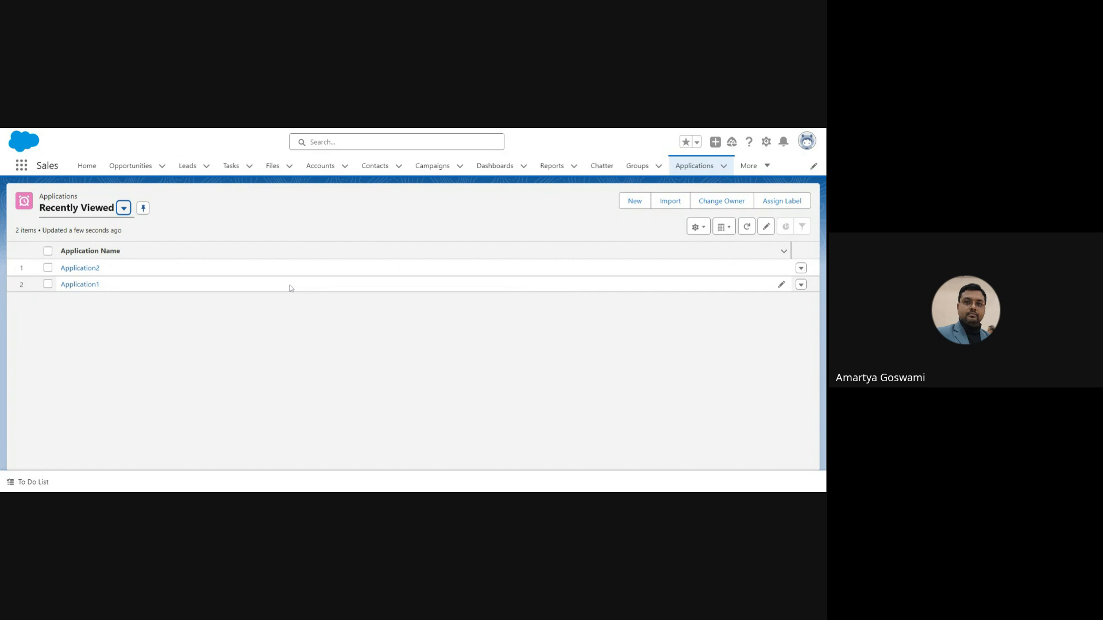
left_click(87, 269)
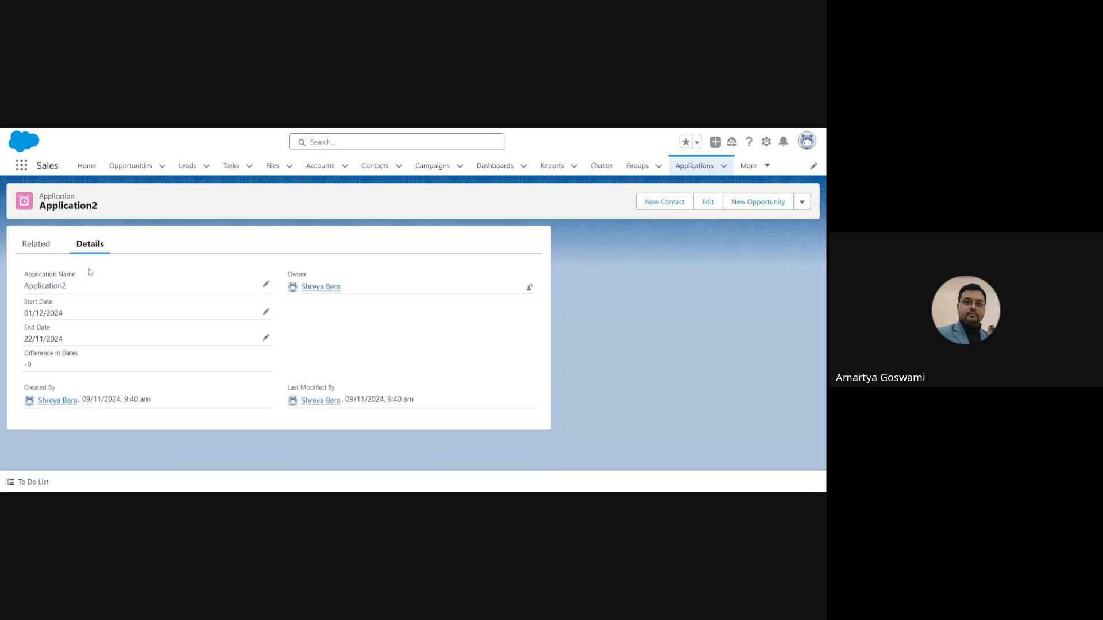
left_click(705, 202)
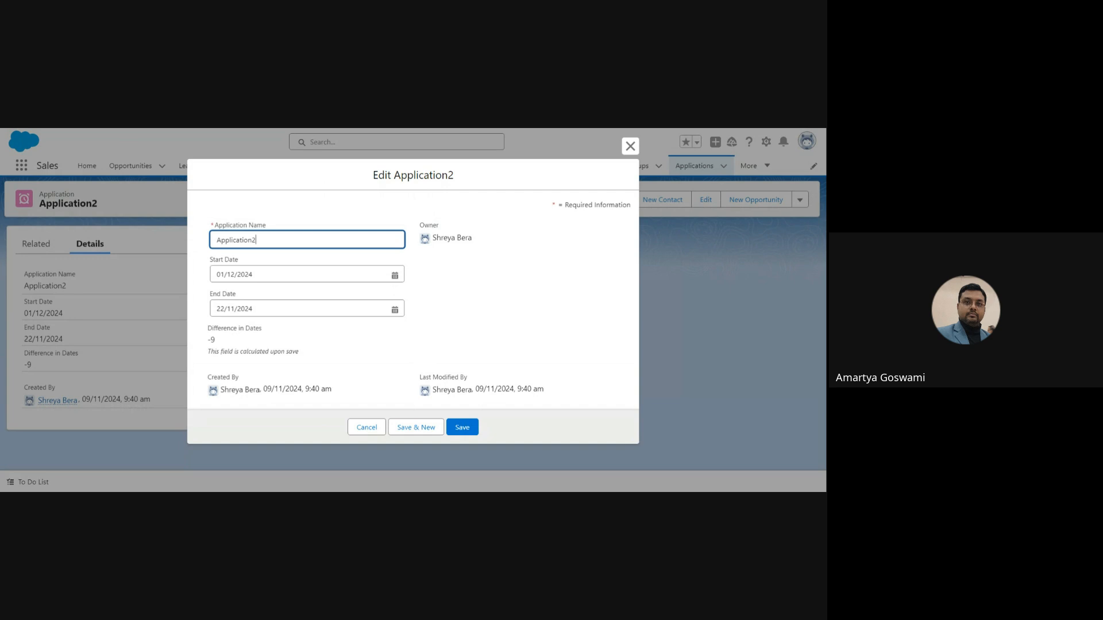
left_click(466, 437)
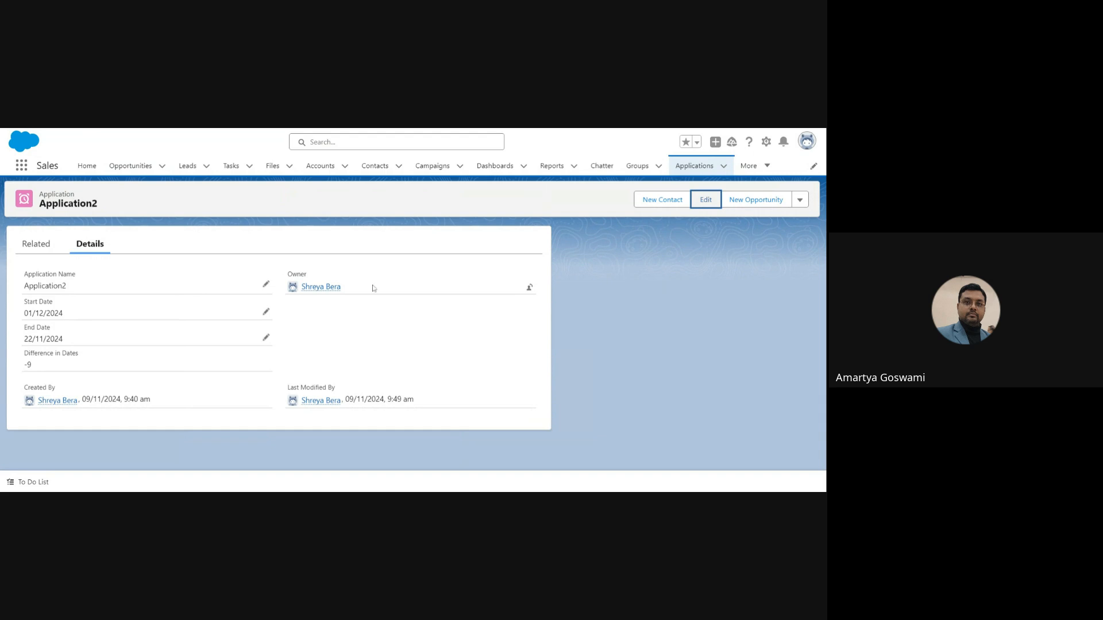
Start a new Application record named Application3 with the Start Date 21/11/2024.
left_click(706, 170)
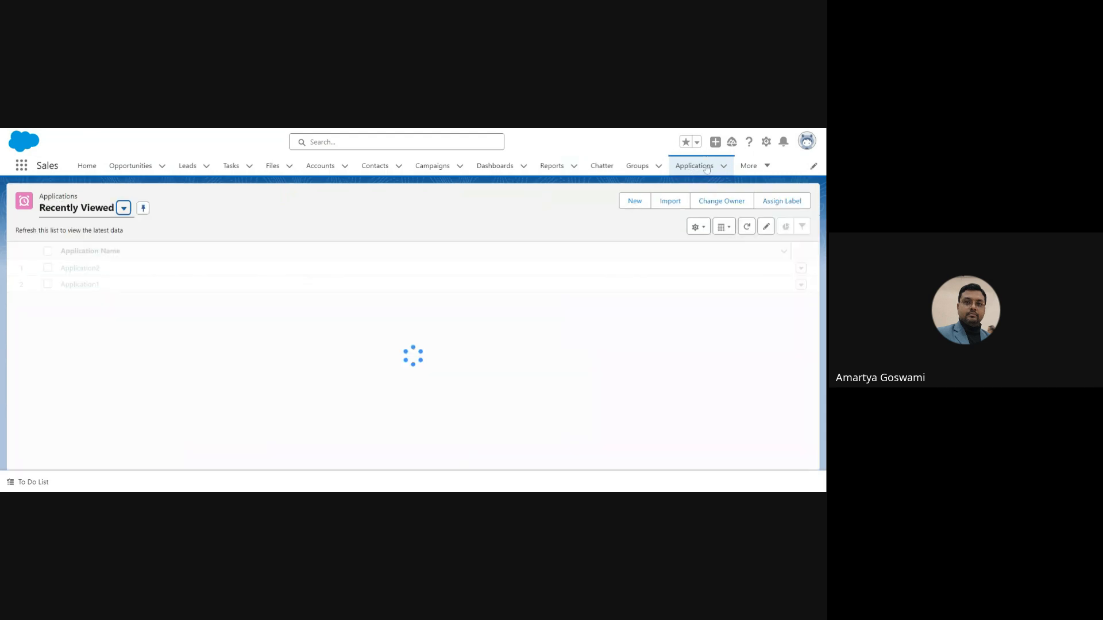
left_click(637, 202)
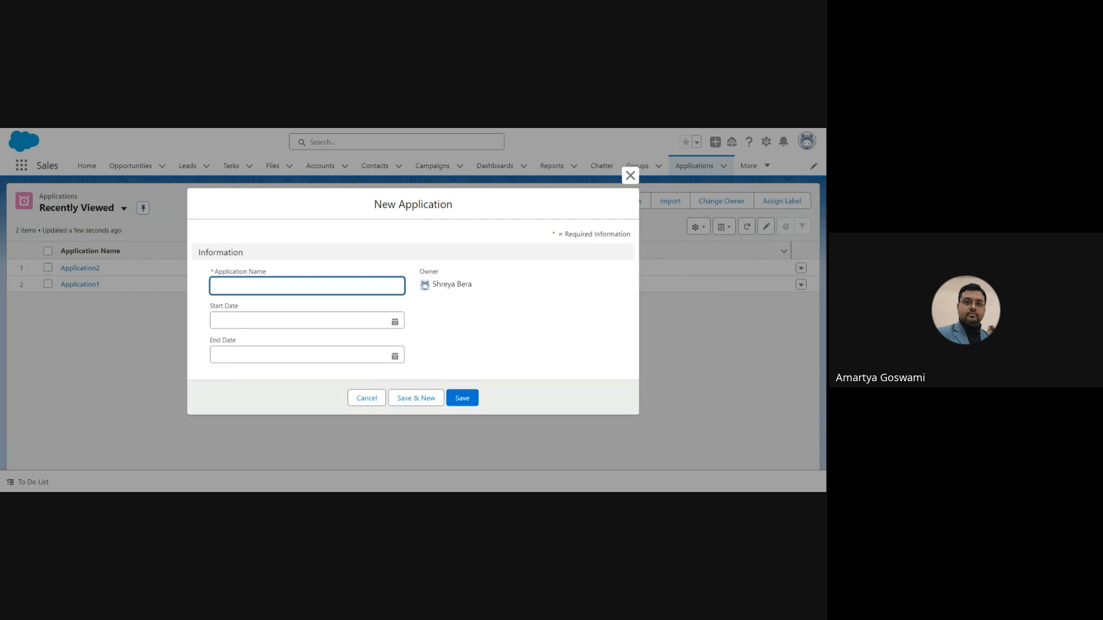
type("Applic")
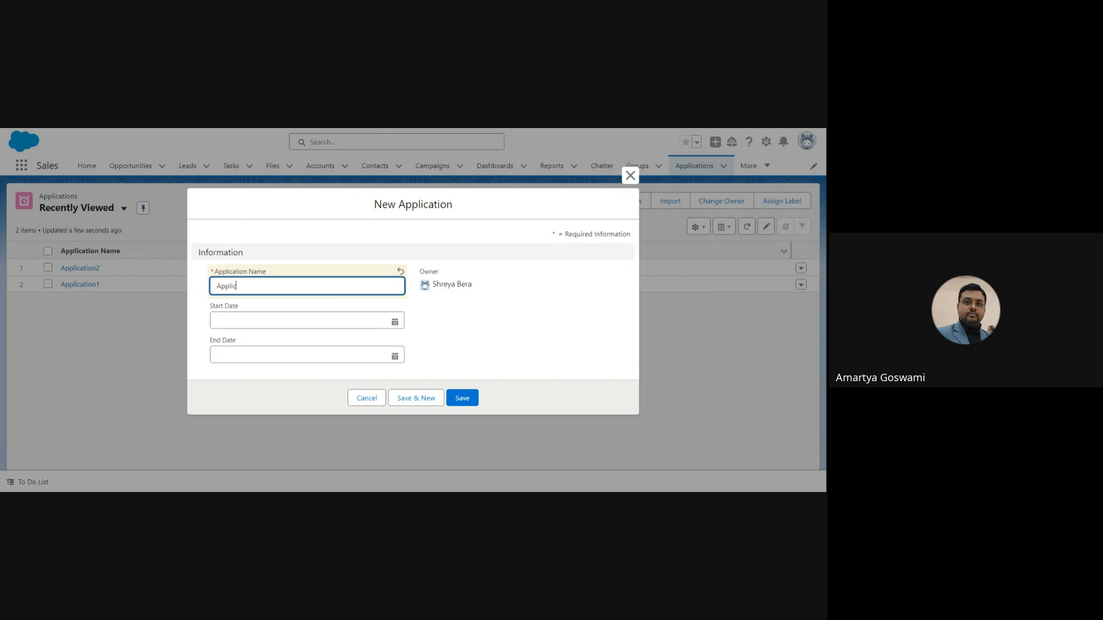
type("ation3")
left_click(394, 327)
left_click(394, 317)
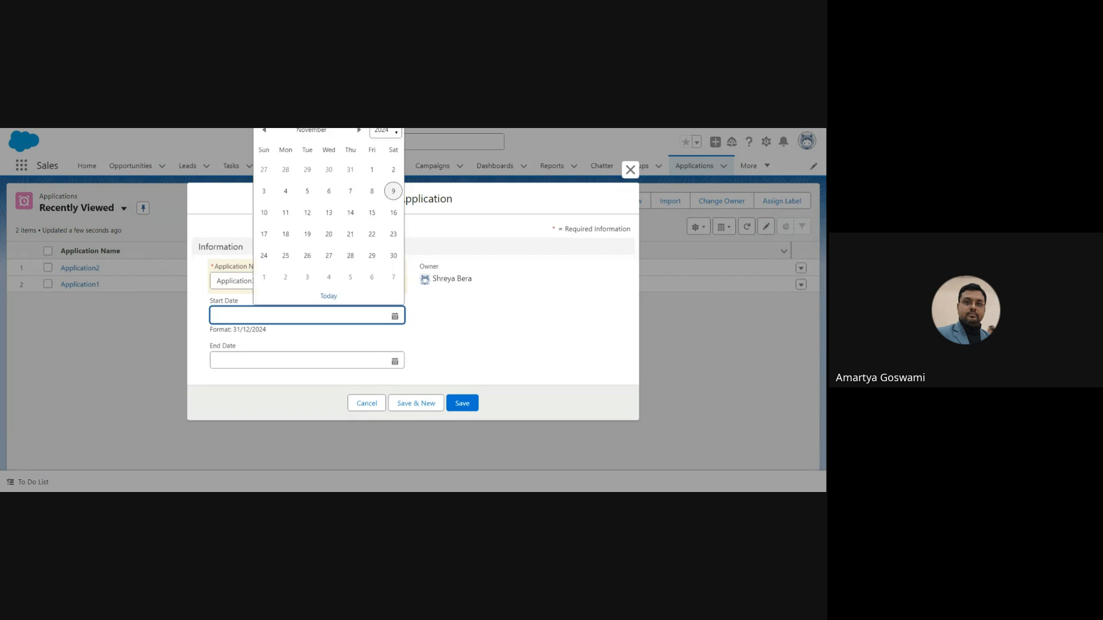
left_click(349, 234)
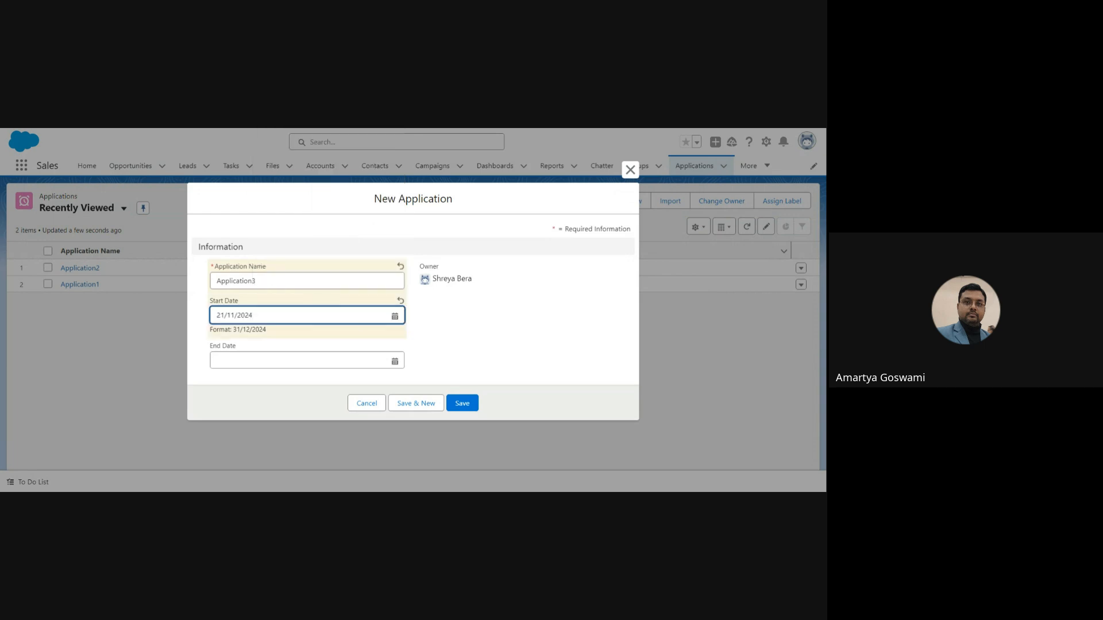
Set Application3's End Date to 01/11/2024 and save the new record.
left_click(398, 362)
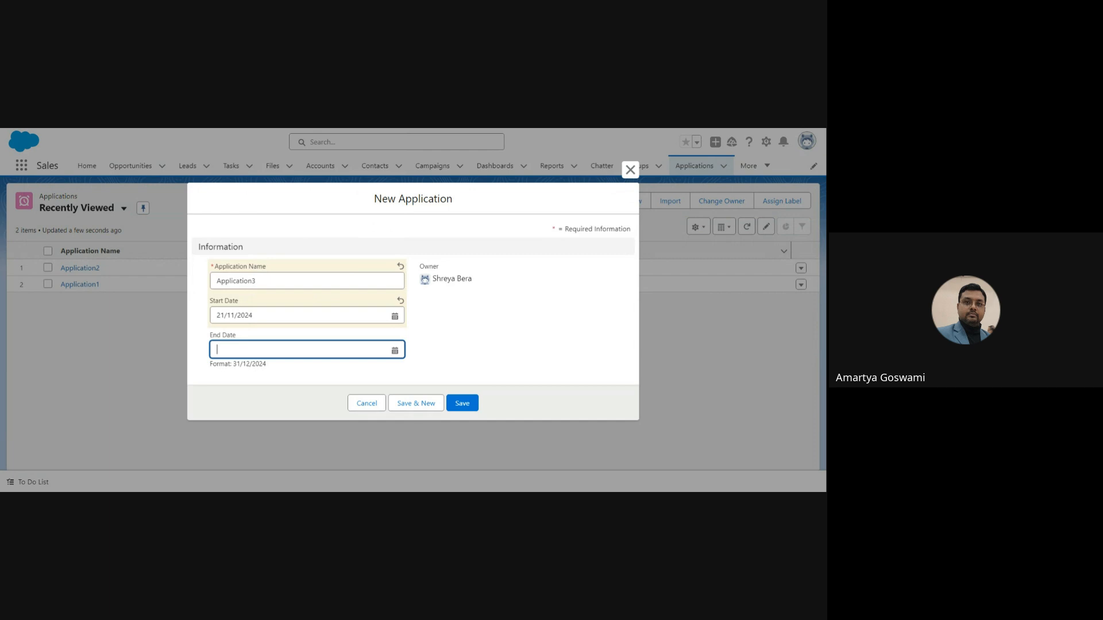
left_click(395, 351)
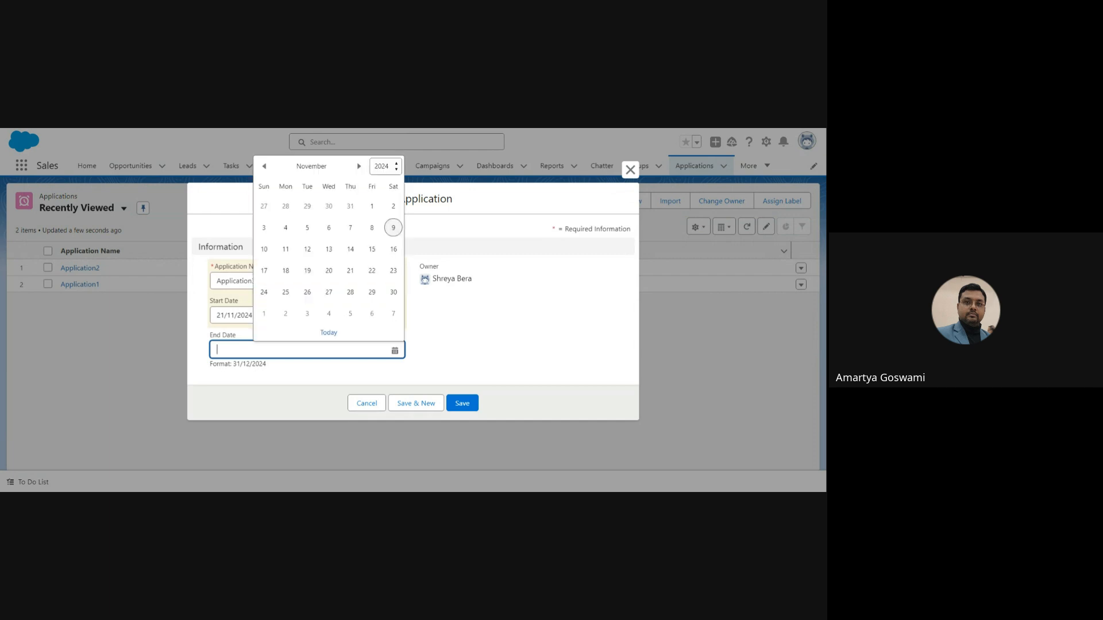
left_click(372, 207)
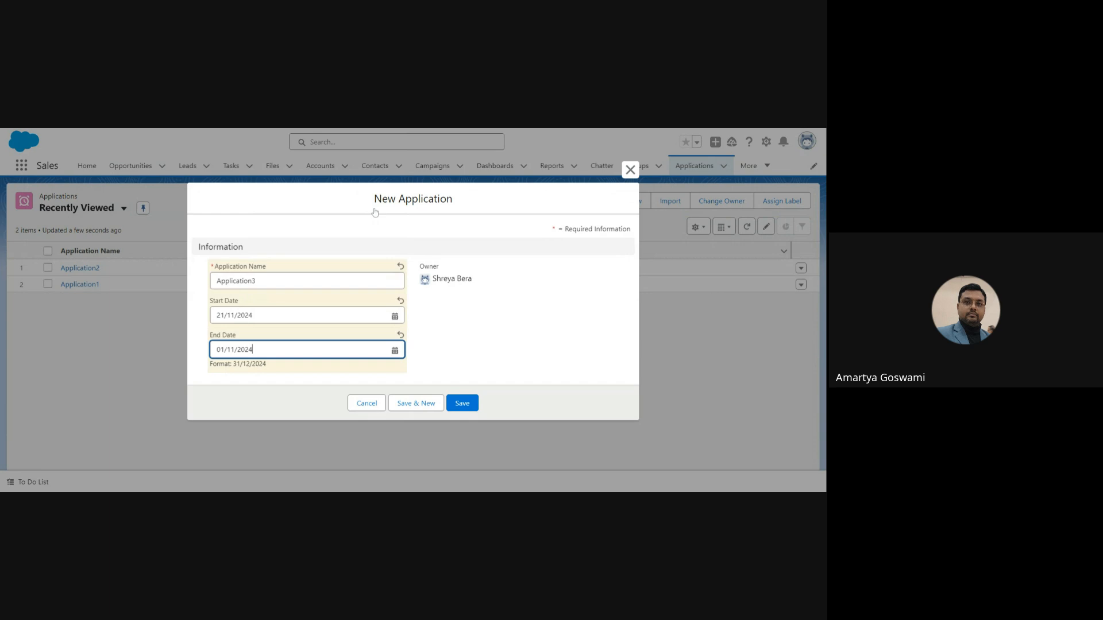
left_click(463, 404)
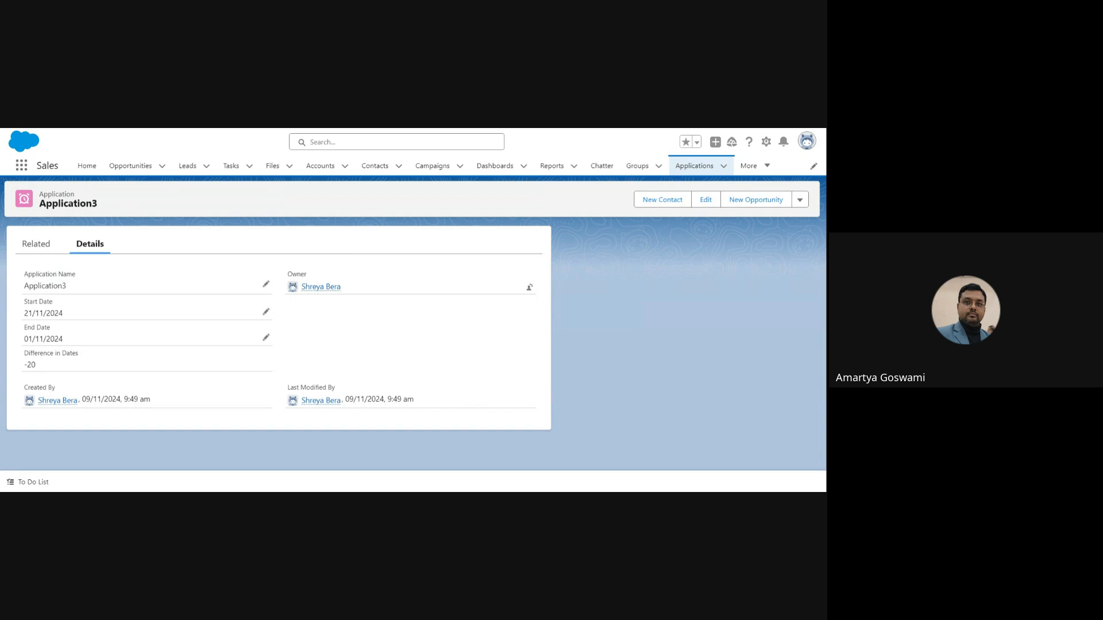
Edit the Validation_on_Date rule in Setup, changing its error condition formula to End_Date__c < Start_Date__c with the Less Than operator, and save it.
key("ctrl+Tab")
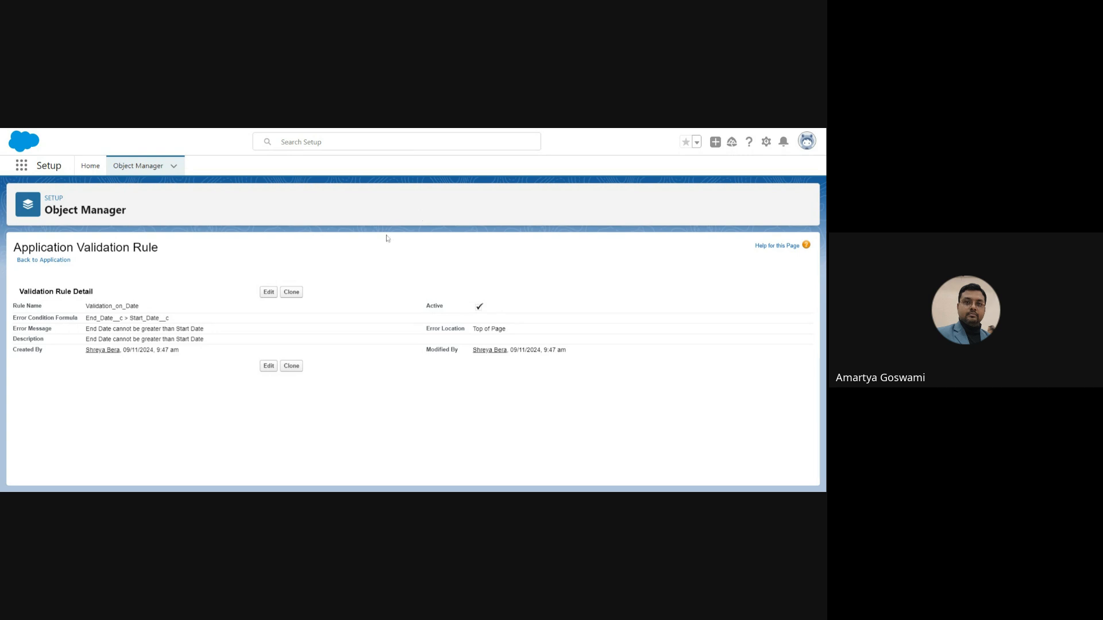
left_click(268, 294)
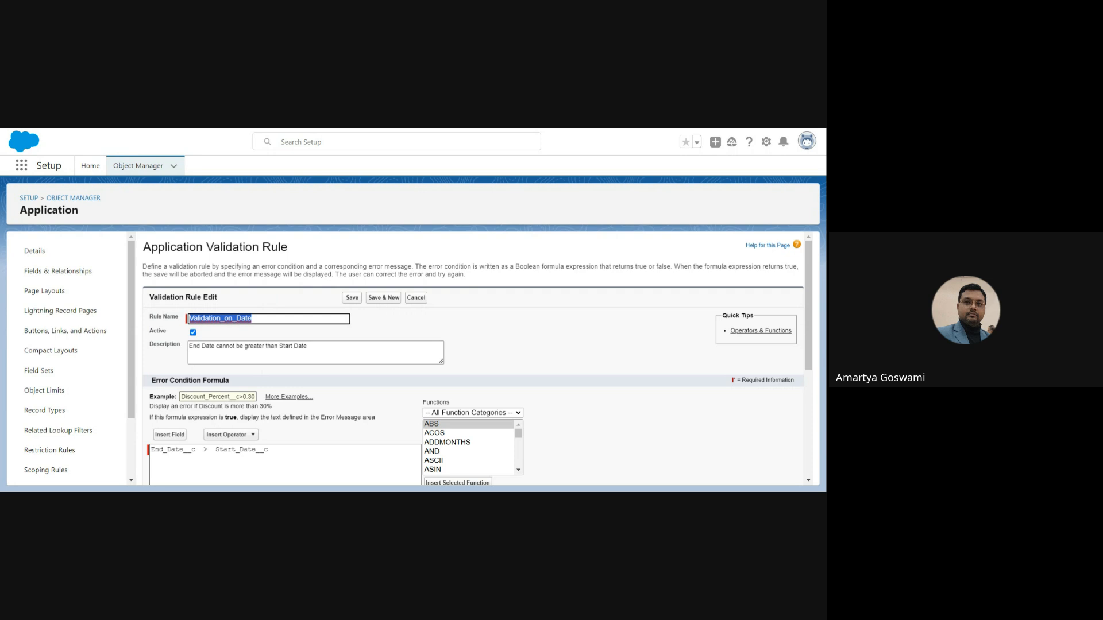
left_click(281, 130)
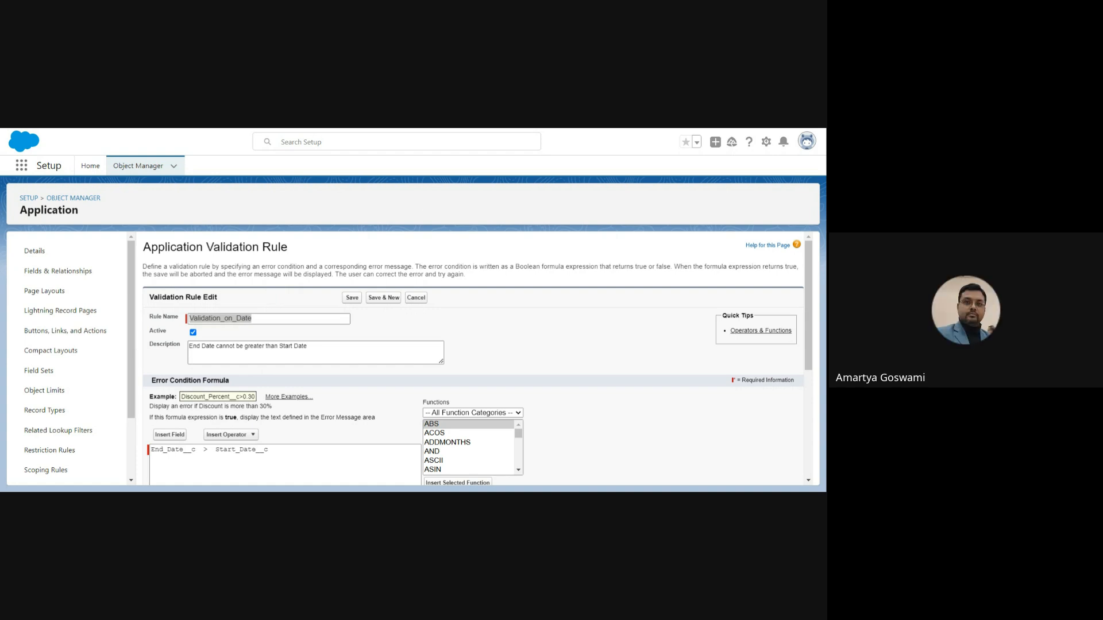
key("alt+Tab")
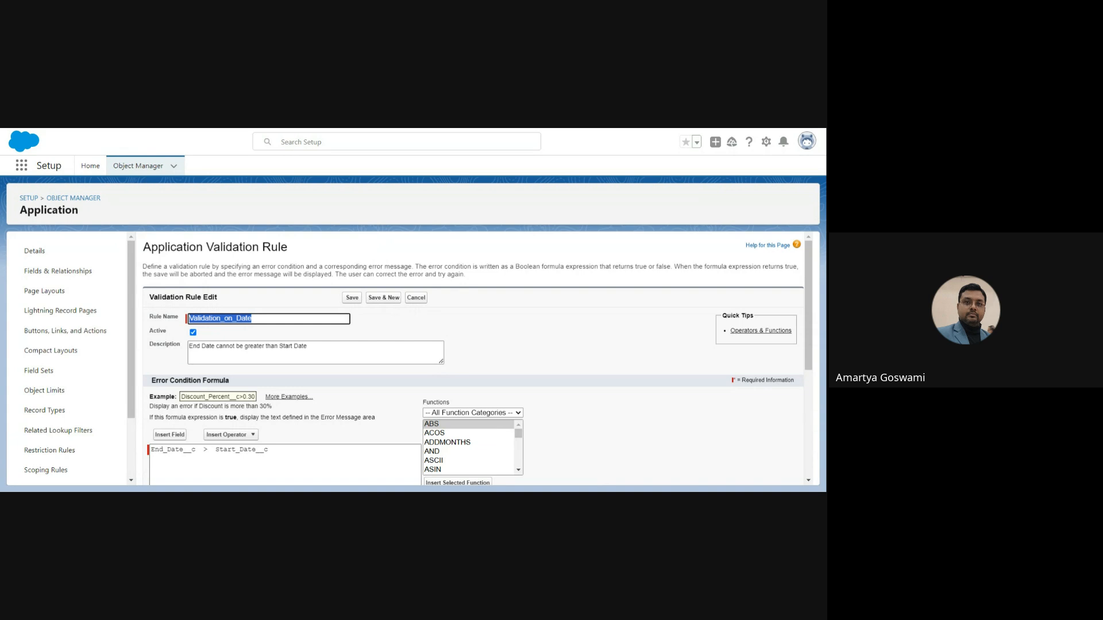
left_click(208, 450)
key("BackSpace")
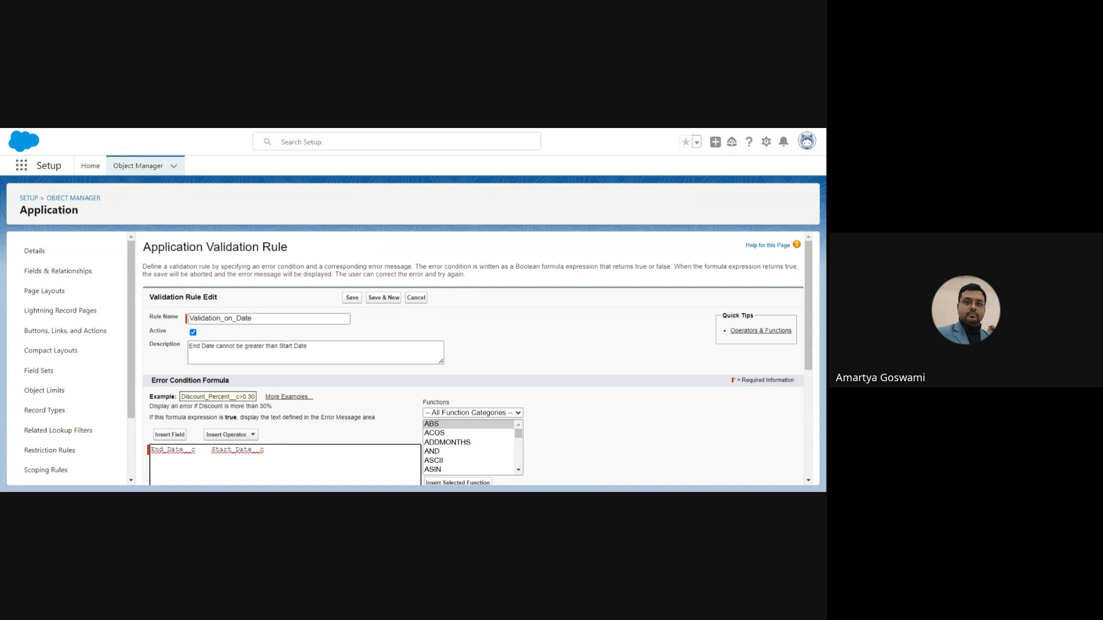
left_click(239, 436)
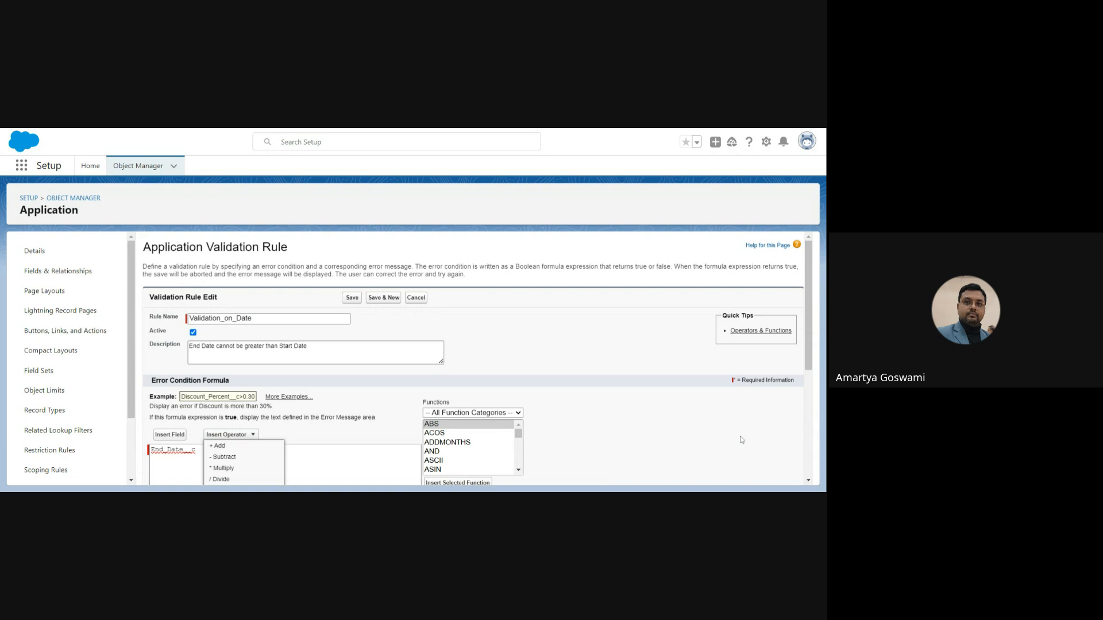
scroll(742, 440, "down", 3)
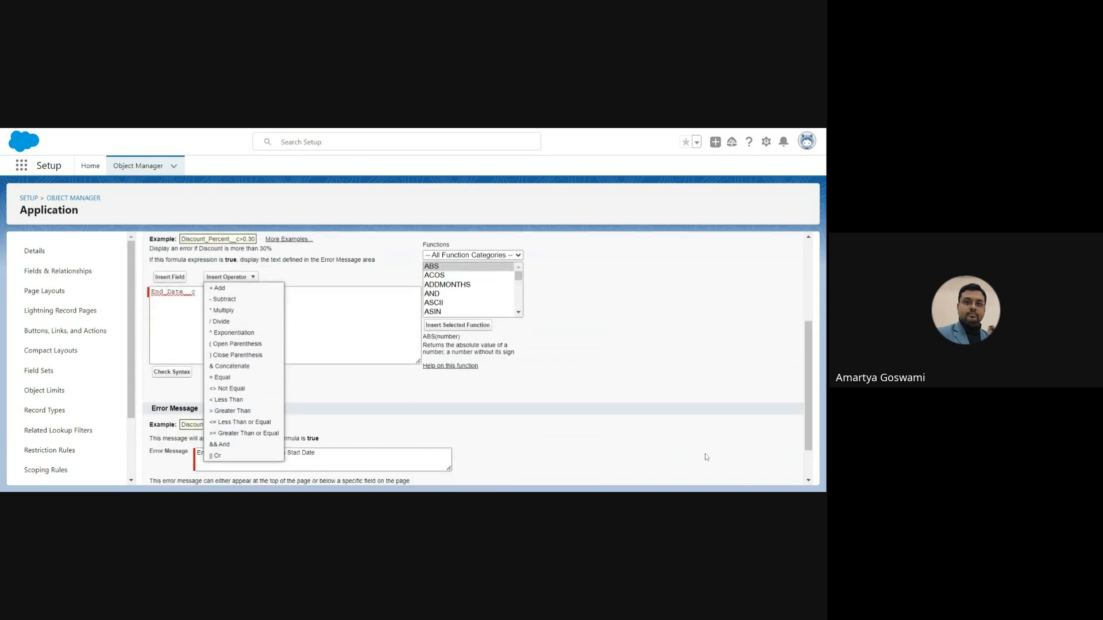
left_click(224, 404)
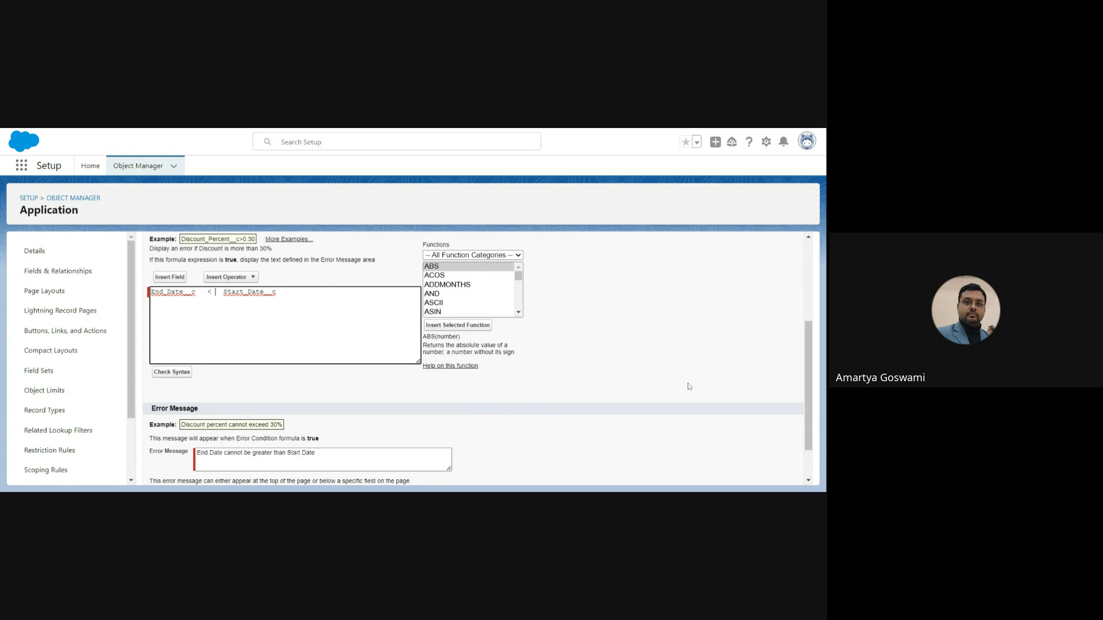
left_click_drag(807, 379, 807, 290)
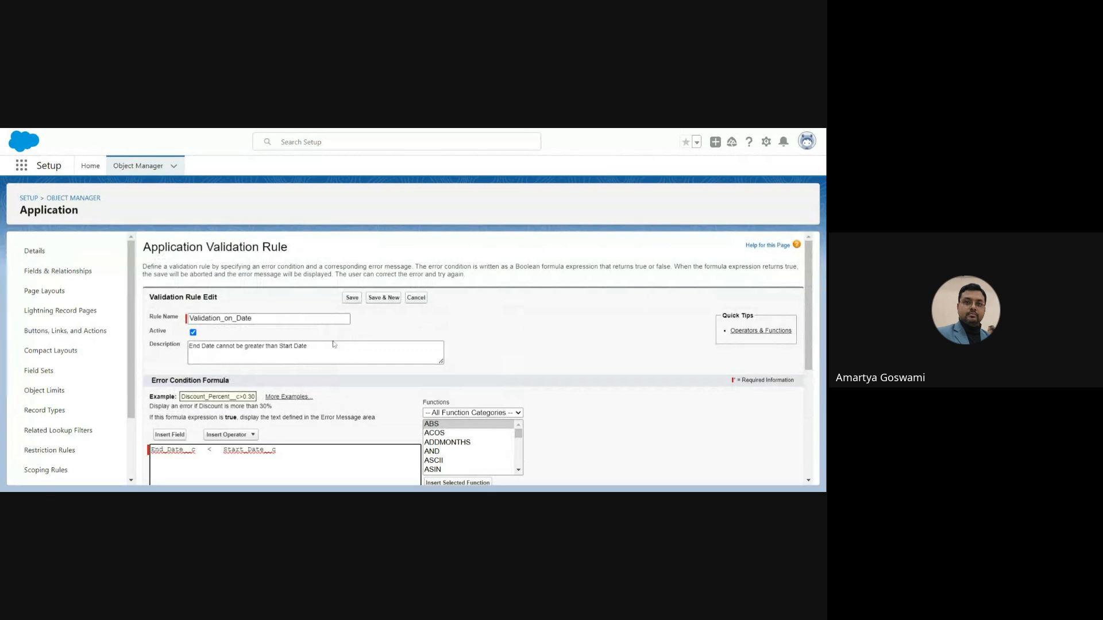
left_click(353, 299)
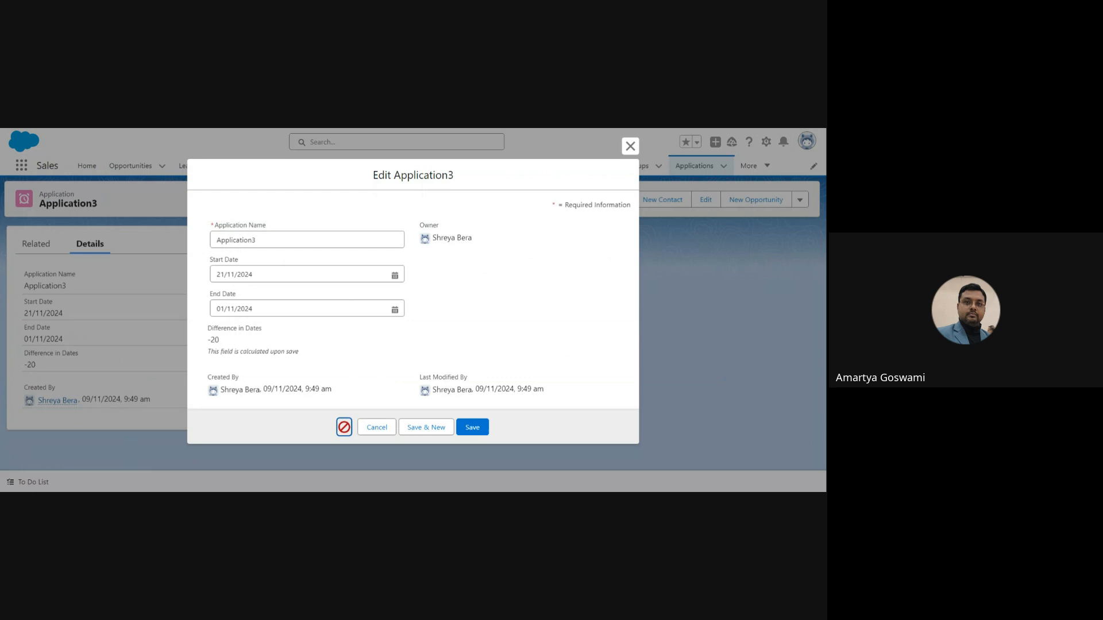
Reopen the Application3 record for editing and try to save it with its dates unchanged to test the corrected rule.
left_click(628, 146)
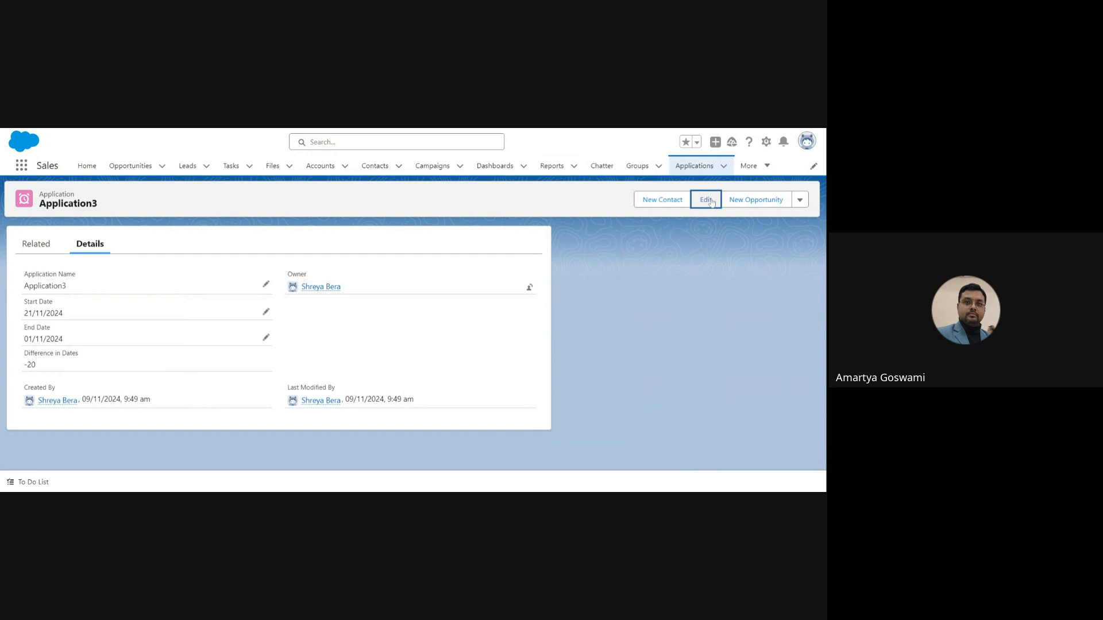
left_click(711, 203)
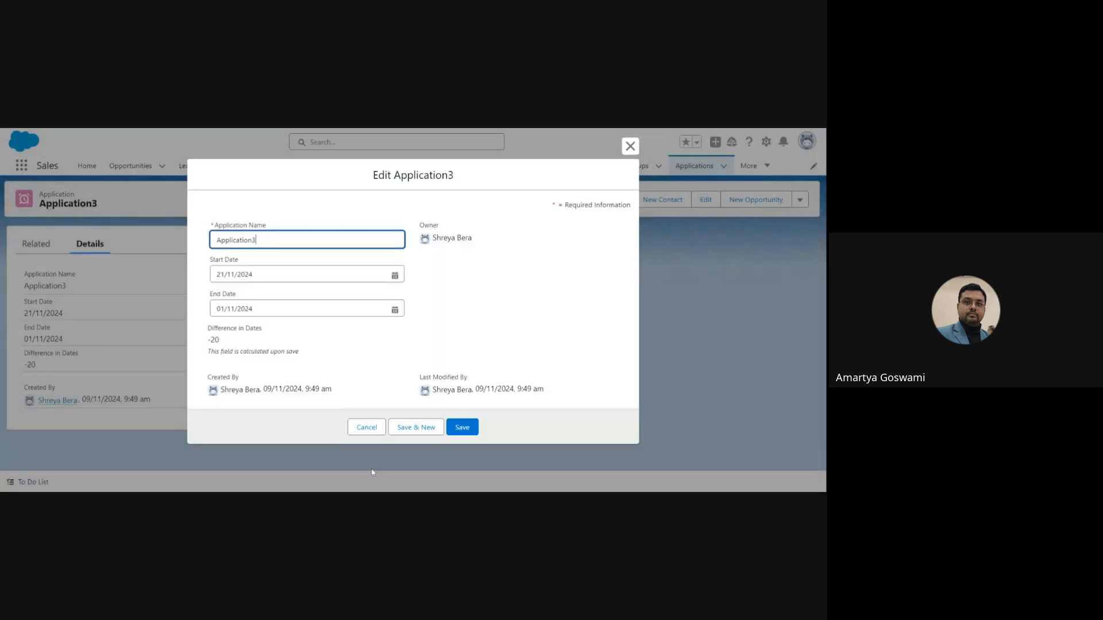
left_click(455, 429)
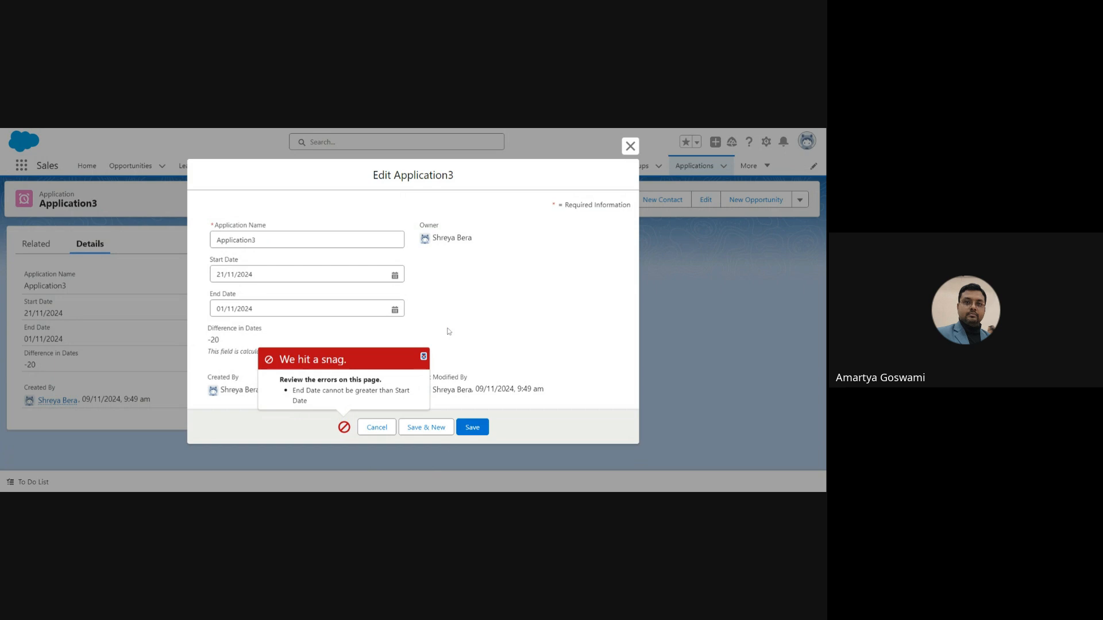
Leave the Application3 edit form without saving and delete the Application3 record from the Applications list.
left_click(423, 356)
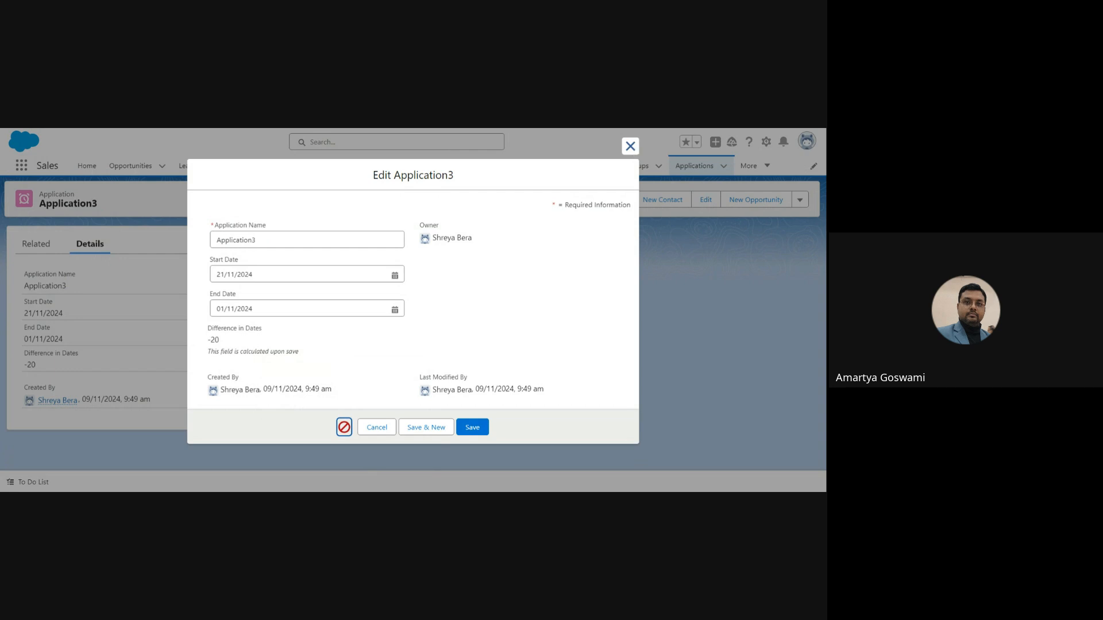
left_click(630, 146)
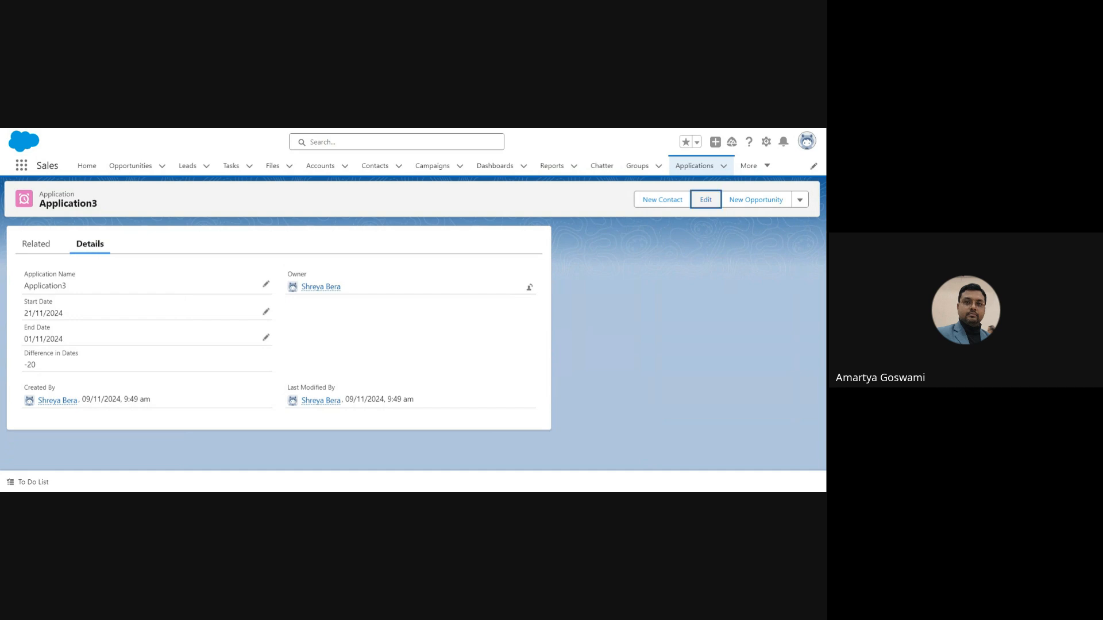
left_click(698, 167)
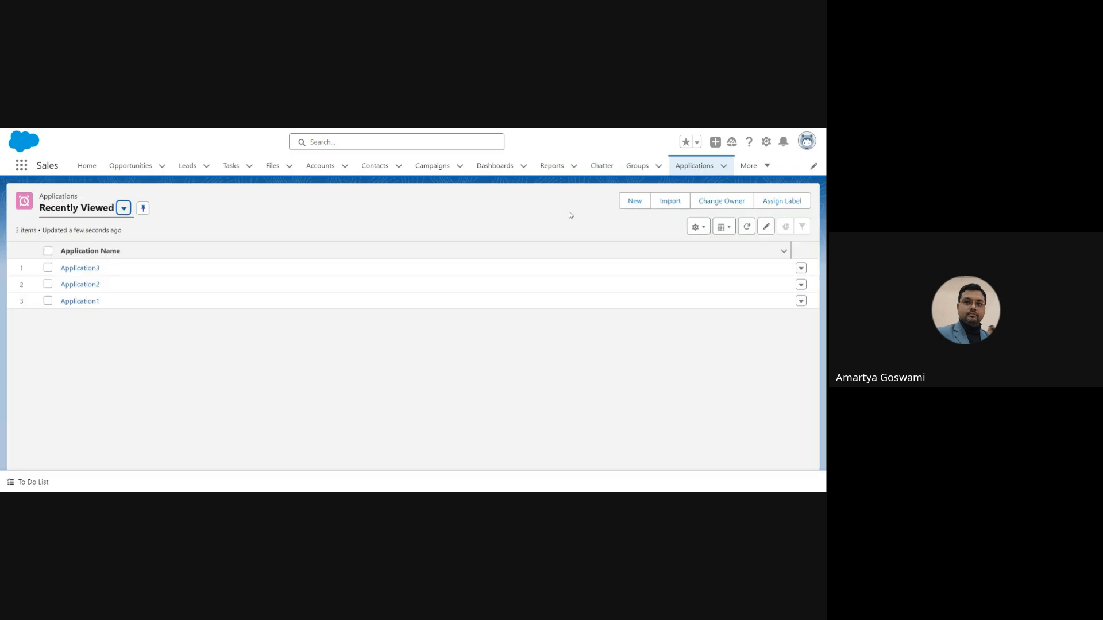
left_click(801, 269)
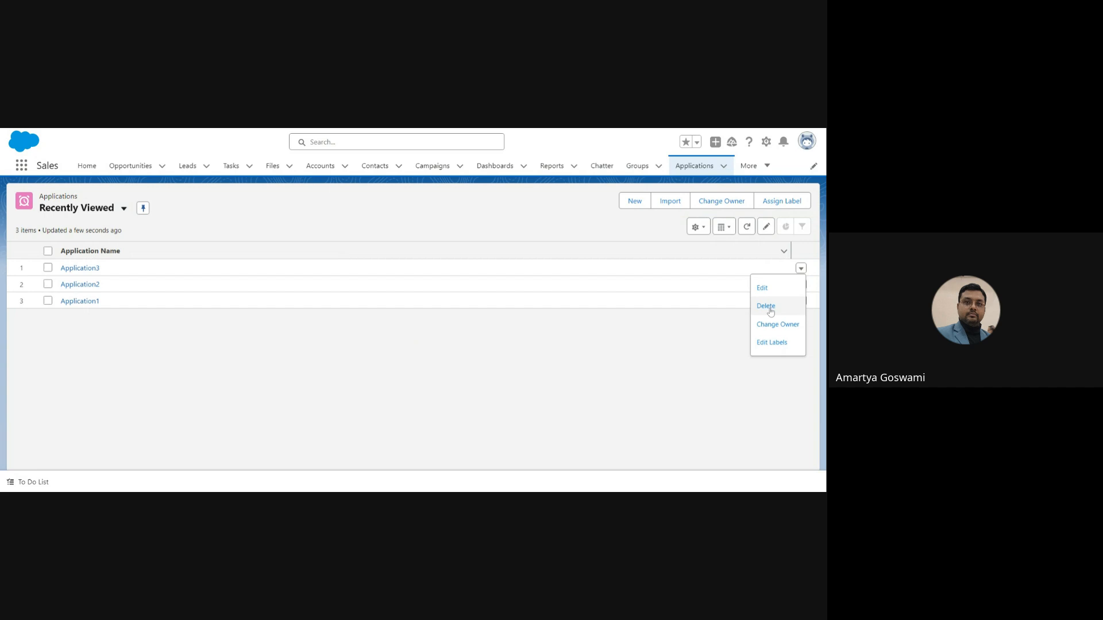
left_click(770, 309)
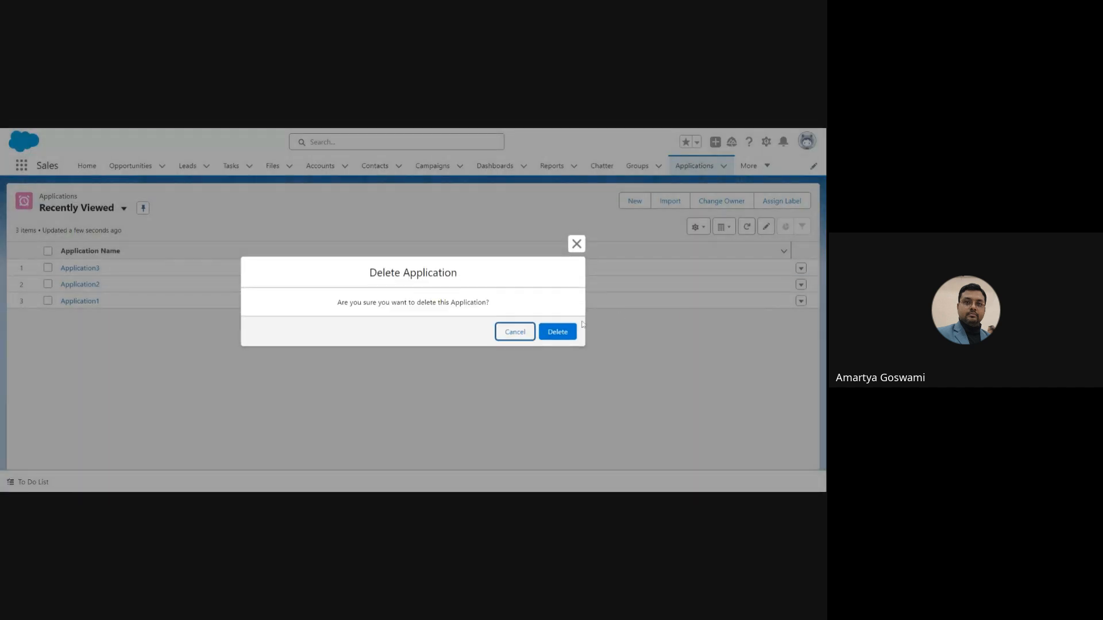
left_click(566, 332)
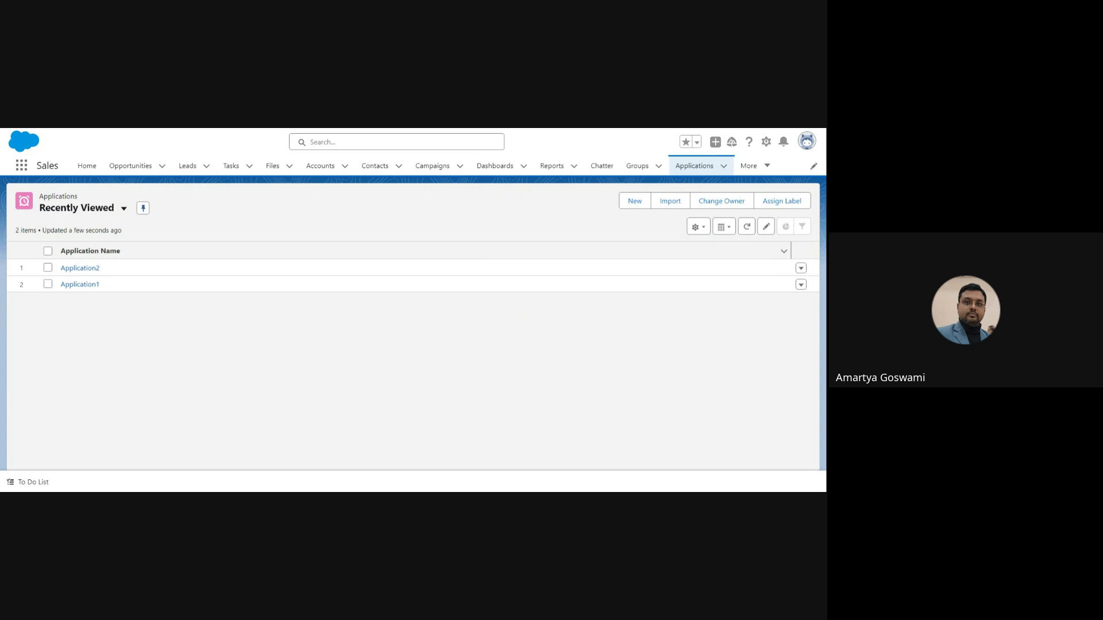
Restore the deleted Application3 record from My Recycle Bin.
key("ctrl+Tab")
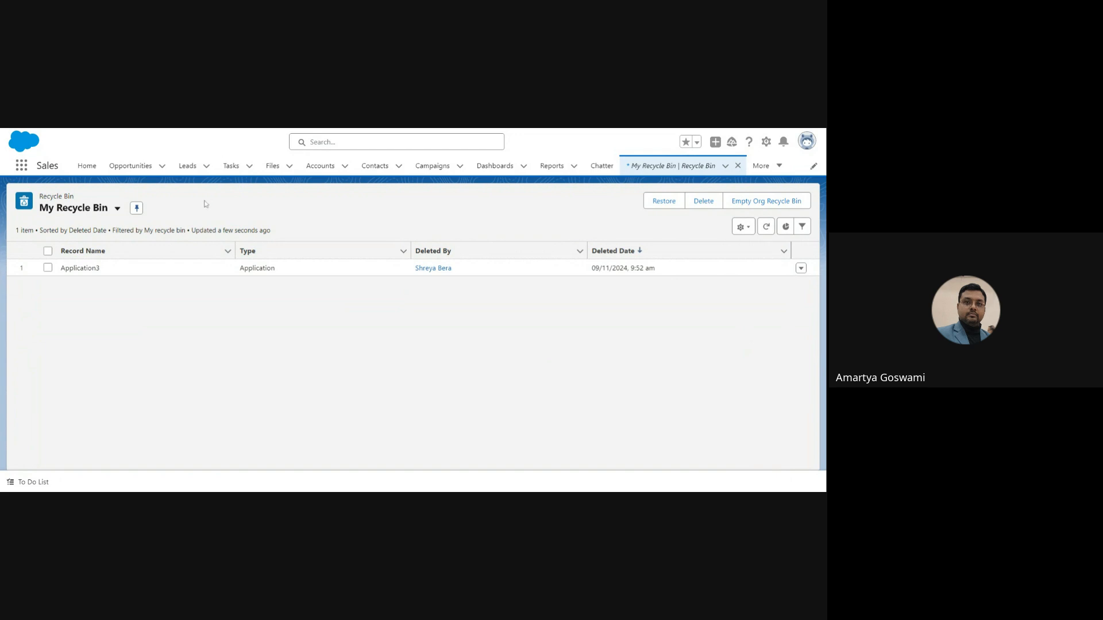
left_click(48, 268)
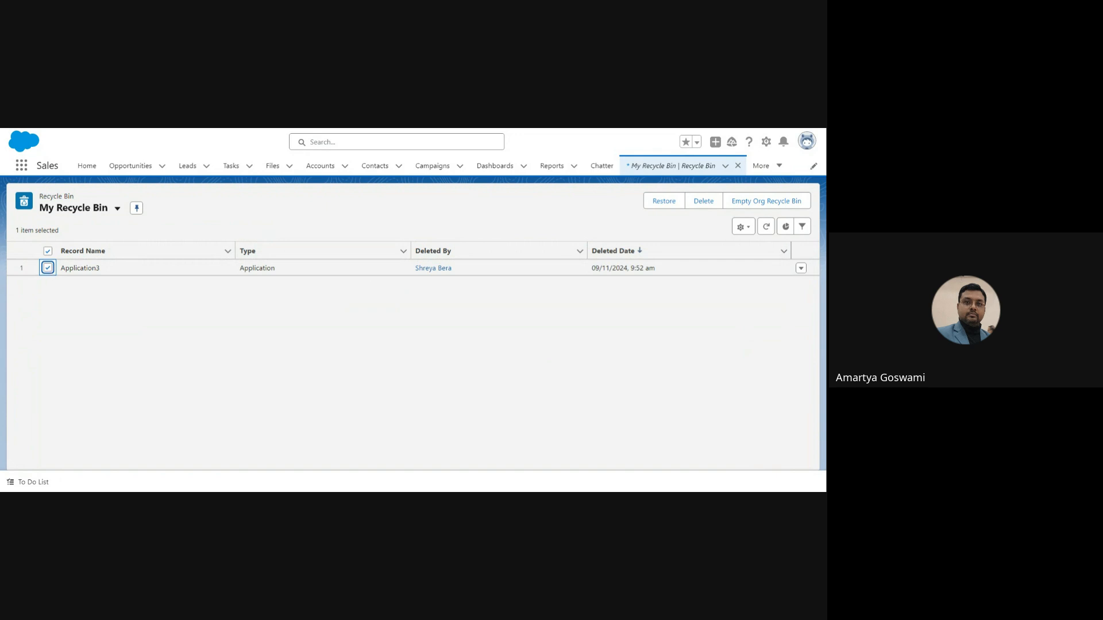
left_click(659, 209)
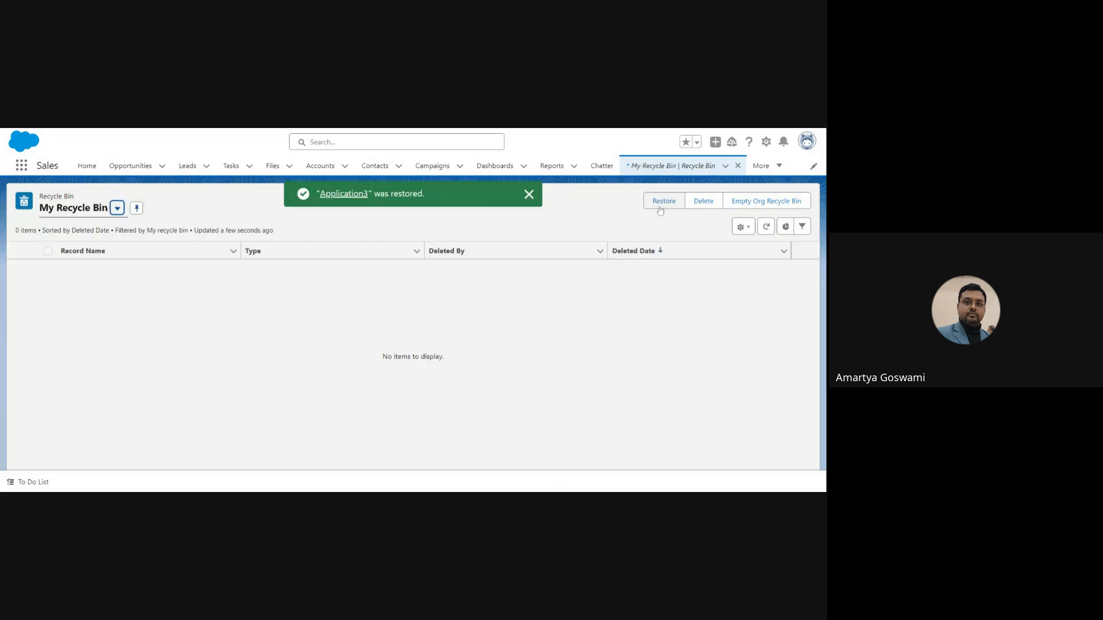
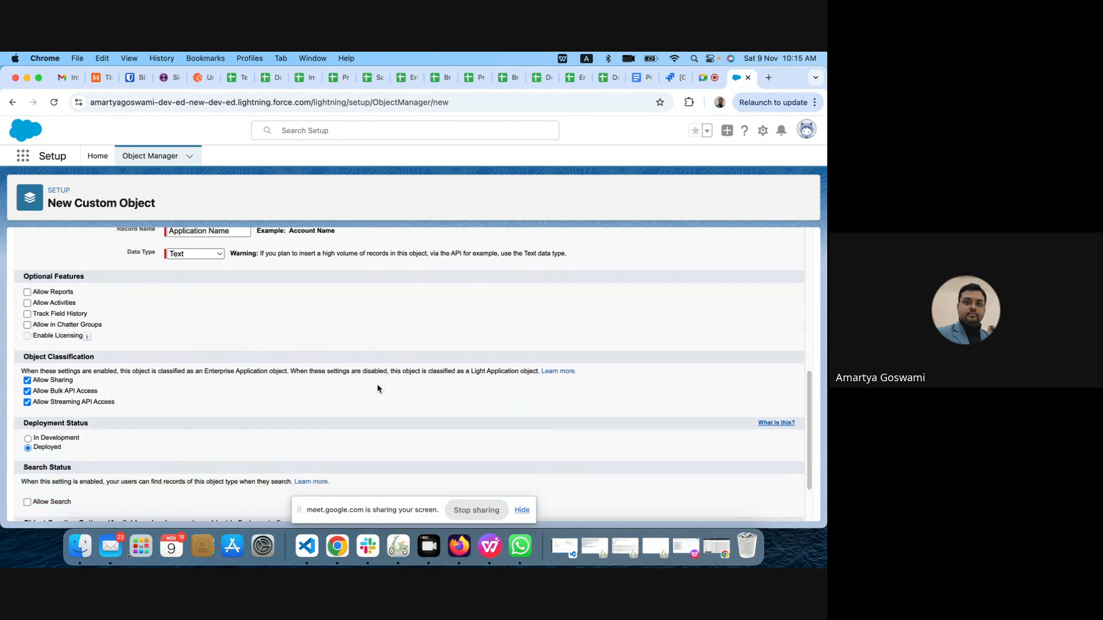
Enable Allow Reports, Allow Activities, Track Field History, Allow Search and the Notes and Attachments related list for the new Application object, and save it.
left_click(27, 240)
left_click(26, 251)
left_click(27, 262)
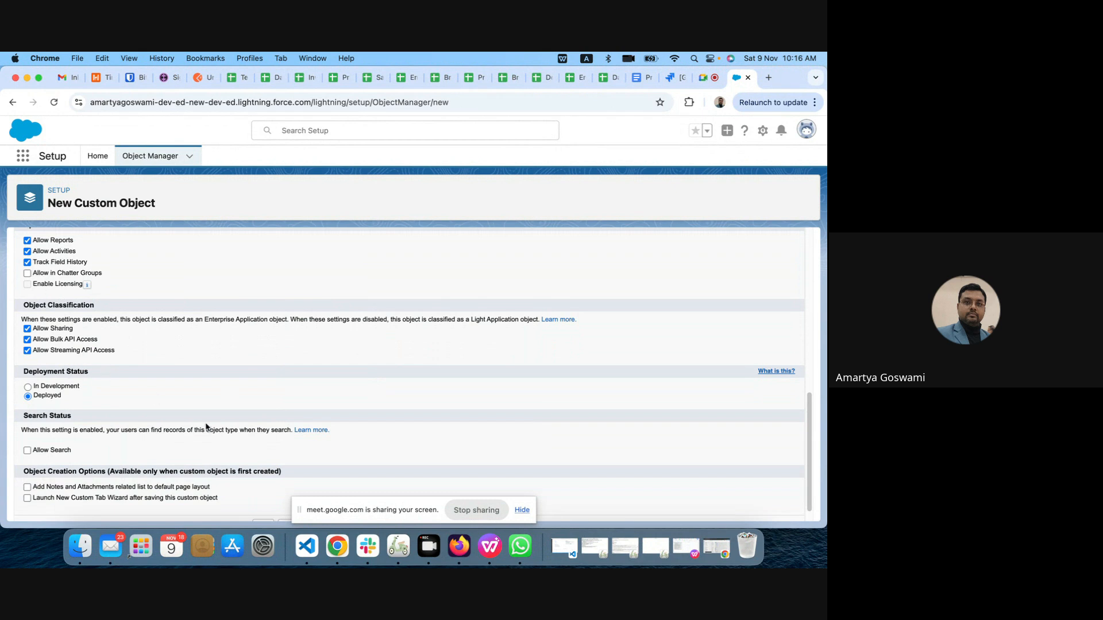
scroll(235, 451, "down", 1)
left_click(28, 432)
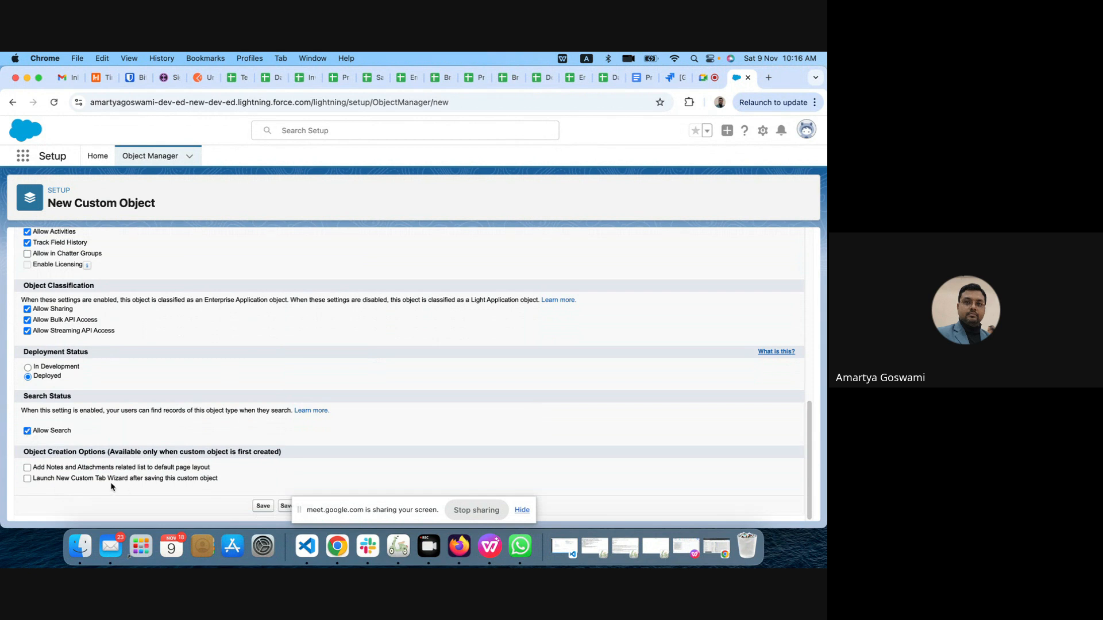
left_click(27, 468)
left_click(262, 506)
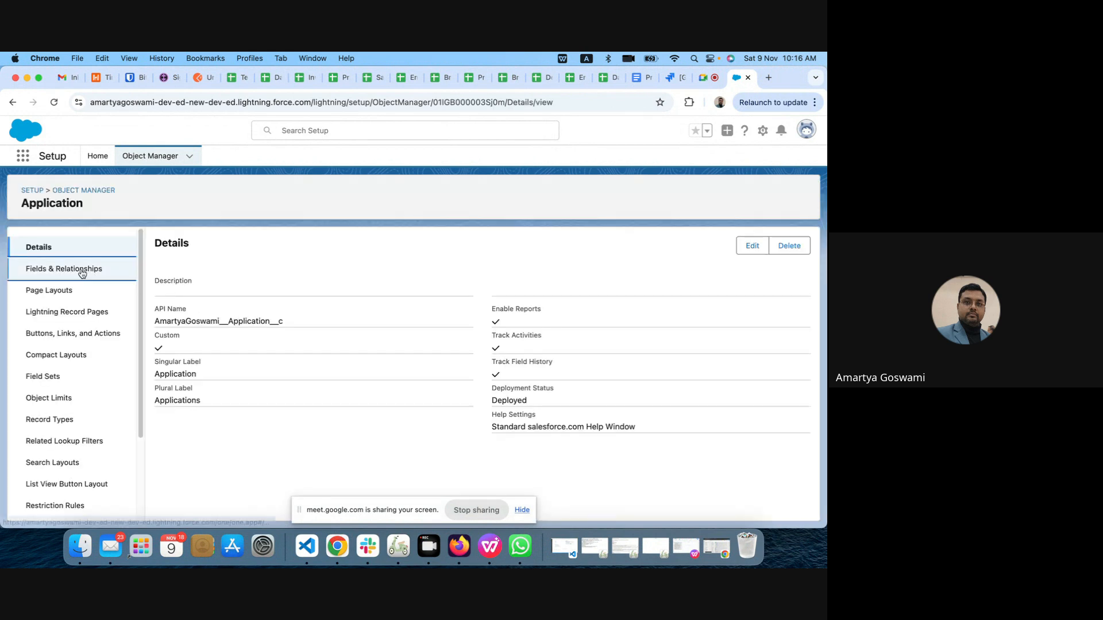
Start a new custom field on the Application object with the Date data type.
left_click(80, 270)
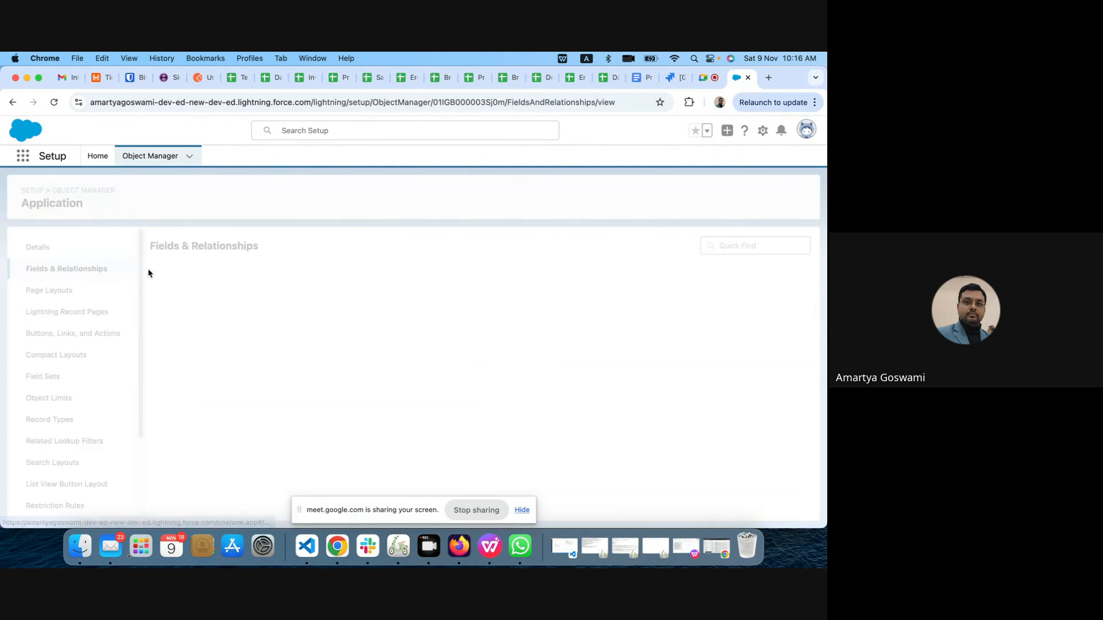
left_click(550, 246)
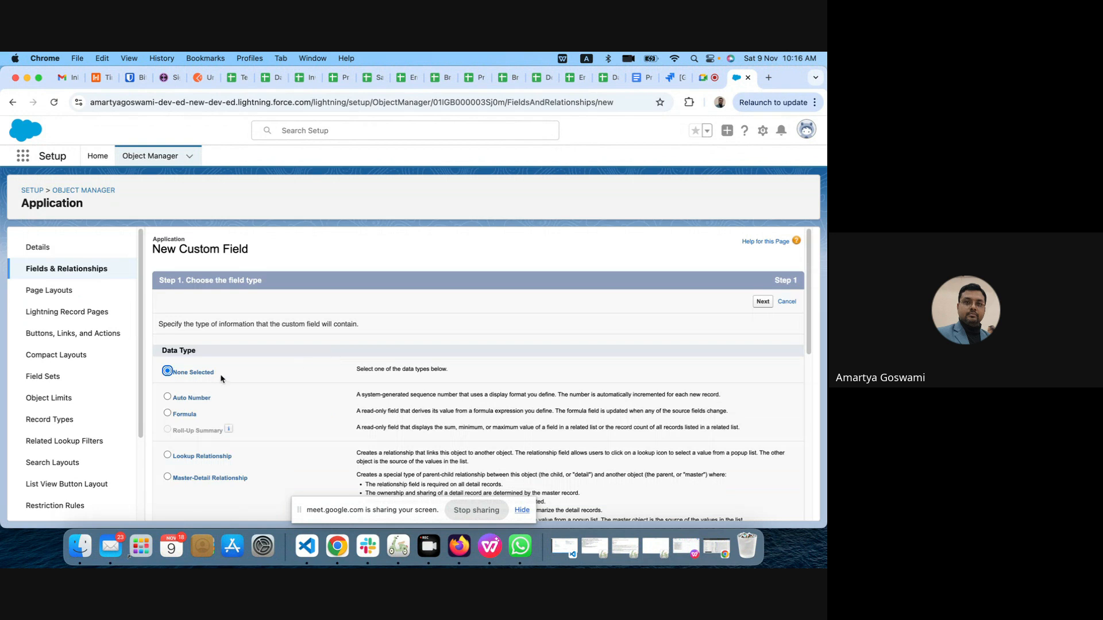
scroll(240, 414, "down", 3)
left_click(168, 406)
scroll(344, 393, "up", 4)
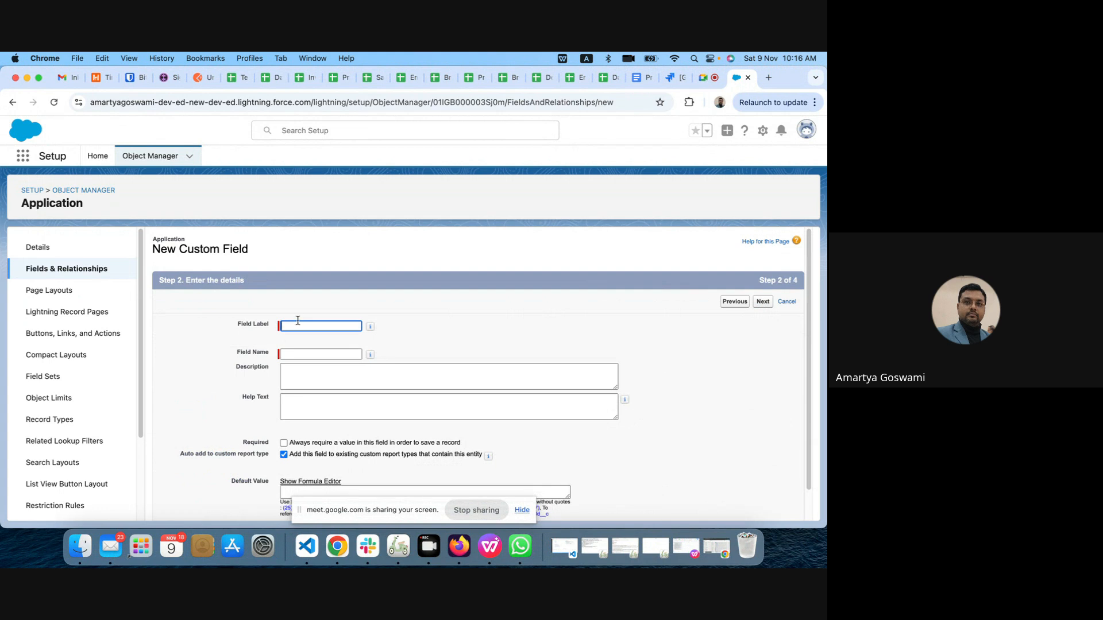
Label the new date field Start Date, with the field name Start_Date, and continue to field-level security.
left_click(299, 325)
type("Start Dt")
type("e")
key("BackSpace")
key("BackSpace")
type("ate")
left_click_drag(322, 331, 246, 326)
key("Tab")
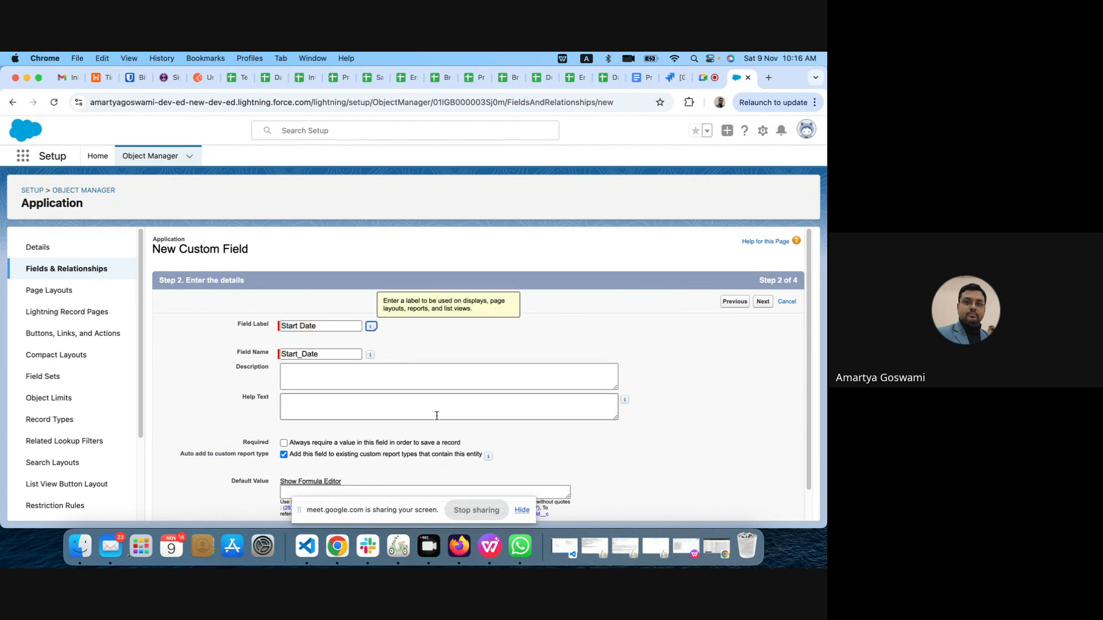
scroll(438, 414, "down", 1)
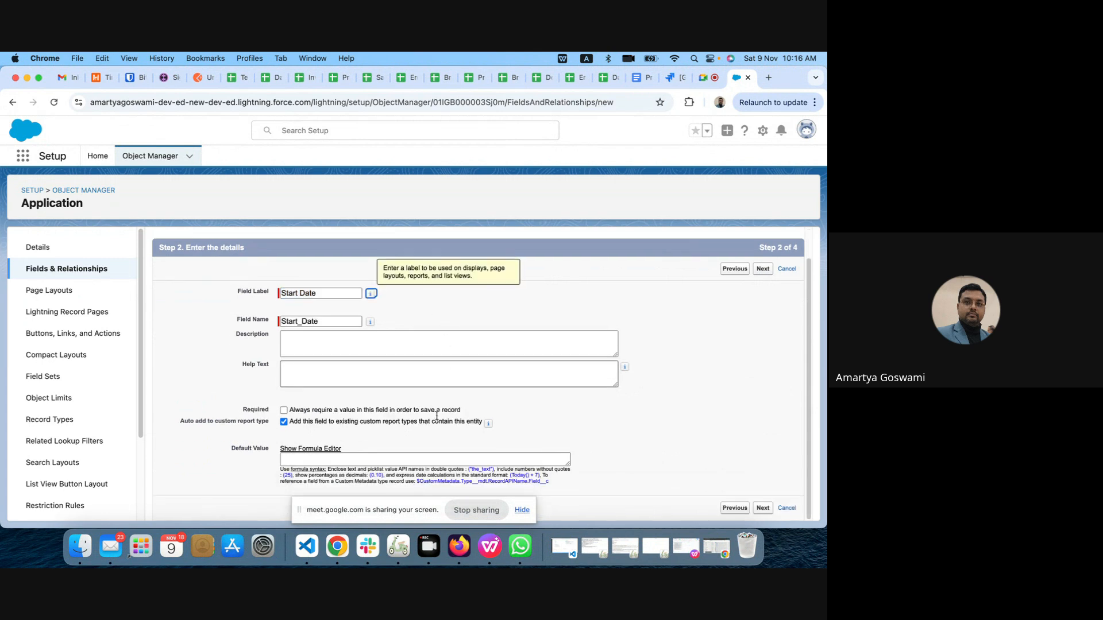
left_click(763, 270)
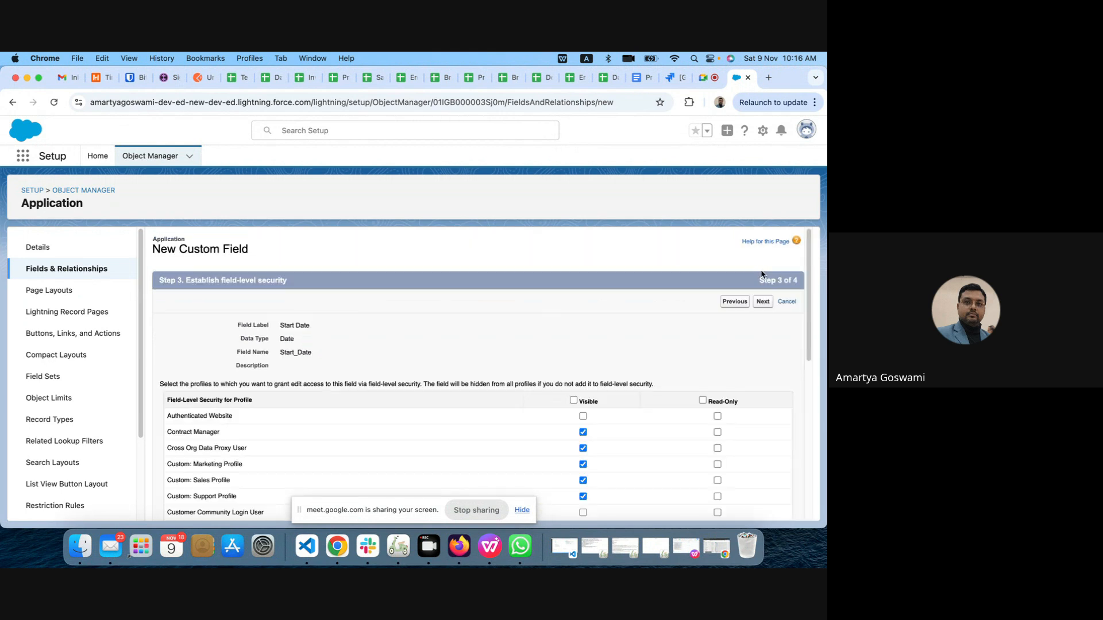
Make the Start Date field visible to all profiles, keep it on the Application Layout, and save it while starting another field.
left_click(573, 402)
left_click(766, 302)
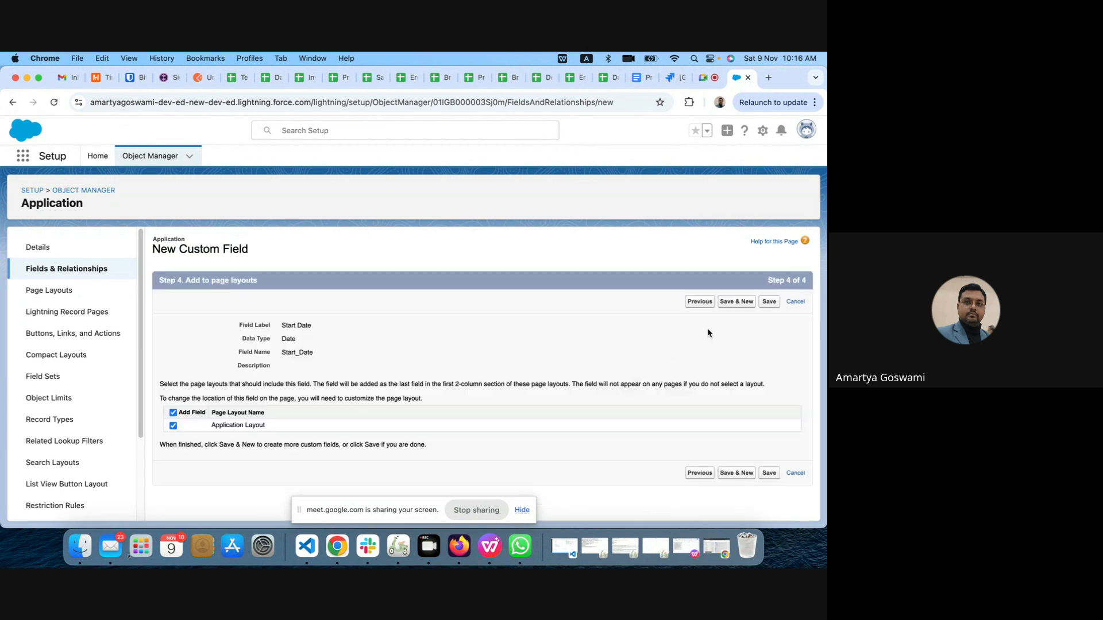
left_click(741, 301)
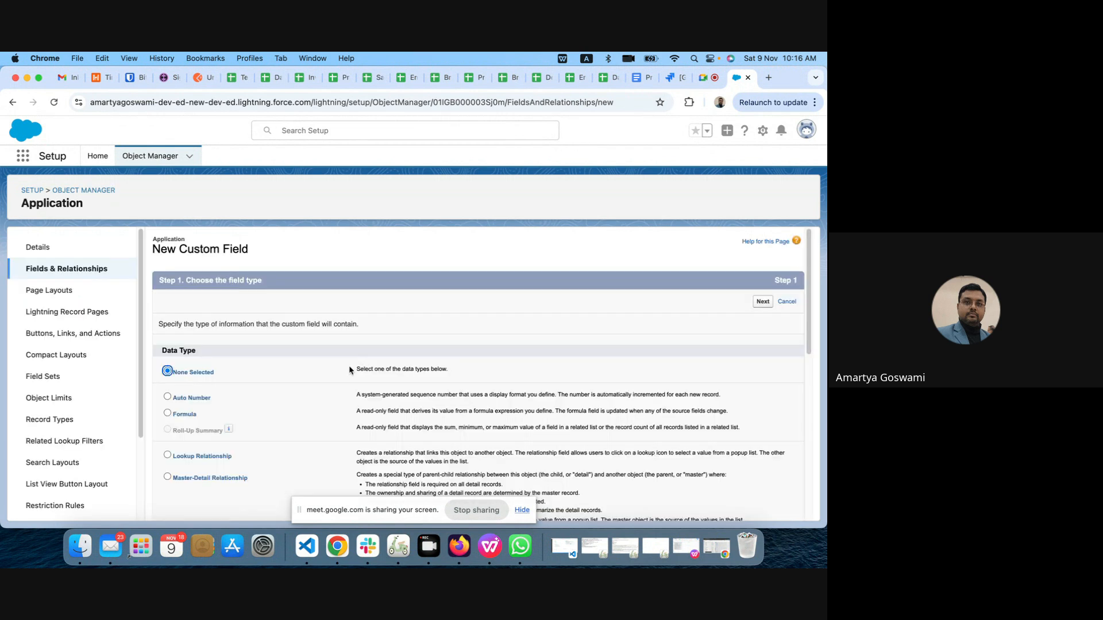
Choose the Date data type for the second custom field and label it End Date, with the field name End_Date.
scroll(242, 467, "down", 5)
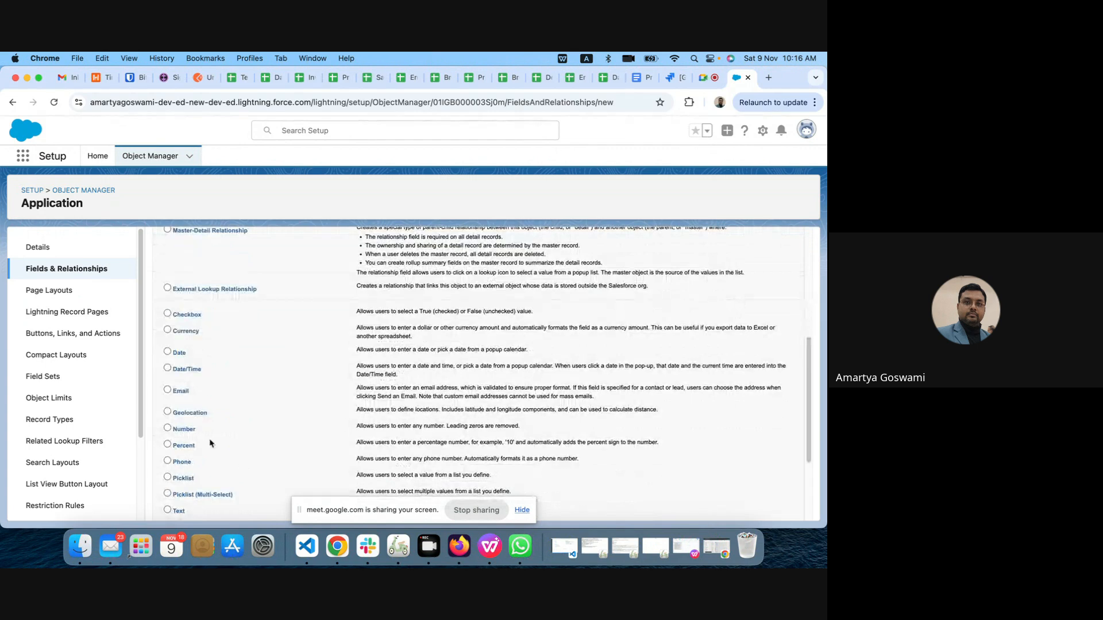
left_click(167, 352)
scroll(445, 359, "up", 5)
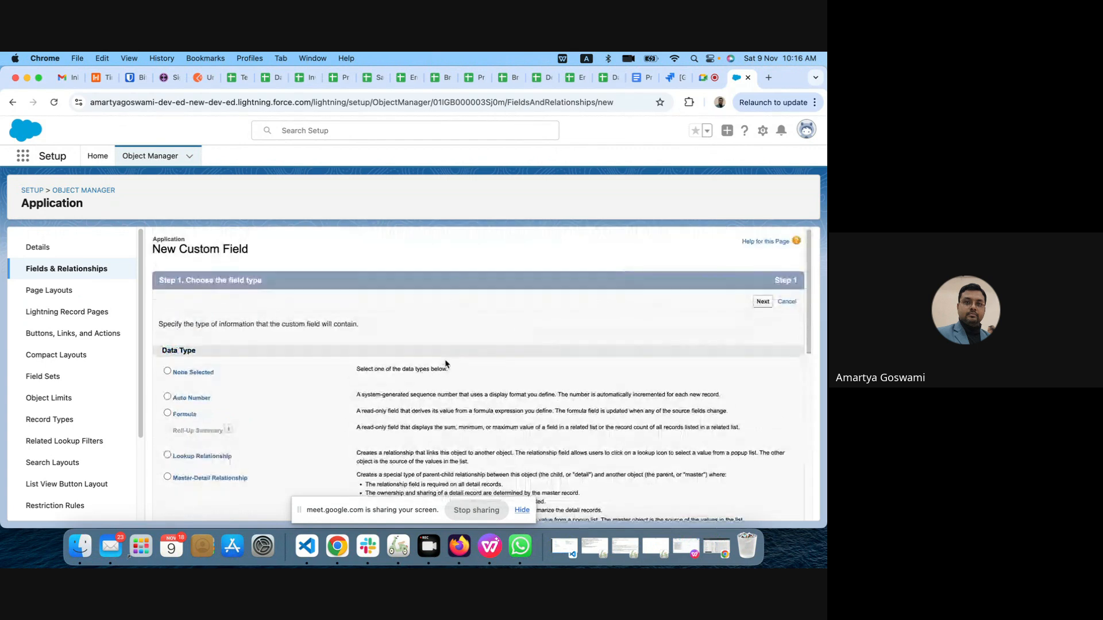
left_click(762, 302)
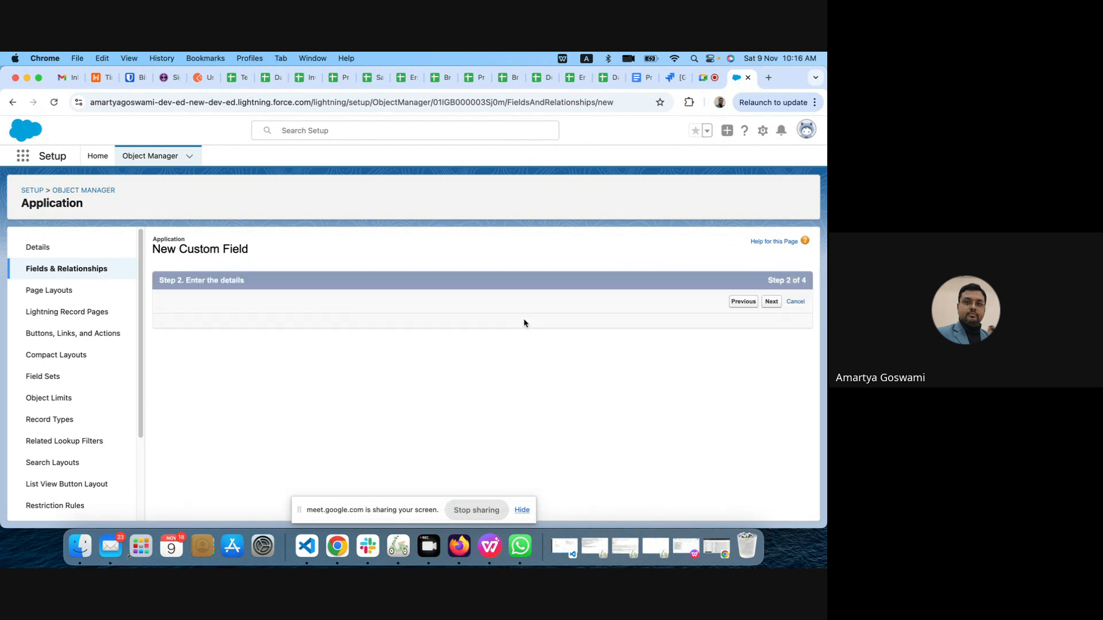
type("Start Date")
double_click(289, 326)
type("End Date")
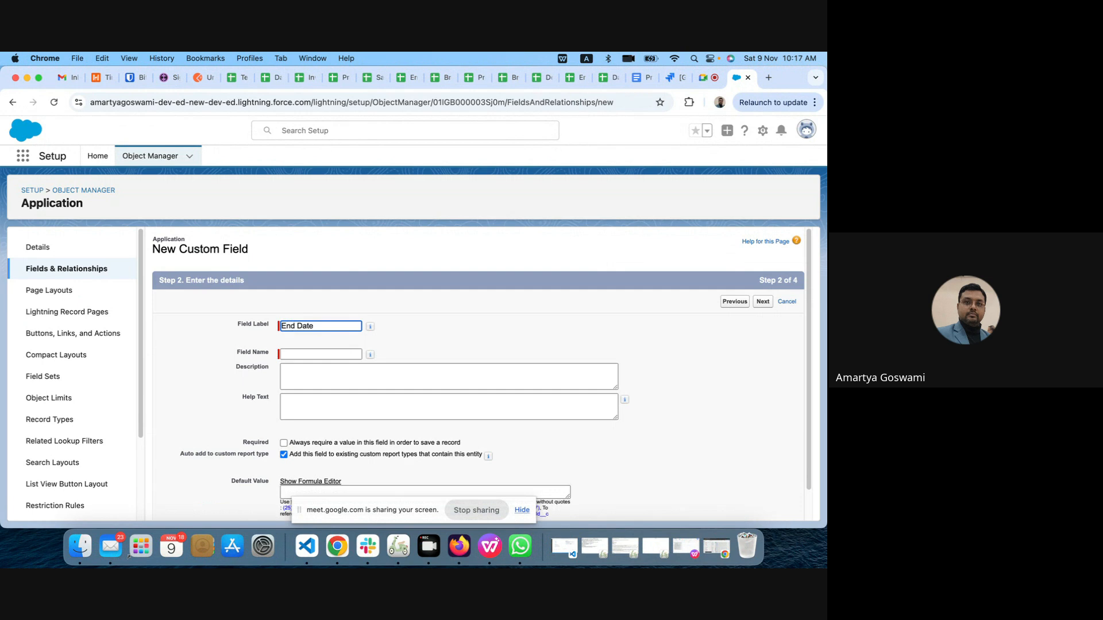
left_click(552, 332)
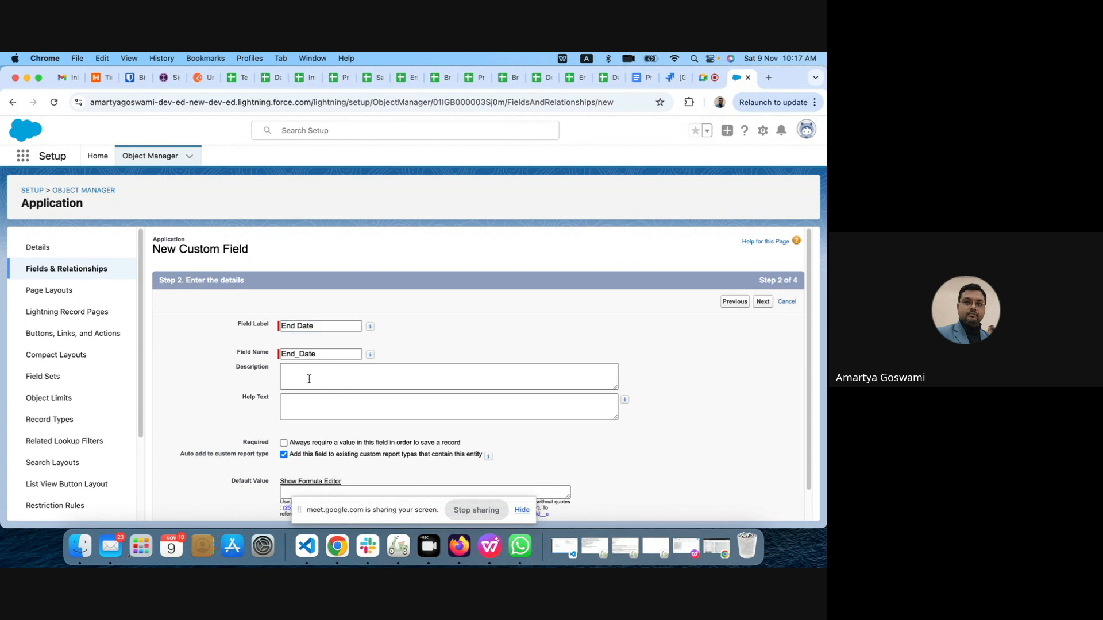
Set the End Date field's help text to "Please put the end date" and continue to field-level security.
left_click(321, 402)
type("Ple")
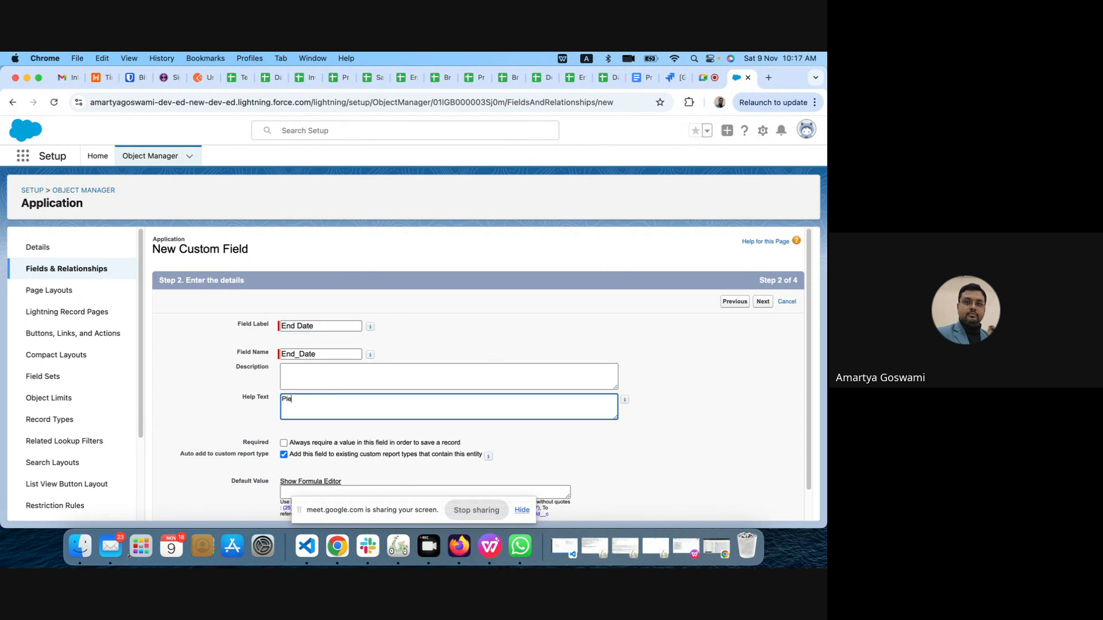
type("ase put the end date")
left_click(762, 302)
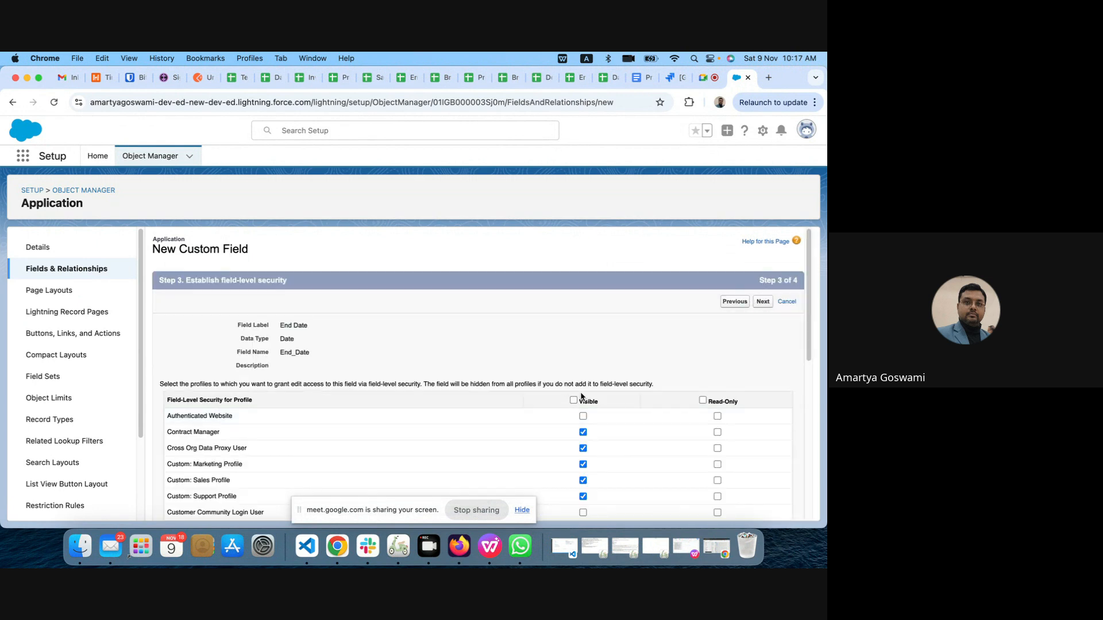
Make the End Date field visible to all profiles, keep it on the Application Layout, and save it.
left_click(574, 401)
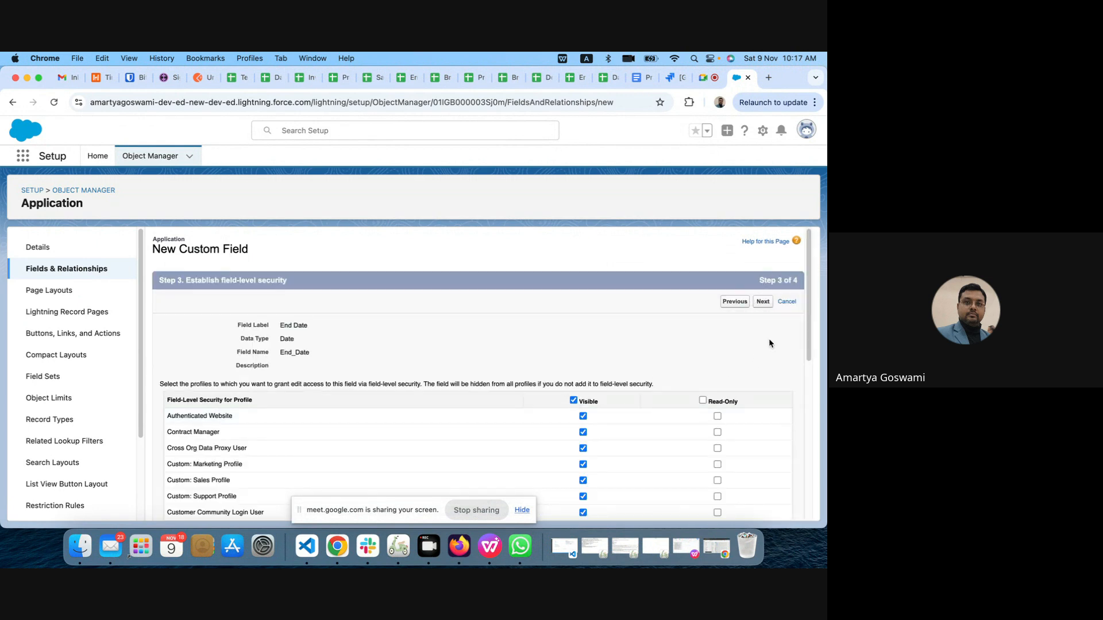
left_click(763, 303)
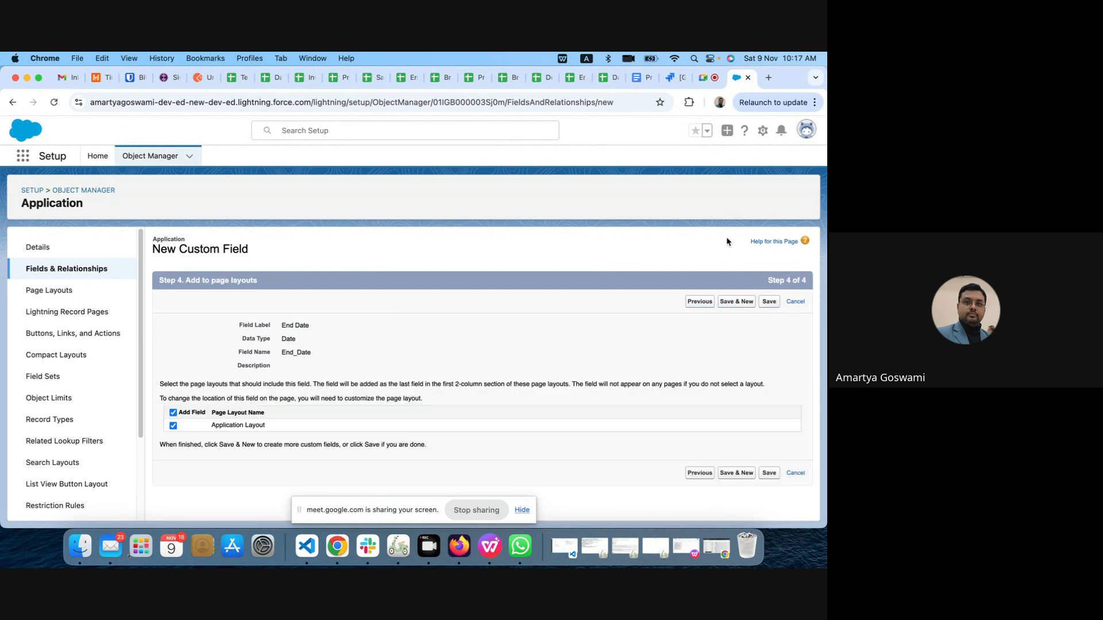
left_click(769, 303)
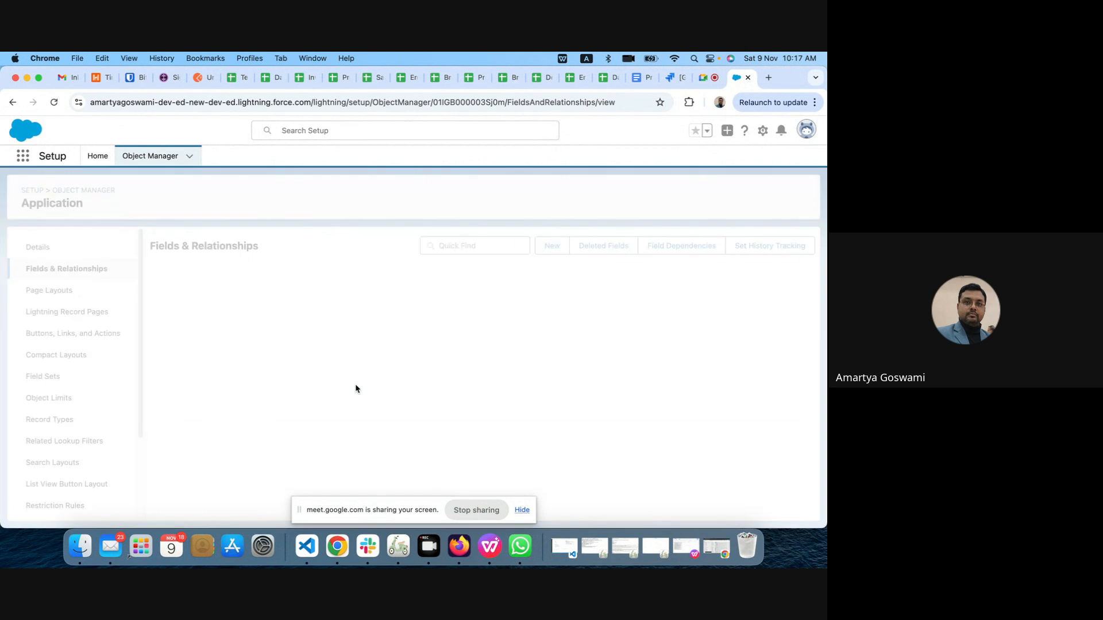
Start defining another custom object from the Object Manager.
left_click(150, 156)
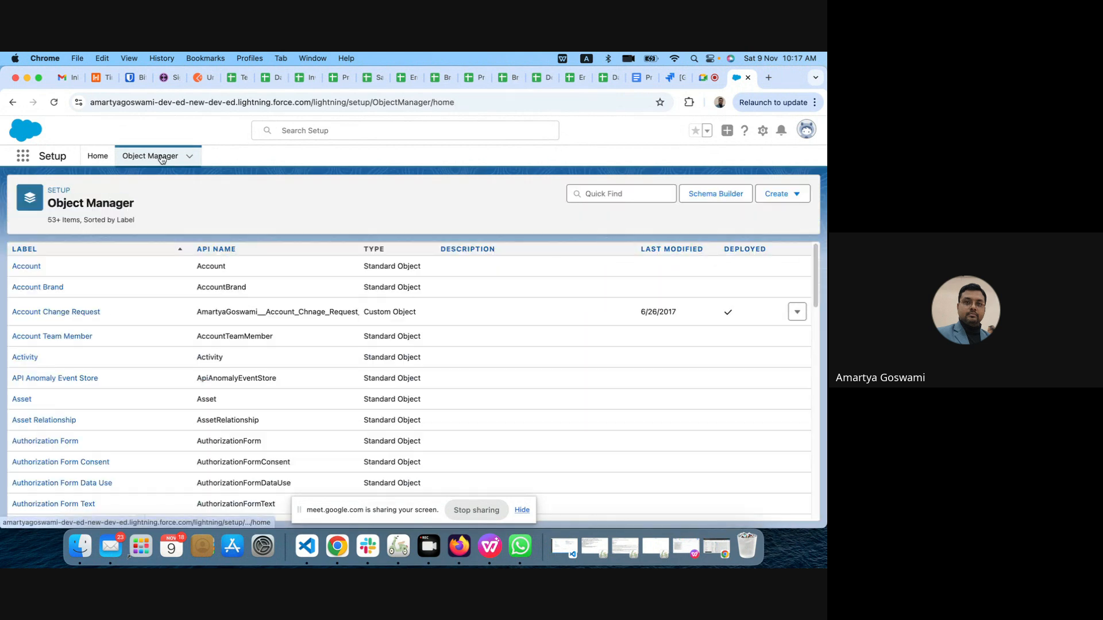
left_click(780, 195)
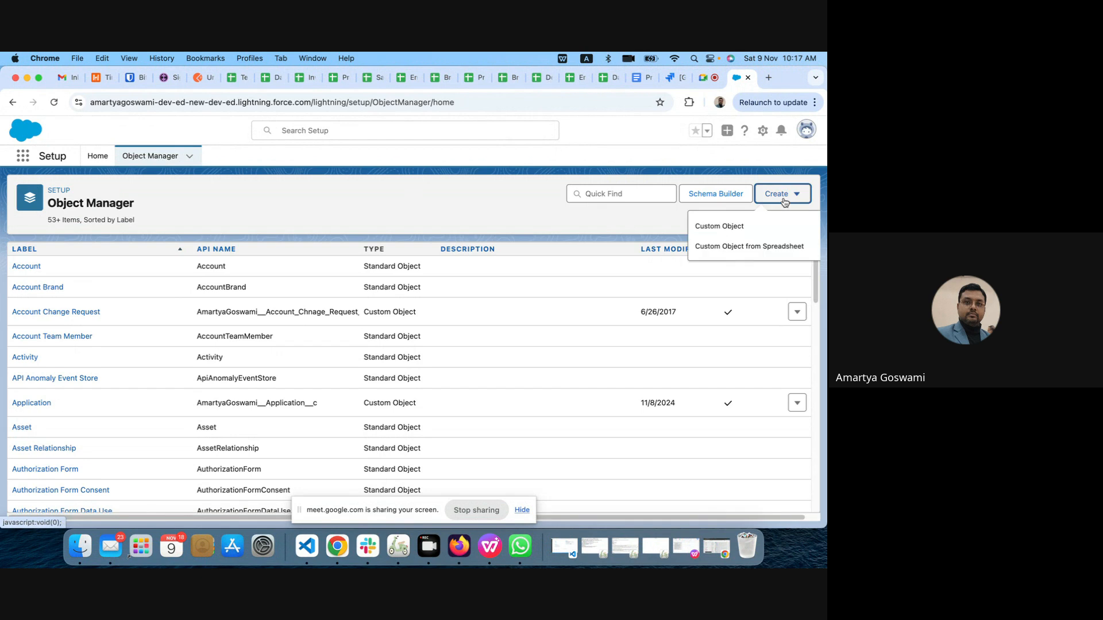
left_click(741, 228)
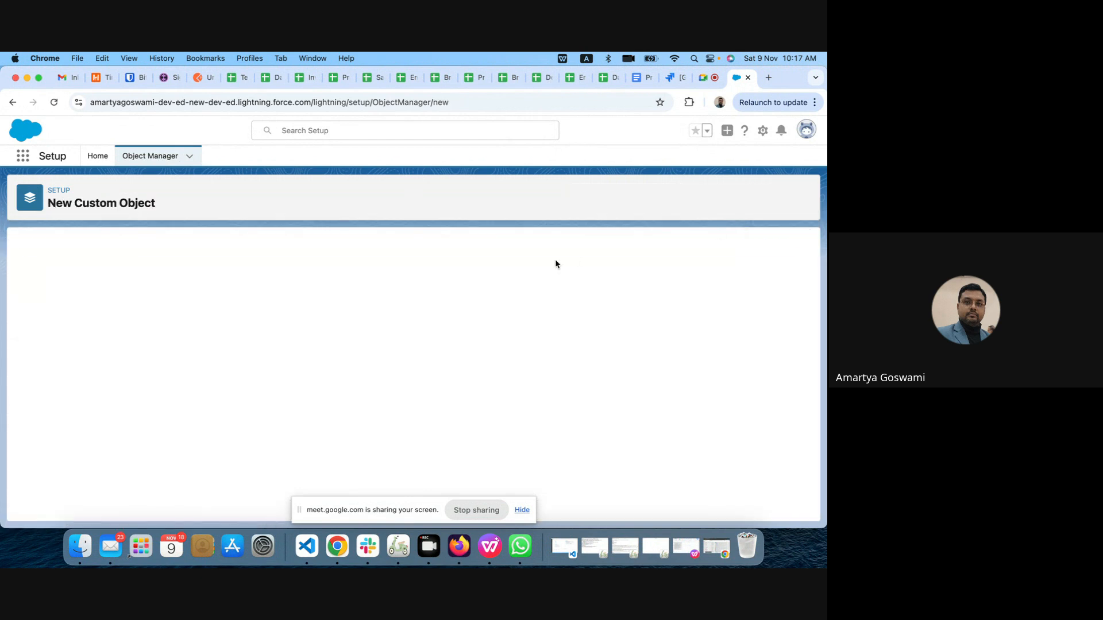
left_click(184, 340)
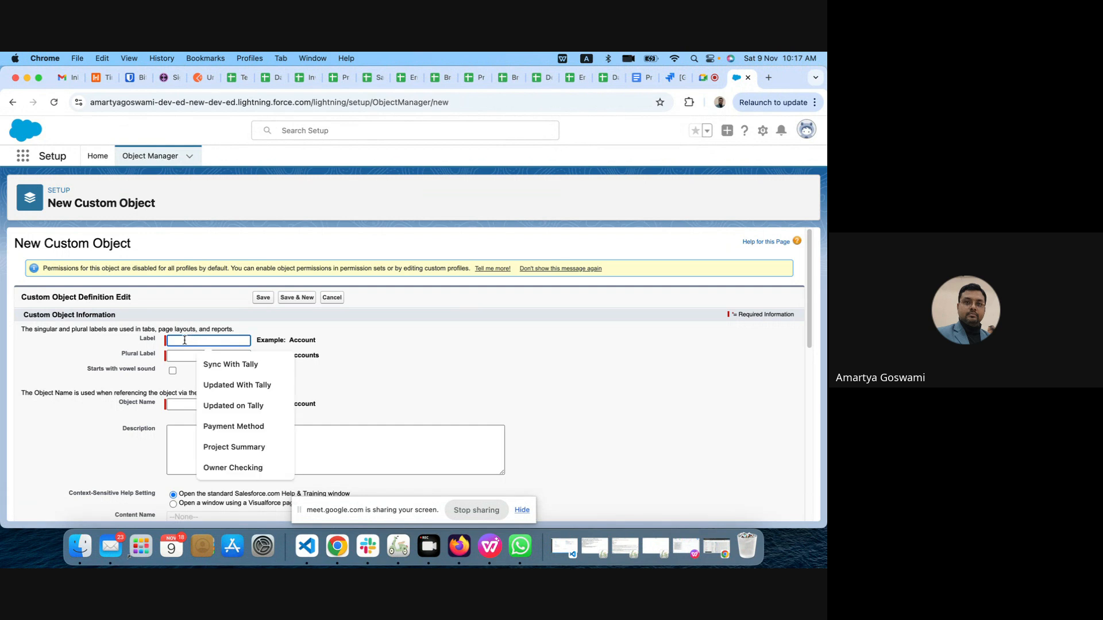
type("A")
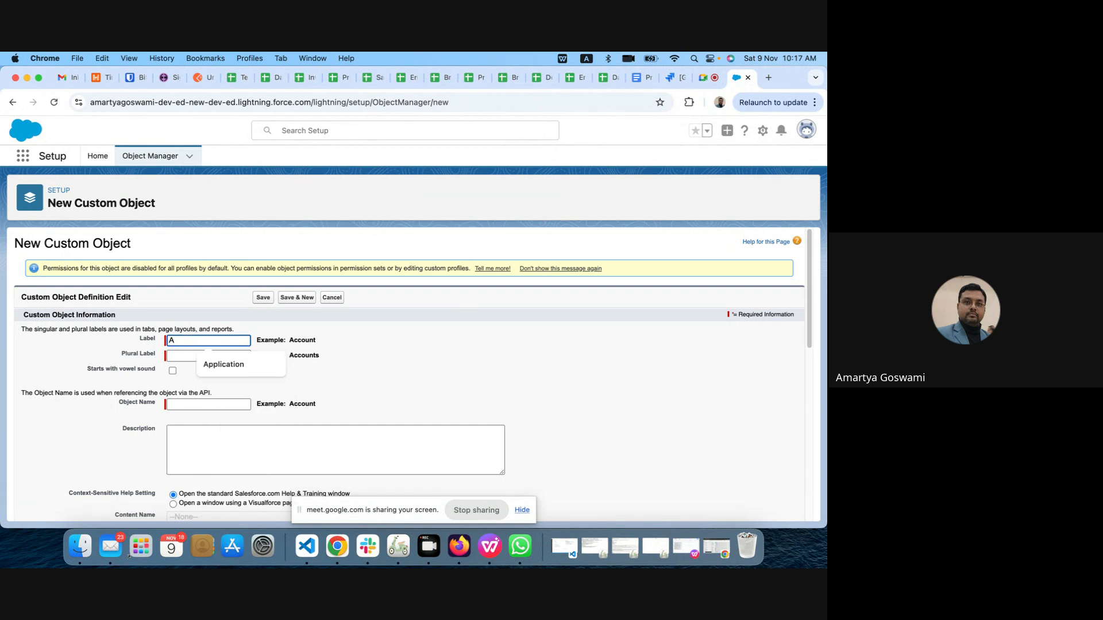
type("c")
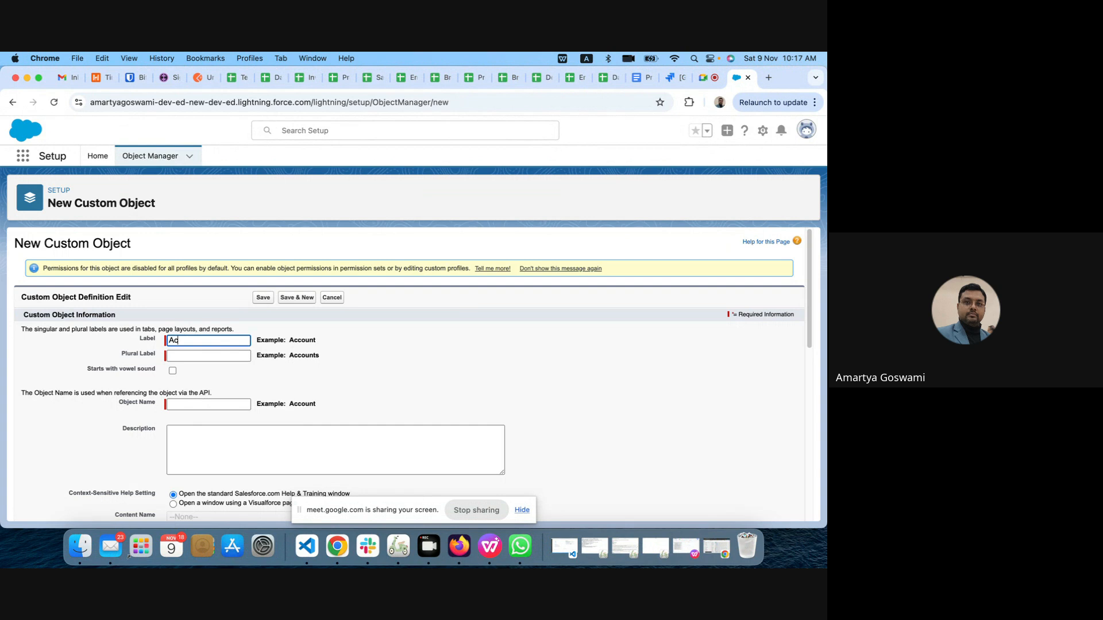
key("BackSpace")
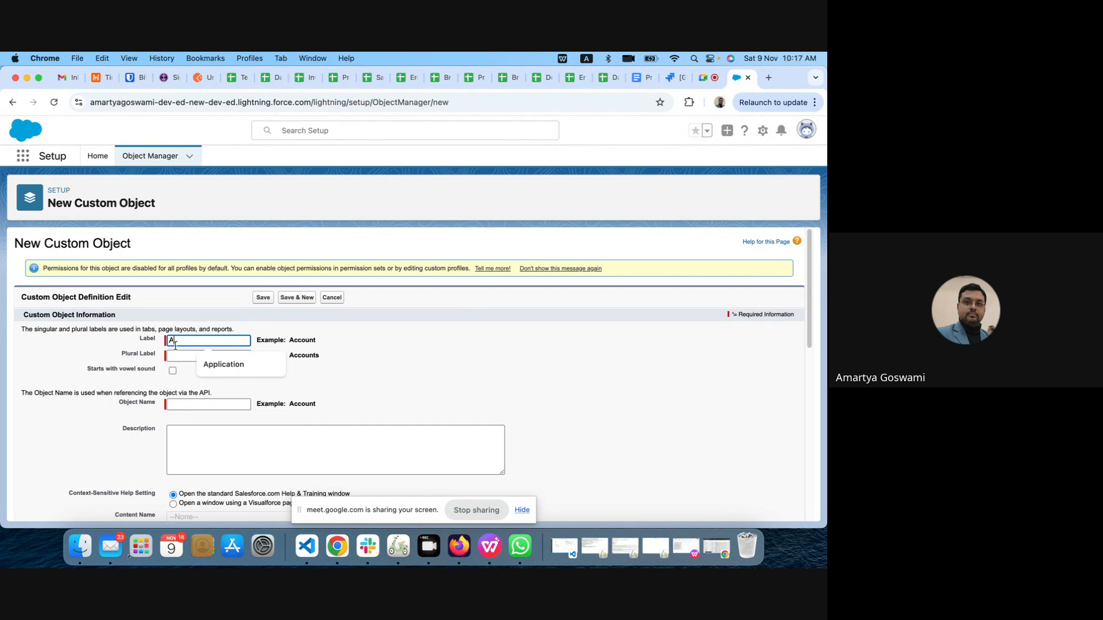
left_click(224, 364)
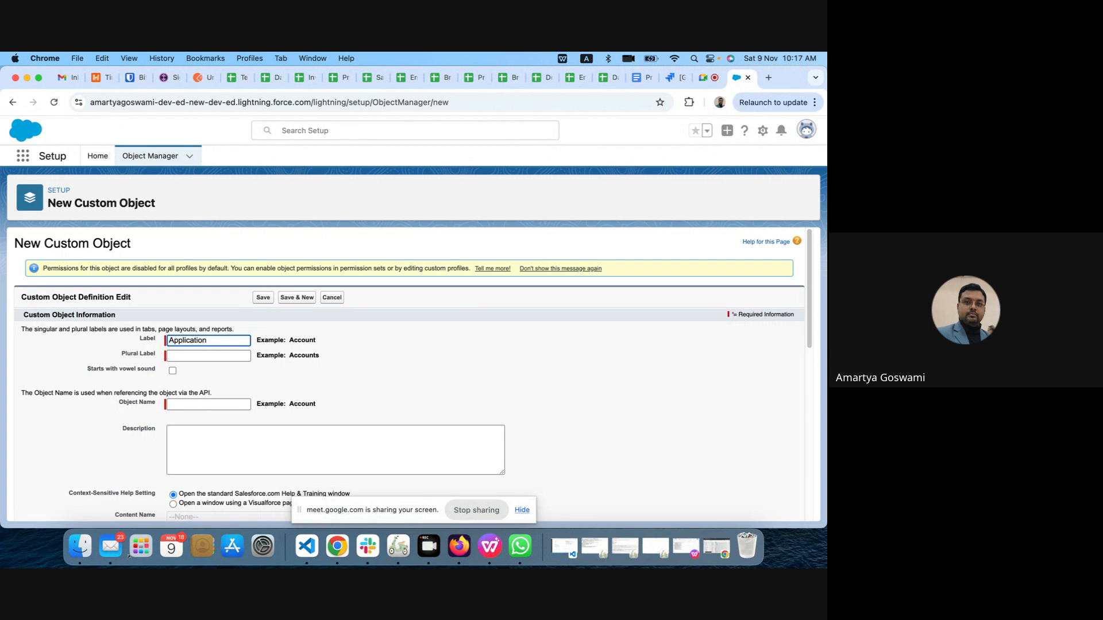
key("BackSpace")
key("BackSpace")
key("BackSpace")
key("BackSpace")
key("BackSpace")
key("BackSpace")
key("BackSpace")
key("BackSpace")
key("BackSpace")
key("BackSpace")
key("BackSpace")
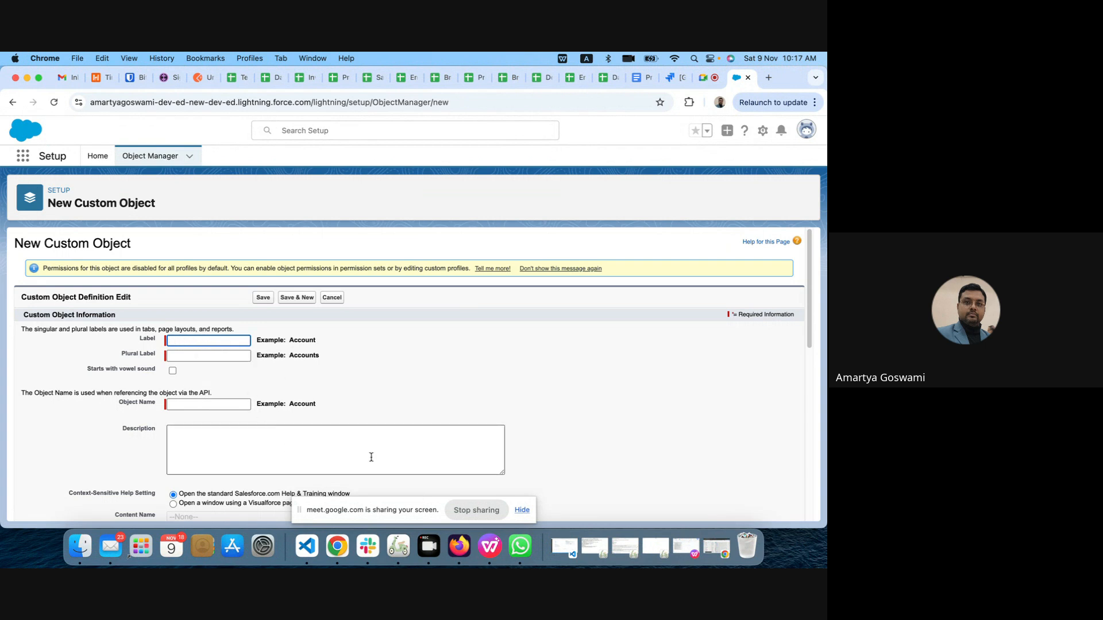
left_click(488, 515)
left_click(488, 515)
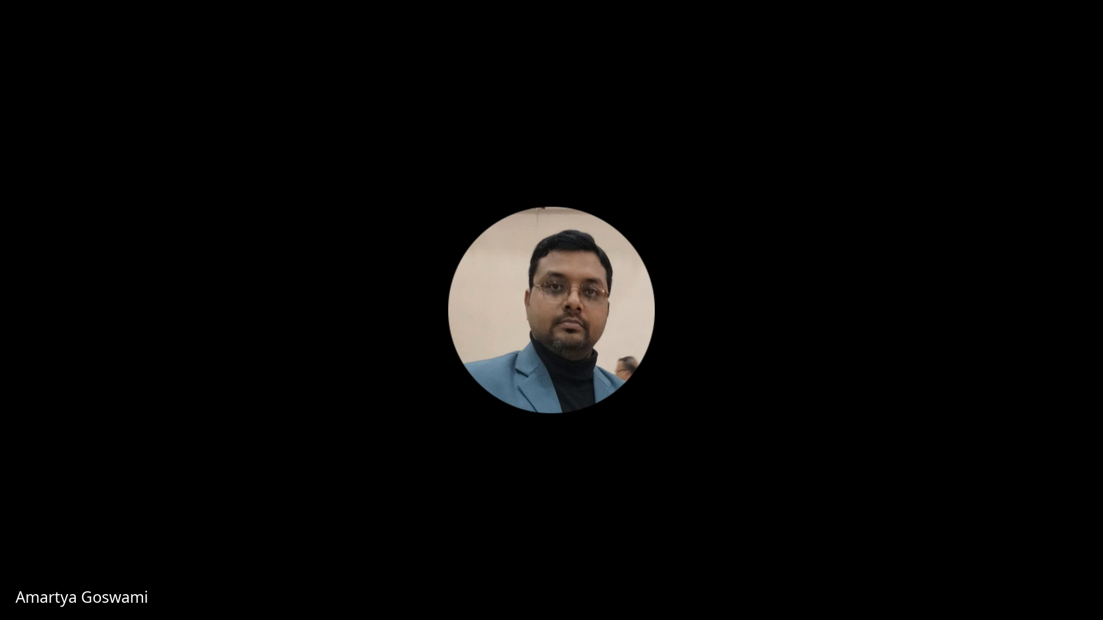
Allow reports, activities, field history tracking and search for the Academic Details object, add the Notes and Attachments related list, and save it.
scroll(254, 443, "down", 3)
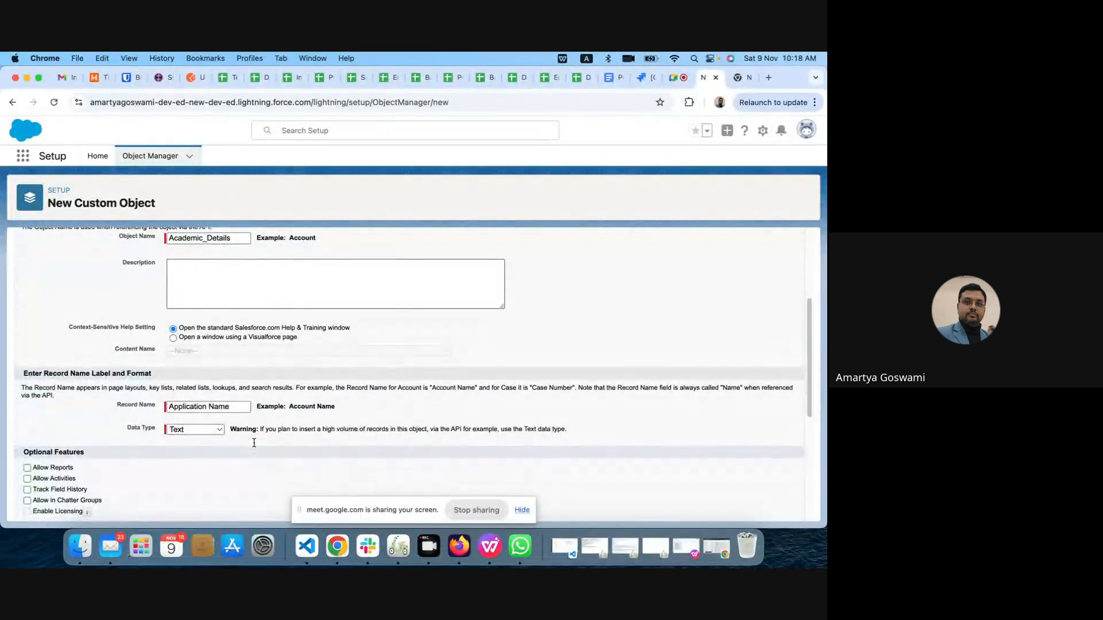
scroll(253, 443, "down", 5)
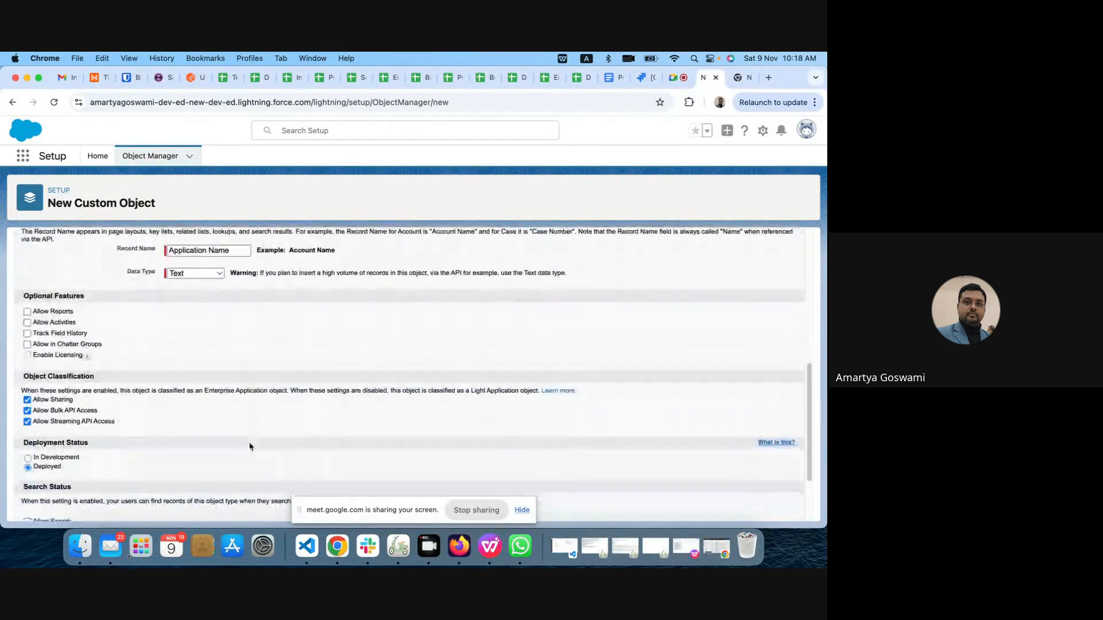
left_click(27, 311)
left_click(27, 322)
left_click(27, 333)
scroll(56, 455, "down", 3)
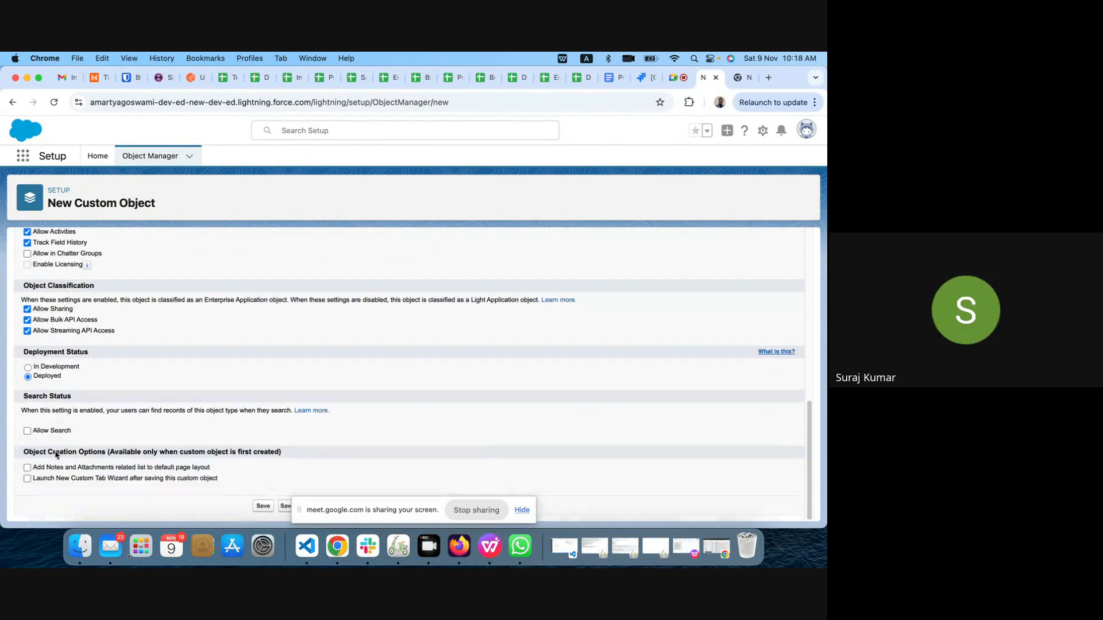
left_click(27, 430)
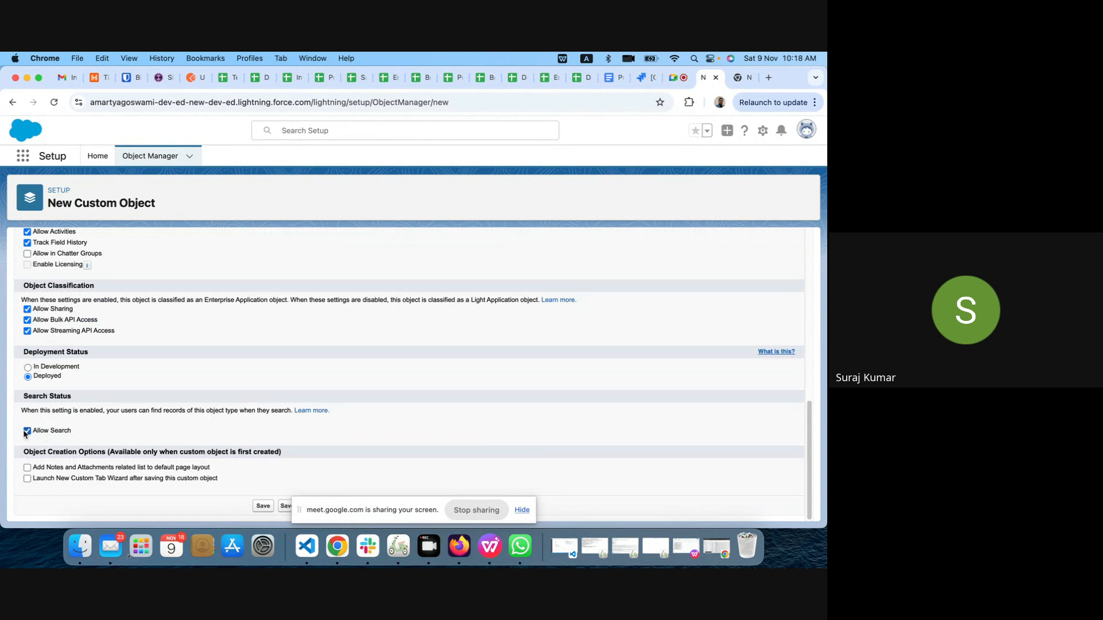
left_click(27, 468)
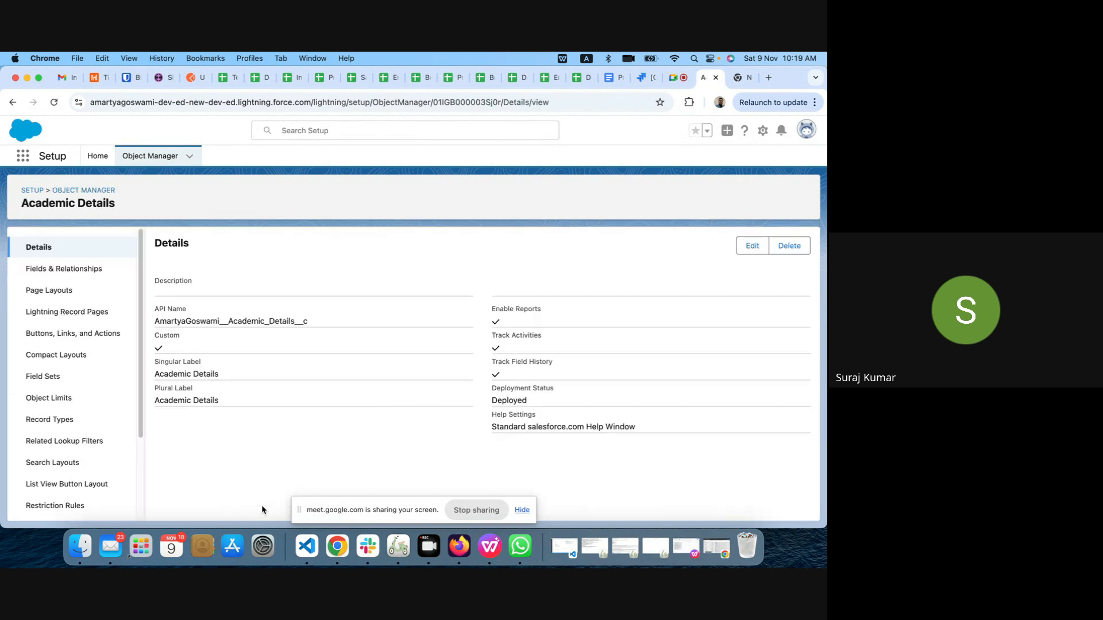
Start a new custom field on the Academic Details object with the Text data type and continue to its details.
left_click(52, 271)
left_click(553, 246)
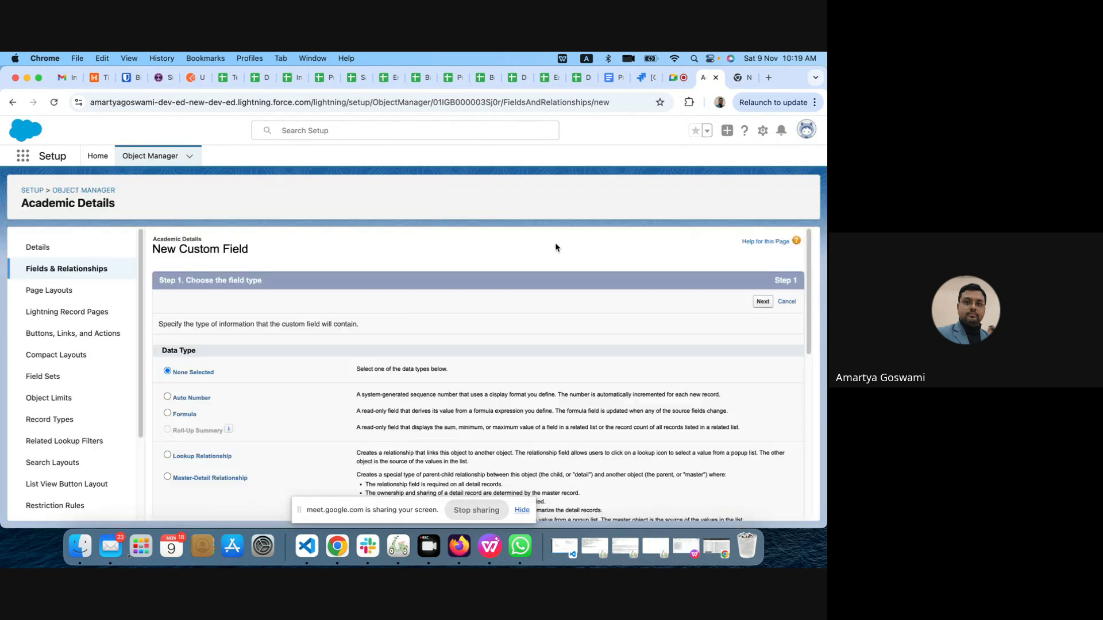
scroll(321, 428, "down", 10)
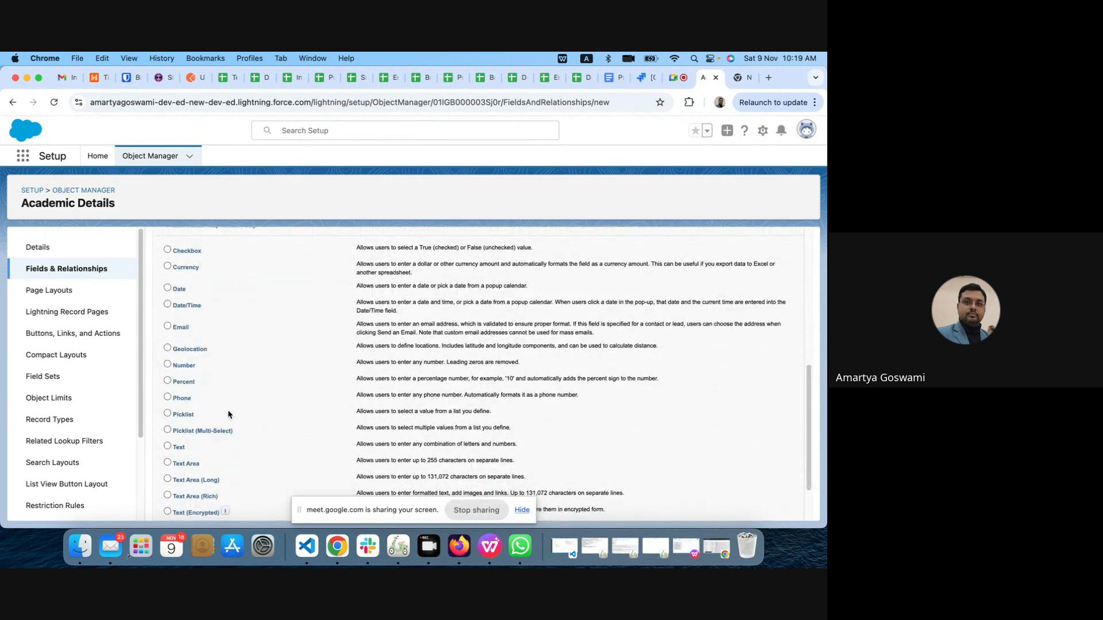
left_click(167, 447)
scroll(484, 358, "up", 10)
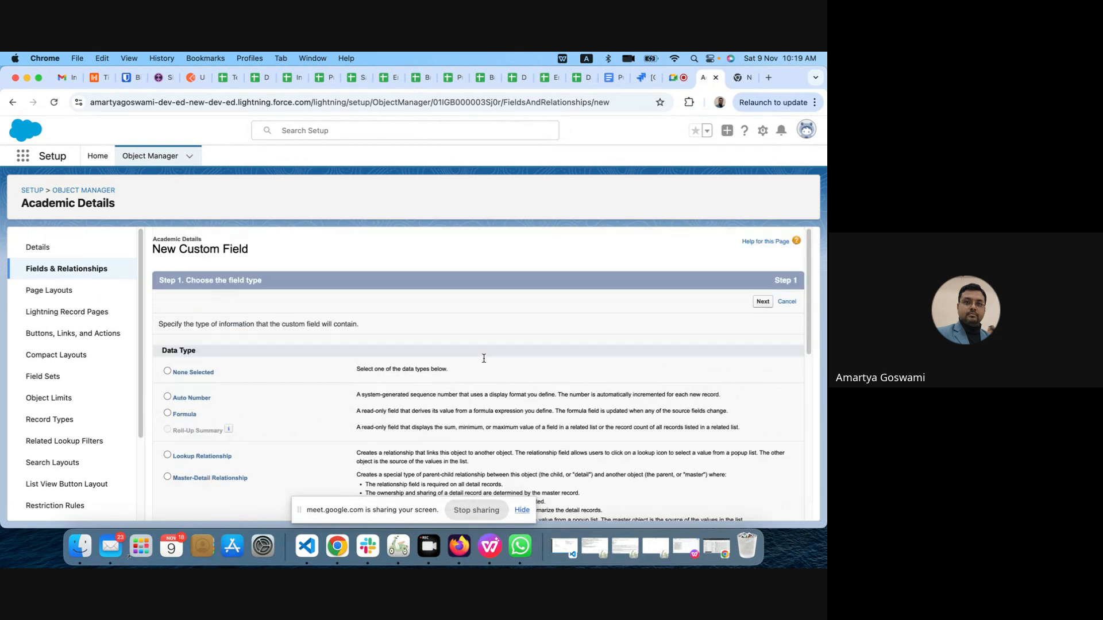
left_click(763, 303)
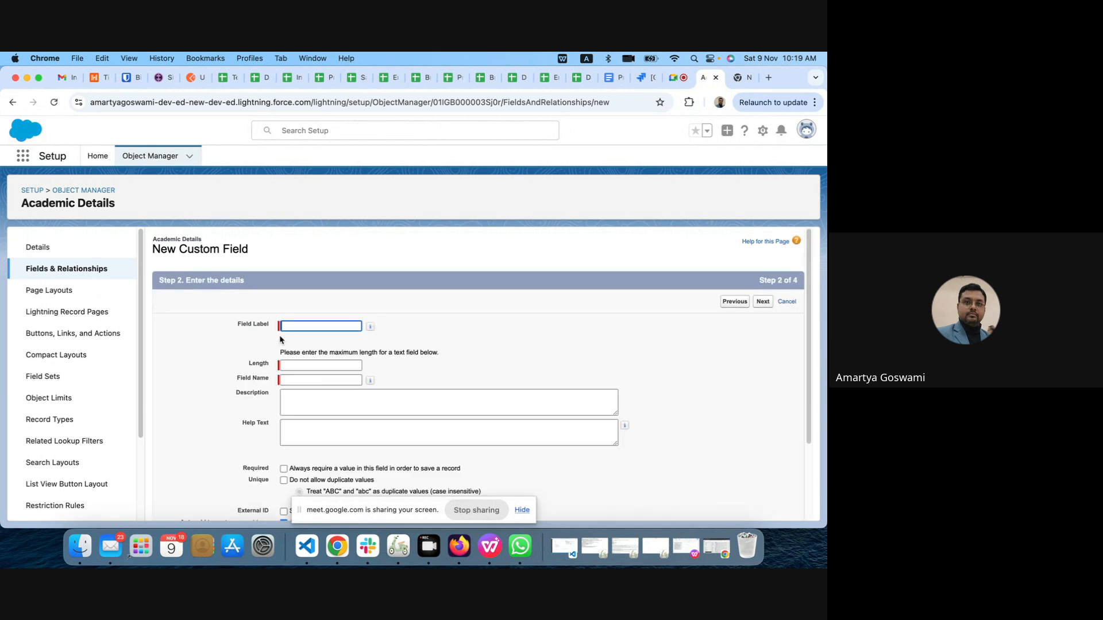
Label the text field Grade with a length of 255, make it required, and continue to field-level security.
type("Gradce")
key("BackSpace")
key("BackSpace")
left_click(304, 365)
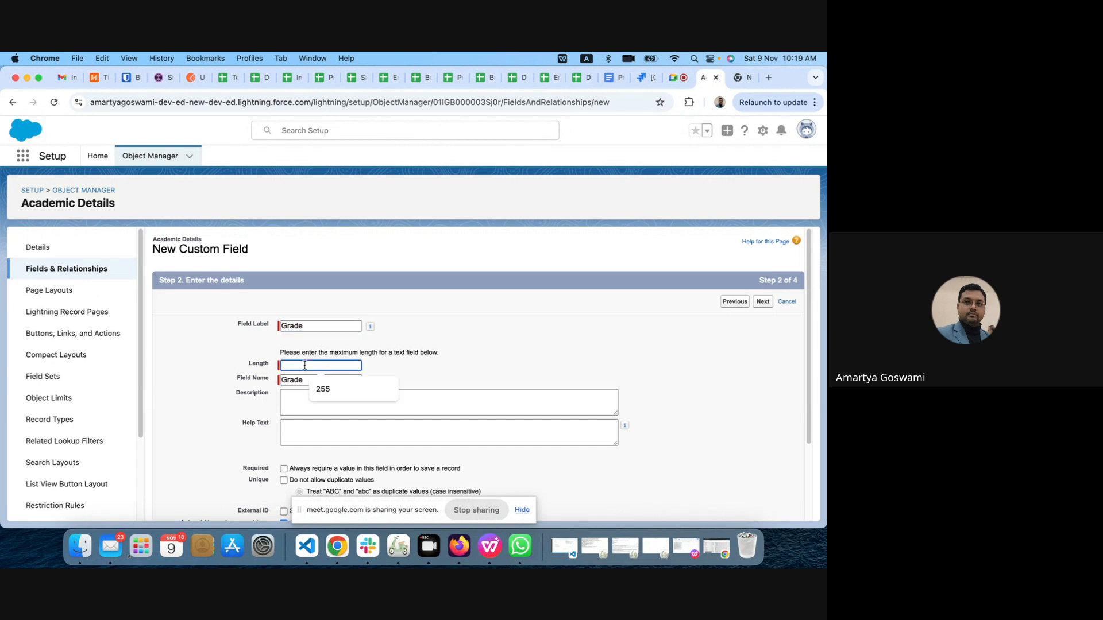
type("255")
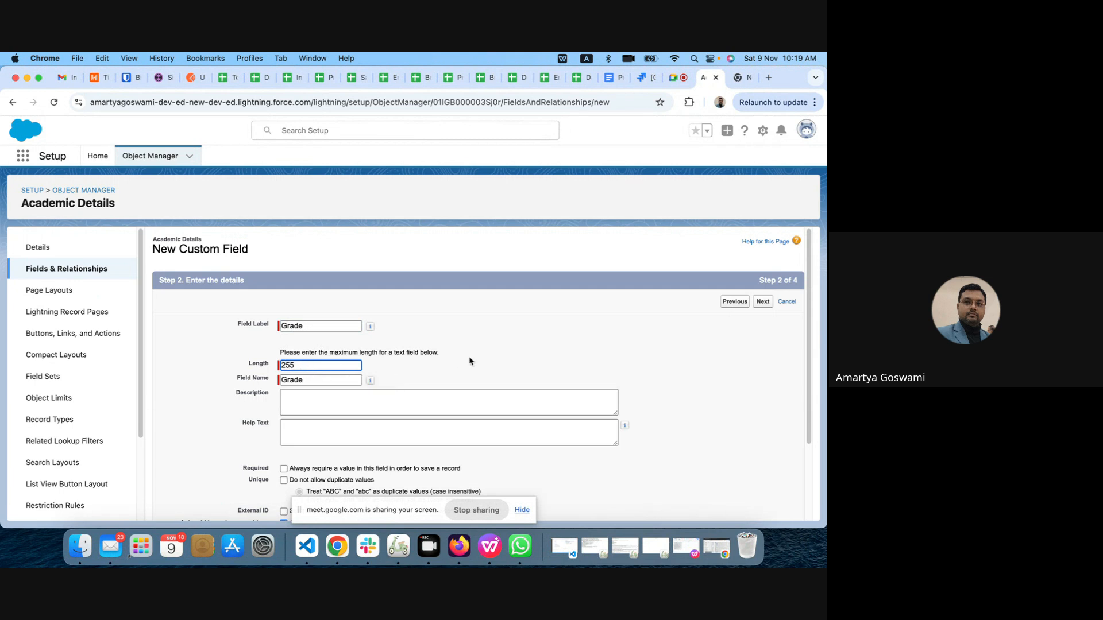
scroll(470, 361, "down", 3)
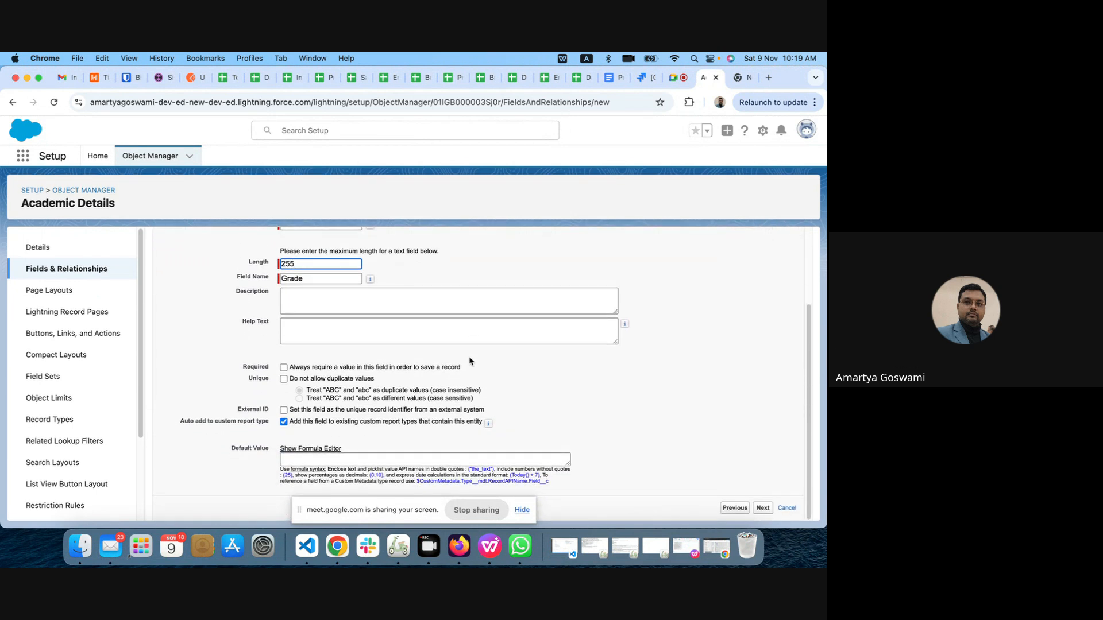
left_click(283, 368)
left_click(763, 508)
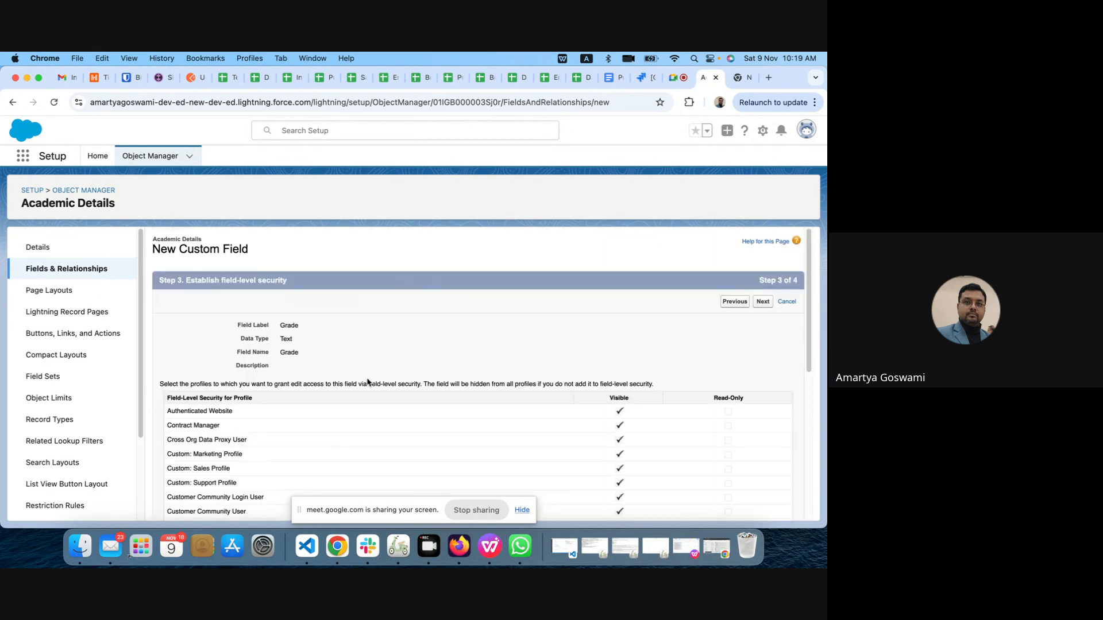
Keep the Grade field visible to all profiles and on the Academic Details Layout, and save it while starting another field.
scroll(733, 381, "down", 5)
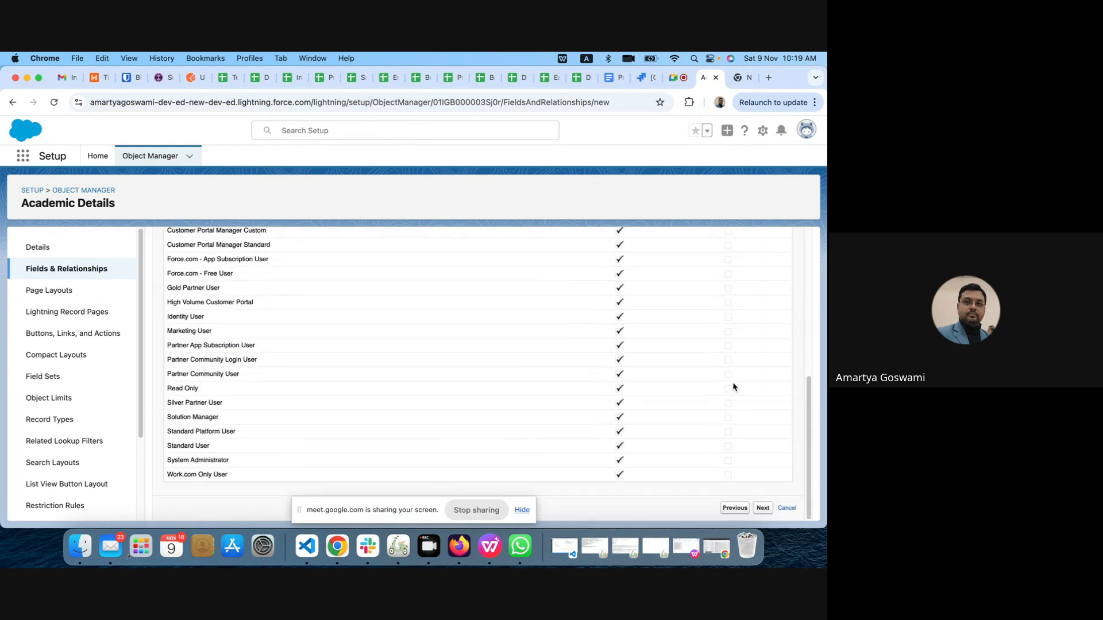
scroll(732, 381, "up", 5)
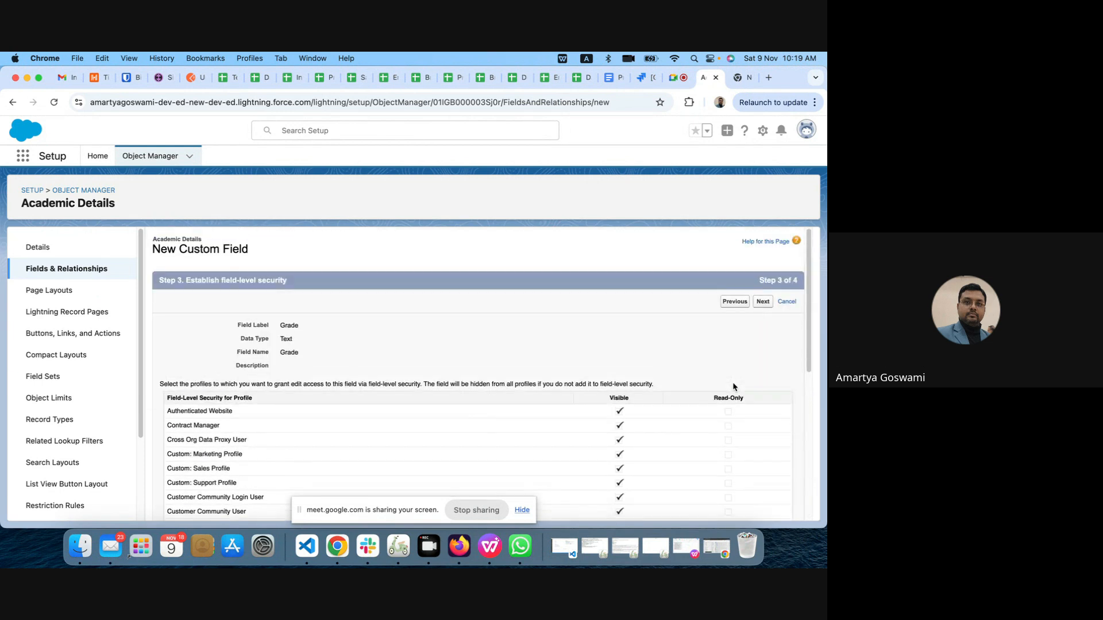
left_click(762, 303)
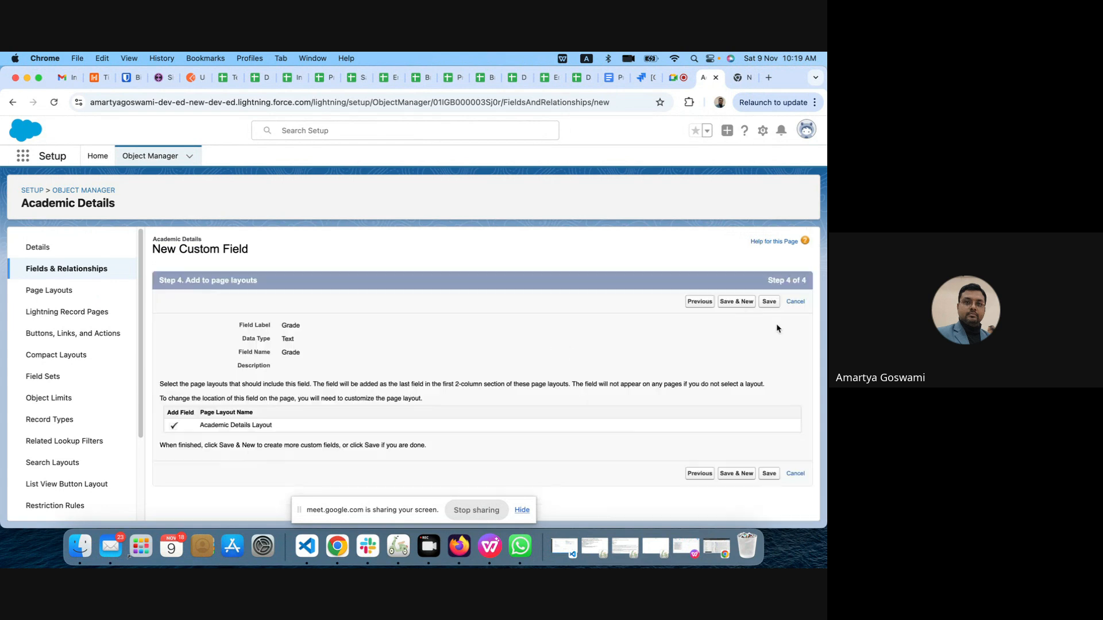
left_click(741, 303)
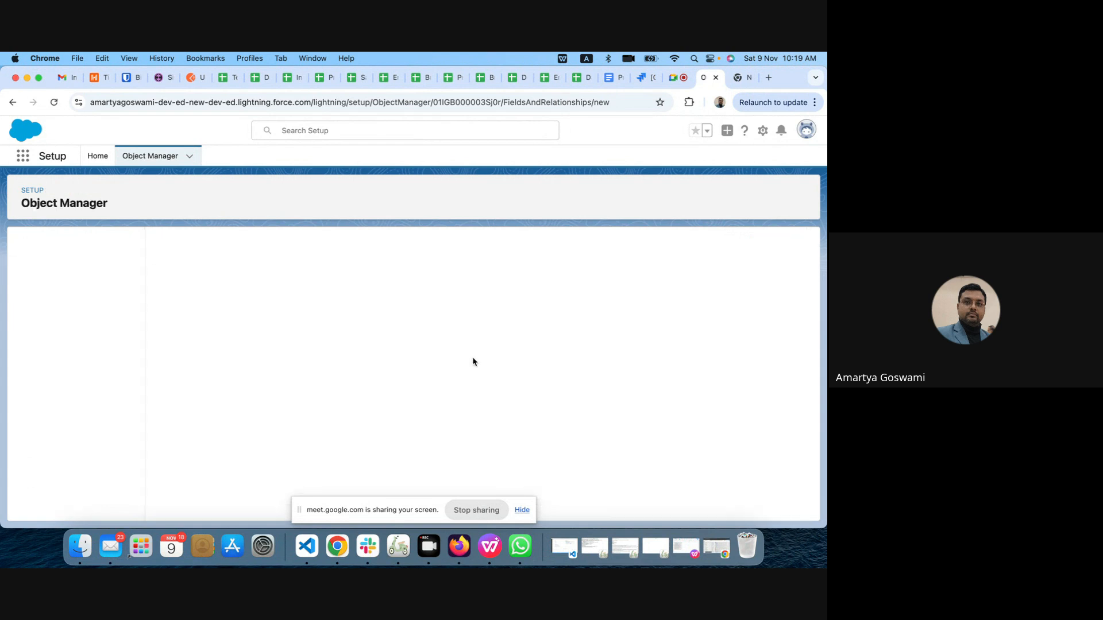
Choose the Percent data type for the second Academic Details field and continue to its details.
scroll(204, 413, "down", 5)
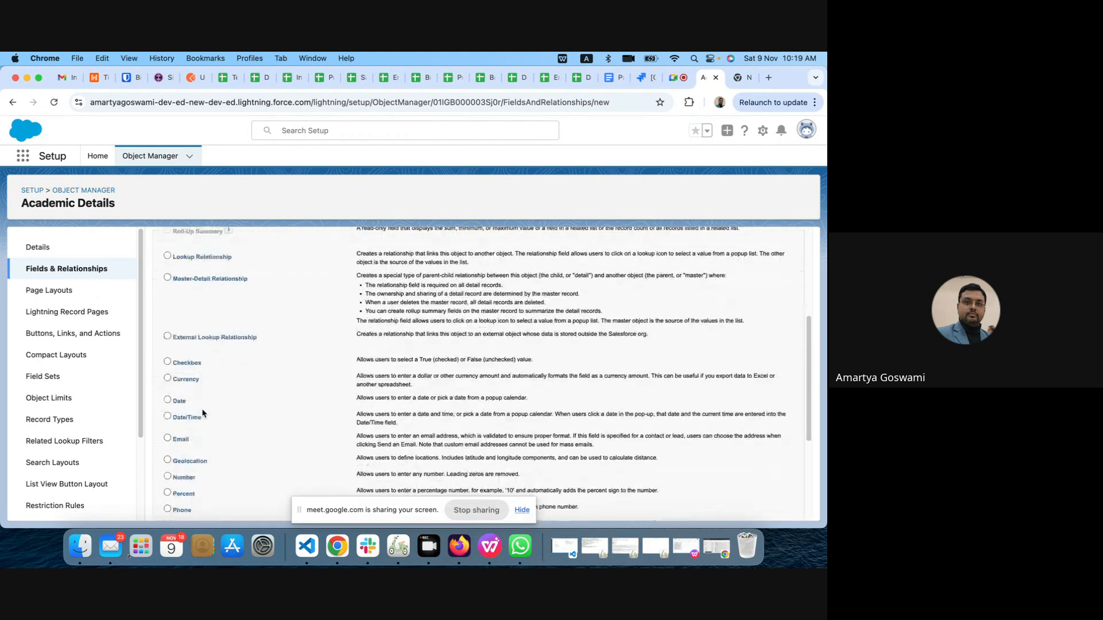
scroll(202, 413, "down", 2)
left_click(168, 416)
scroll(567, 375, "up", 10)
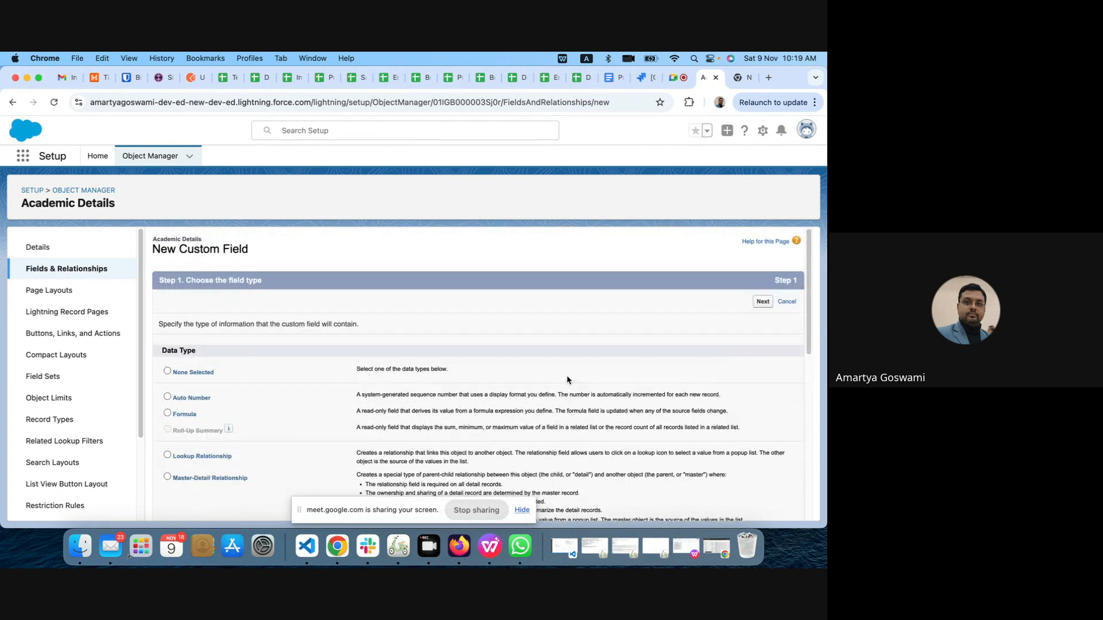
left_click(762, 302)
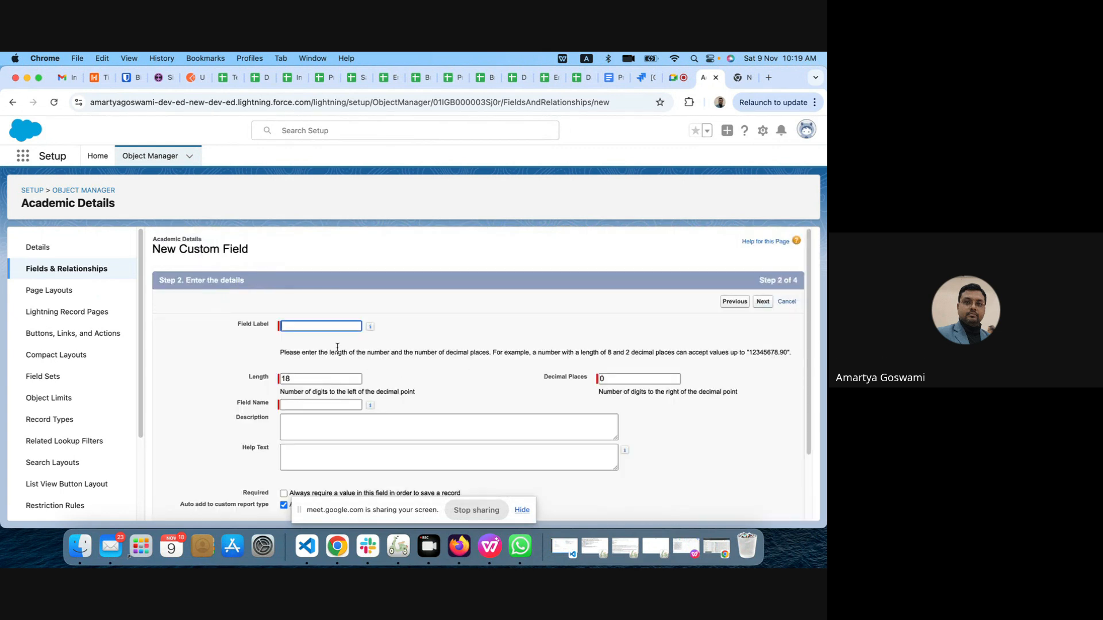
left_click(309, 327)
type("Per")
key("BackSpace")
key("BackSpace")
key("BackSpace")
type("Num")
key("BackSpace")
key("BackSpace")
key("BackSpace")
Label the new field Result Percent and set its decimal places to 2.
type("Percent")
left_click(282, 325)
type("Result")
scroll(427, 381, "down", 1)
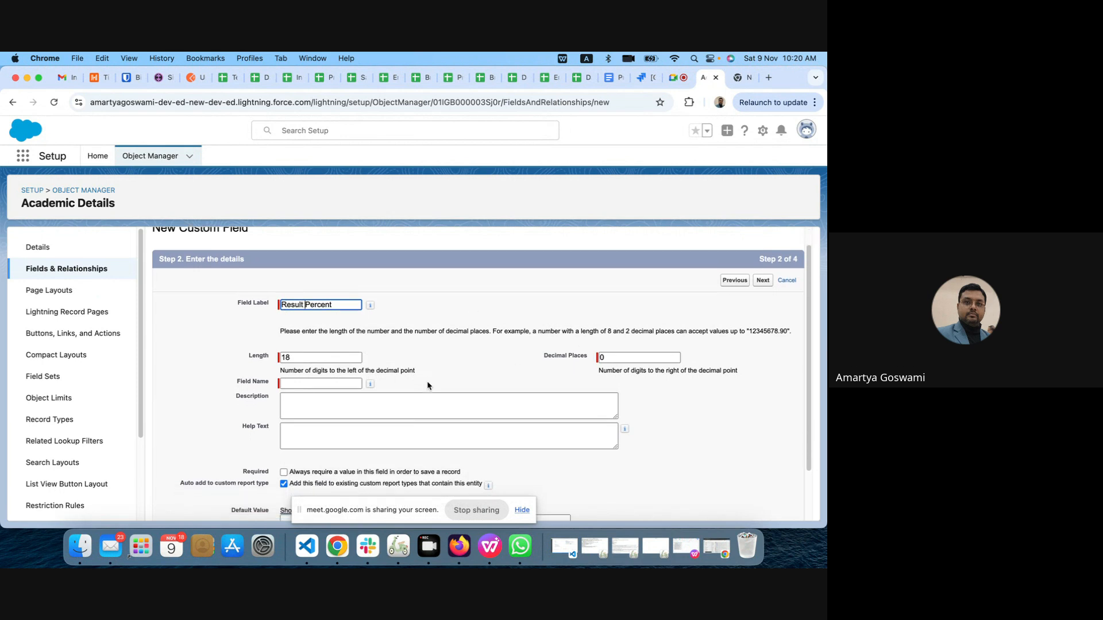
left_click(615, 358)
type("2")
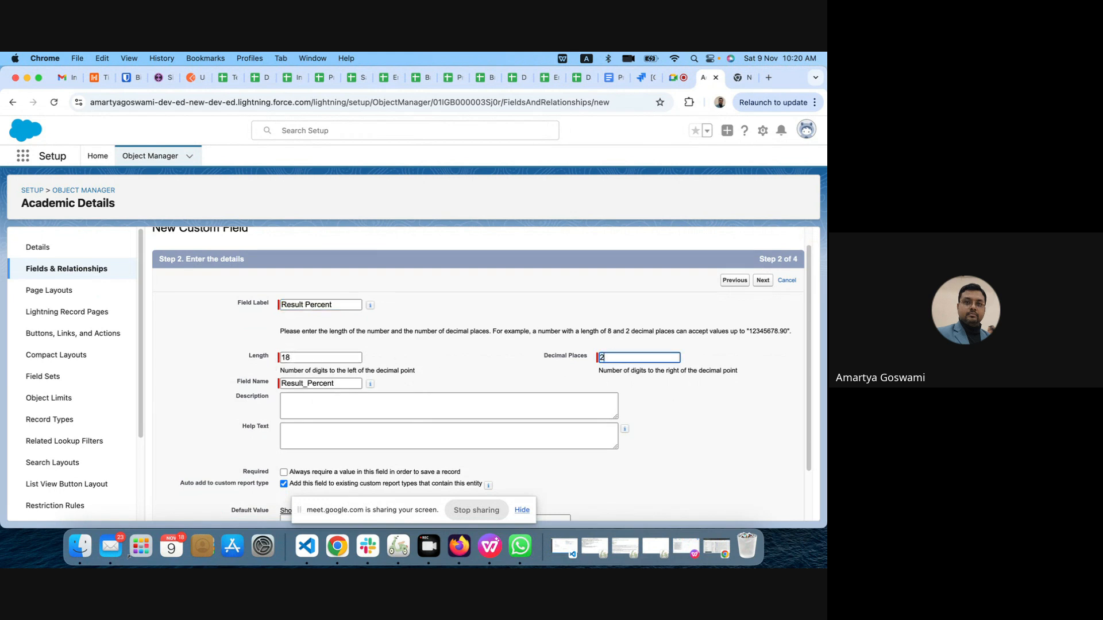
Make the Result Percent field required and try to continue to field-level security.
scroll(766, 418, "down", 3)
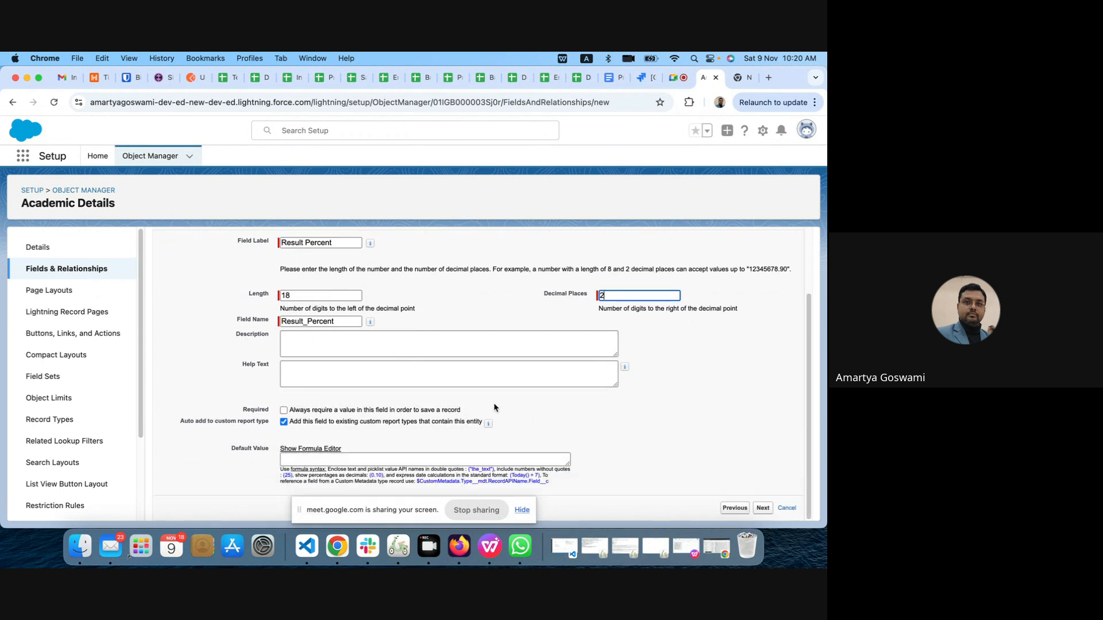
left_click(284, 410)
left_click(762, 507)
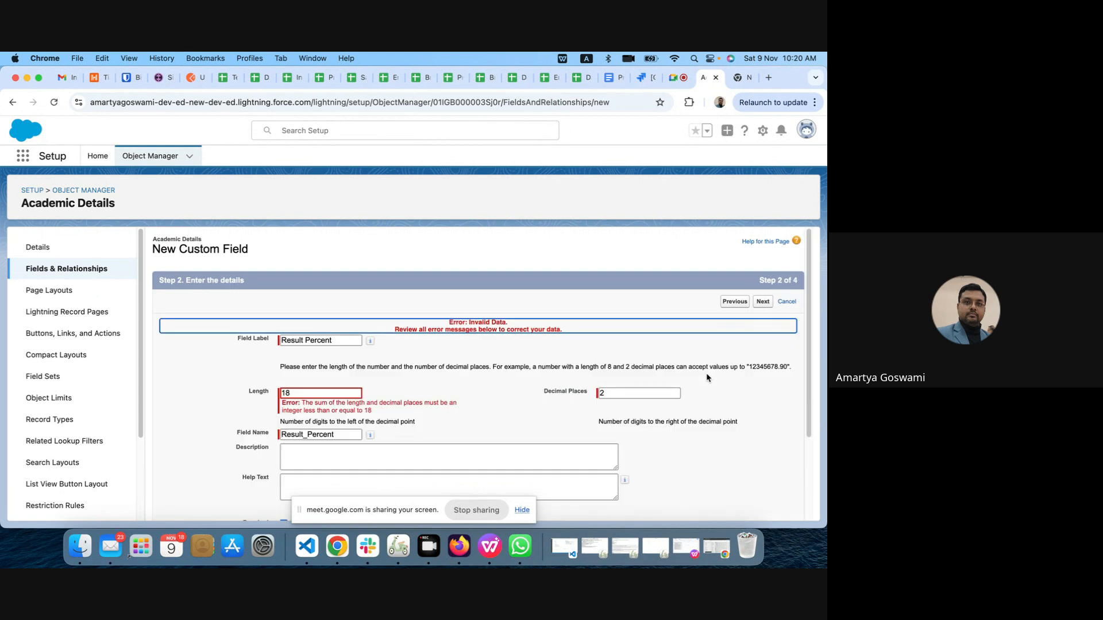
Set the Result Percent field's length to 16, keep the default security and layout settings, and save it while starting another field.
double_click(304, 394)
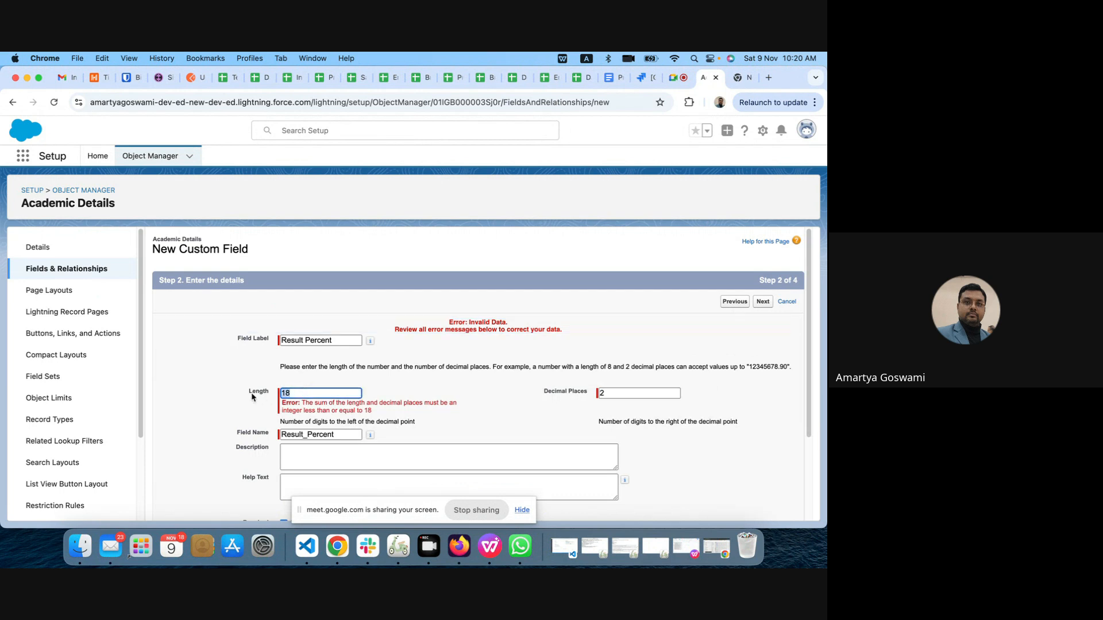
type("16")
left_click(764, 303)
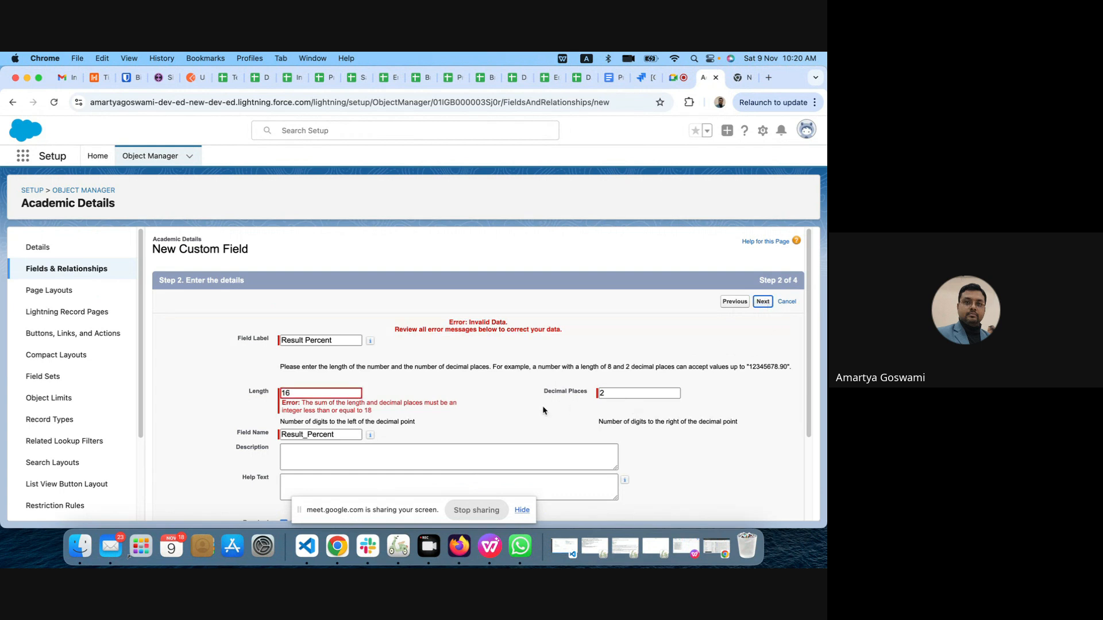
left_click(762, 301)
left_click(736, 302)
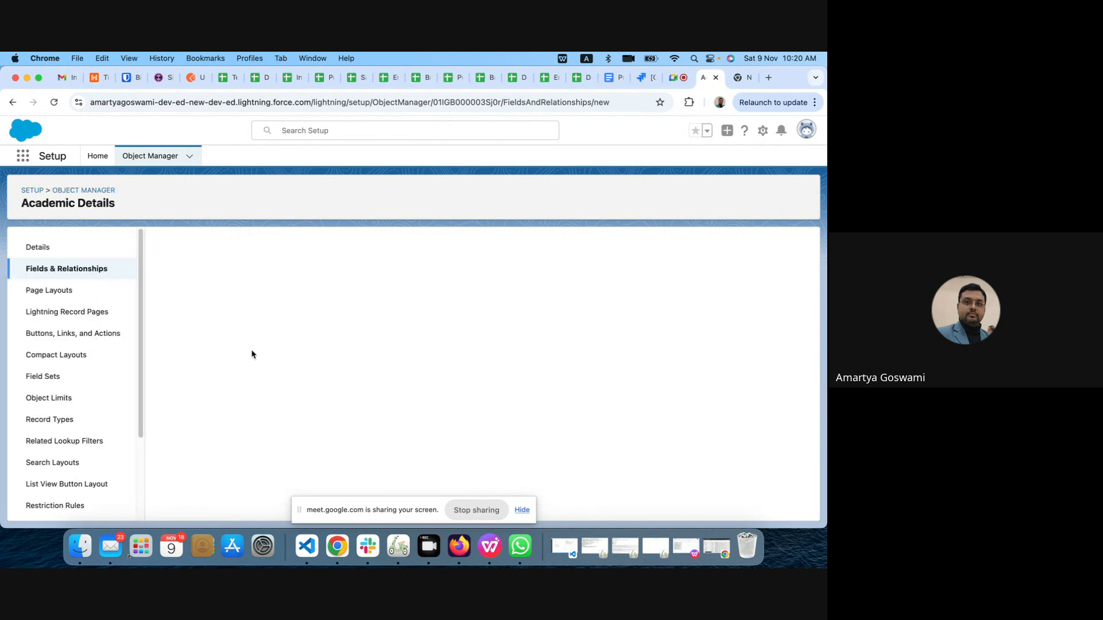
Choose the Text data type for the third Academic Details field and continue to its details.
scroll(240, 440, "down", 5)
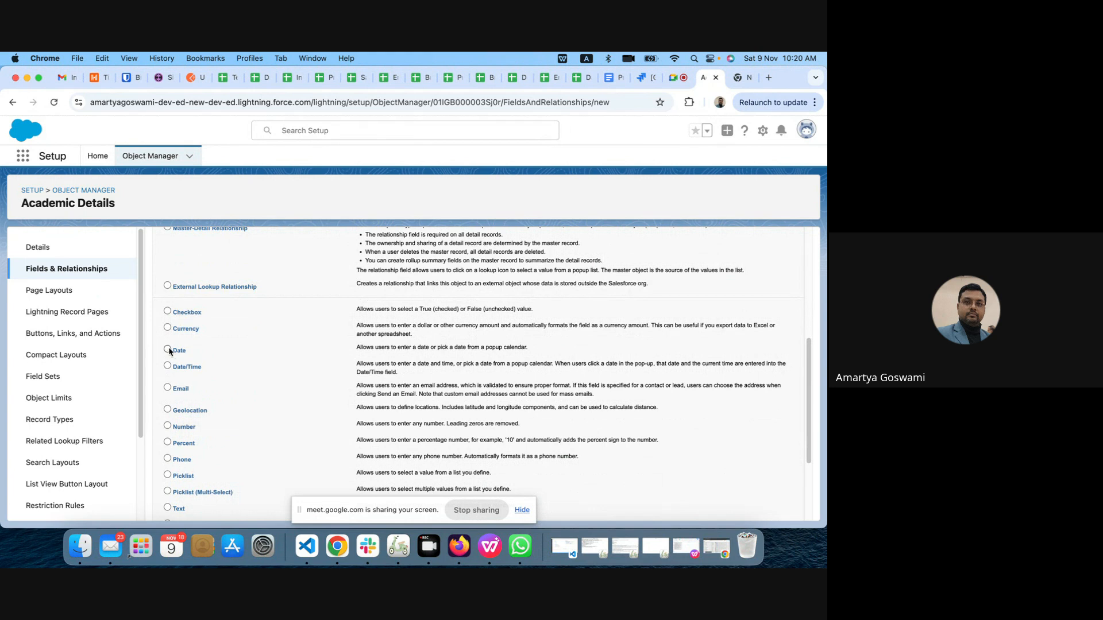
scroll(168, 350, "down", 3)
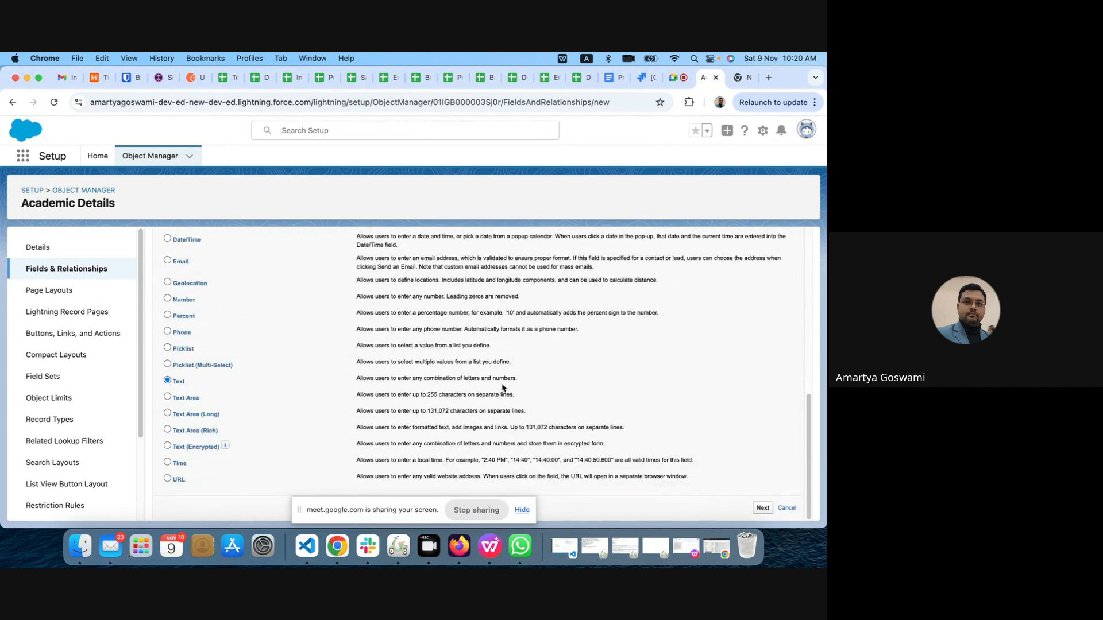
scroll(505, 388, "up", 10)
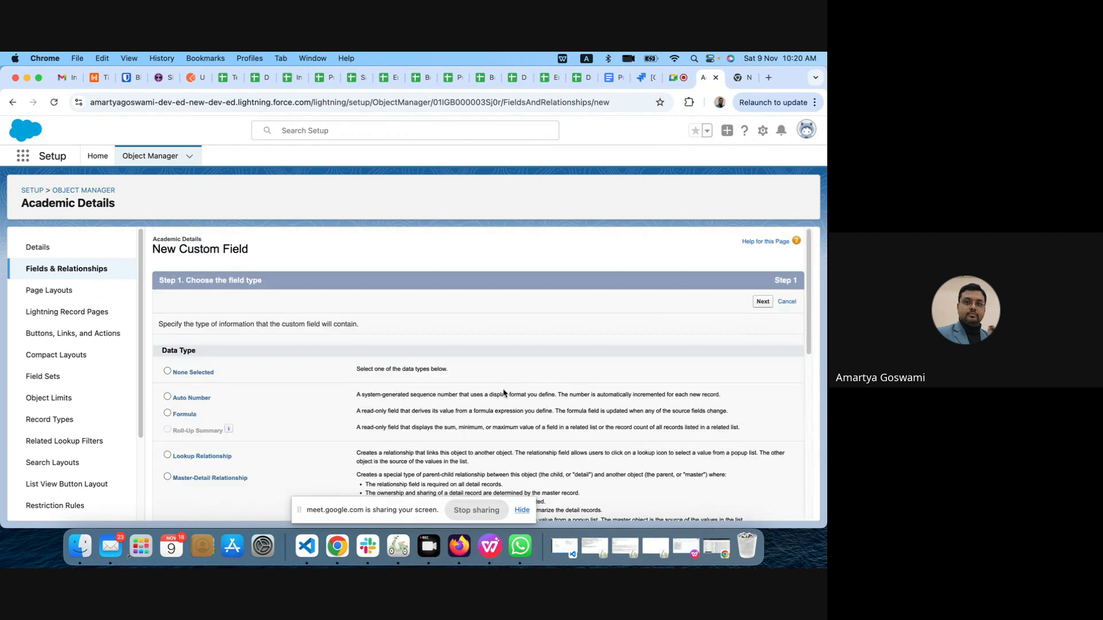
left_click(762, 302)
Label the text field Passout Year, set its length to 4, and continue to field-level security.
type("Pass")
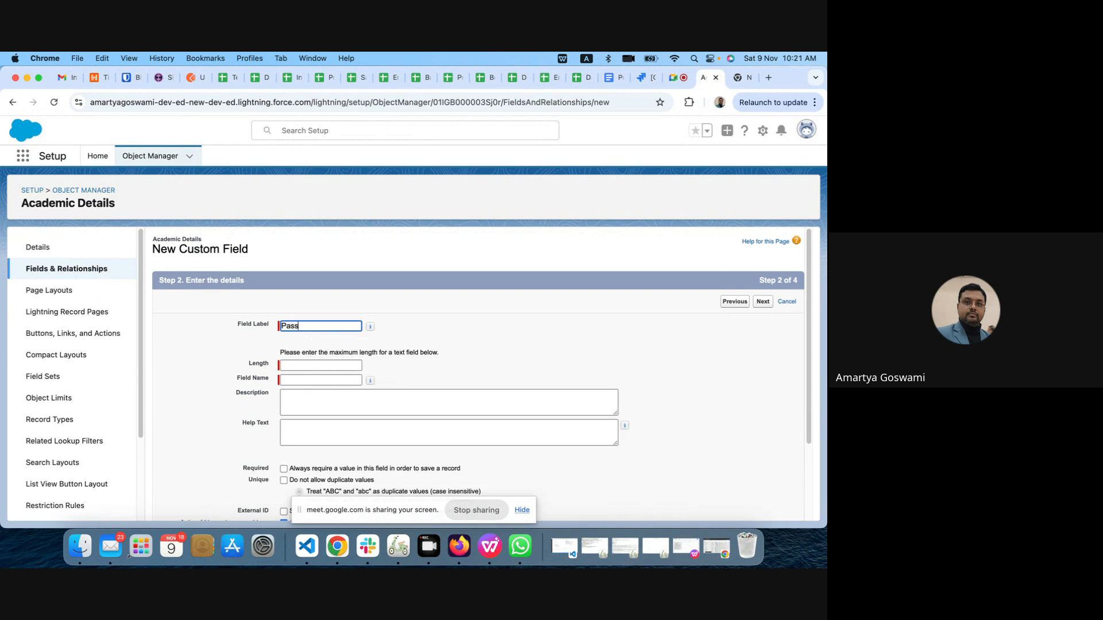
type("out Year")
left_click(326, 363)
type("2")
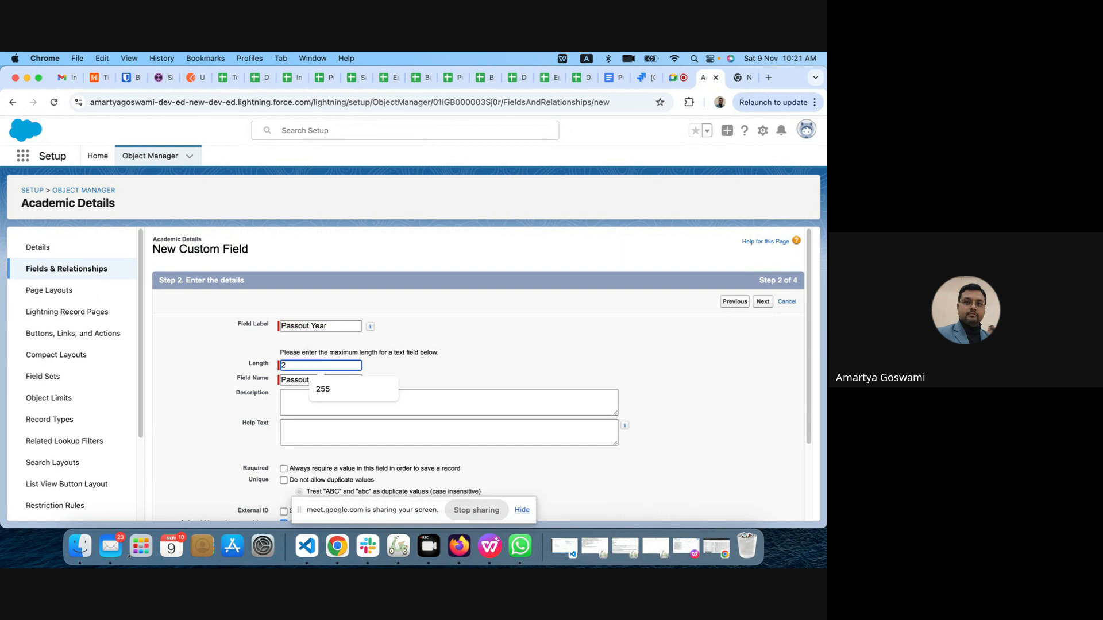
key("BackSpace")
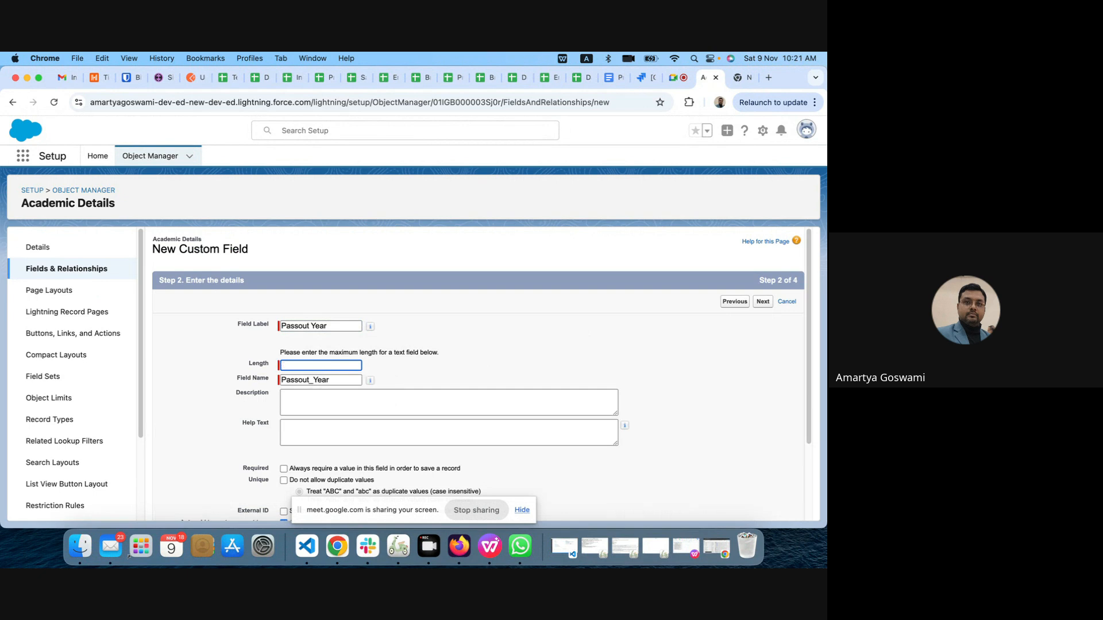
type("4")
scroll(711, 393, "down", 3)
scroll(709, 393, "down", 1)
left_click(763, 508)
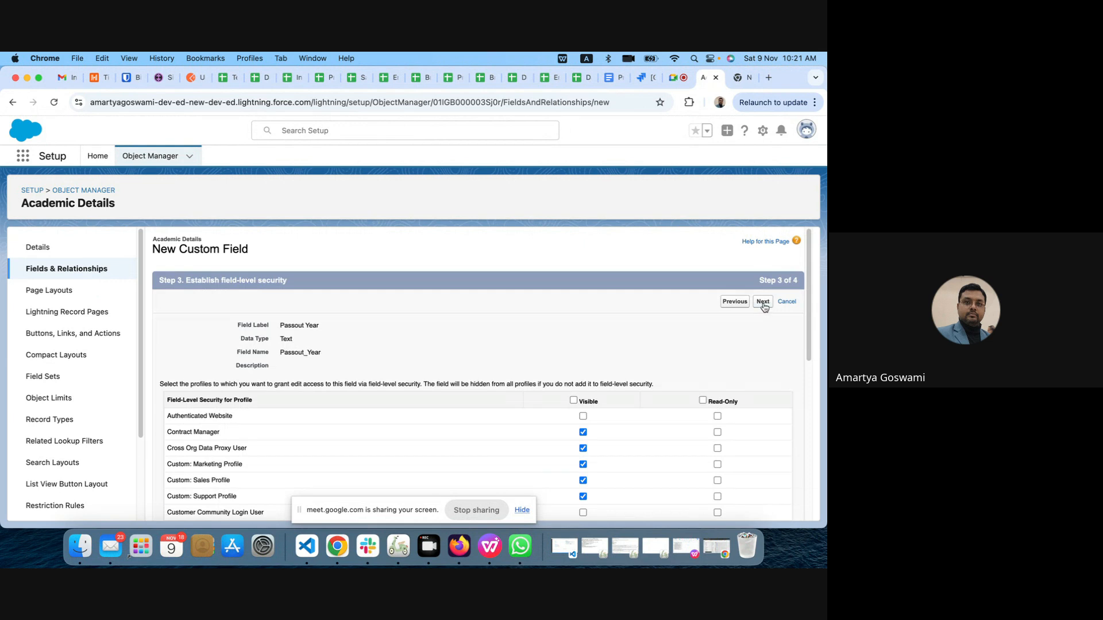
Make Passout Year visible to all profiles, keep it on the Academic Details Layout, and save it while starting another field.
left_click(573, 400)
left_click(763, 302)
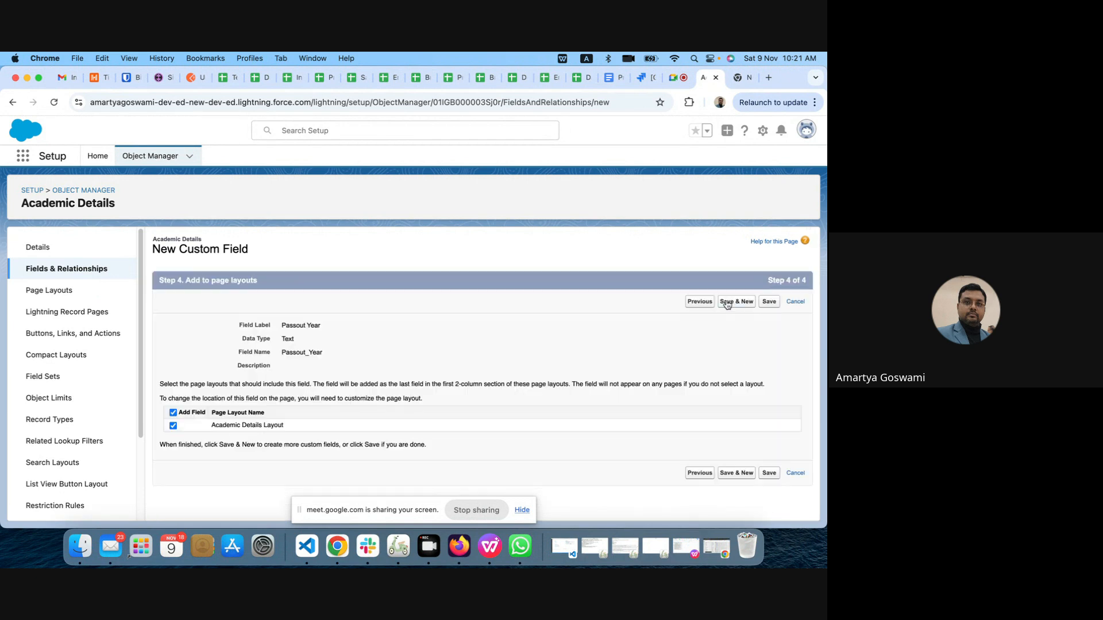
left_click(726, 302)
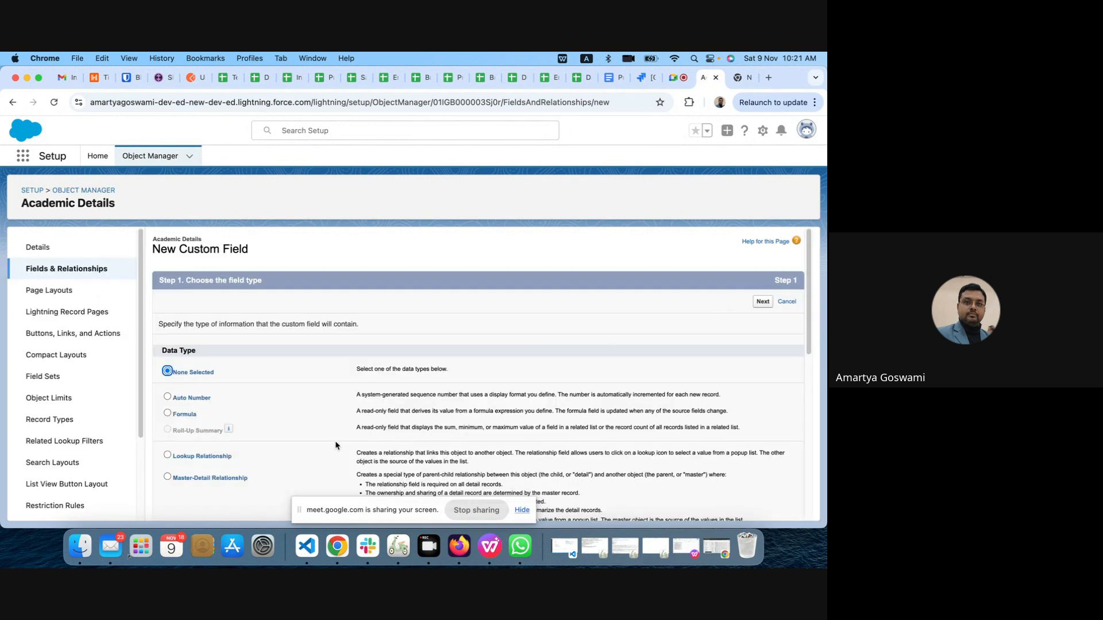
Examine the Lookup and Master-Detail Relationship options and their descriptions among the data types for the next field.
scroll(335, 440, "down", 3)
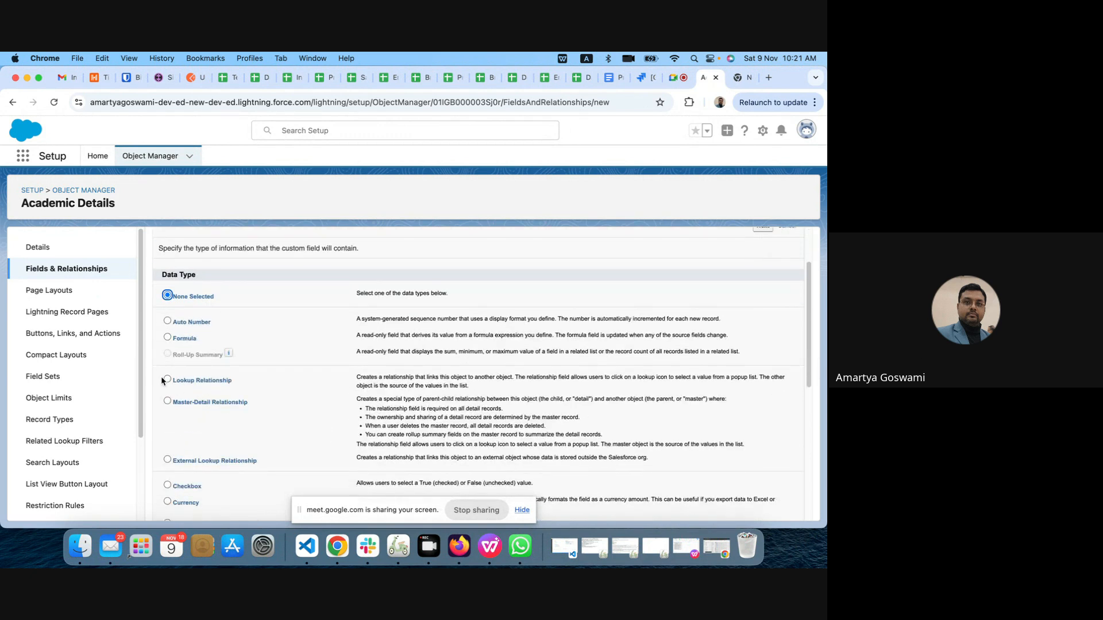
left_click(168, 379)
scroll(207, 384, "up", 3)
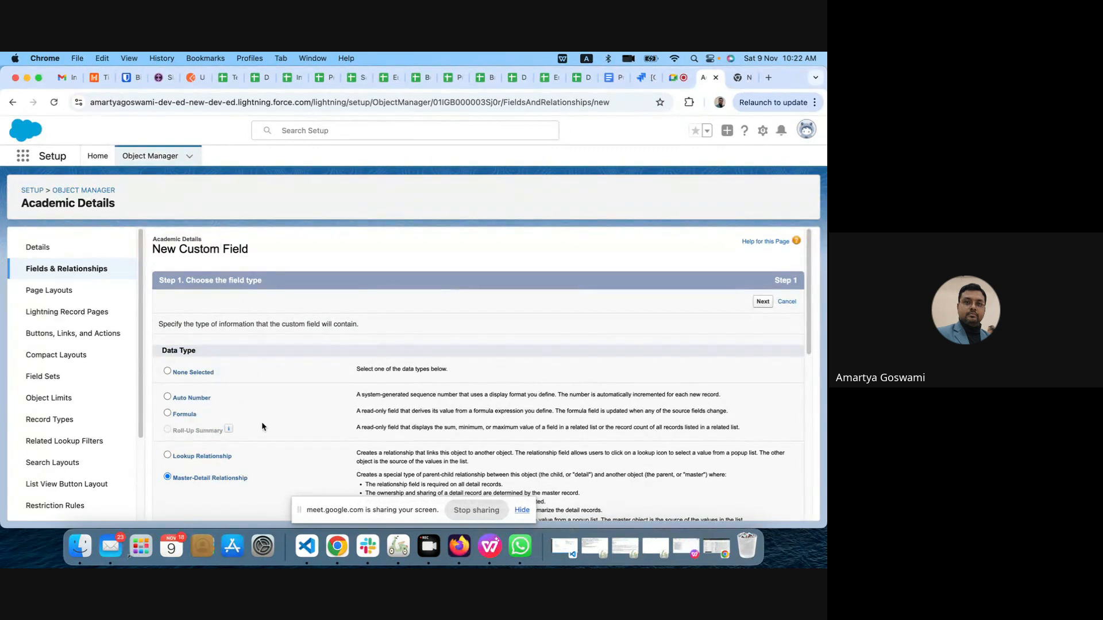
scroll(262, 424, "down", 3)
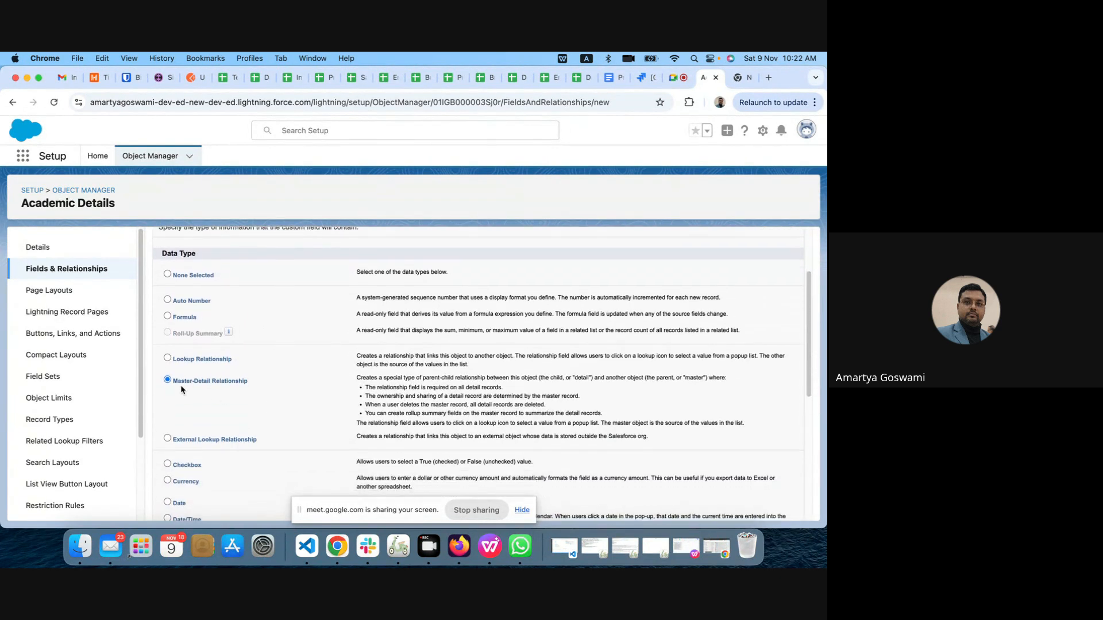
scroll(180, 385, "up", 3)
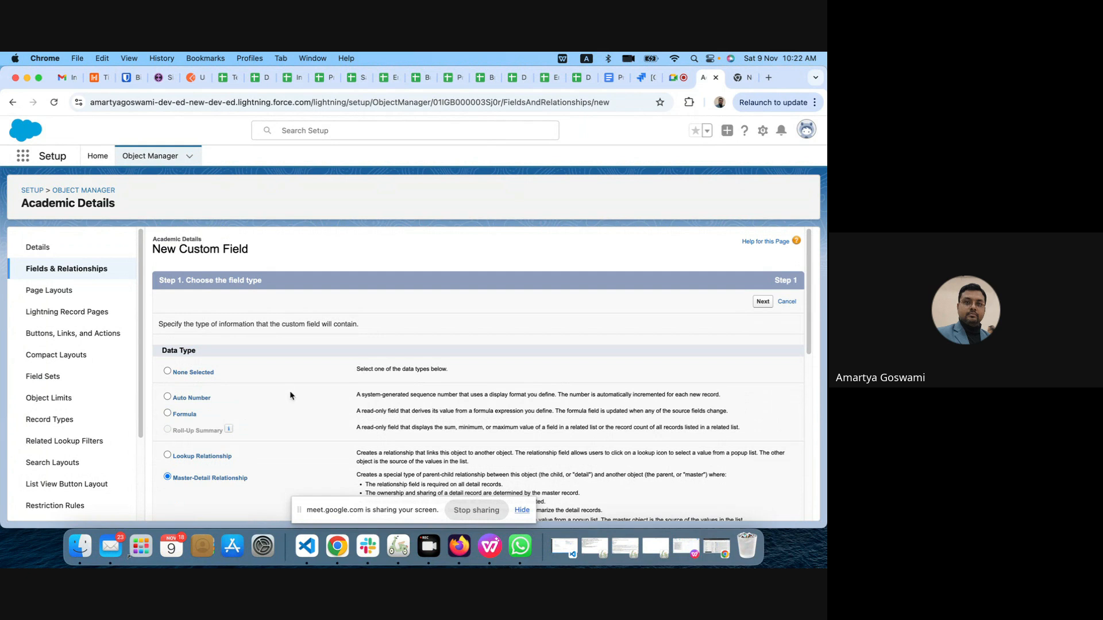
scroll(290, 396, "down", 5)
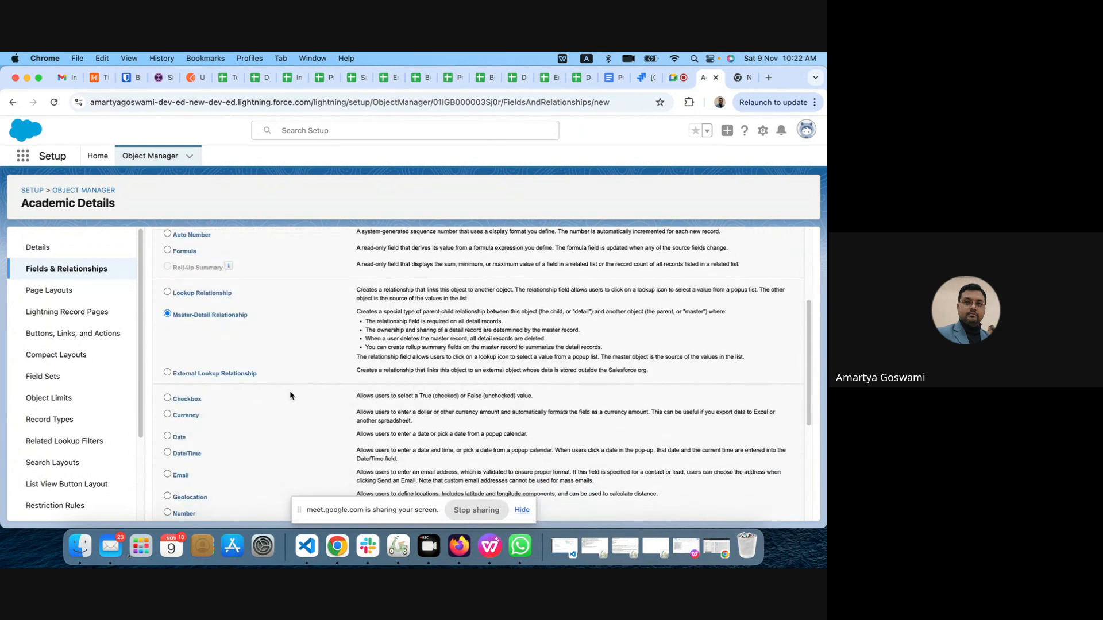
scroll(291, 396, "up", 1)
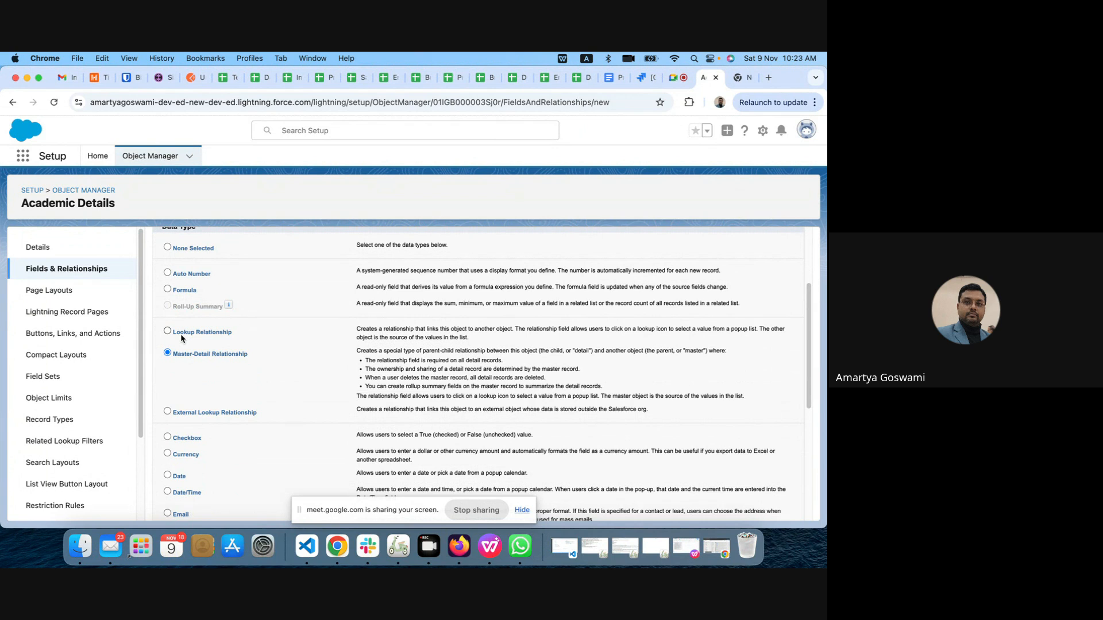
scroll(181, 333, "up", 3)
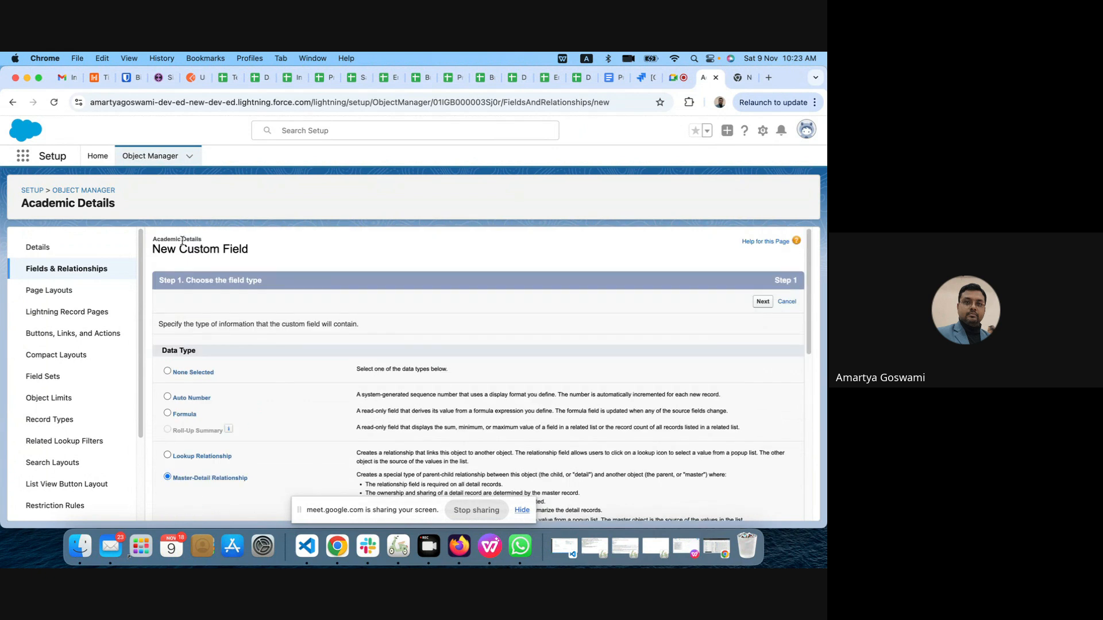
scroll(240, 394, "down", 4)
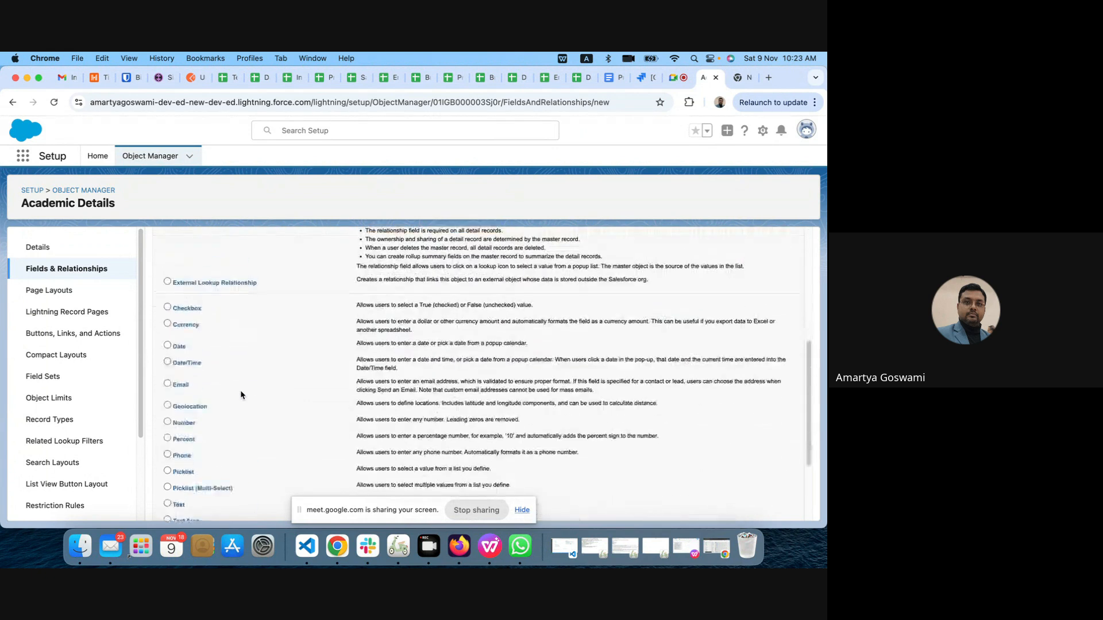
scroll(241, 395, "up", 1)
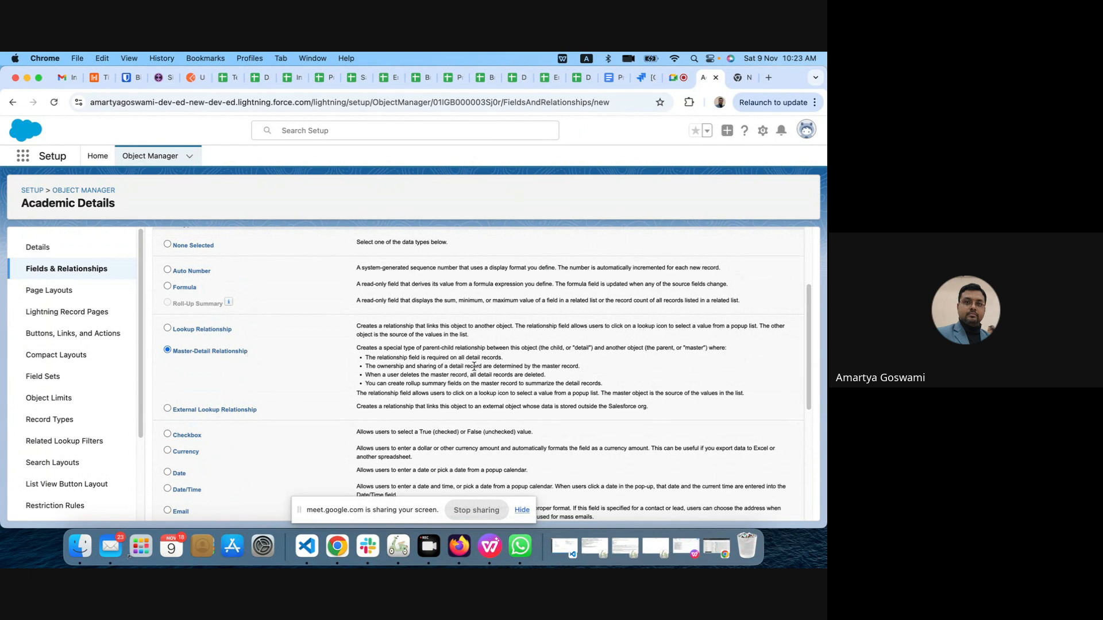
Make the new Academic Details field a Lookup Relationship related to the Application object and continue to its label and name.
left_click(167, 328)
scroll(201, 333, "up", 5)
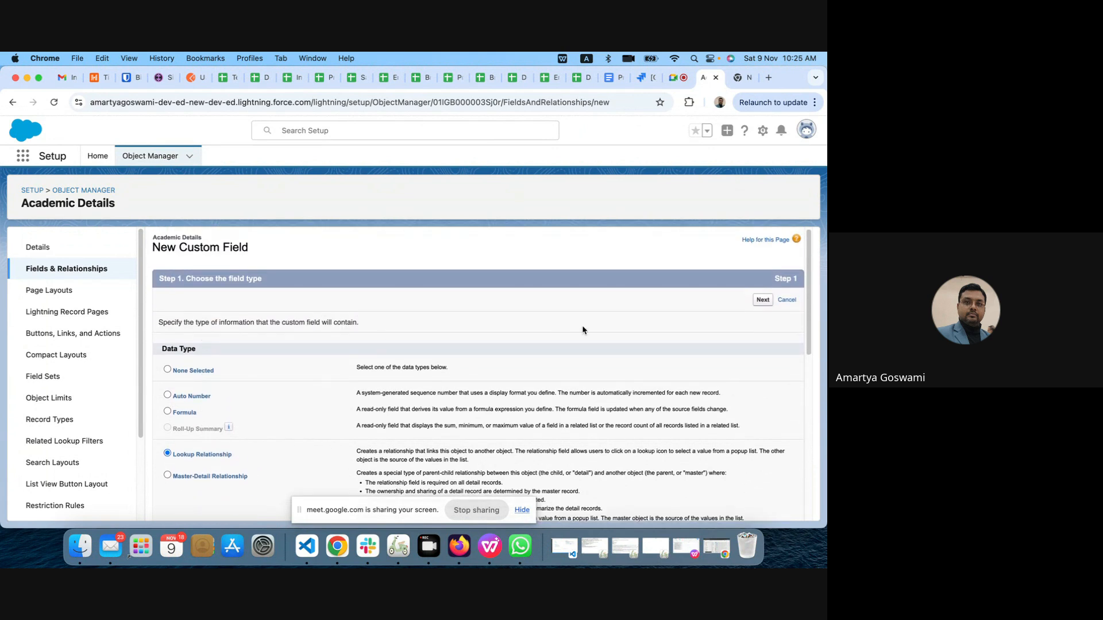
left_click(768, 299)
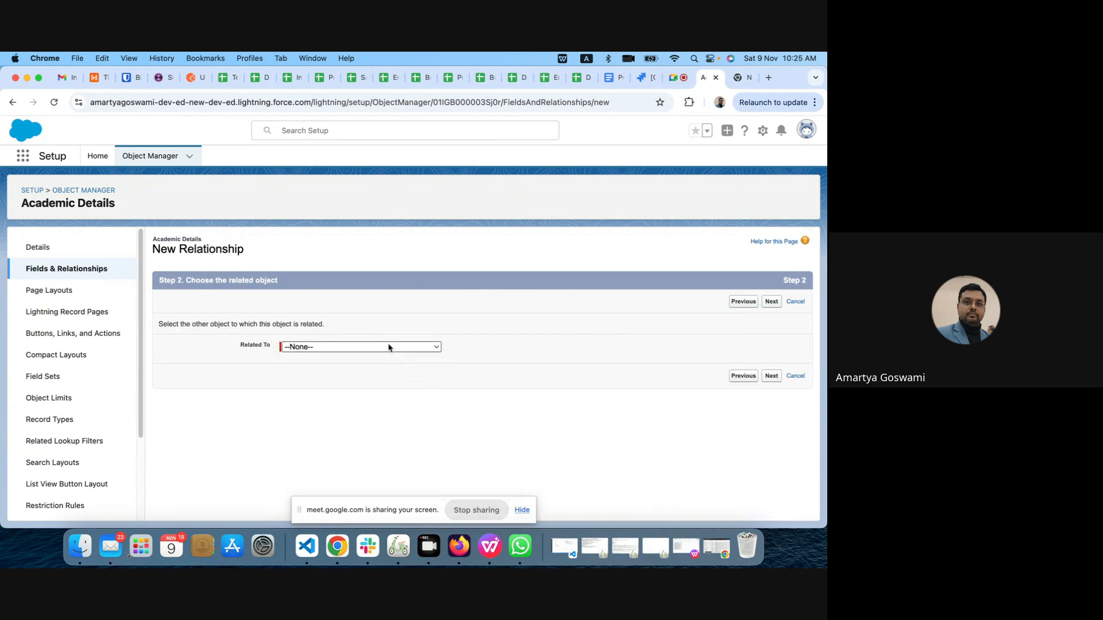
left_click(387, 348)
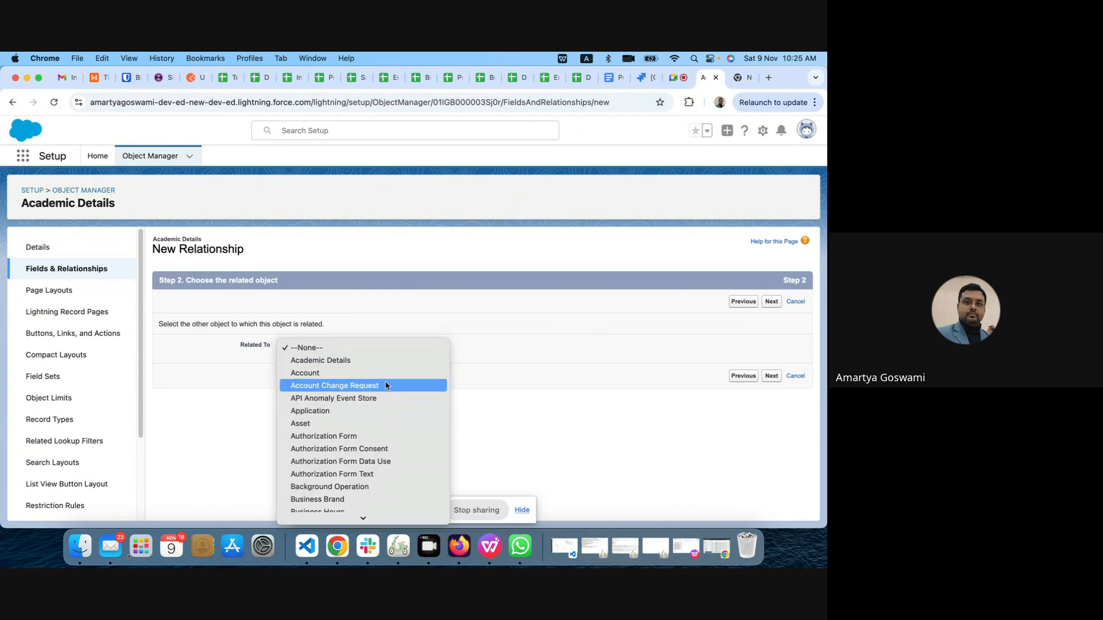
left_click(373, 411)
left_click(771, 303)
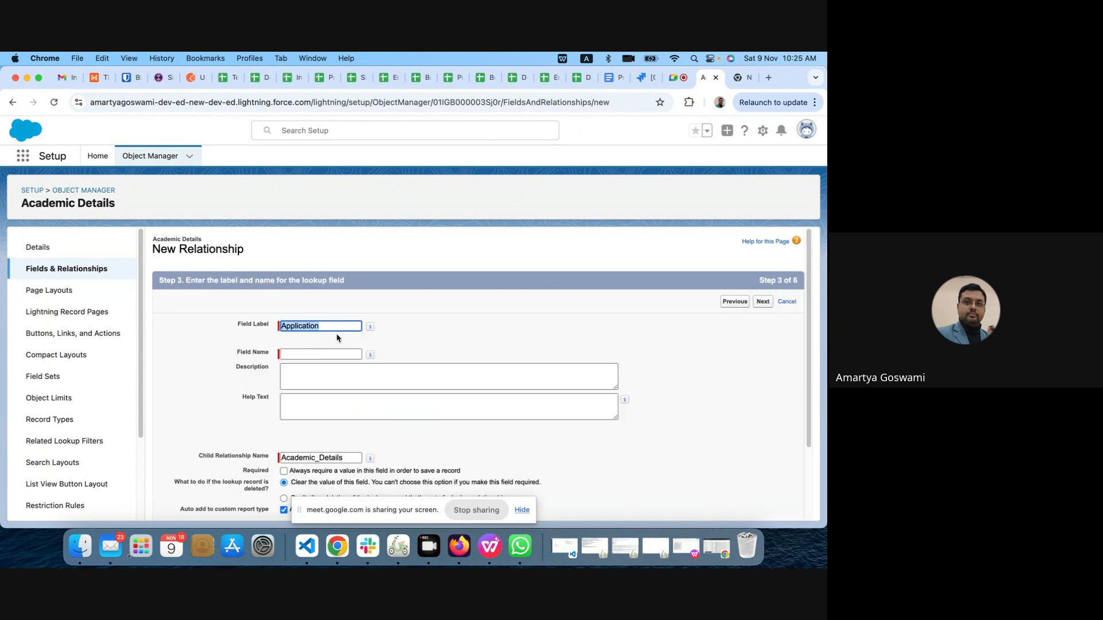
Keep Application as the lookup's label and name, review the optional lookup filter settings, and continue to field-level security.
left_click(328, 320)
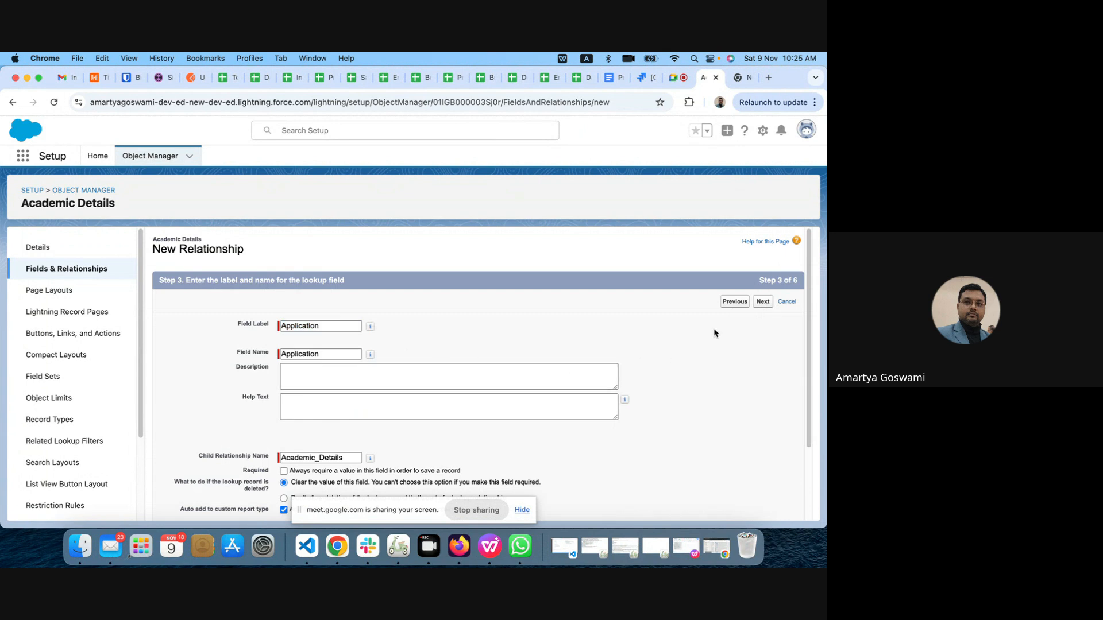
scroll(551, 439, "down", 3)
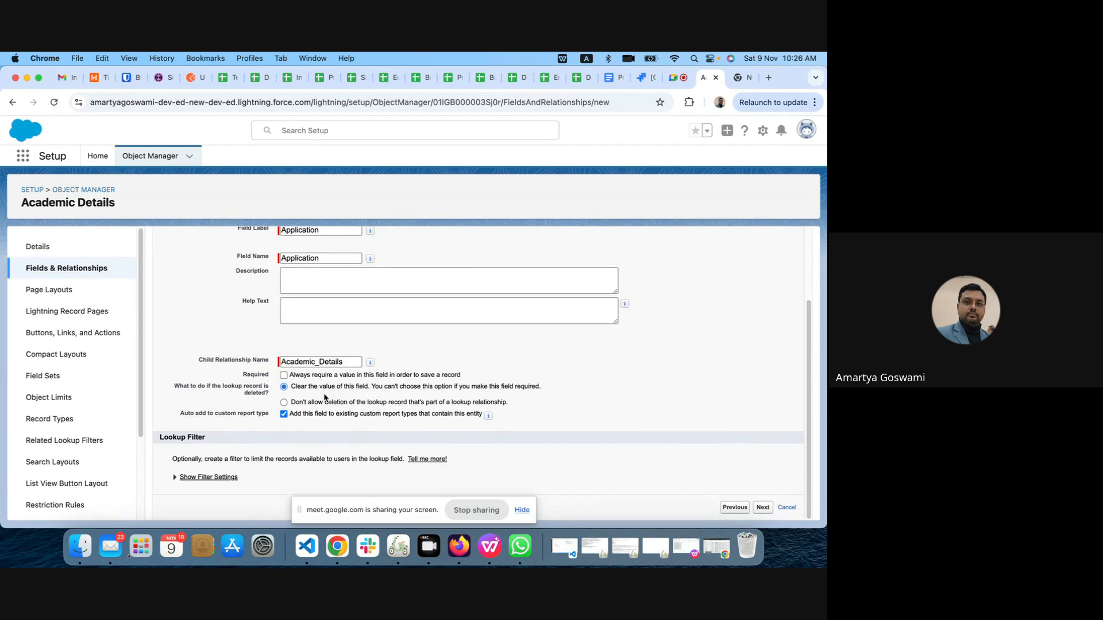
left_click(176, 480)
scroll(337, 466, "down", 5)
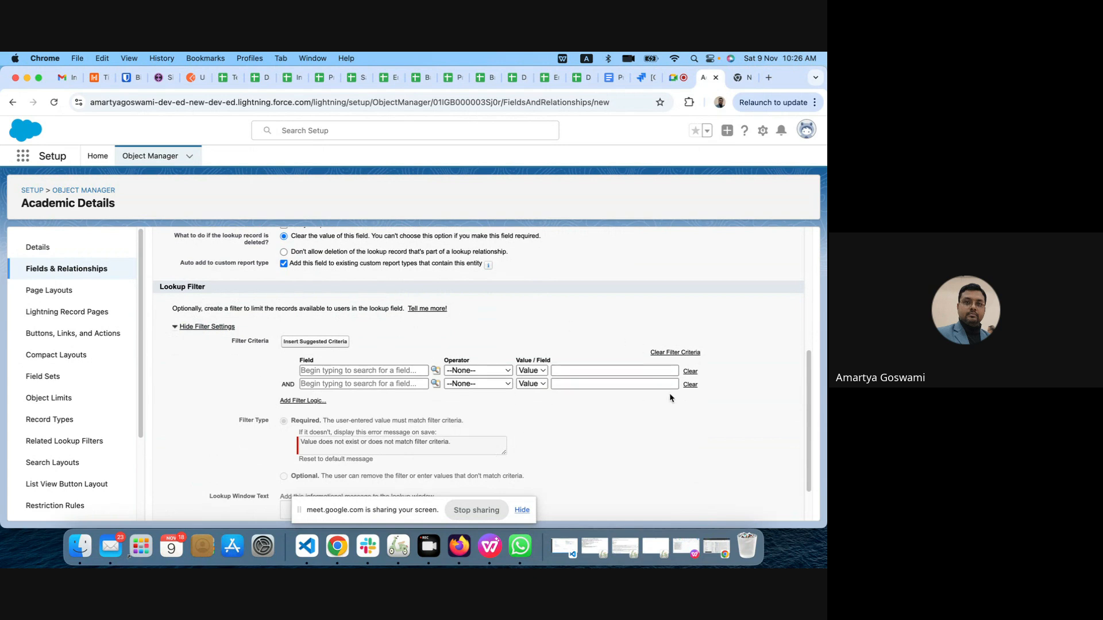
scroll(670, 394, "down", 5)
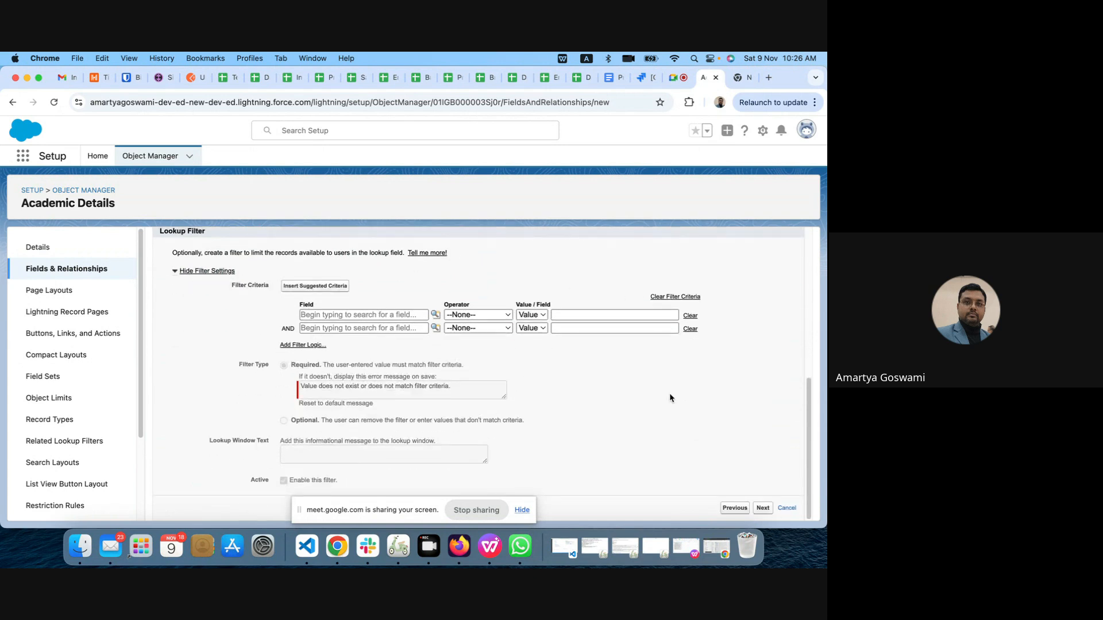
scroll(669, 394, "up", 15)
left_click(764, 303)
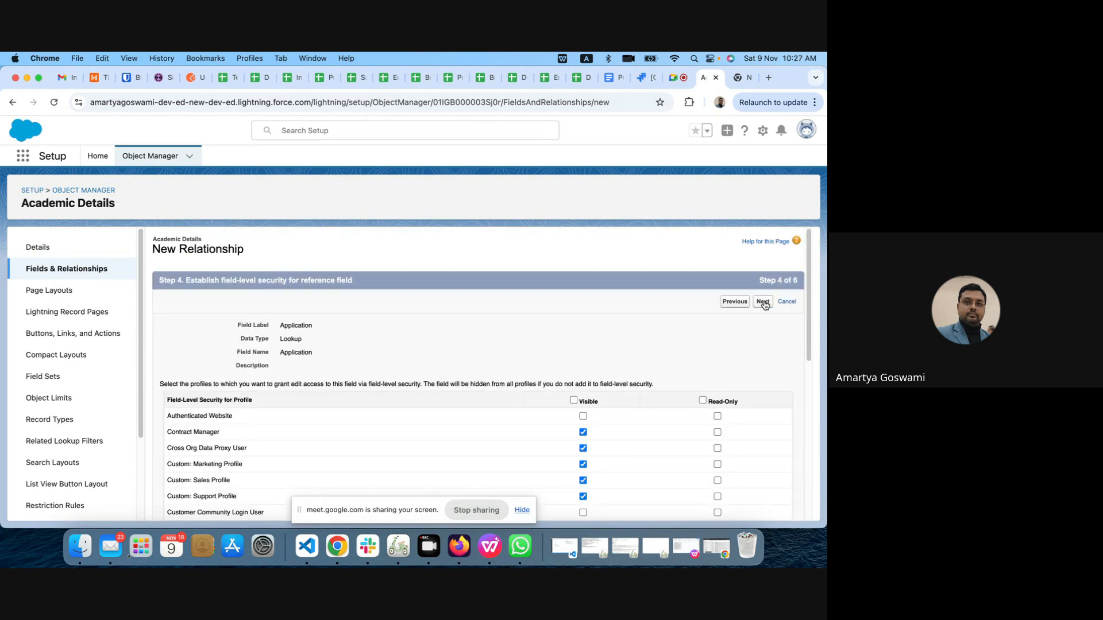
Accept the default field security, Academic Details Layout and Application Layout related list for the Application lookup, and save it.
left_click(768, 302)
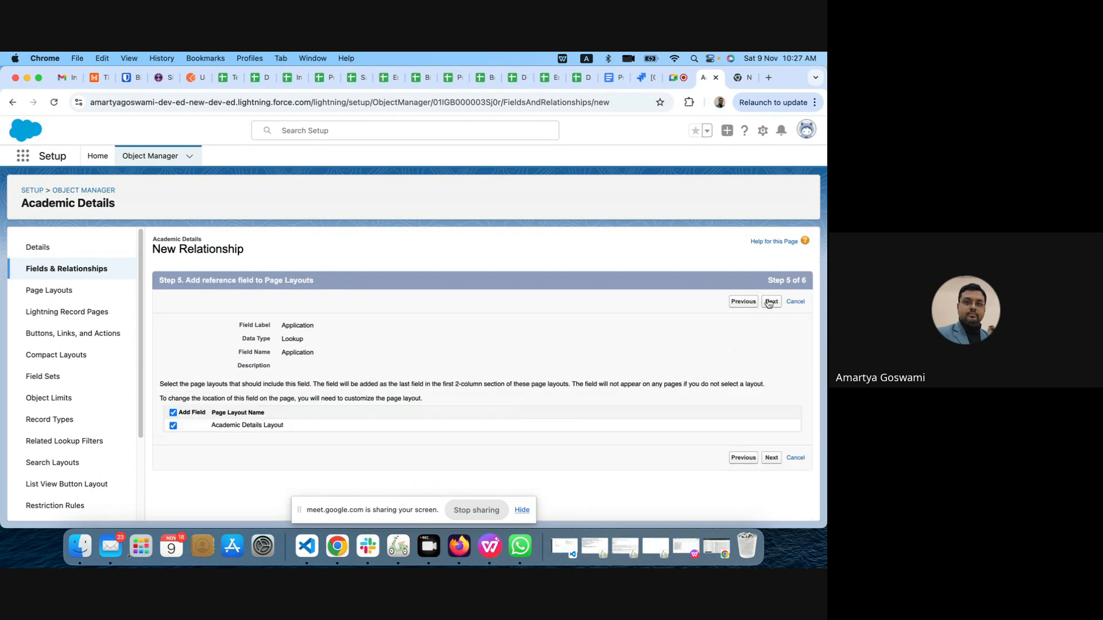
left_click(771, 303)
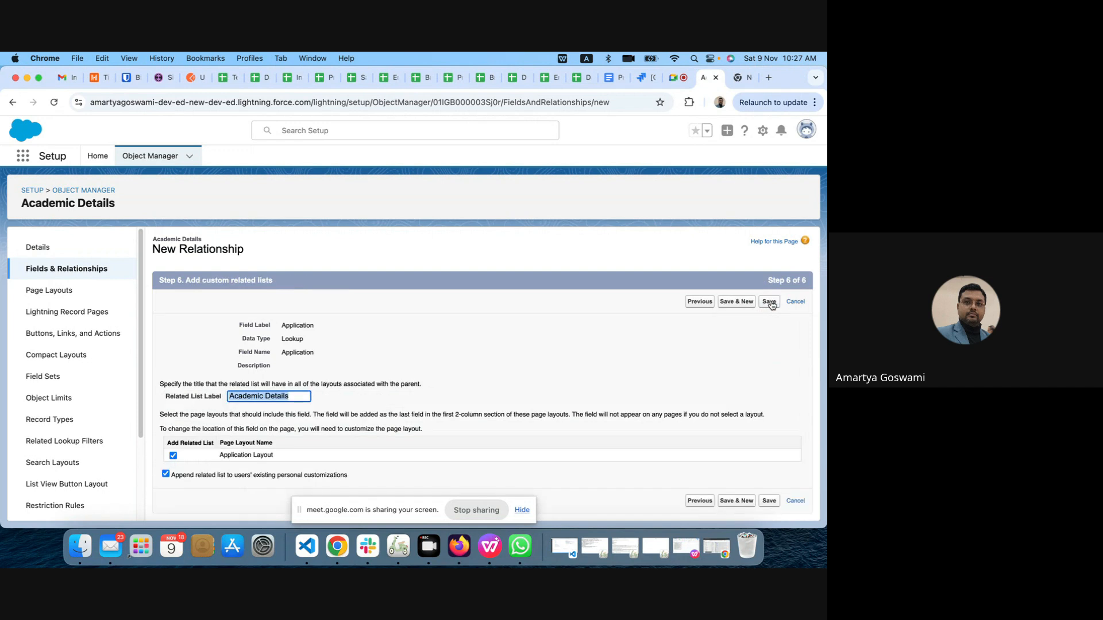
left_click(770, 302)
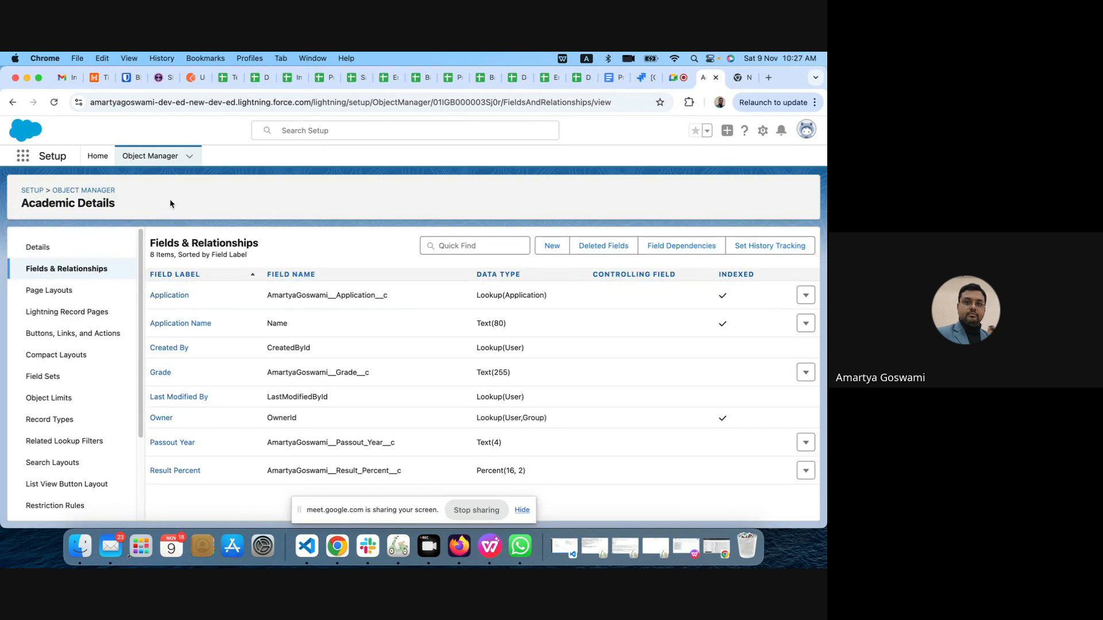
Return to the Setup home page, search the setup options for "tab", and open the Tabs settings.
left_click(98, 156)
left_click(42, 186)
type("app")
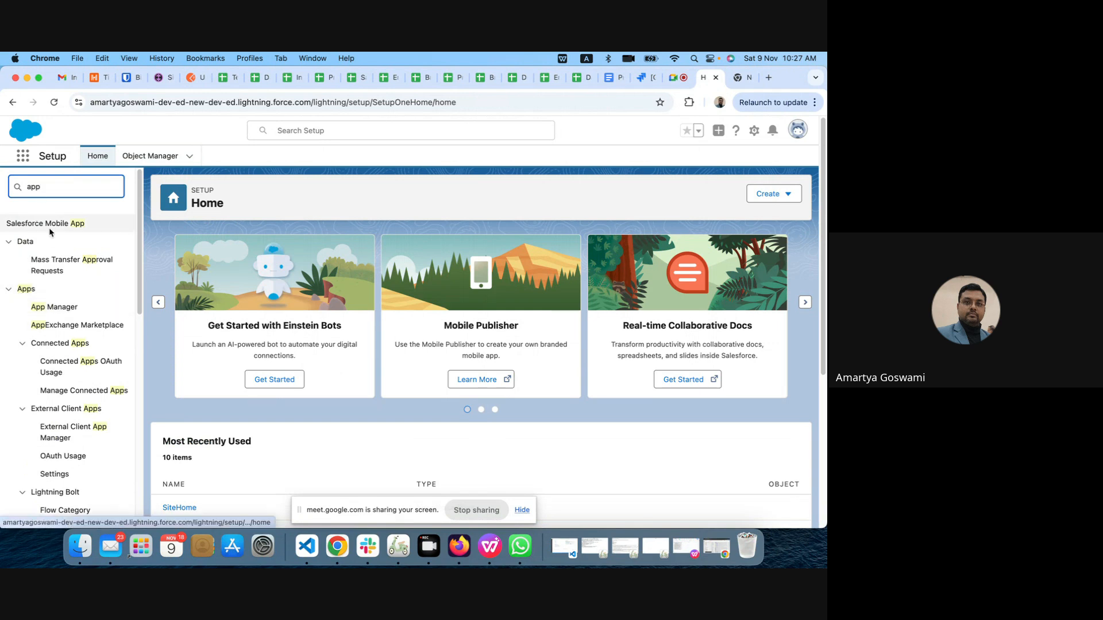
type("tab")
left_click(46, 353)
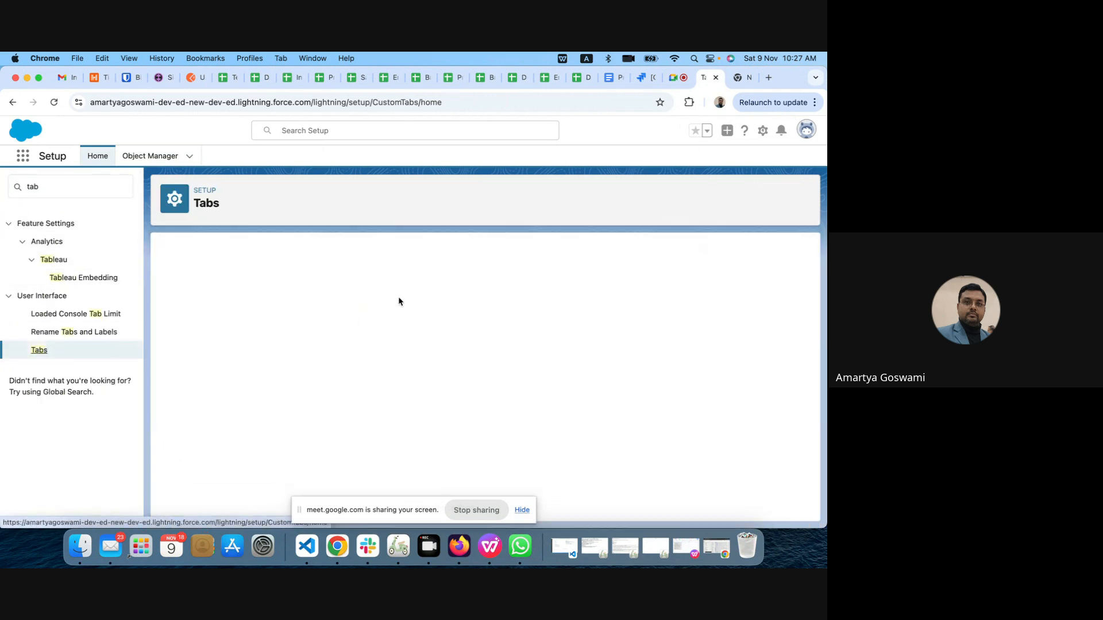
Start a new custom object tab for the Application object with the Car tab style, and continue to the profile settings.
left_click(365, 335)
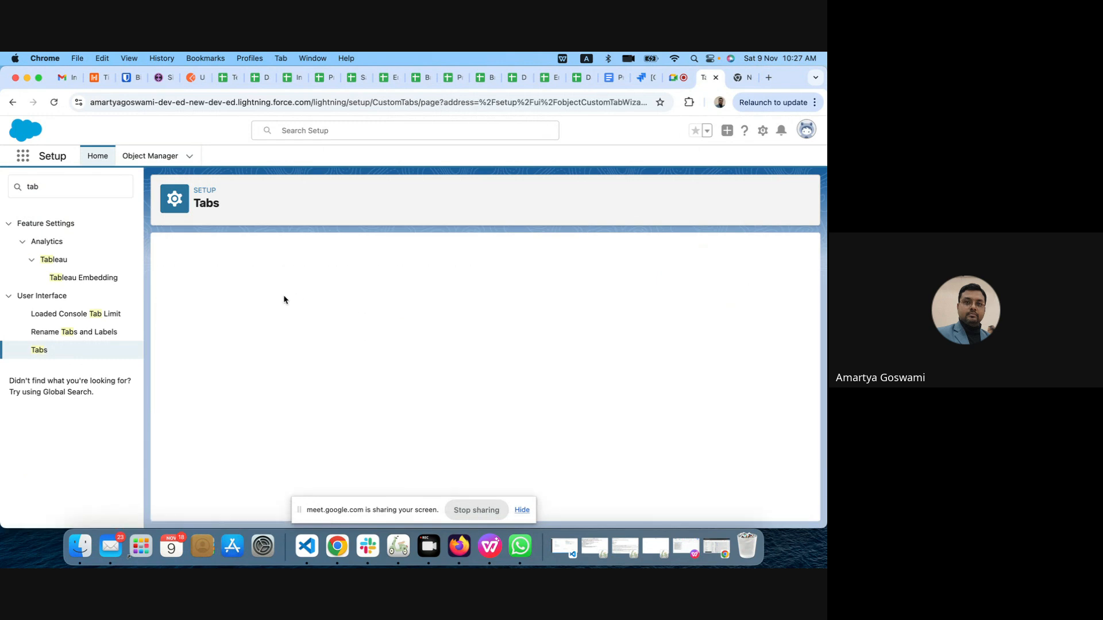
left_click(315, 358)
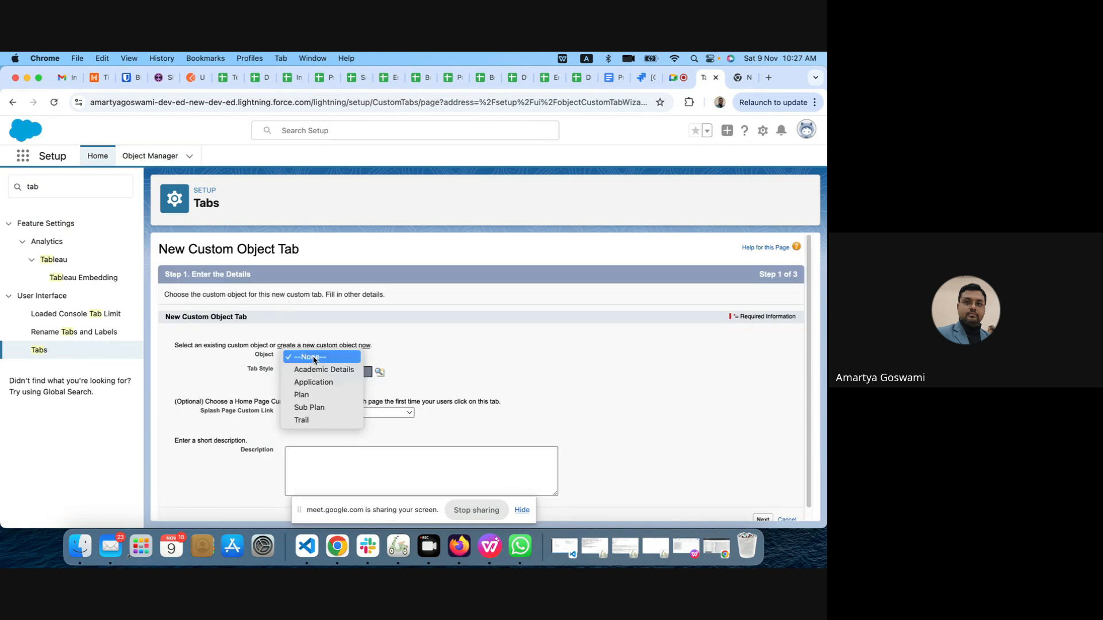
left_click(332, 382)
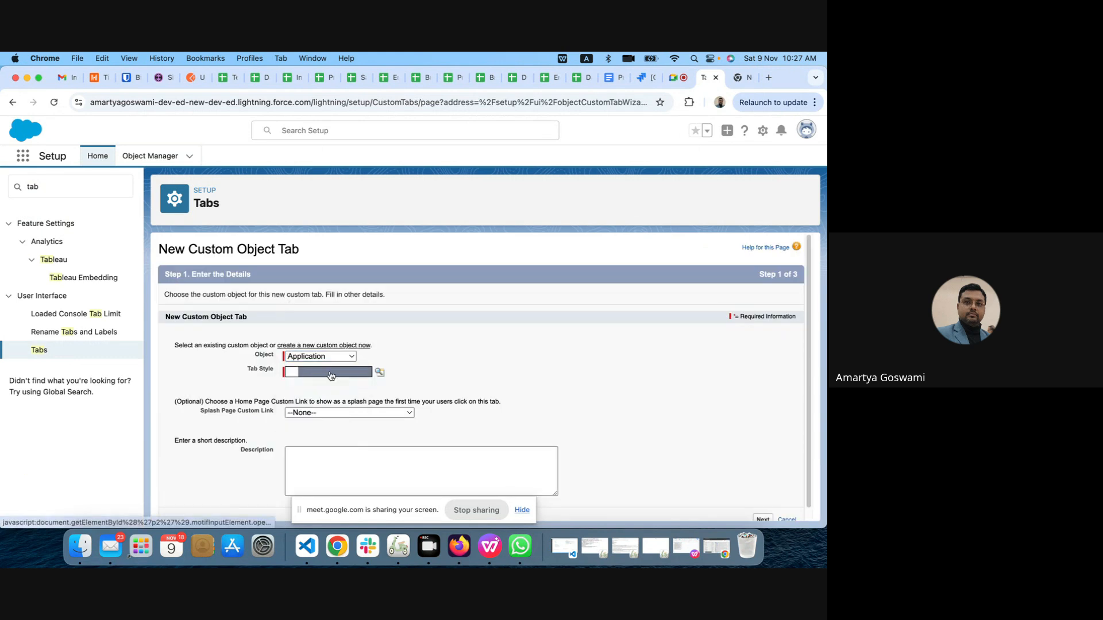
left_click(331, 376)
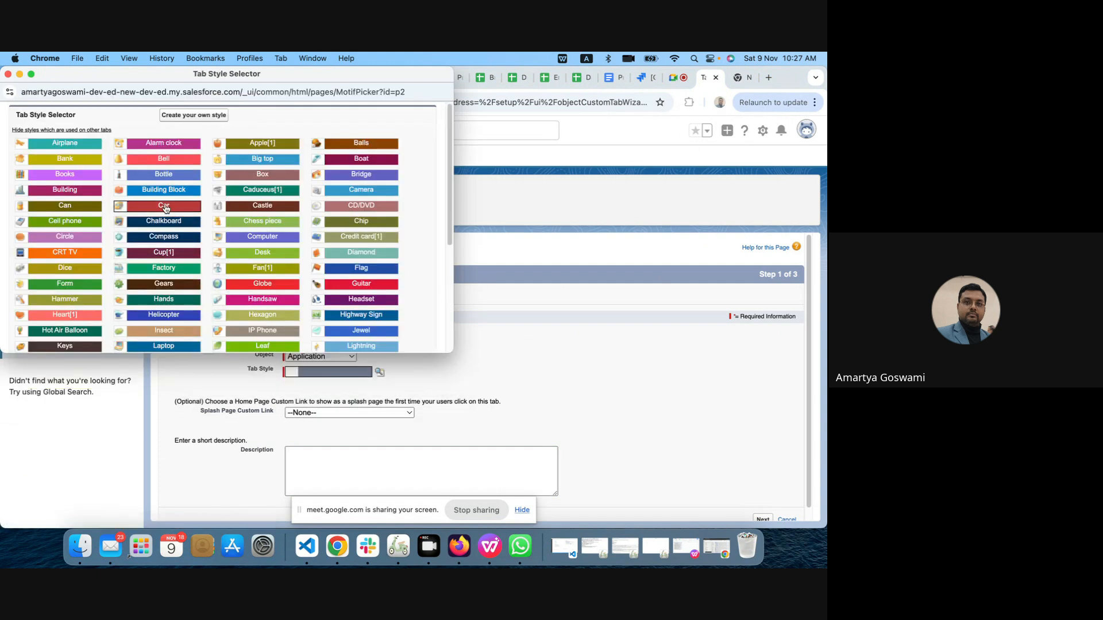
scroll(92, 303, "down", 5)
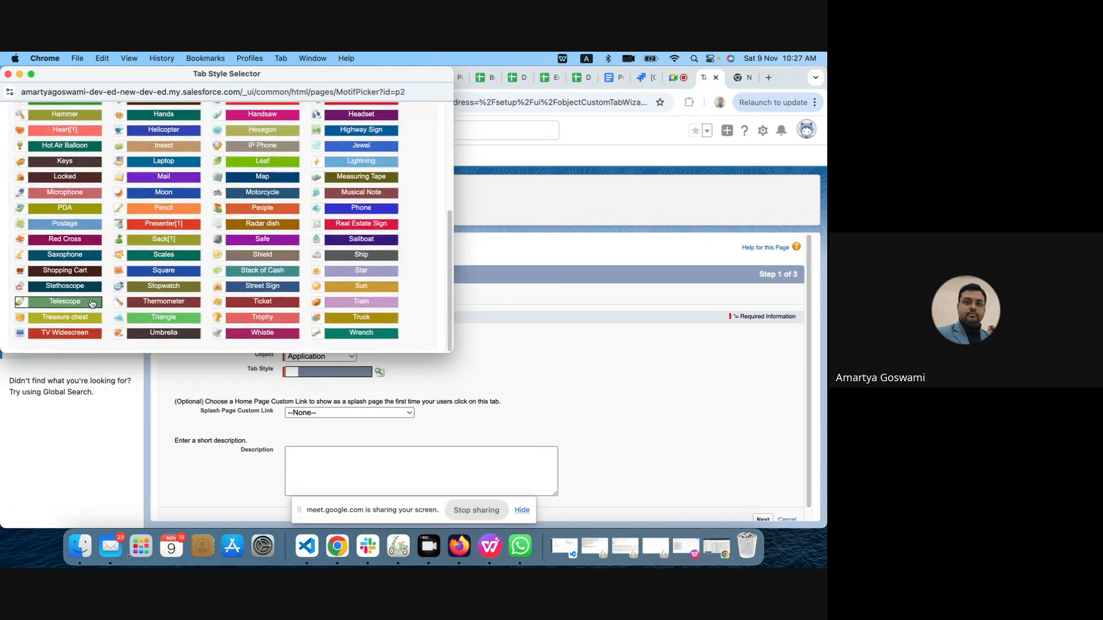
scroll(92, 304, "up", 5)
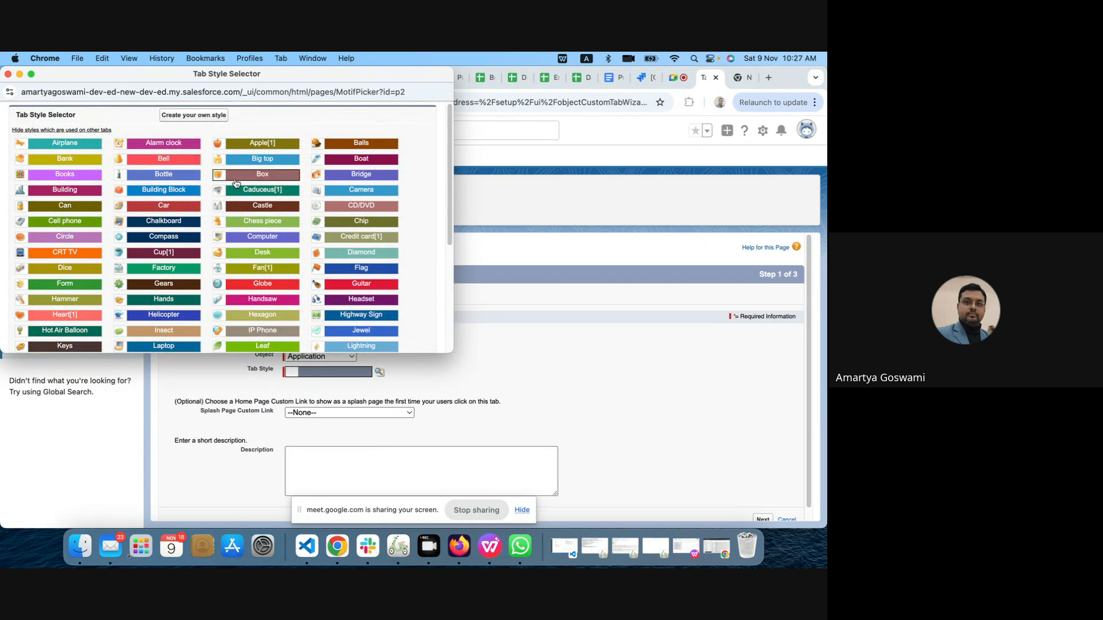
left_click(173, 207)
scroll(533, 424, "down", 1)
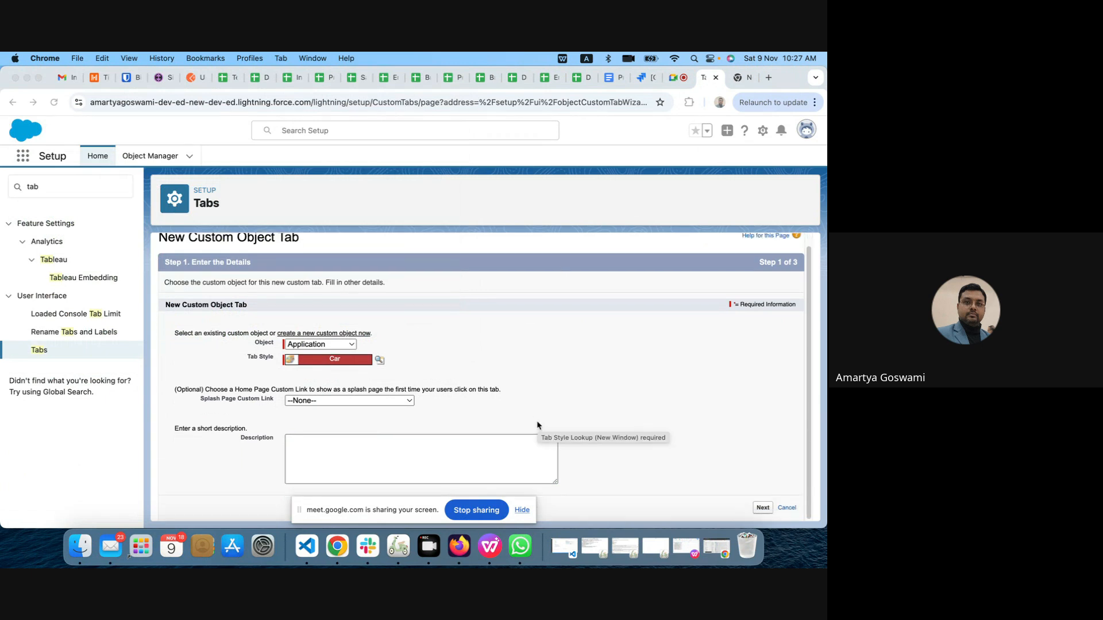
left_click_drag(397, 509, 398, 547)
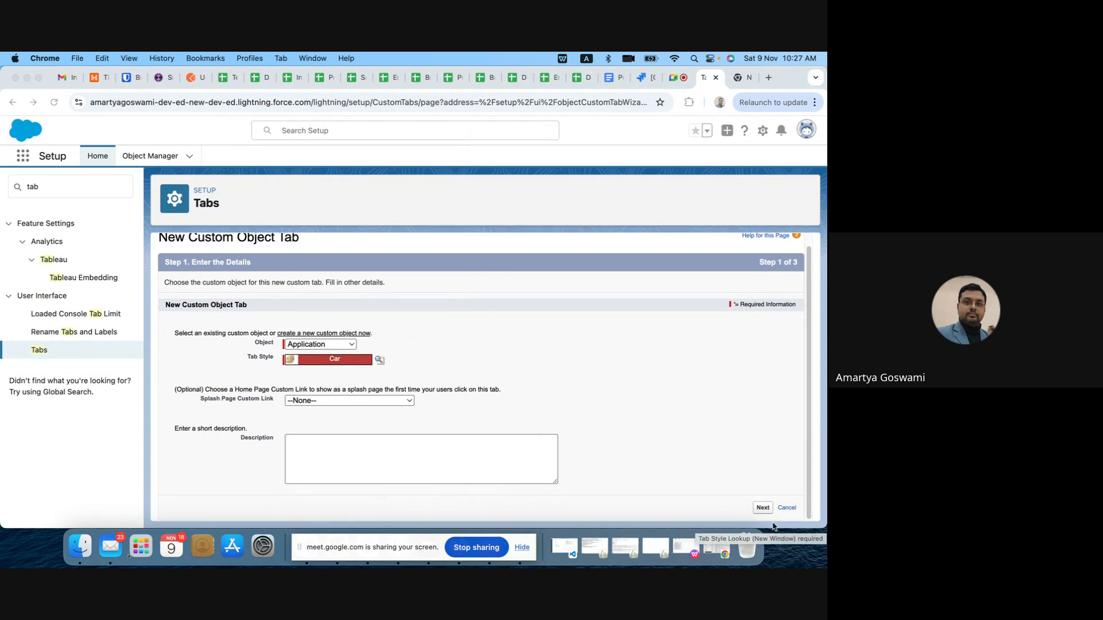
left_click(762, 509)
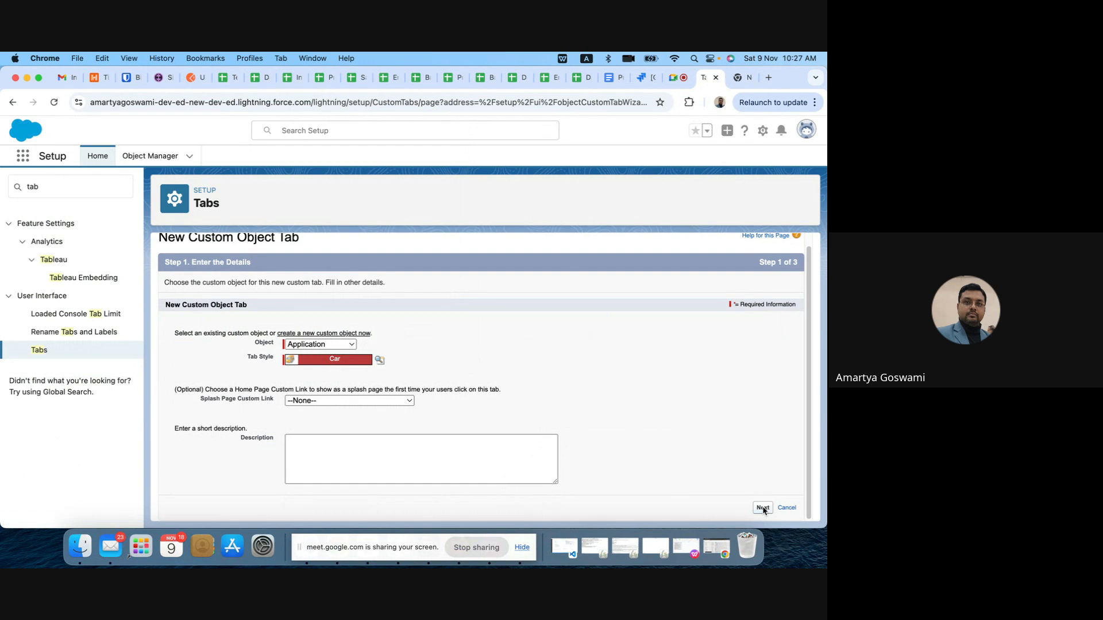
left_click(763, 509)
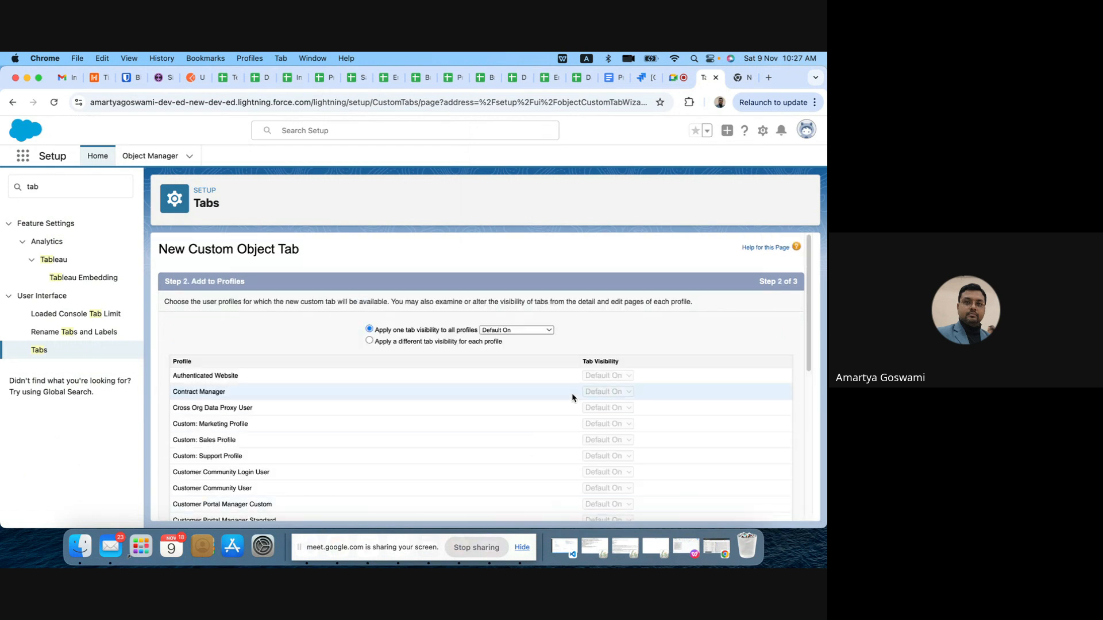
Keep the Application tab Default On for all profiles and included in all custom apps, and save it.
scroll(774, 376, "down", 2)
scroll(773, 376, "down", 10)
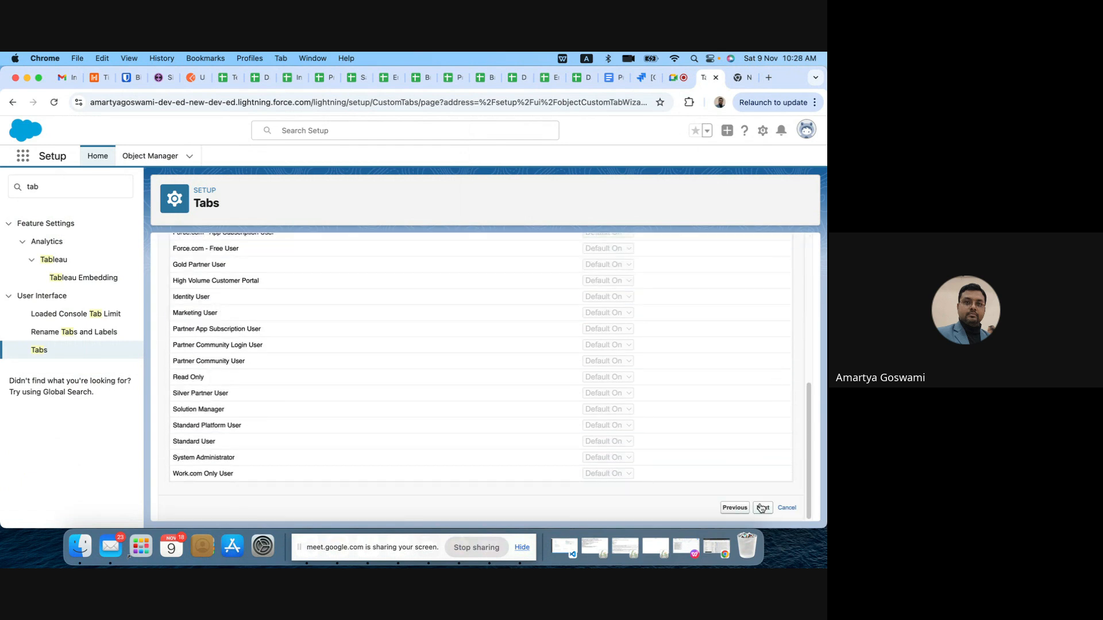
left_click(761, 507)
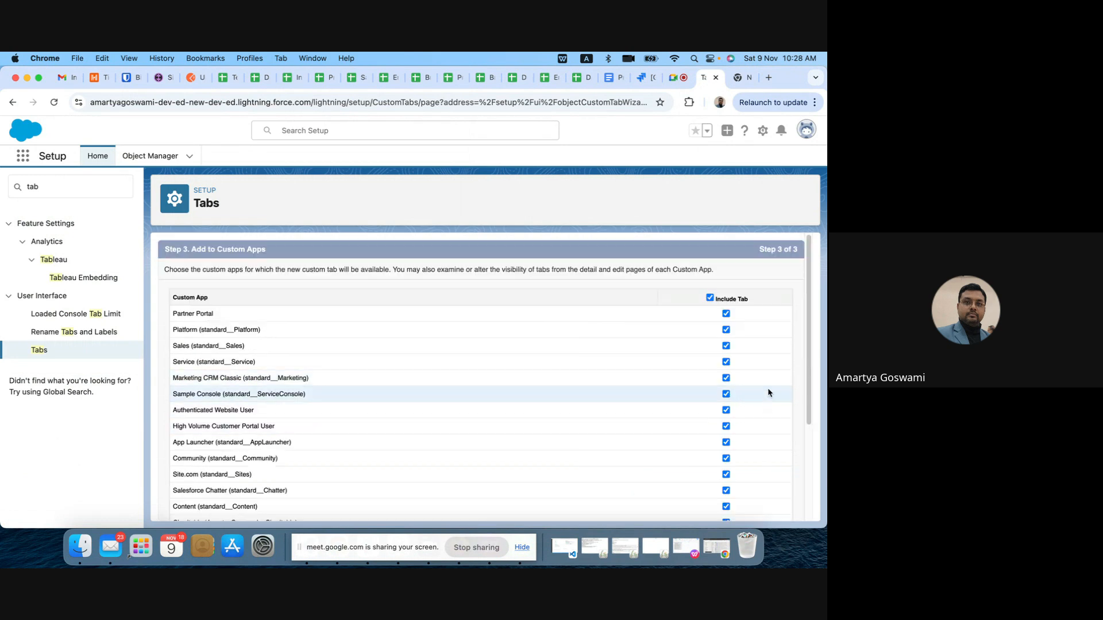
scroll(767, 387, "down", 5)
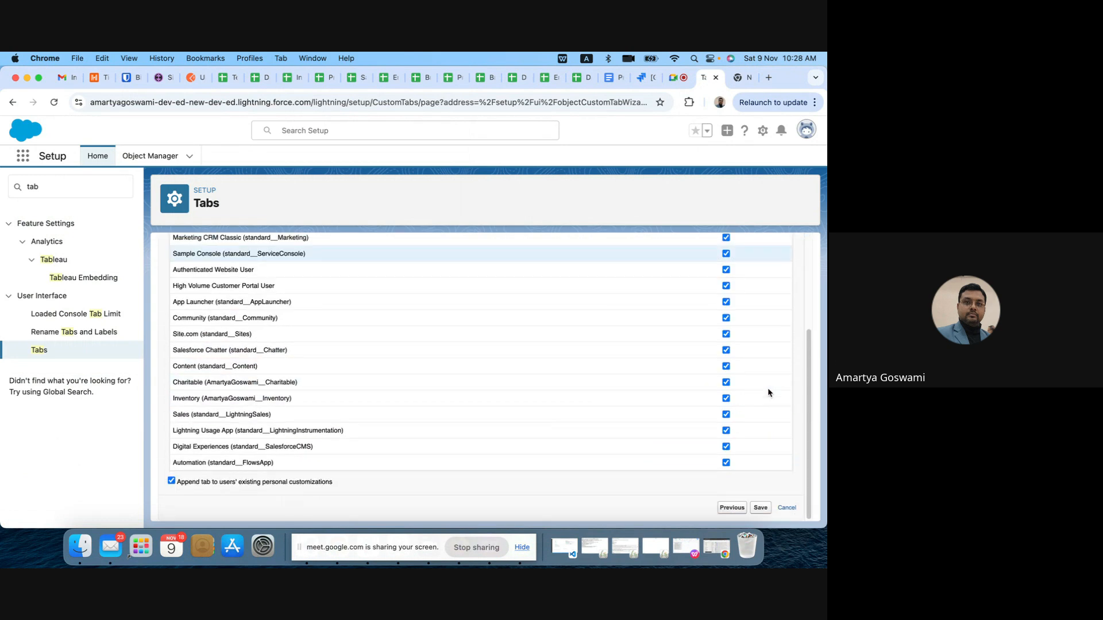
left_click(760, 509)
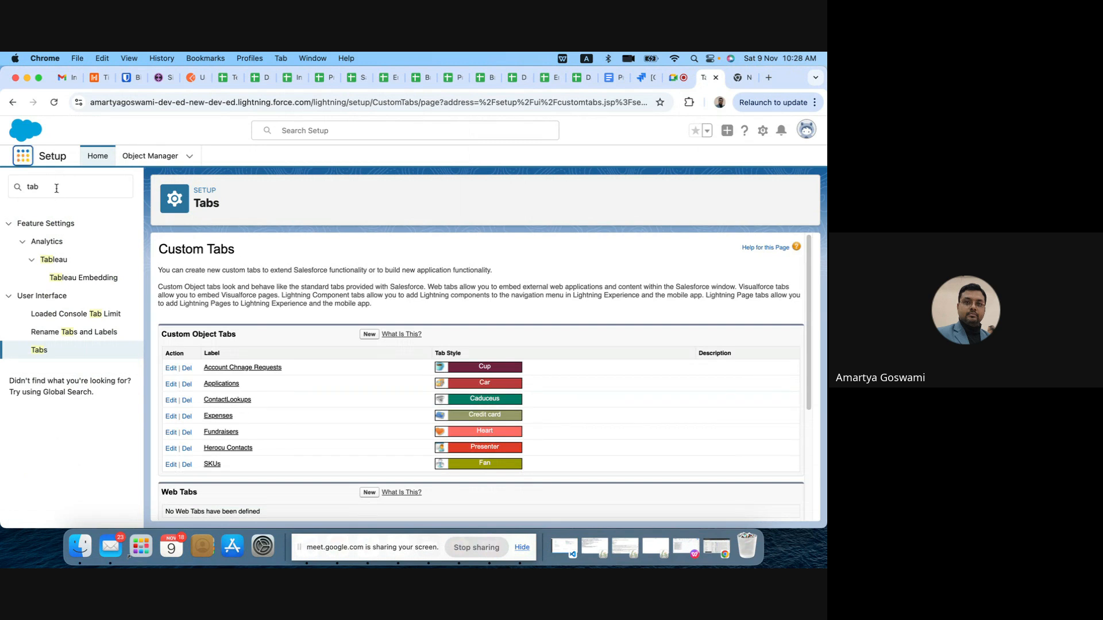
Search the App Launcher for "App" and open the Applications item.
left_click(22, 156)
type("a")
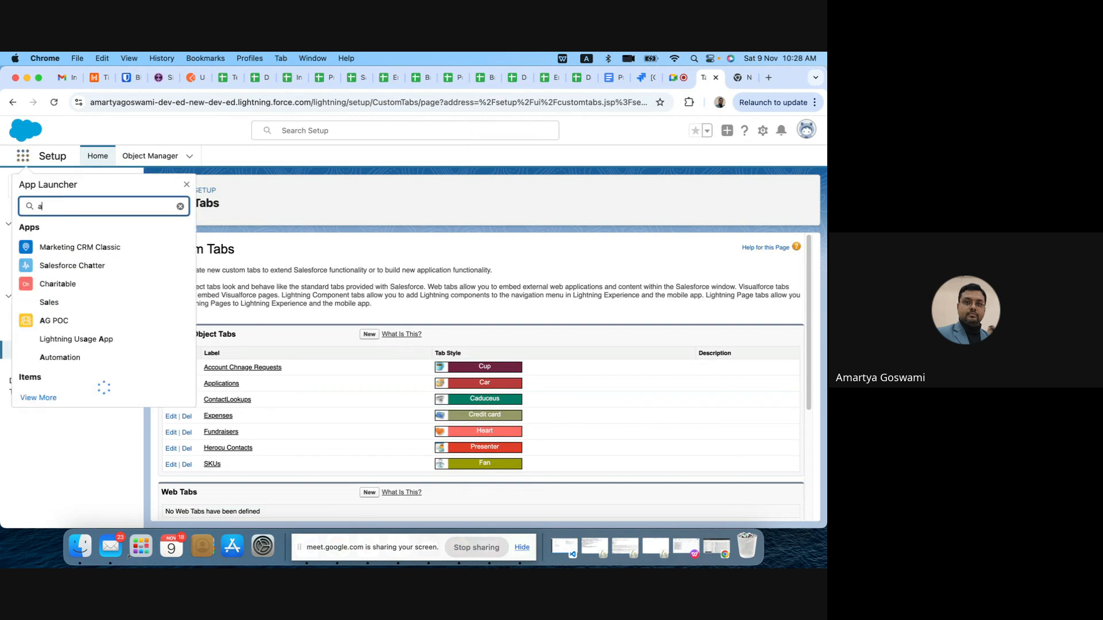
type("pp")
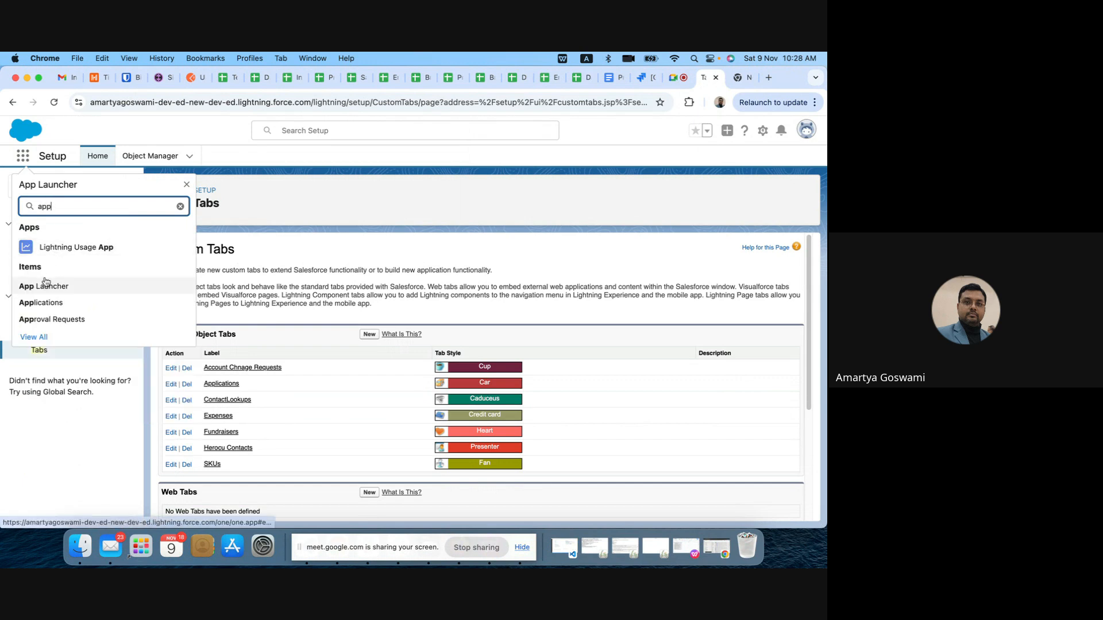
left_click(40, 339)
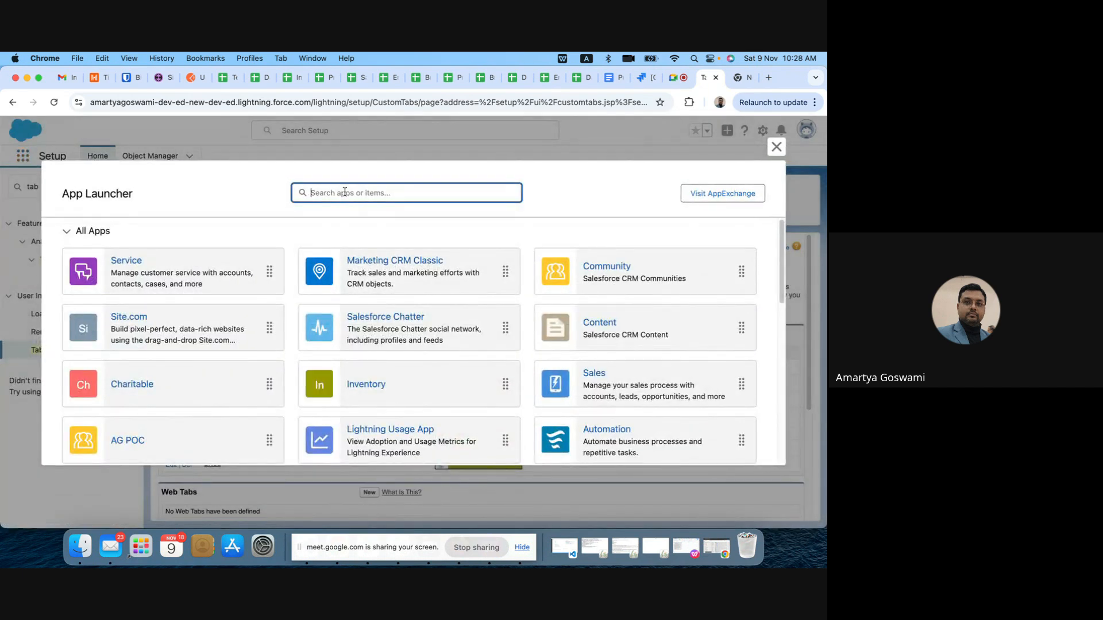
type("App")
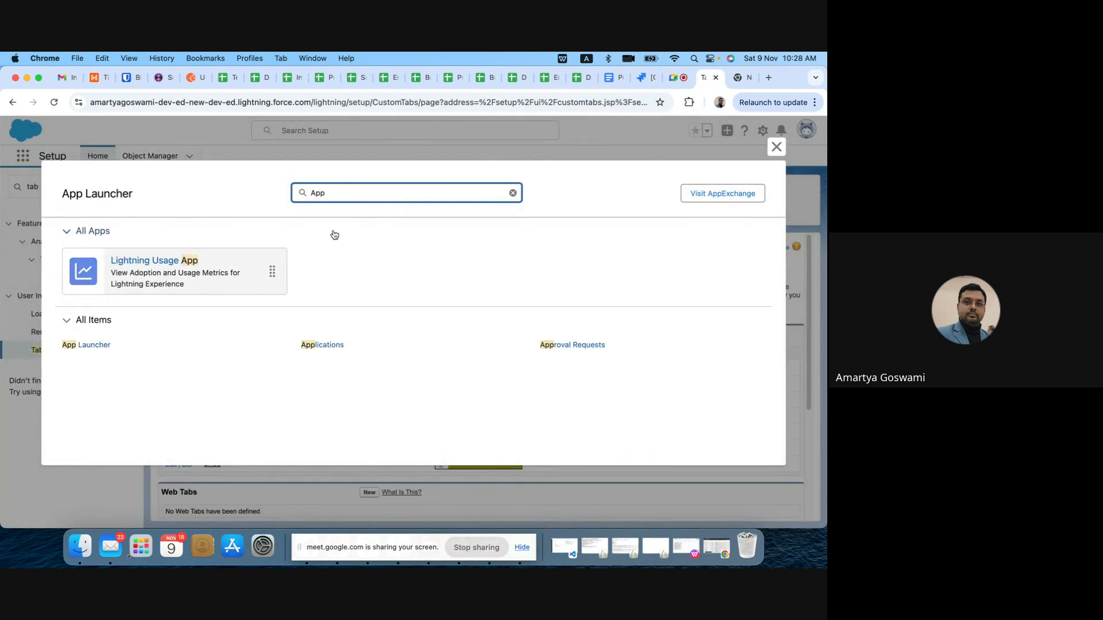
left_click(322, 345)
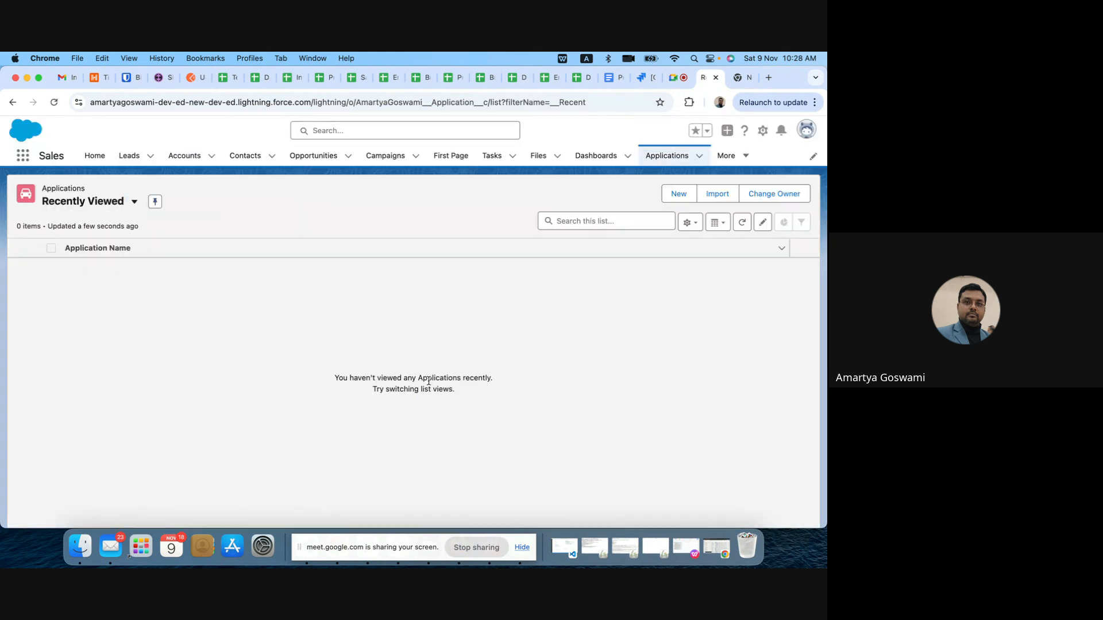
Switch the Applications list to the All list view and pin it as the default.
left_click(134, 201)
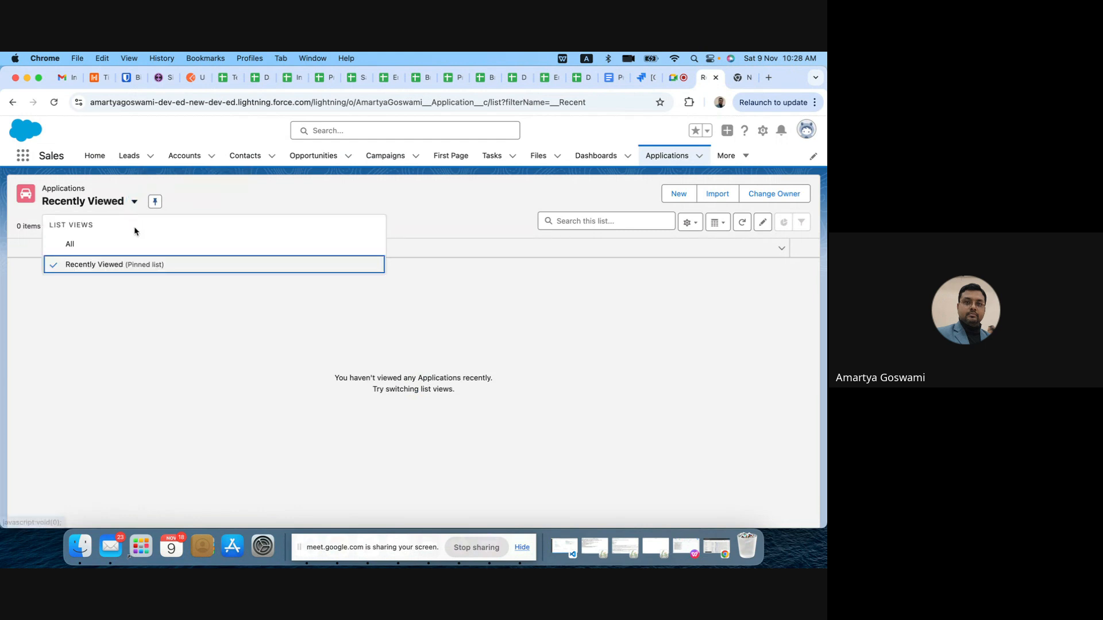
left_click(136, 245)
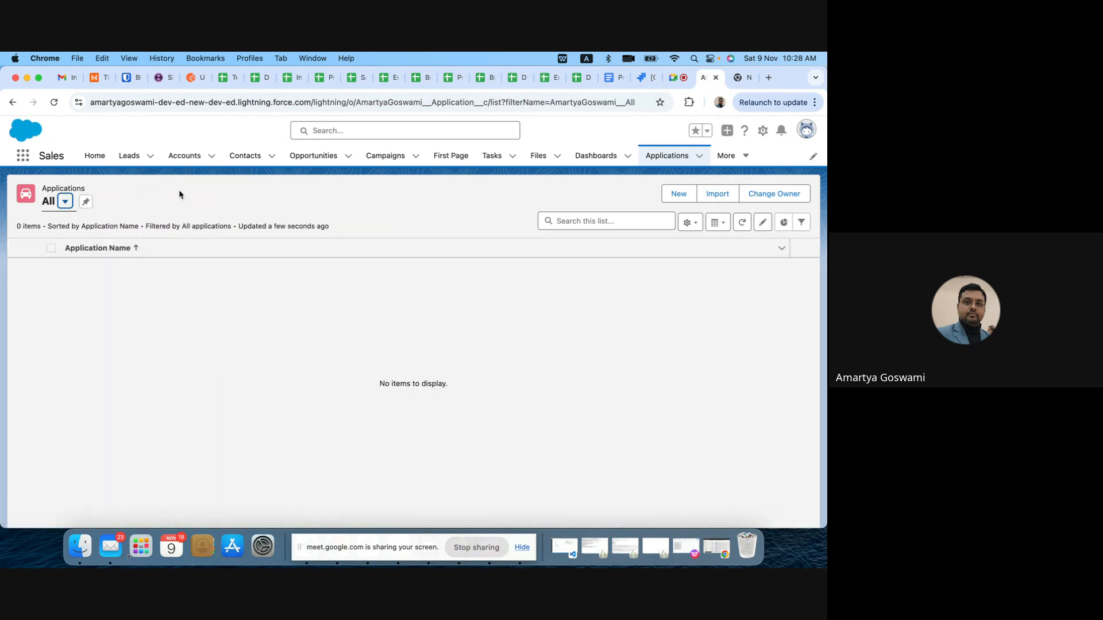
left_click(84, 202)
Create an application record named App1 with start date 11/9/2024 and end date 11/29/2024, and save it.
left_click(610, 200)
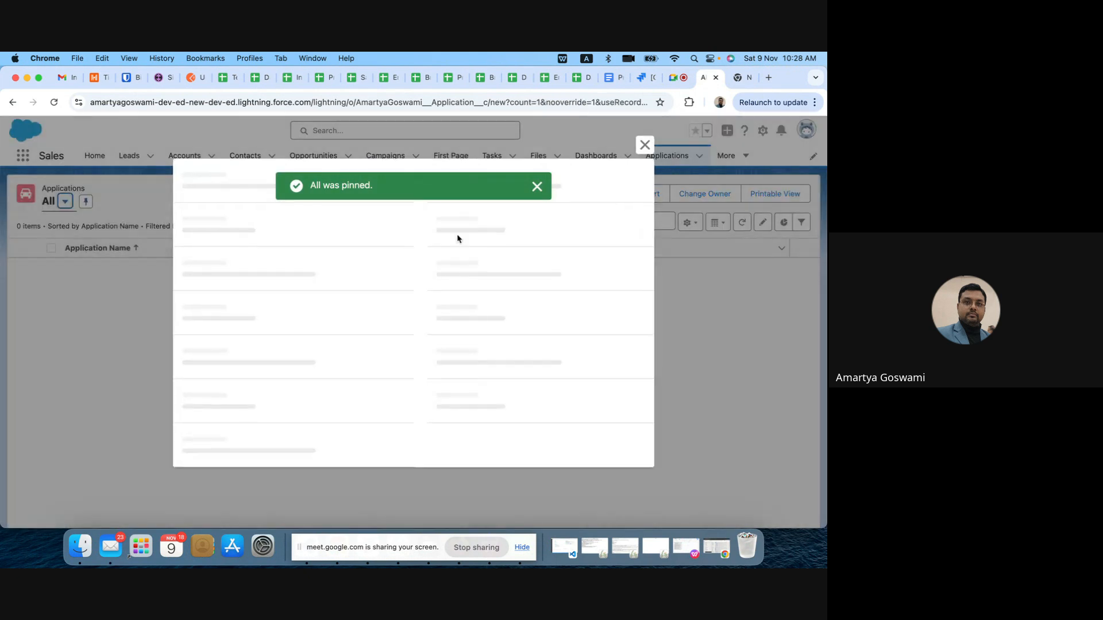
left_click(221, 294)
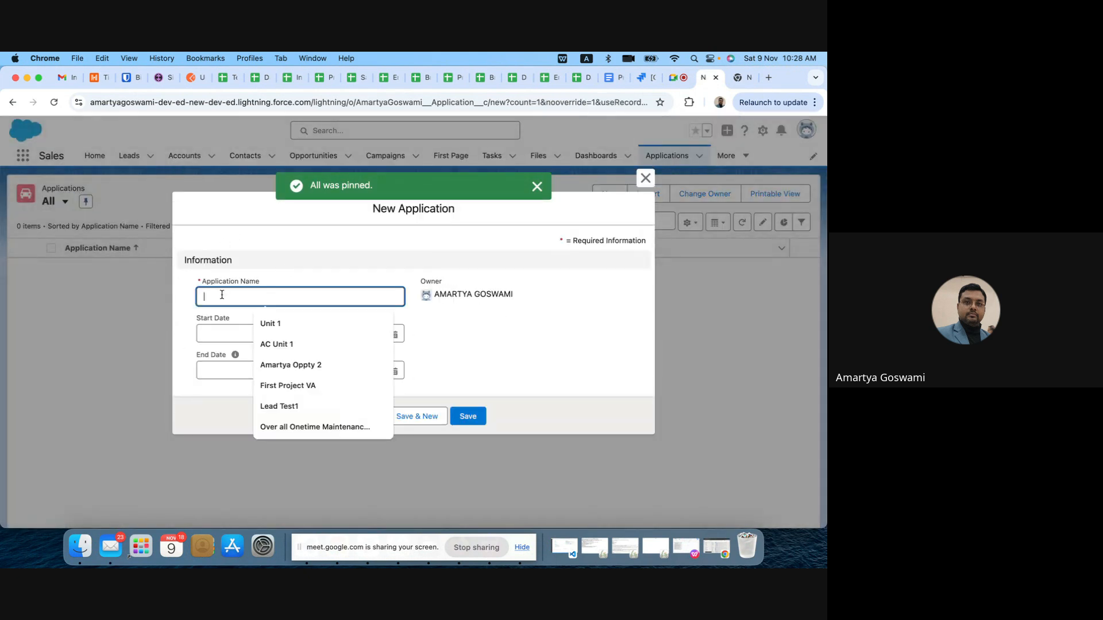
type("App1")
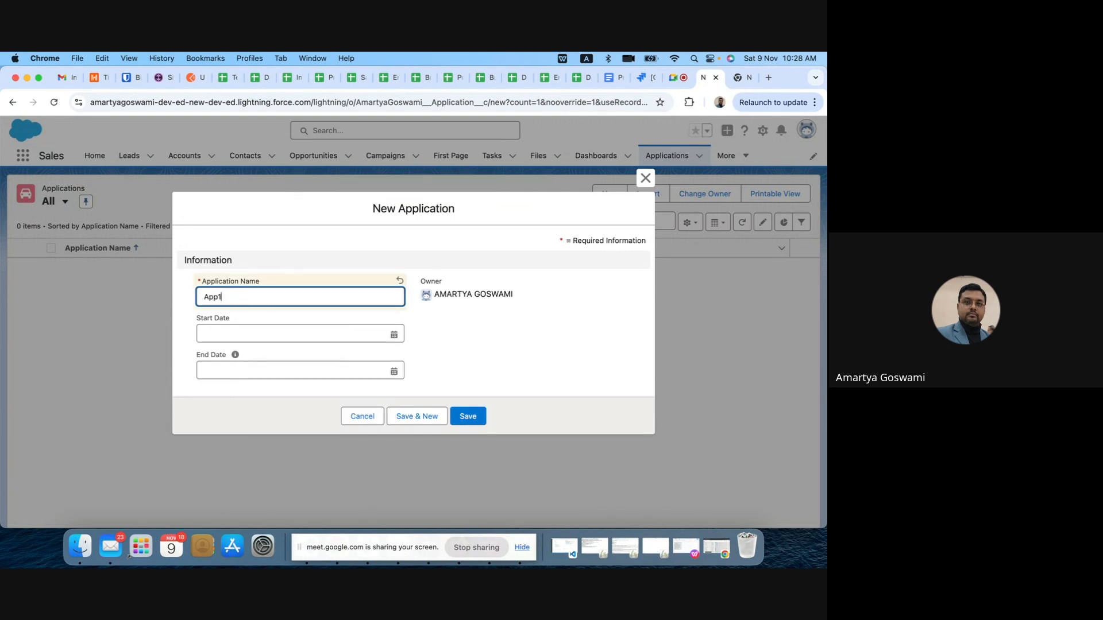
left_click(208, 332)
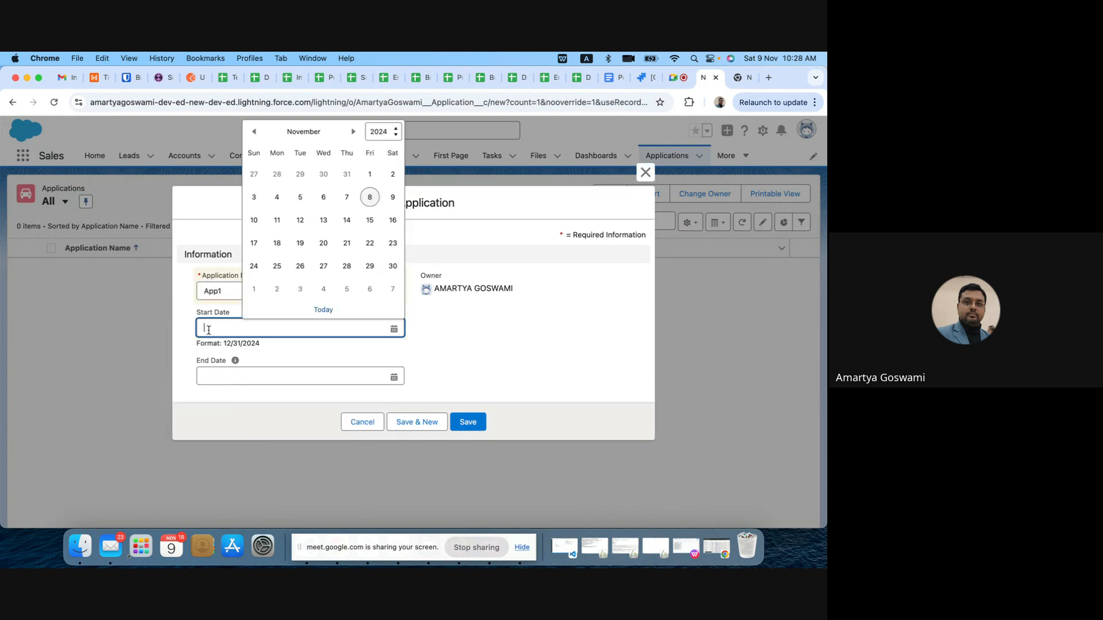
left_click(392, 201)
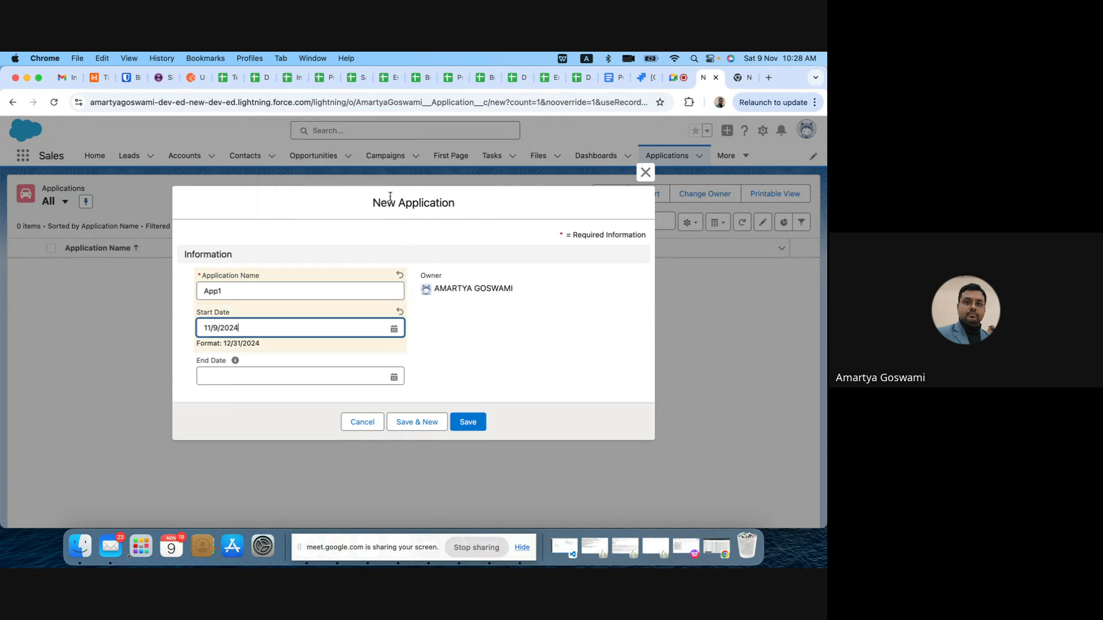
left_click(374, 379)
left_click(373, 365)
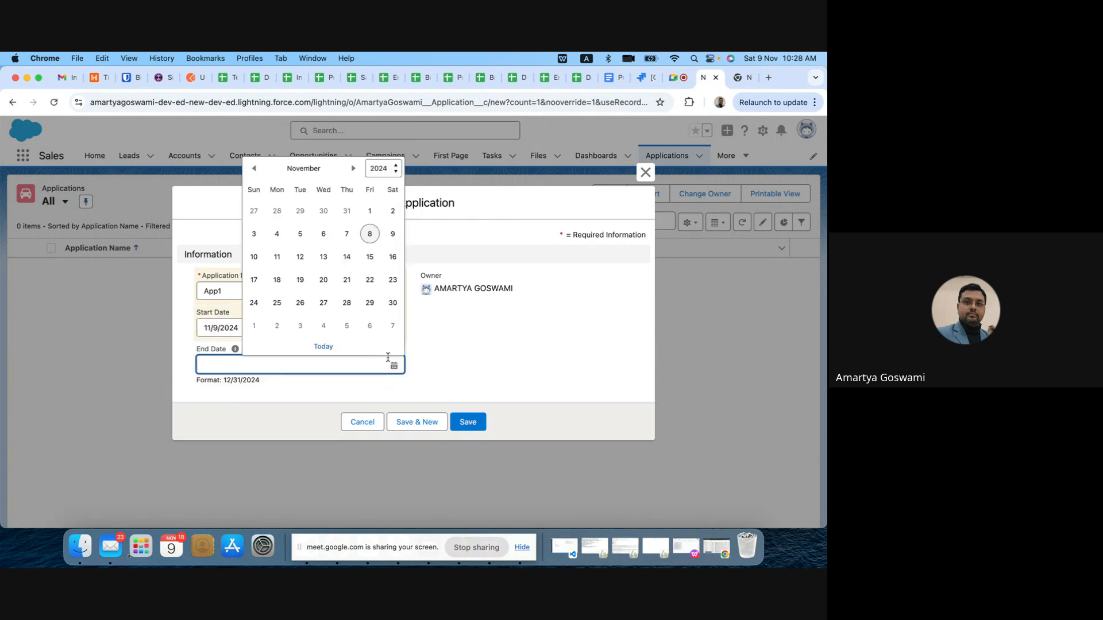
left_click(370, 303)
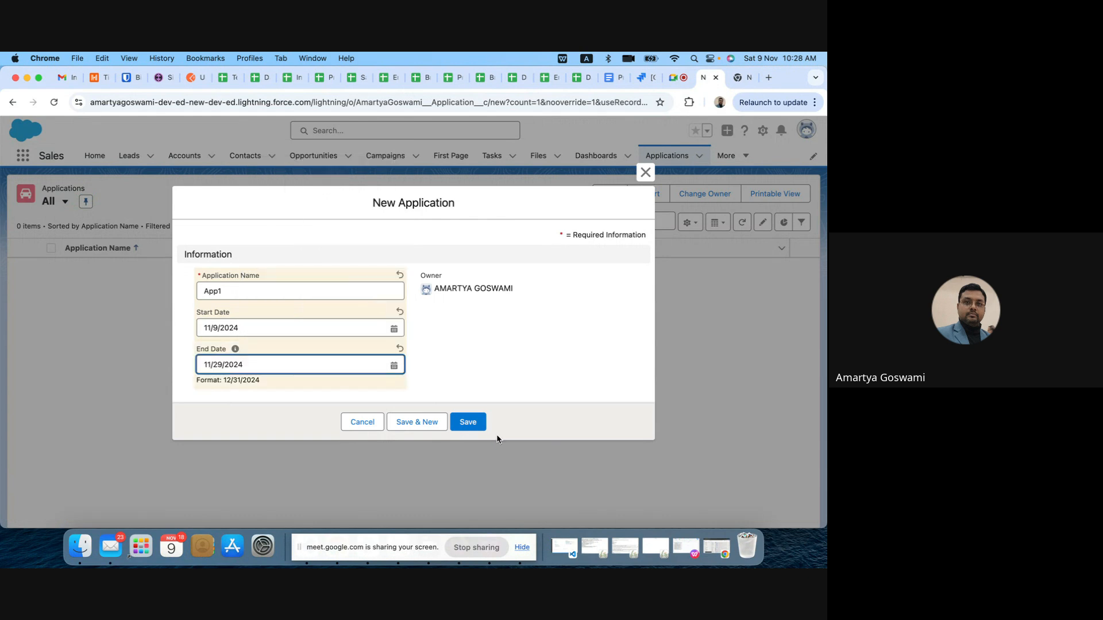
left_click(468, 417)
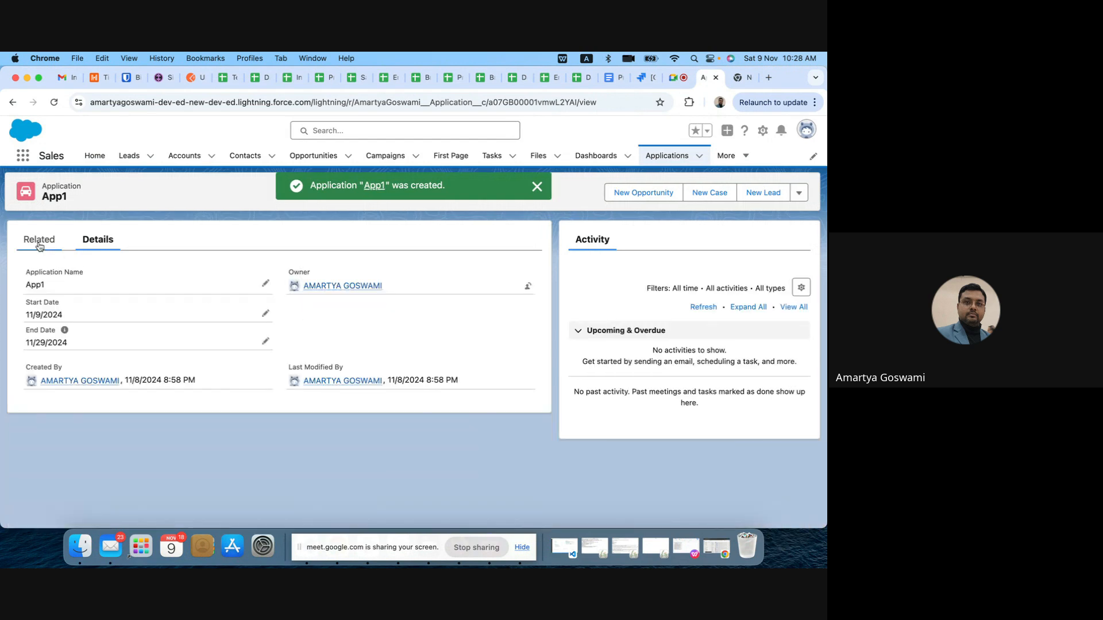
From App1's related list, create an academic details record named App1 with grade 10th, result percent 72.34 and passout year 2000, and save it.
left_click(39, 243)
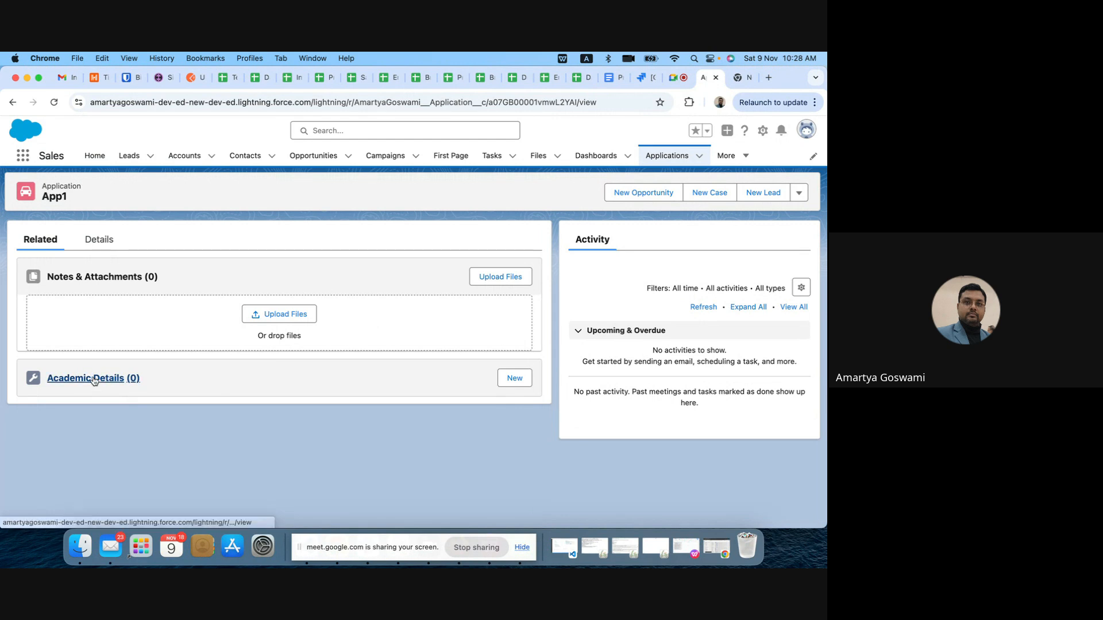
left_click(510, 383)
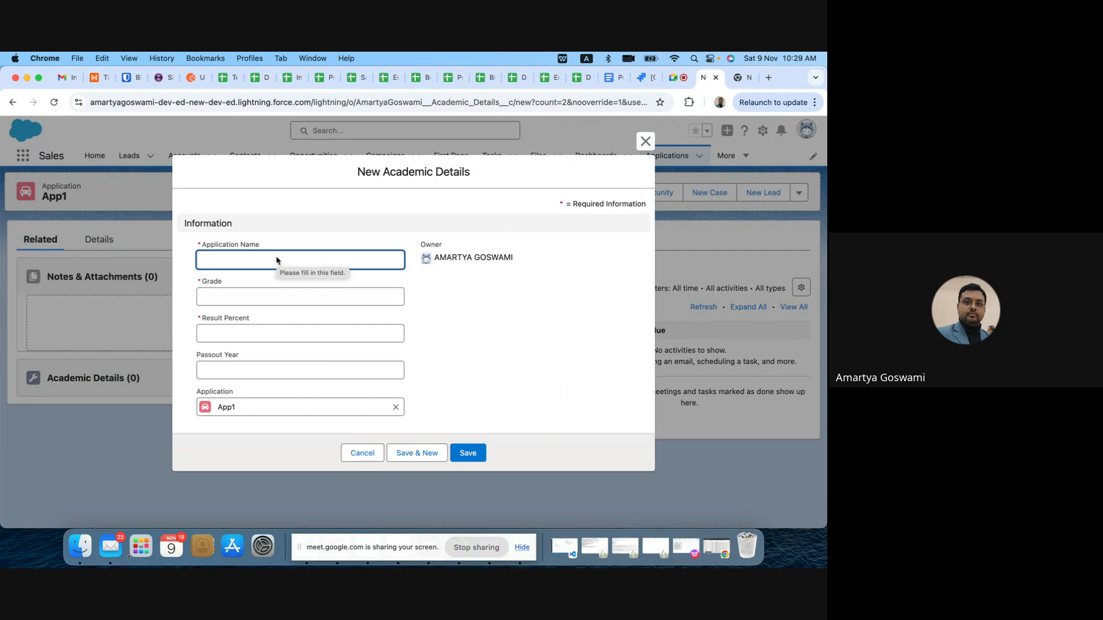
type("A")
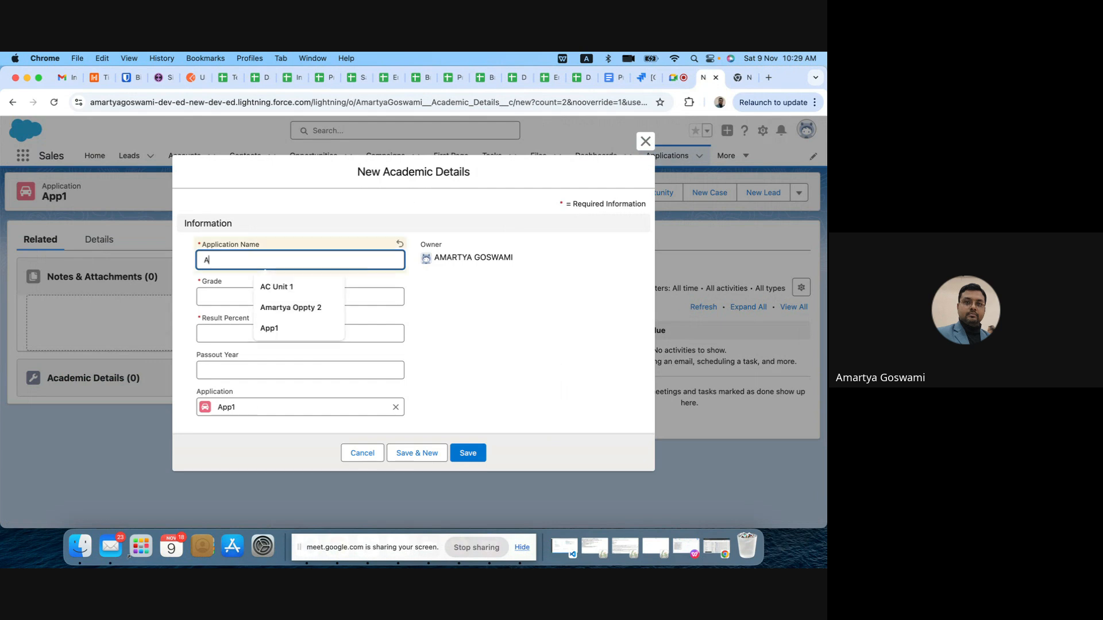
type("pp1")
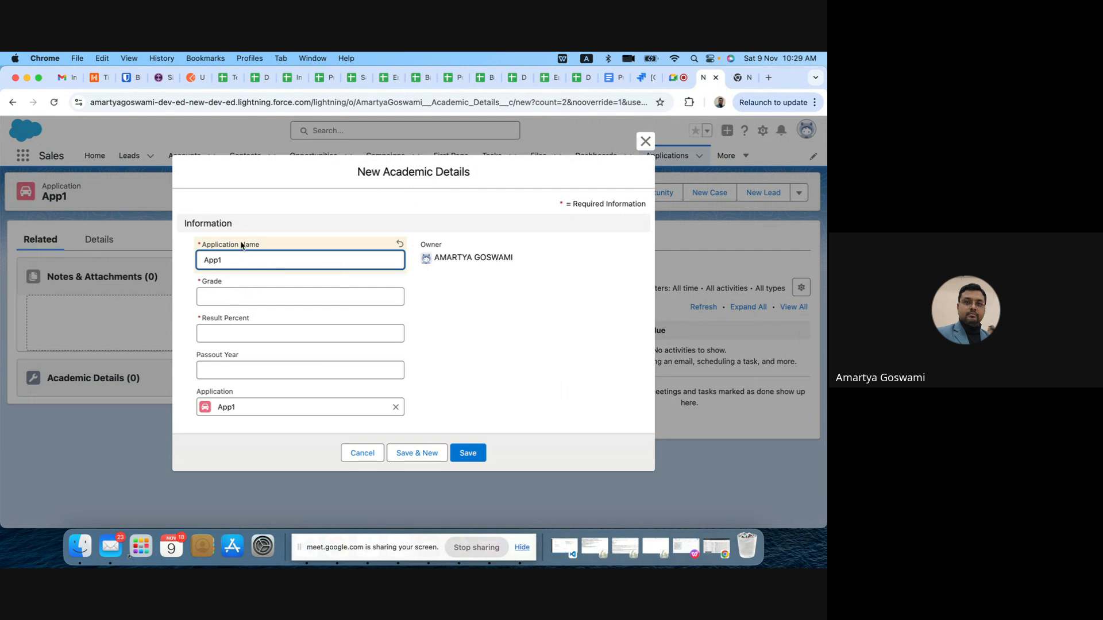
left_click(216, 291)
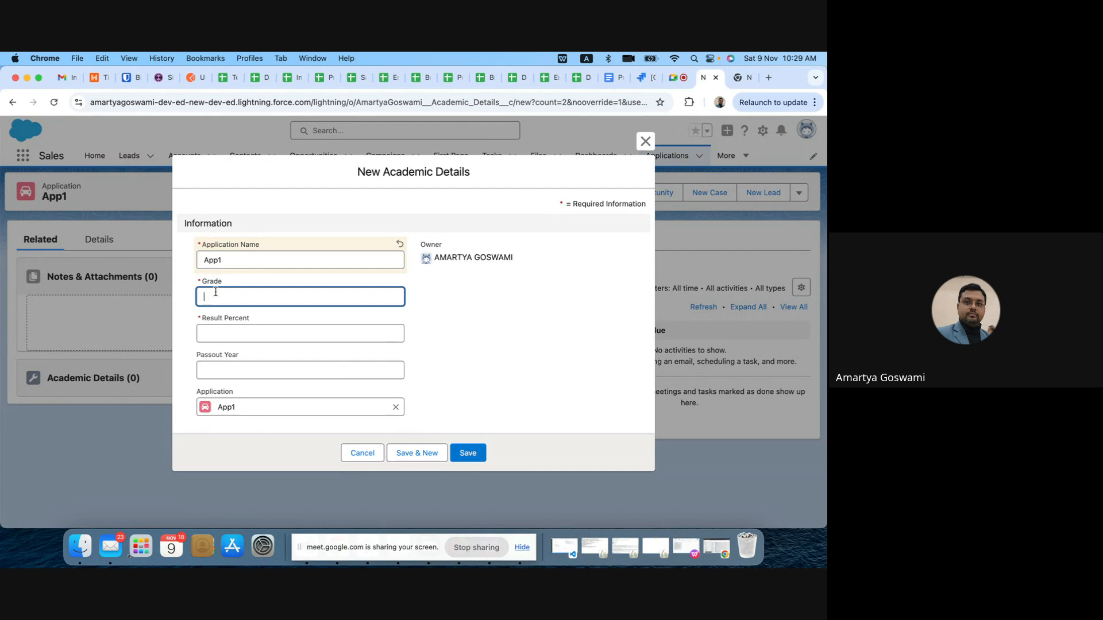
type("10")
type("th")
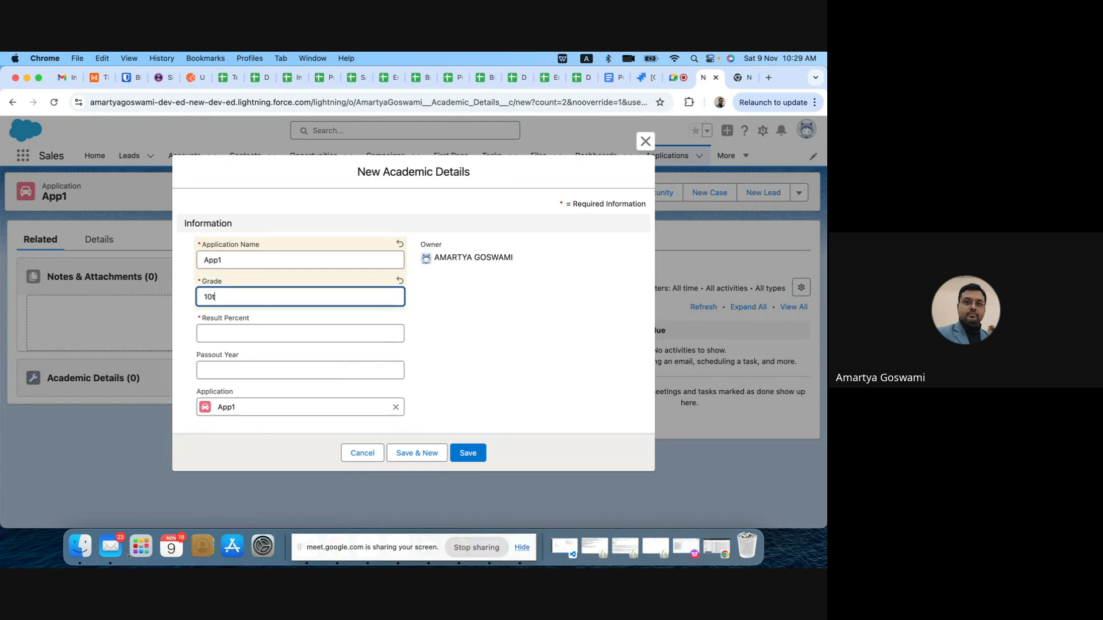
left_click(208, 336)
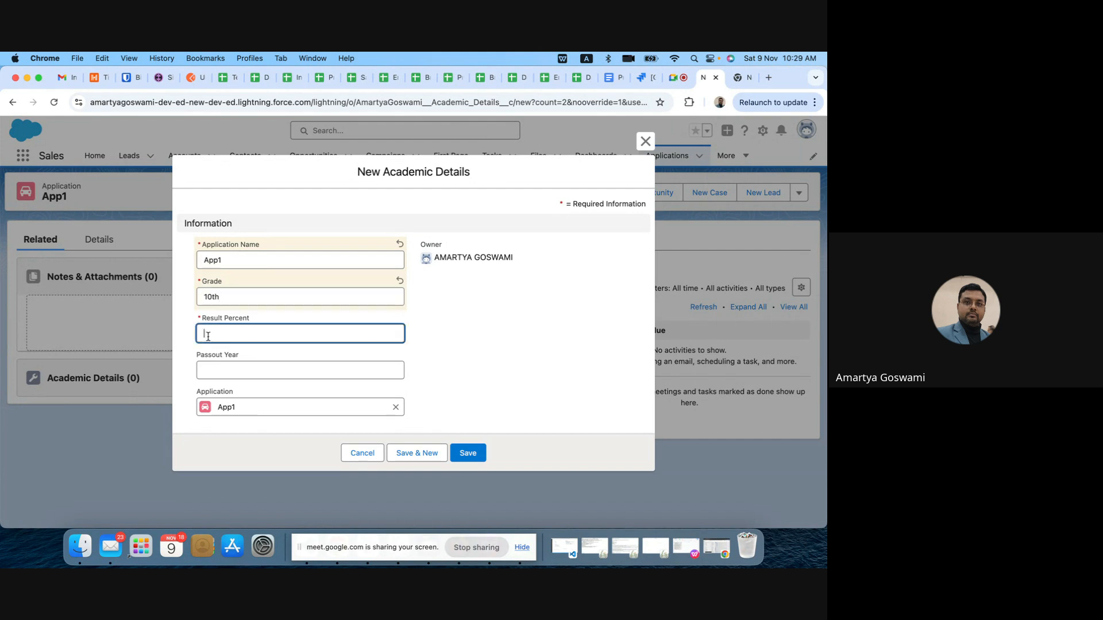
type("72.34")
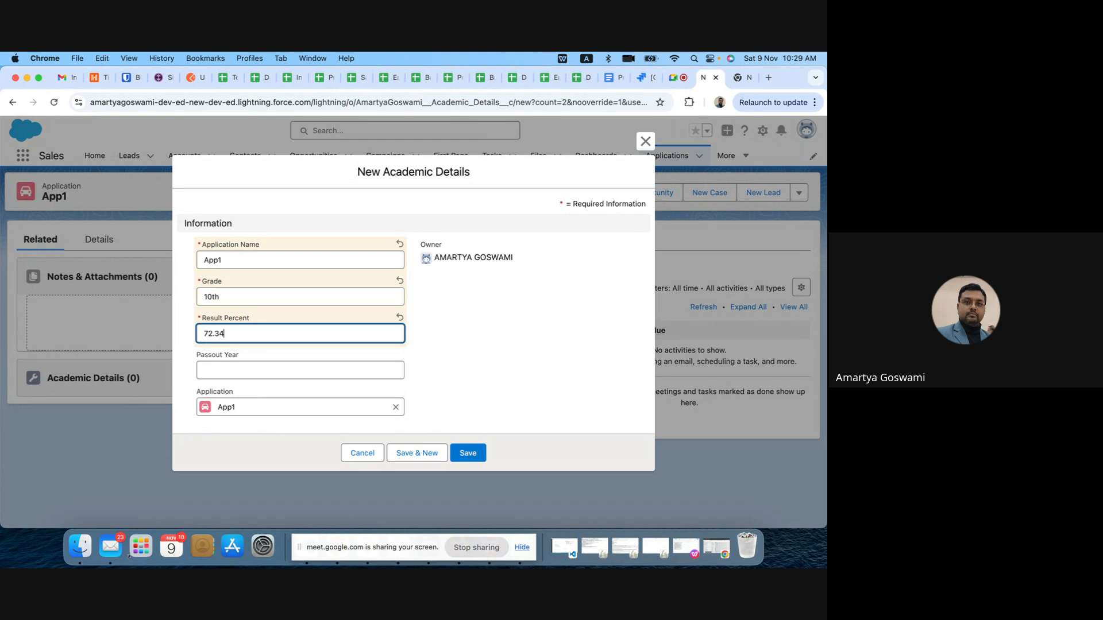
left_click(209, 366)
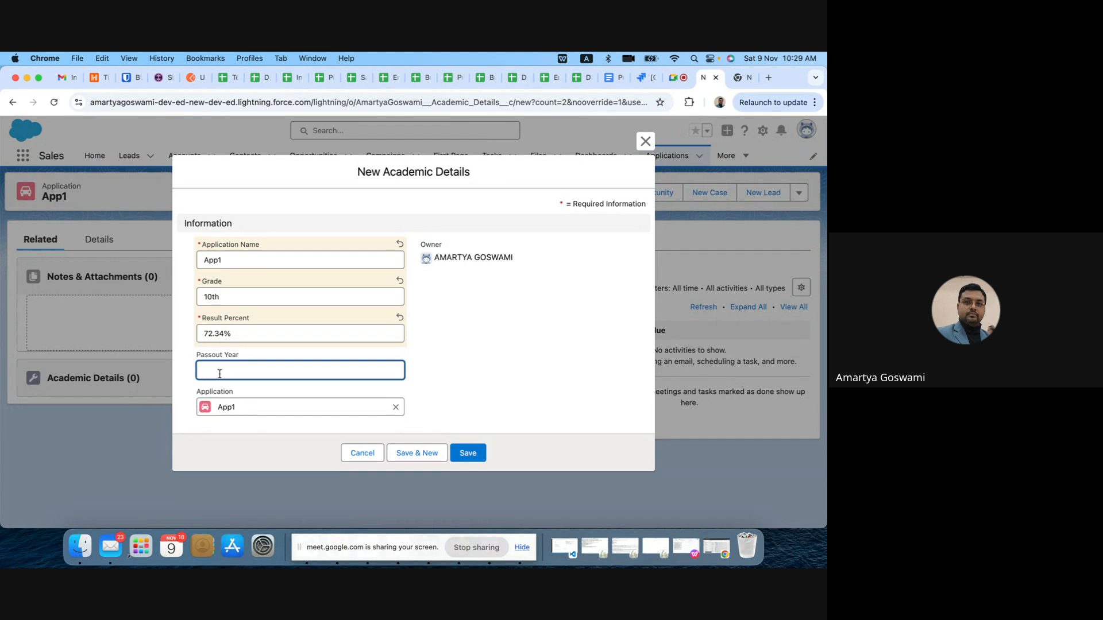
type("2")
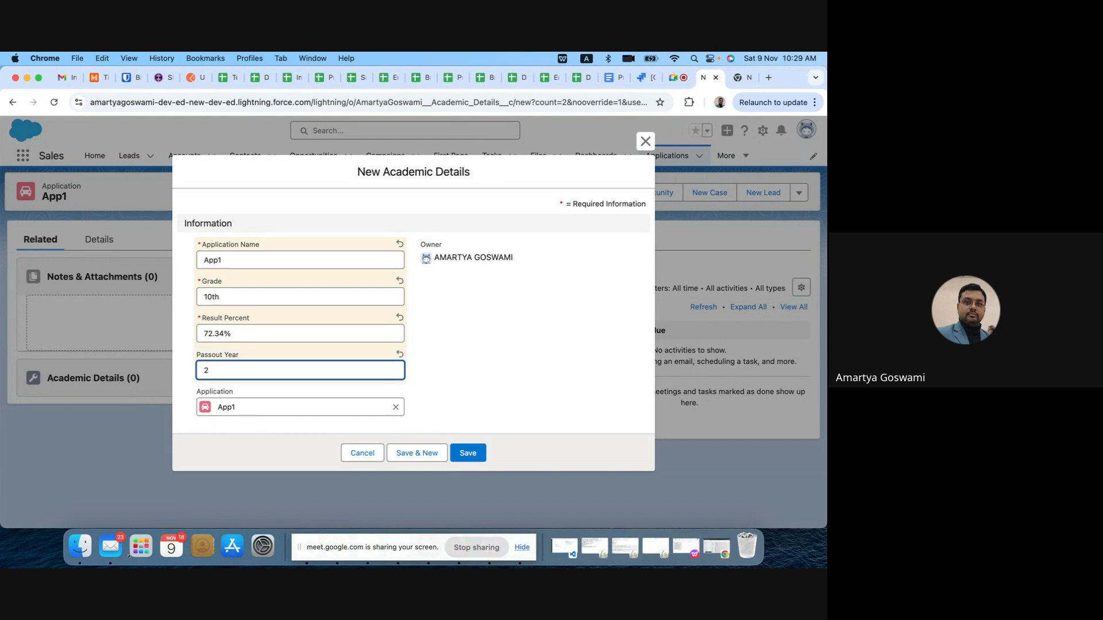
type("000")
left_click(464, 455)
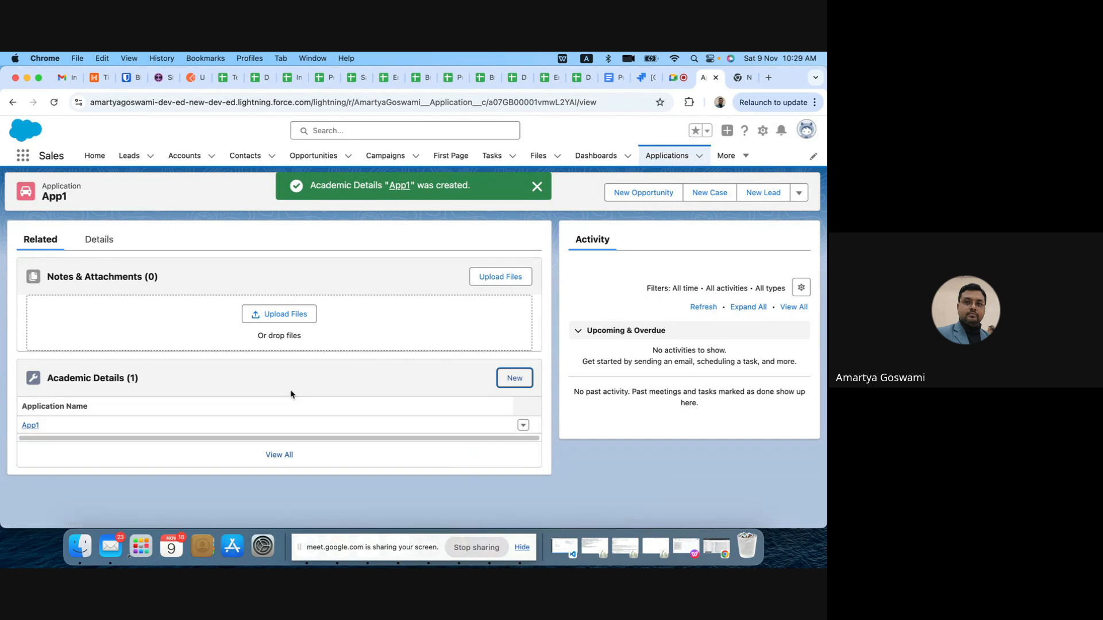
Open the App1 academic details record in a separate browser tab and compare its fields with the parent application's details and related list.
right_click(27, 428)
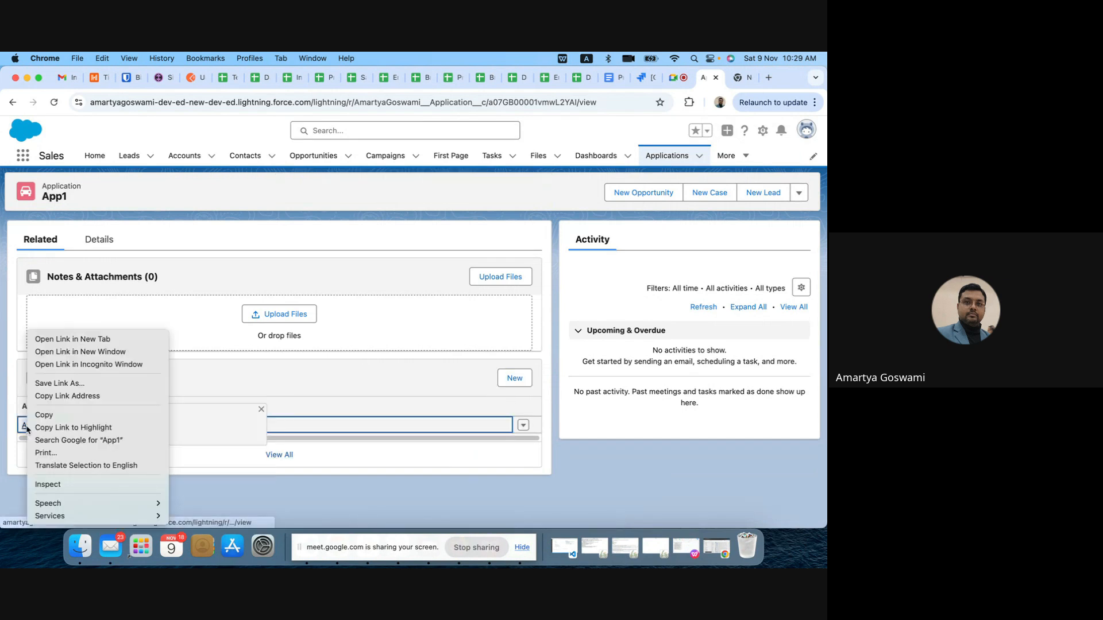
left_click(101, 340)
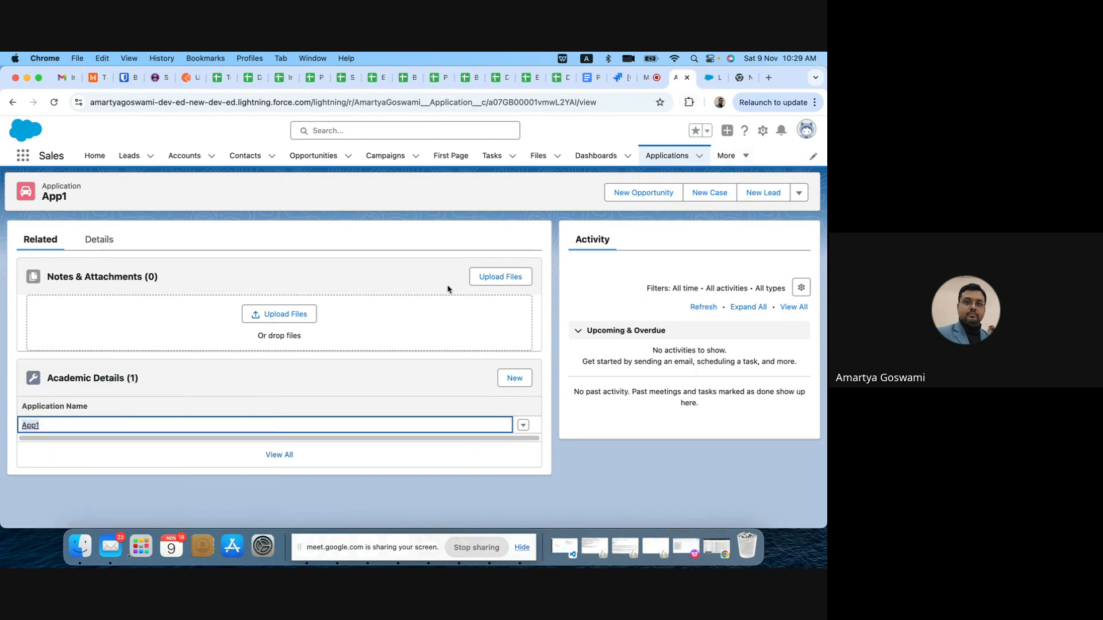
left_click(99, 239)
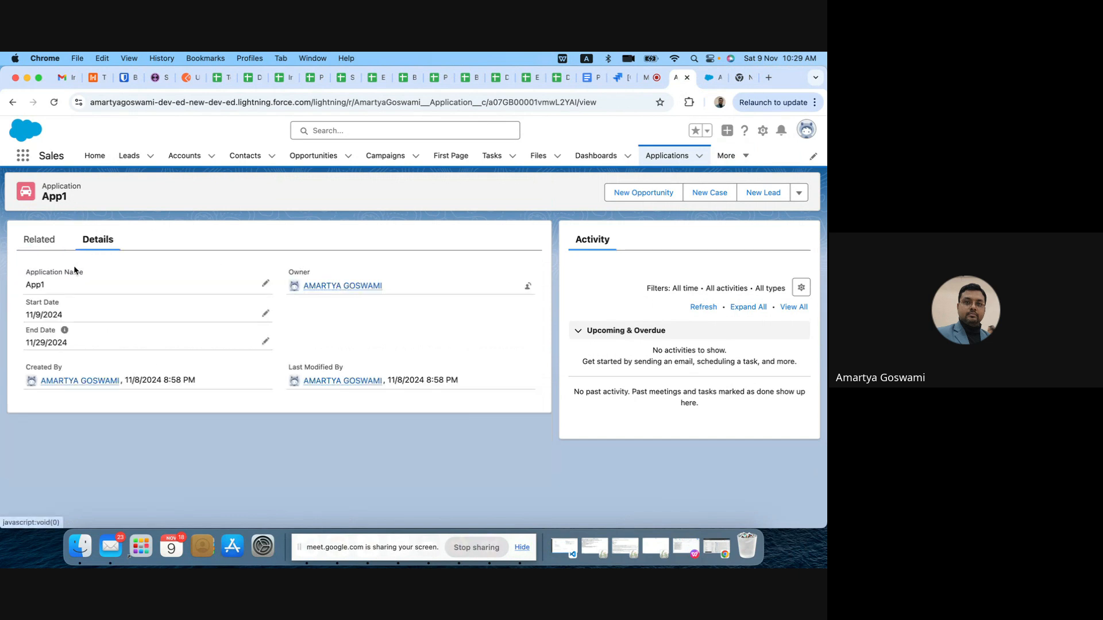
left_click(26, 241)
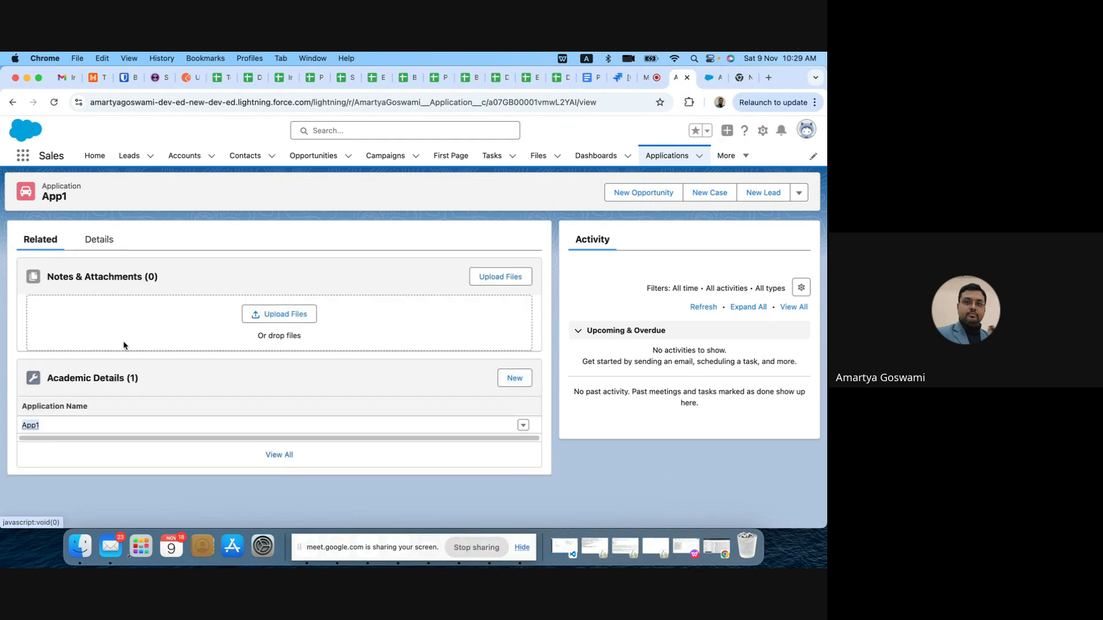
left_click(99, 243)
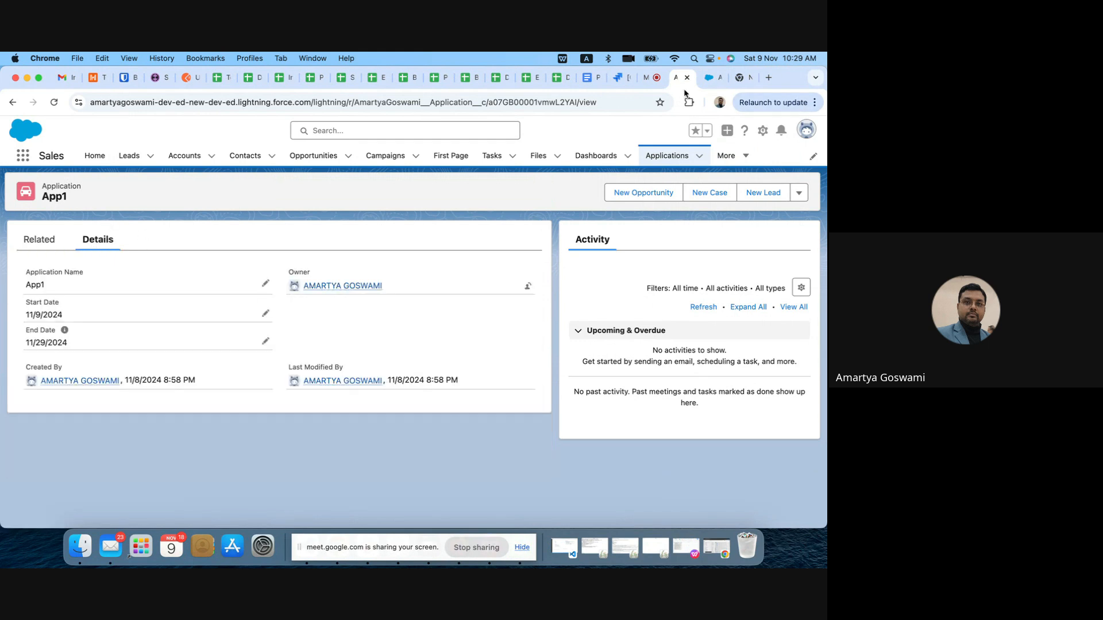
left_click(708, 84)
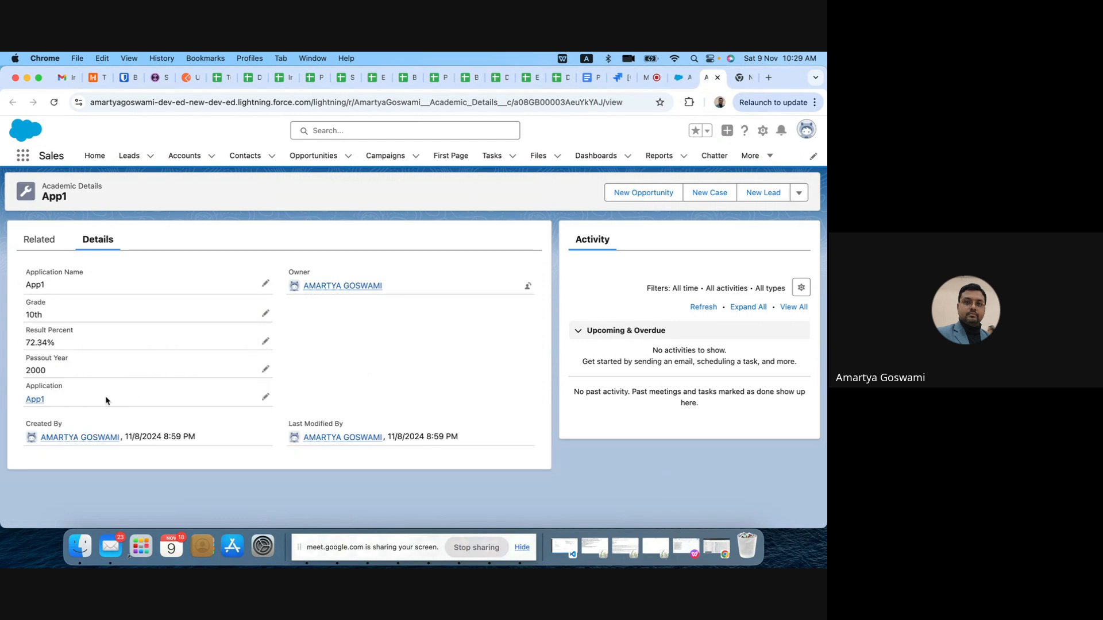
mouse_move(39, 401)
Delete the App1 application record, and reload the academic details record to check its Application lookup.
left_click(678, 77)
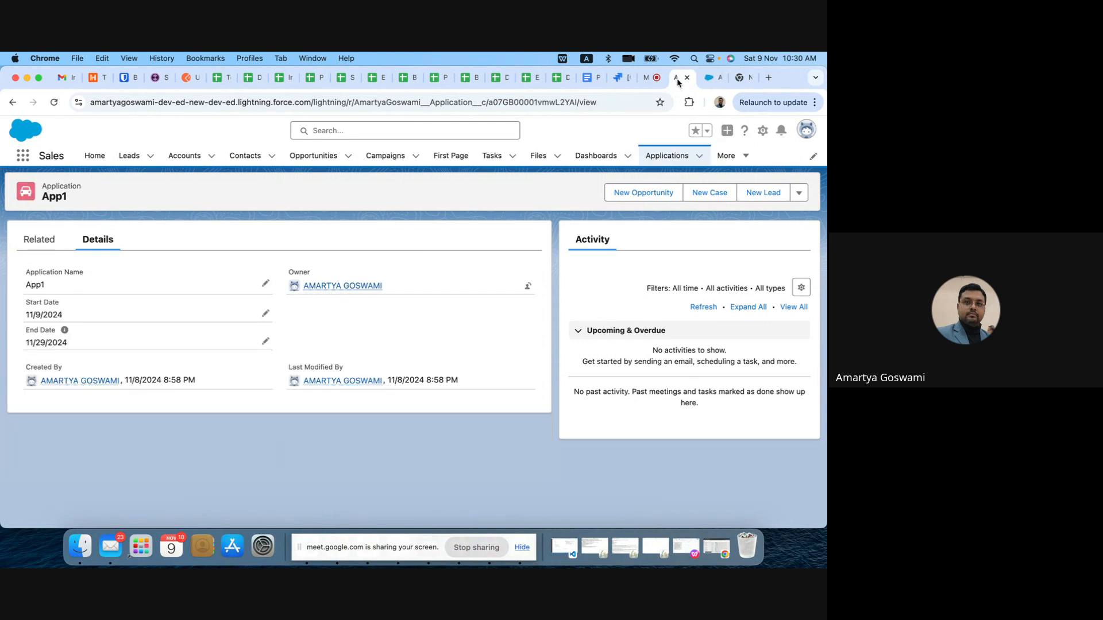
left_click(799, 193)
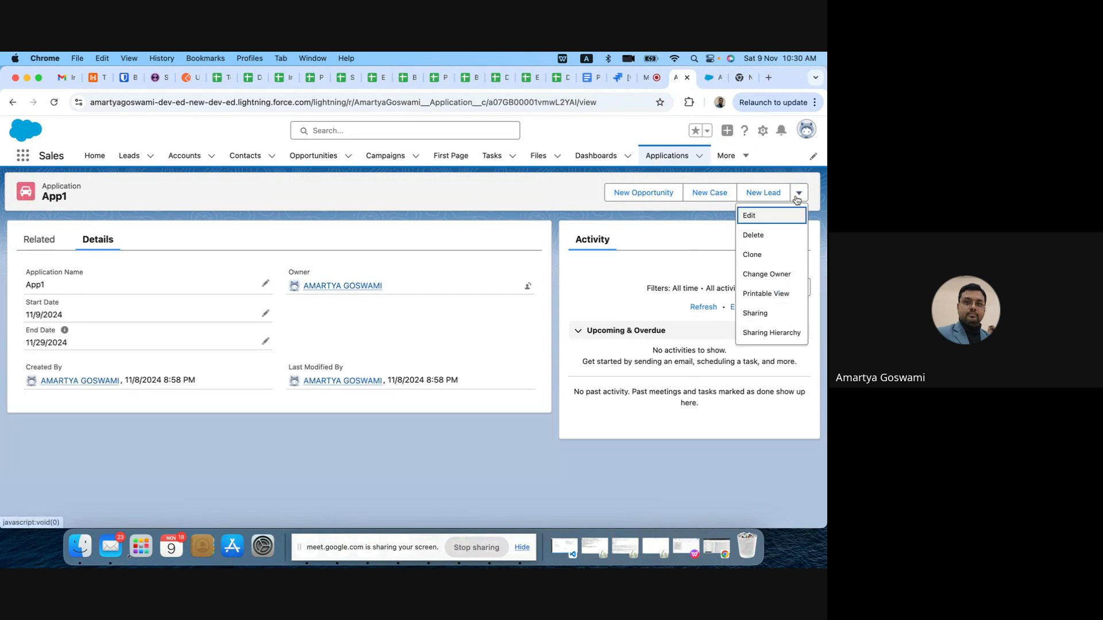
left_click(759, 237)
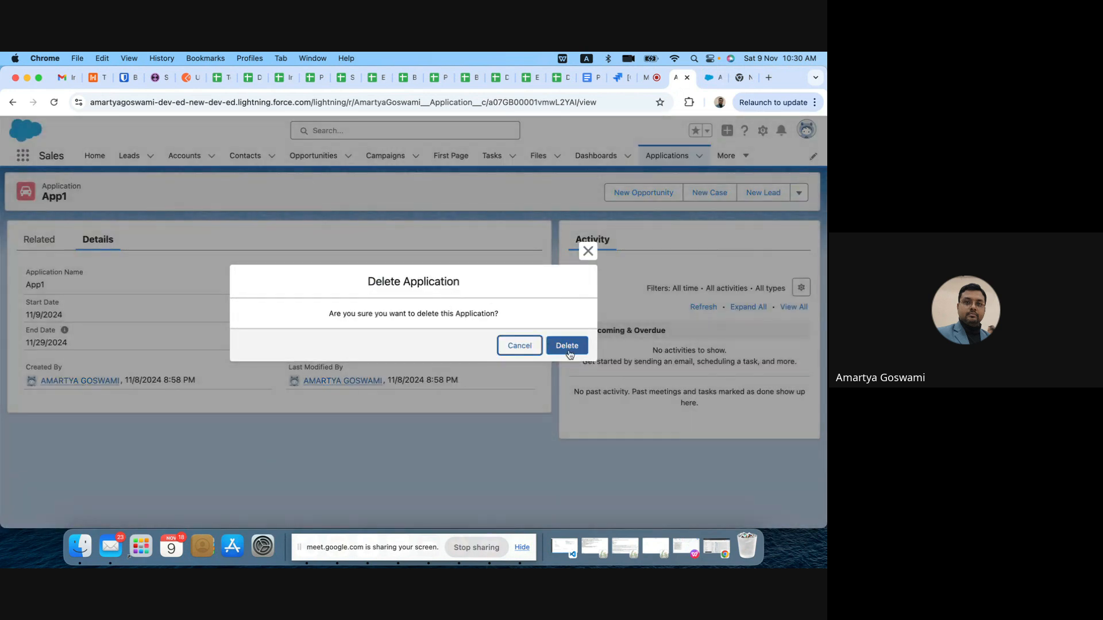
left_click(569, 351)
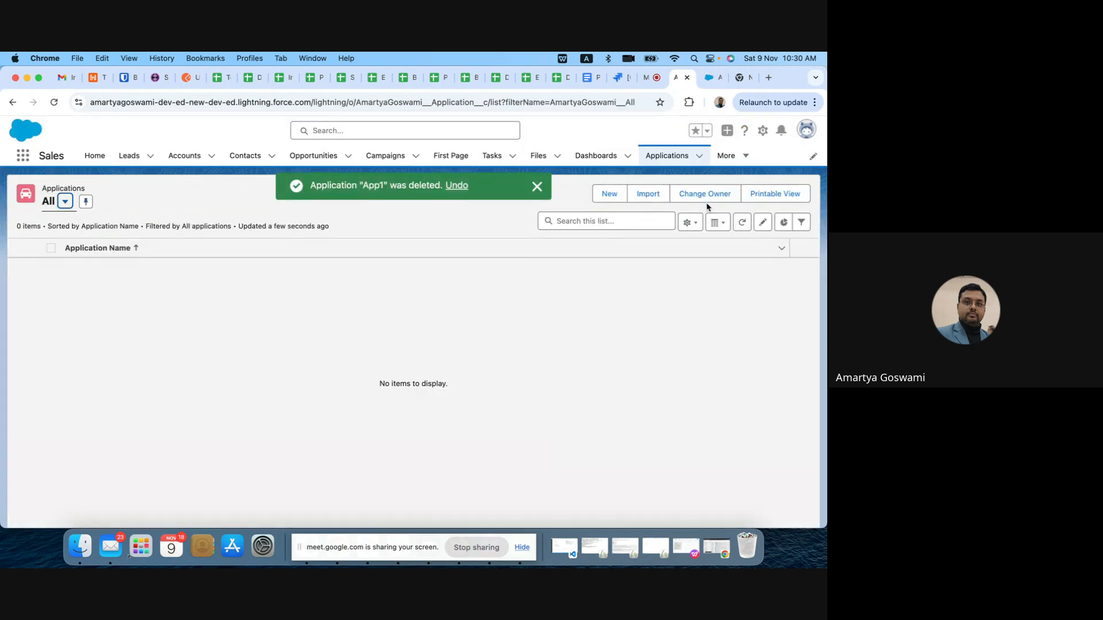
left_click(713, 77)
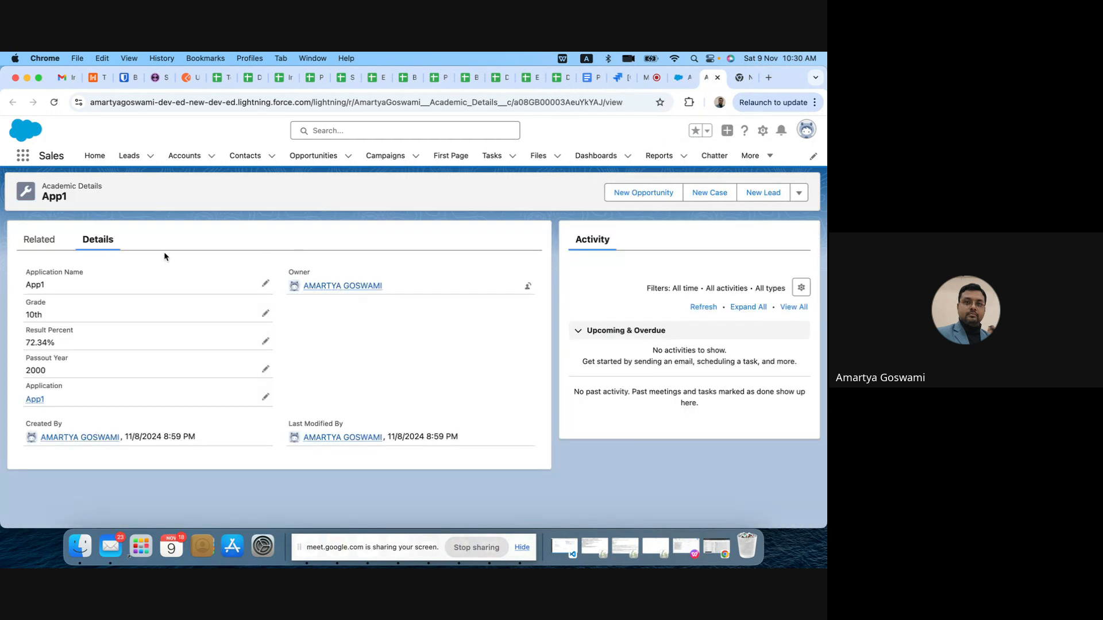
left_click(54, 103)
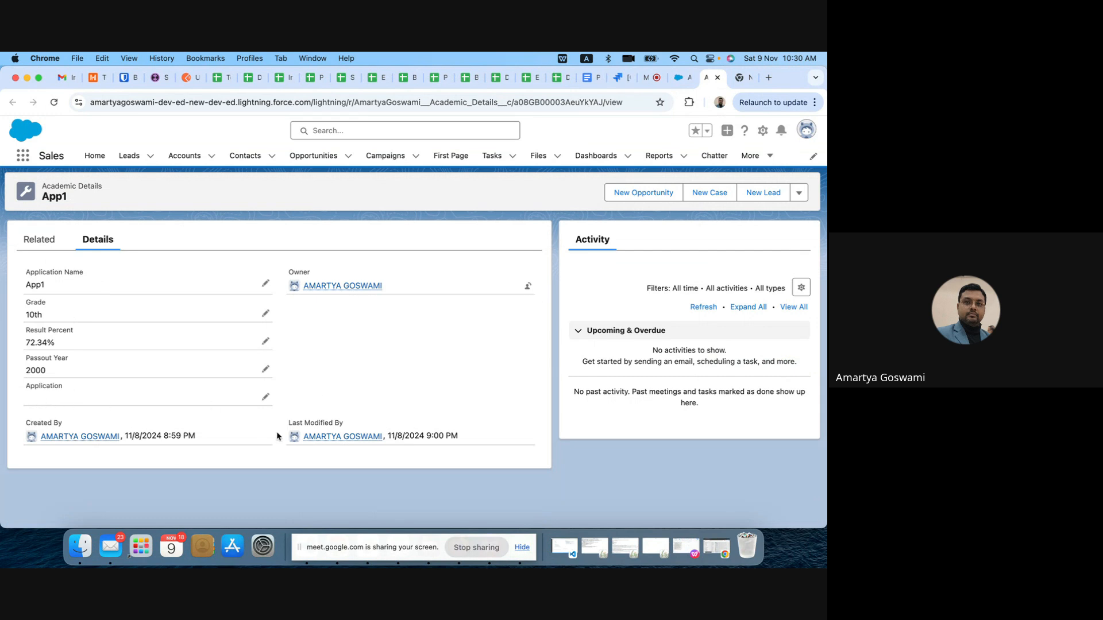
Create a new application record named App1 with start date 11/9/2024 and end date 11/29/2024, and save it.
left_click(676, 81)
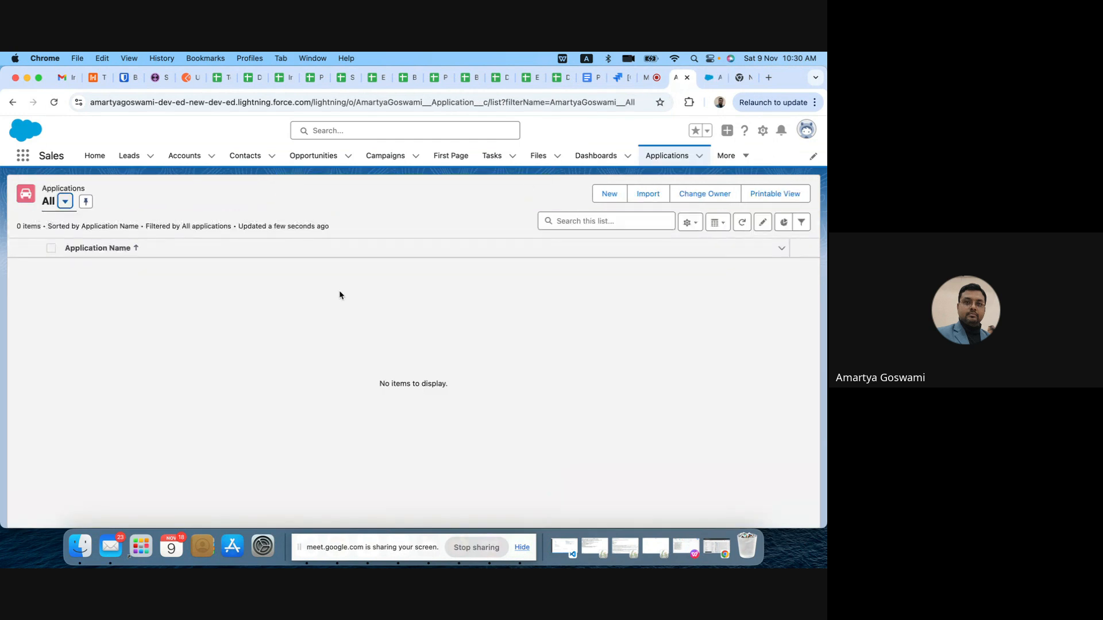
left_click(608, 194)
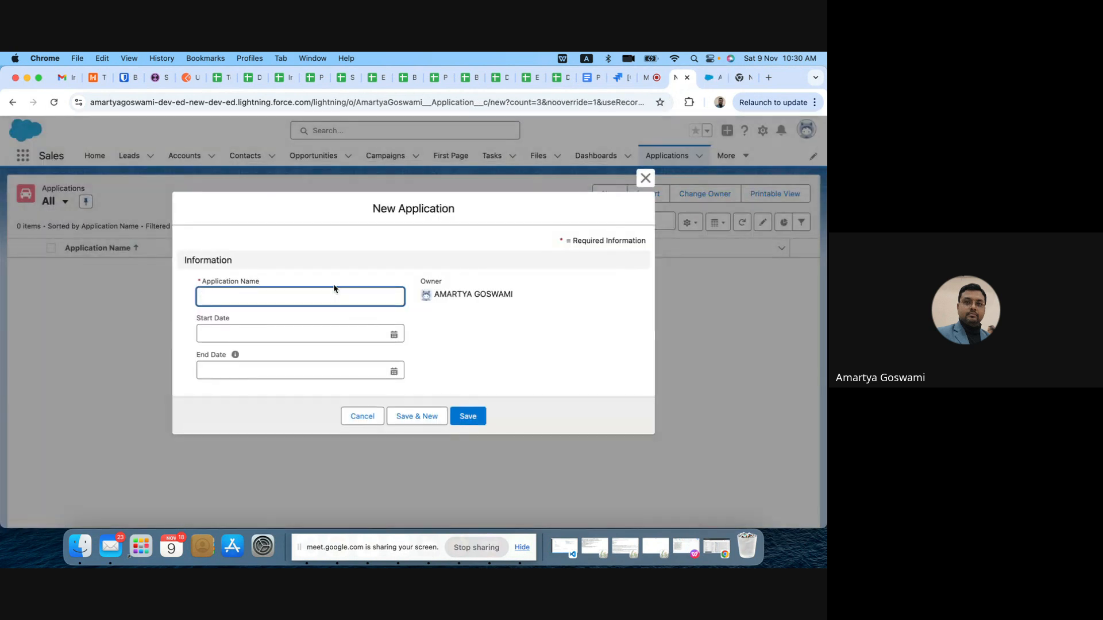
type("App")
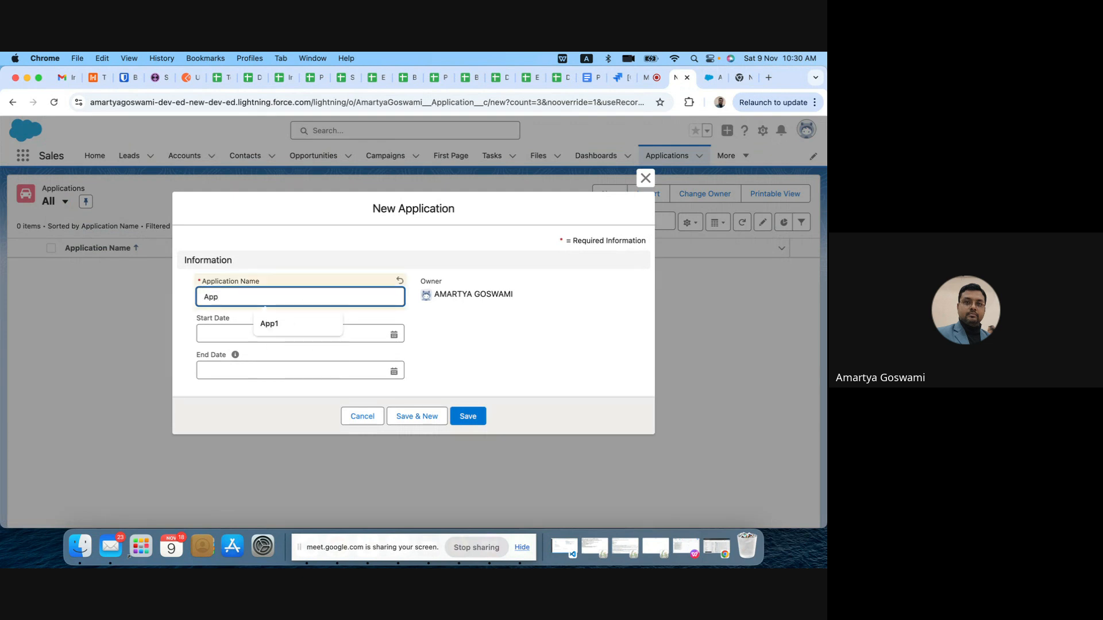
left_click(295, 325)
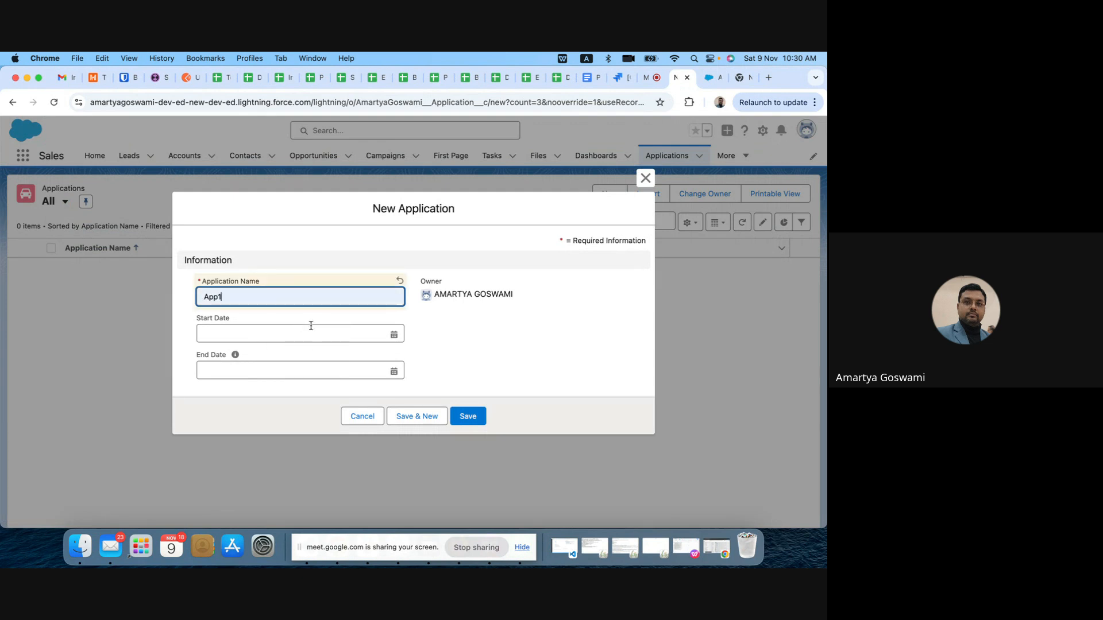
left_click(393, 334)
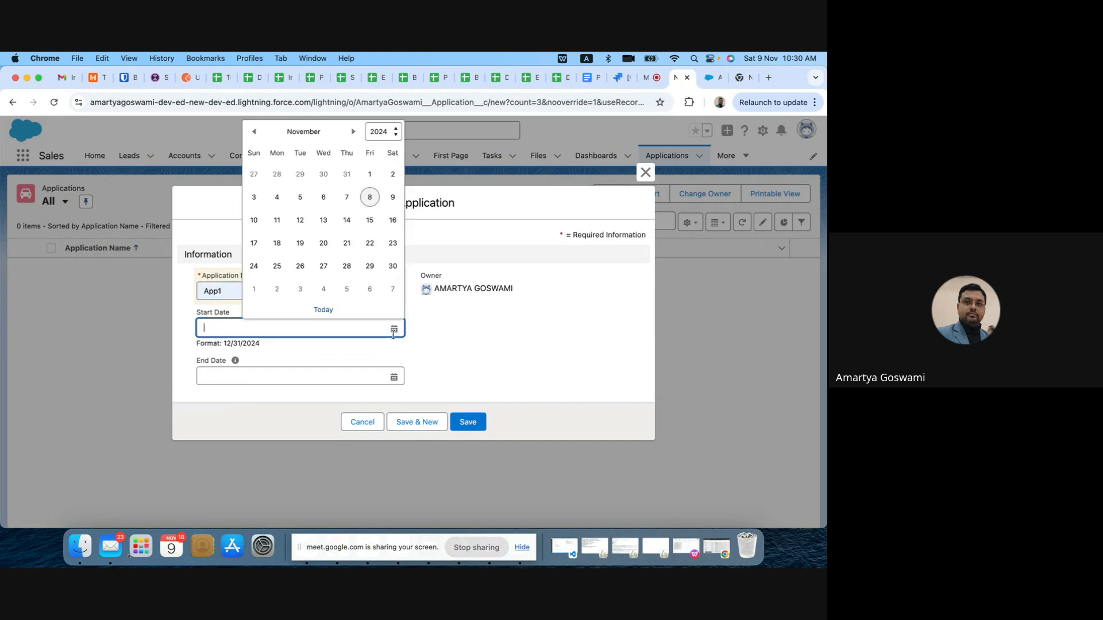
left_click(392, 197)
left_click(383, 375)
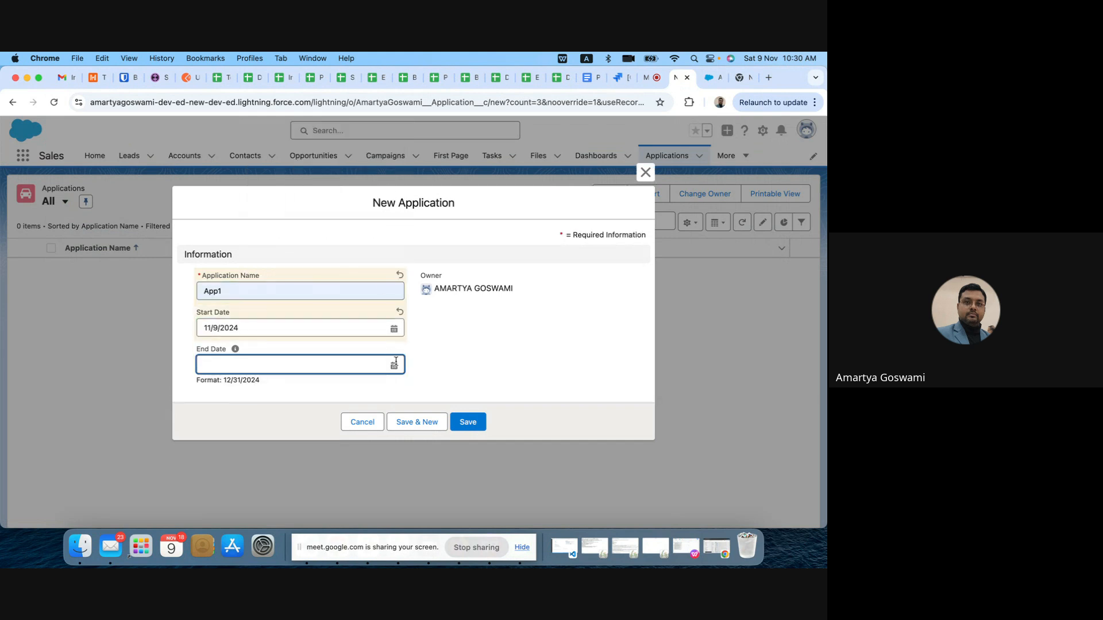
left_click(393, 366)
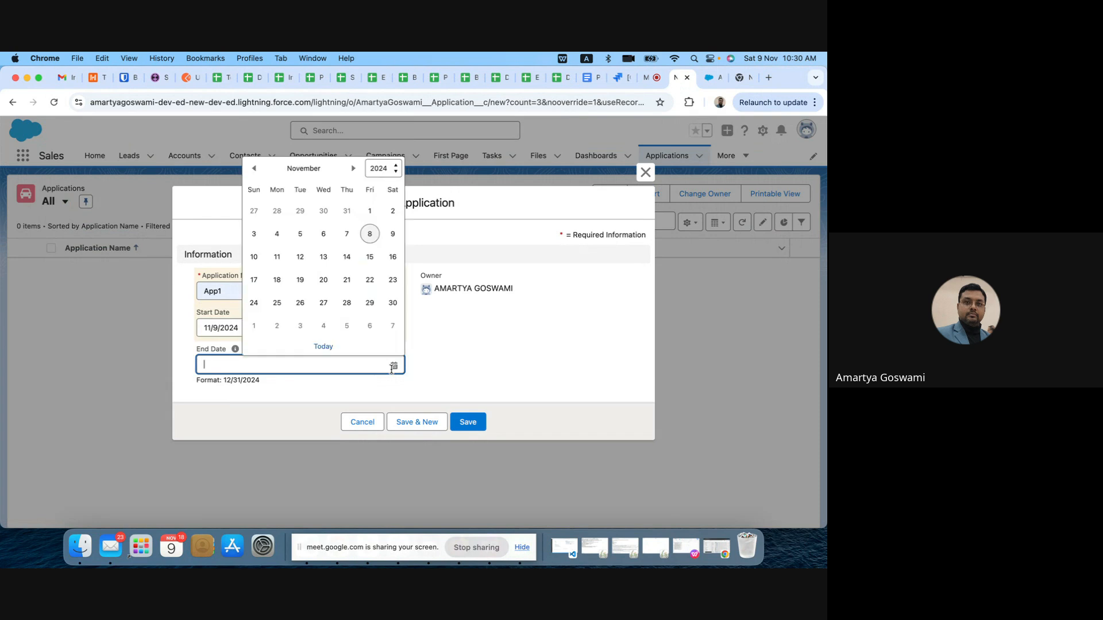
left_click(367, 307)
left_click(467, 422)
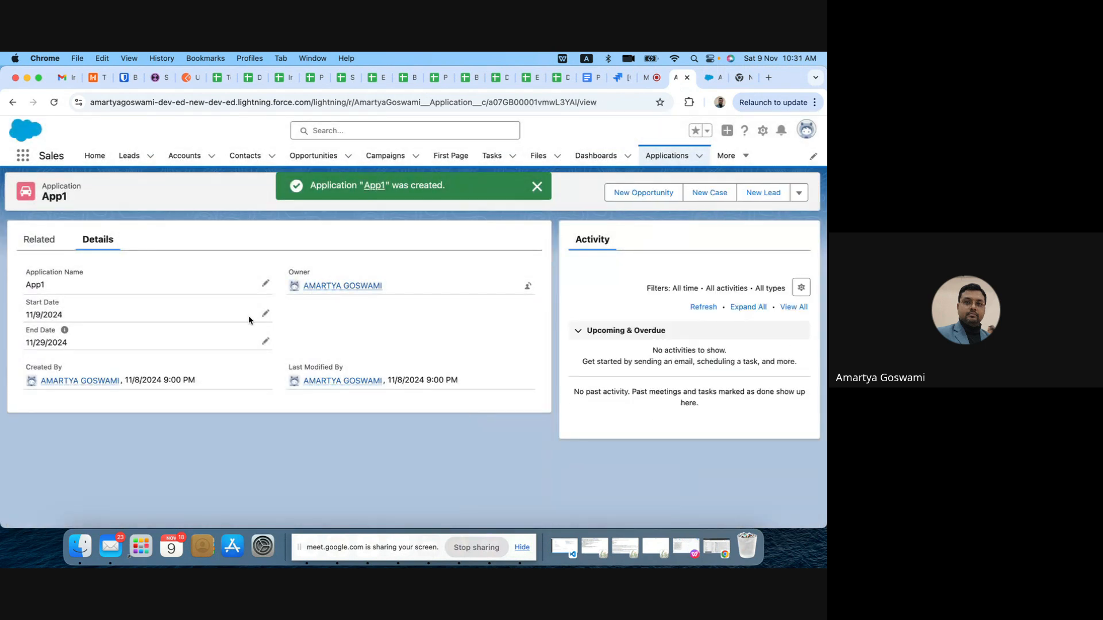
Set the Application lookup of the App1 academic details record to App1, save it, and check the new application's related list.
left_click(712, 78)
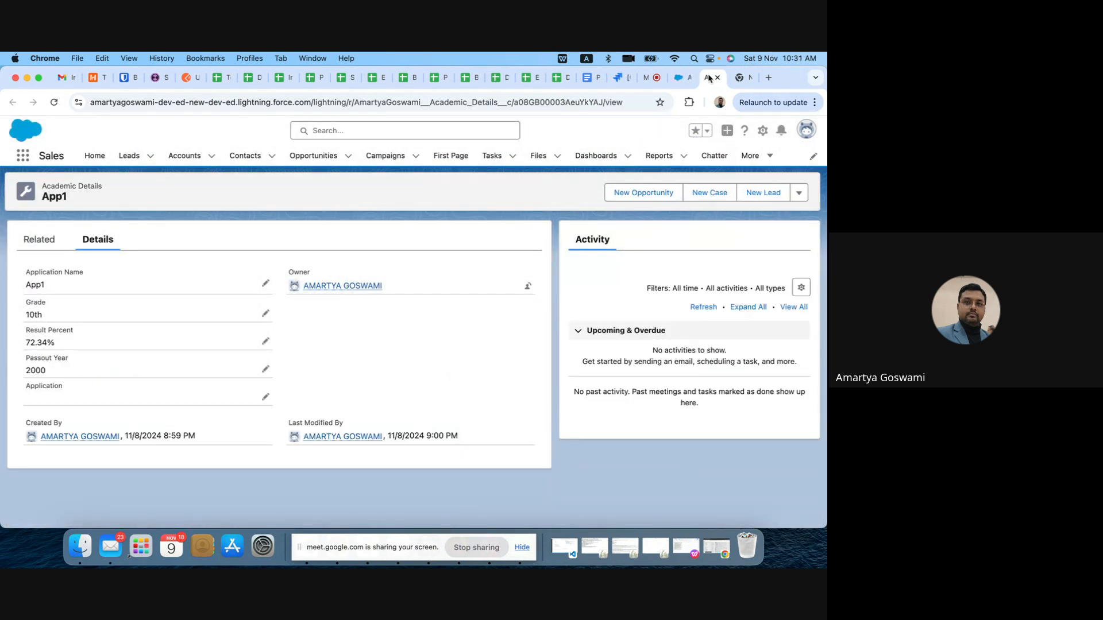
left_click(266, 397)
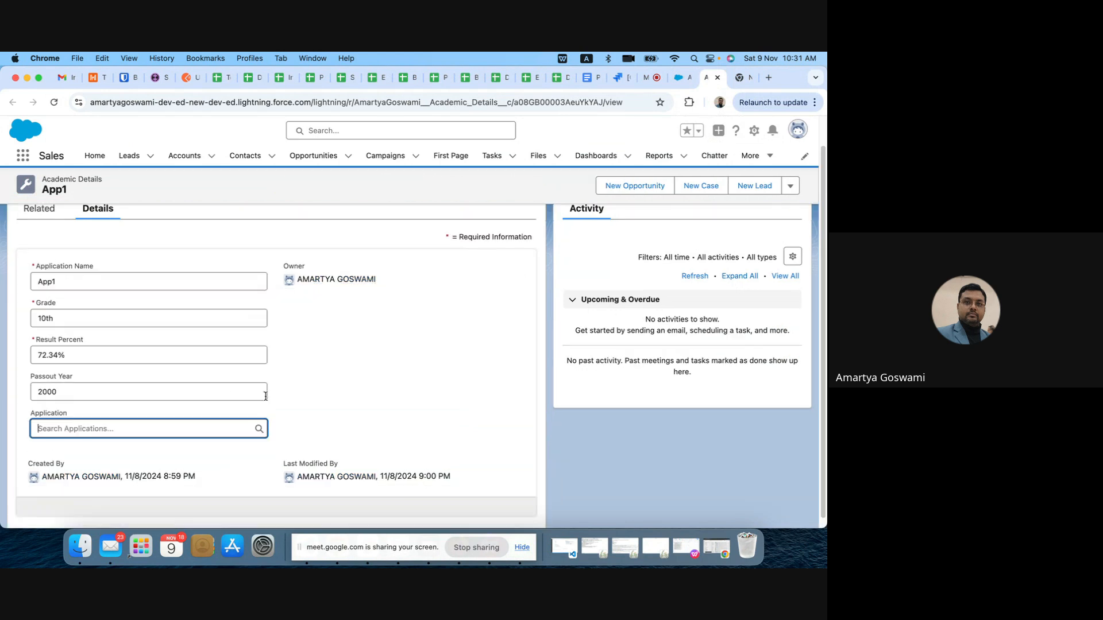
left_click(177, 427)
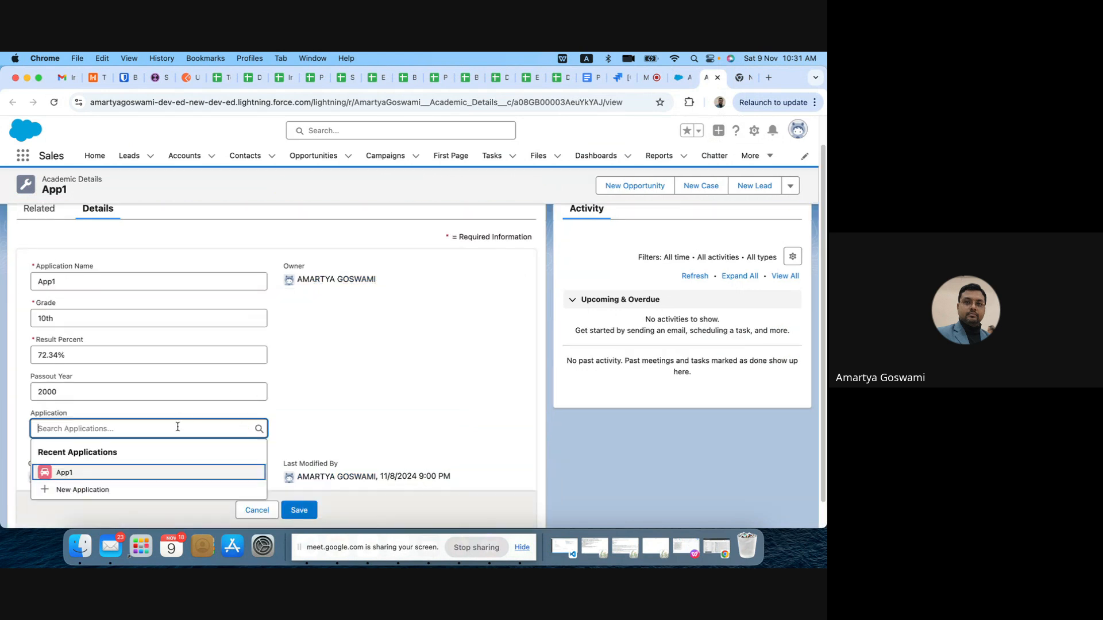
left_click(96, 473)
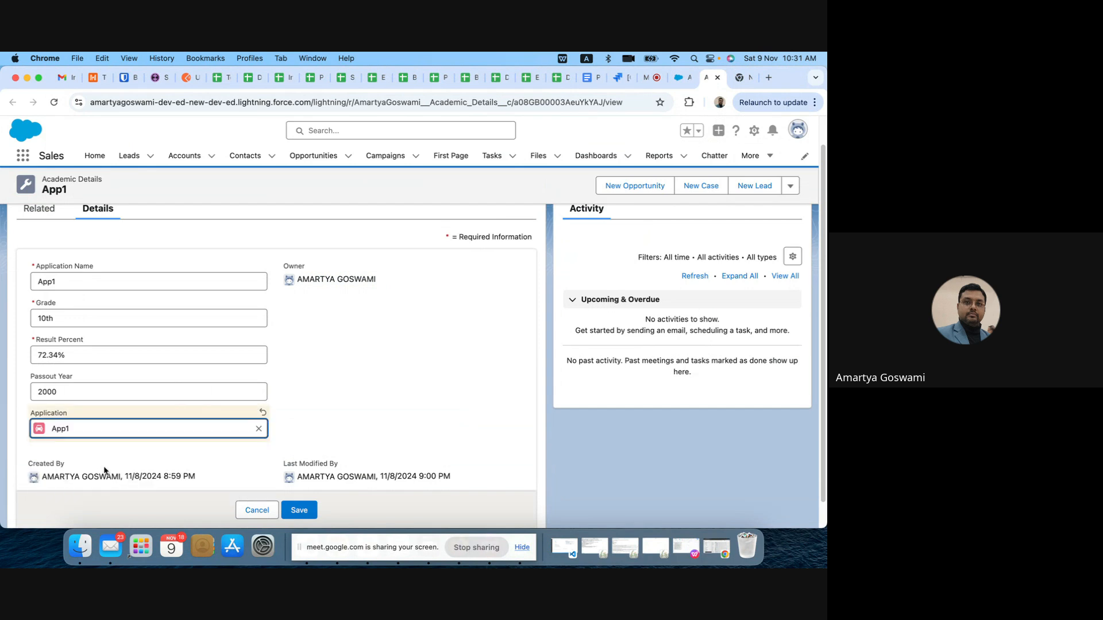
left_click(299, 510)
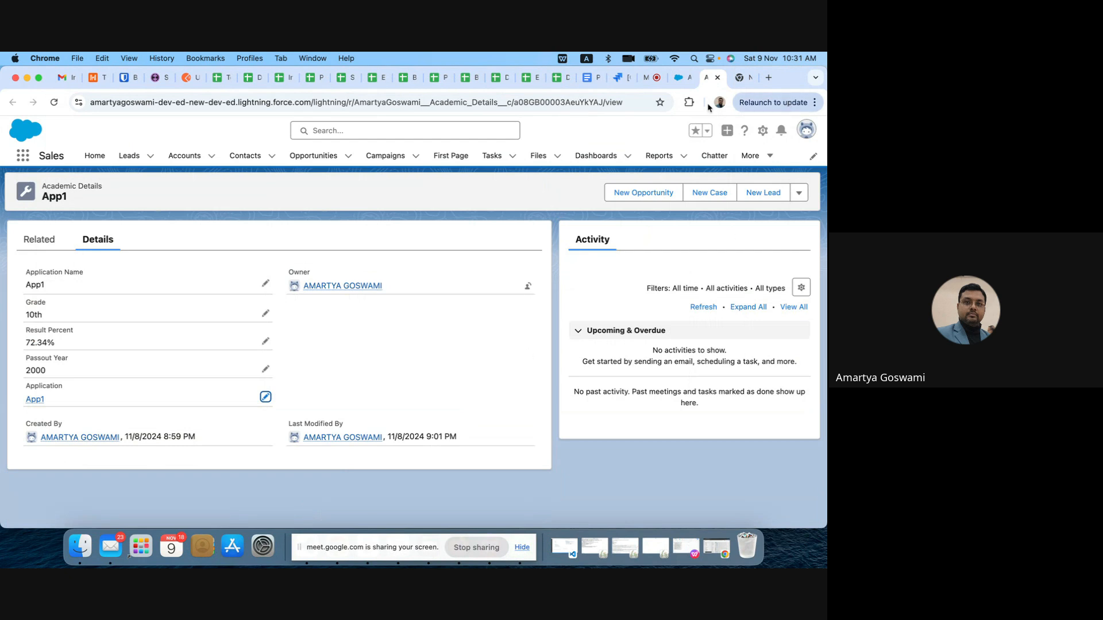
left_click(678, 77)
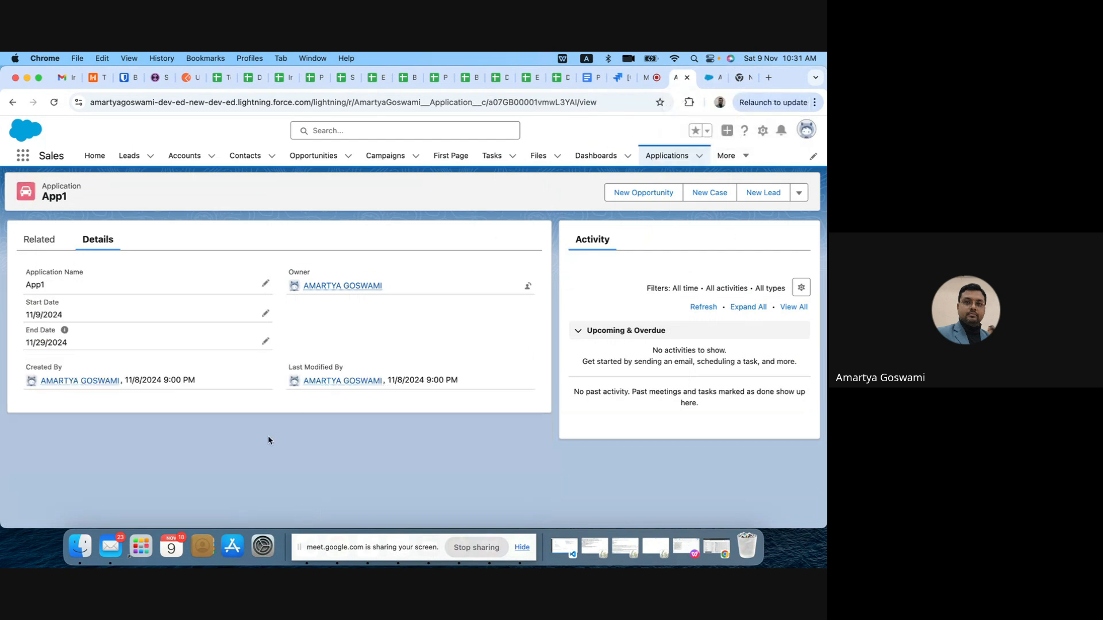
left_click(39, 239)
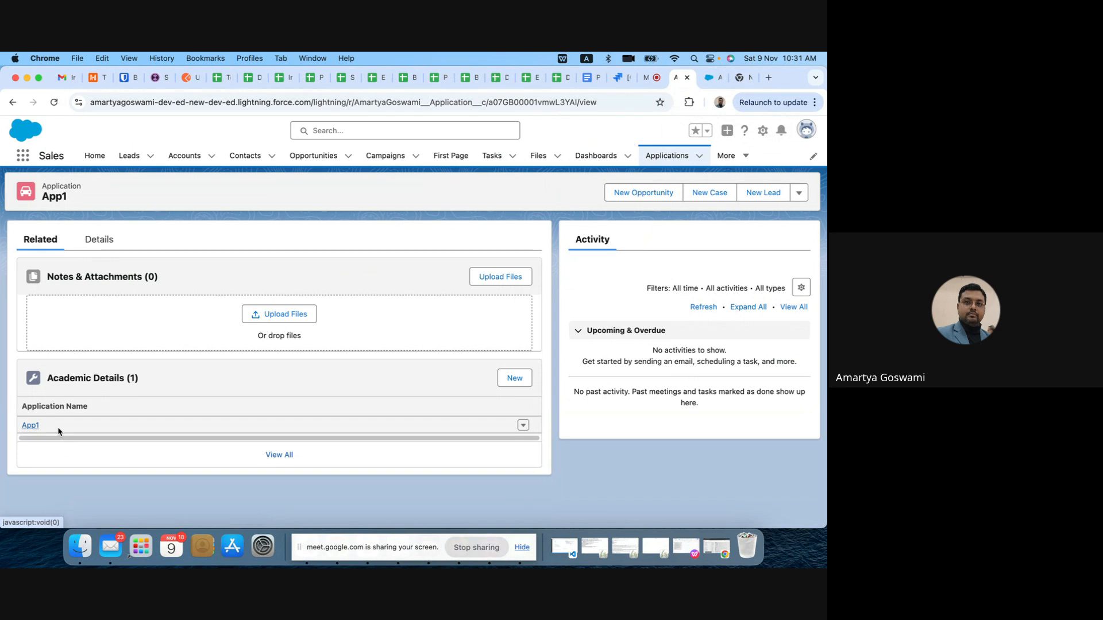
Switch to the blank WPS Office spreadsheet and enter Lookup, Master Detail, Self Lookup and Junction Object in cells A1 to A4.
left_click(475, 547)
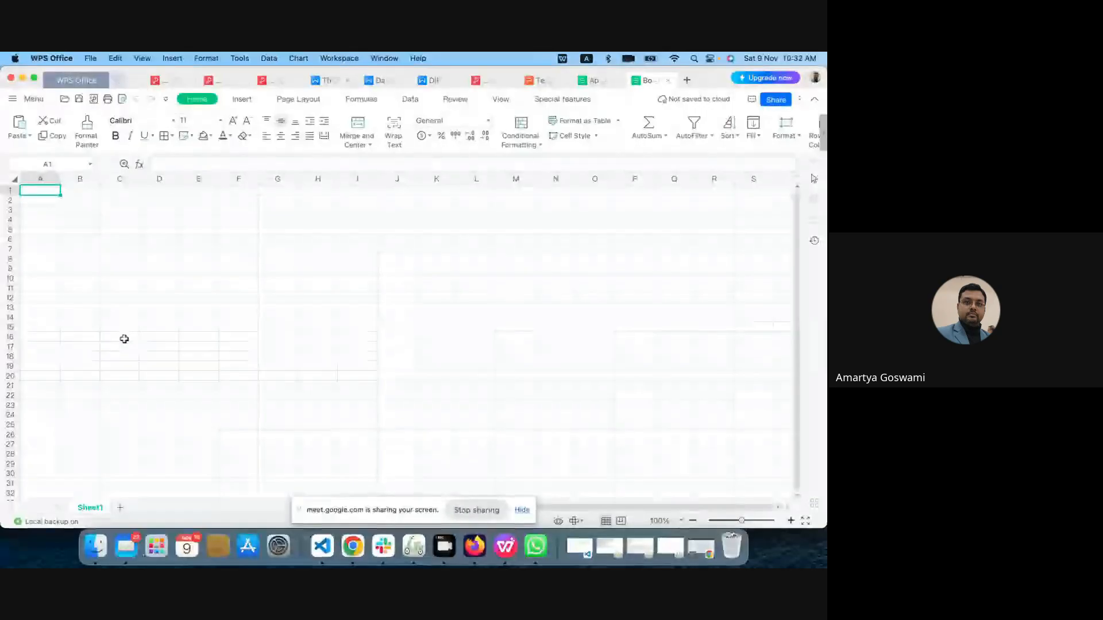
type("ookup")
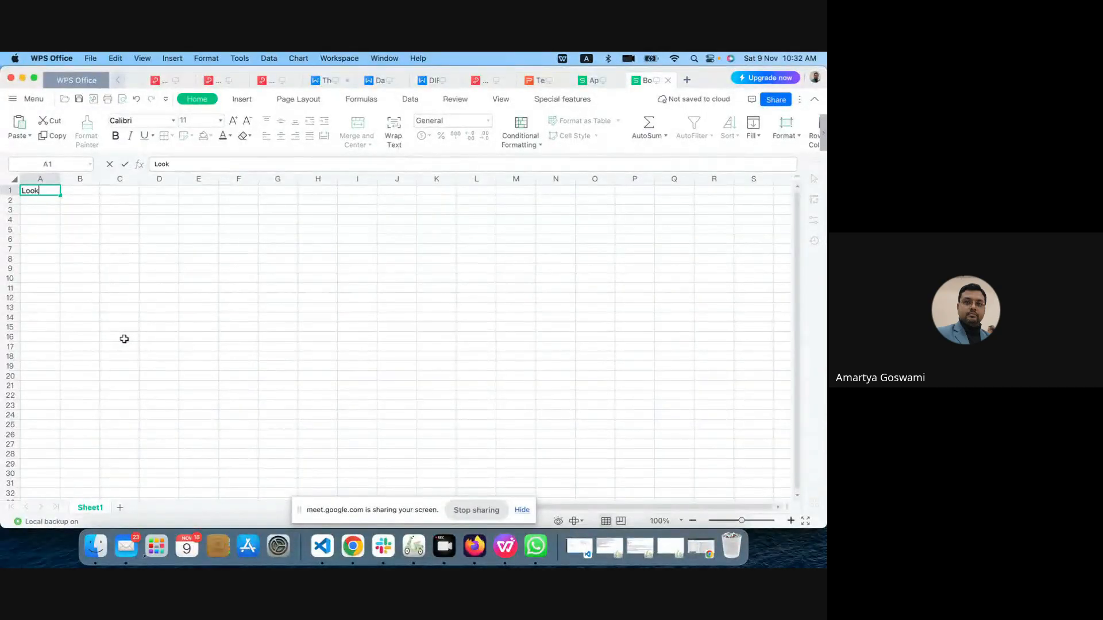
left_click(34, 200)
type("Master")
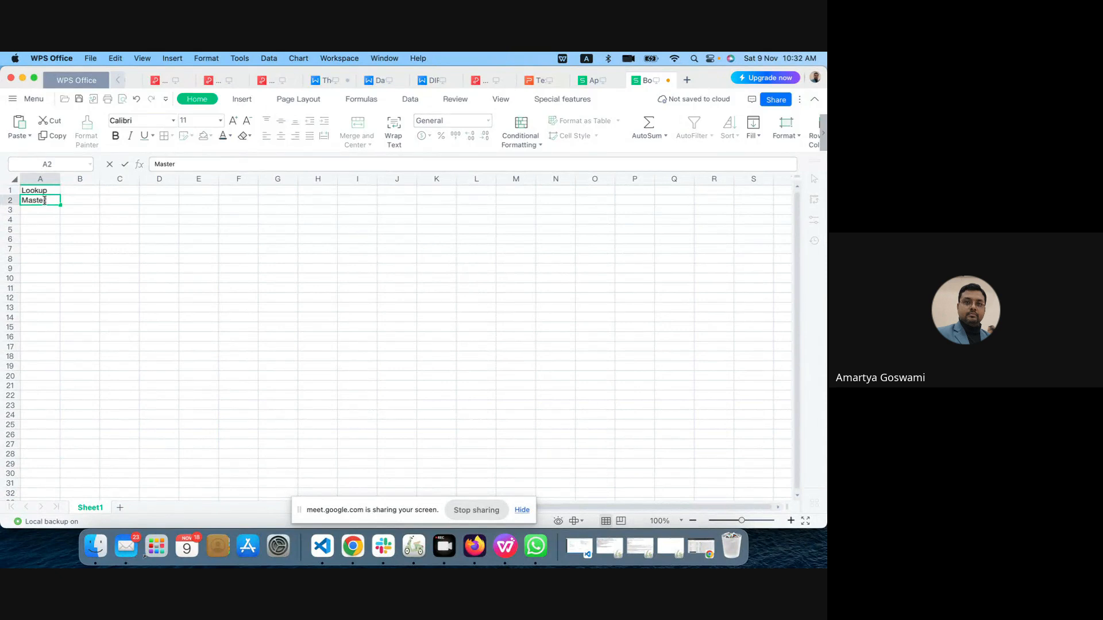
type(" Detail")
left_click(53, 212)
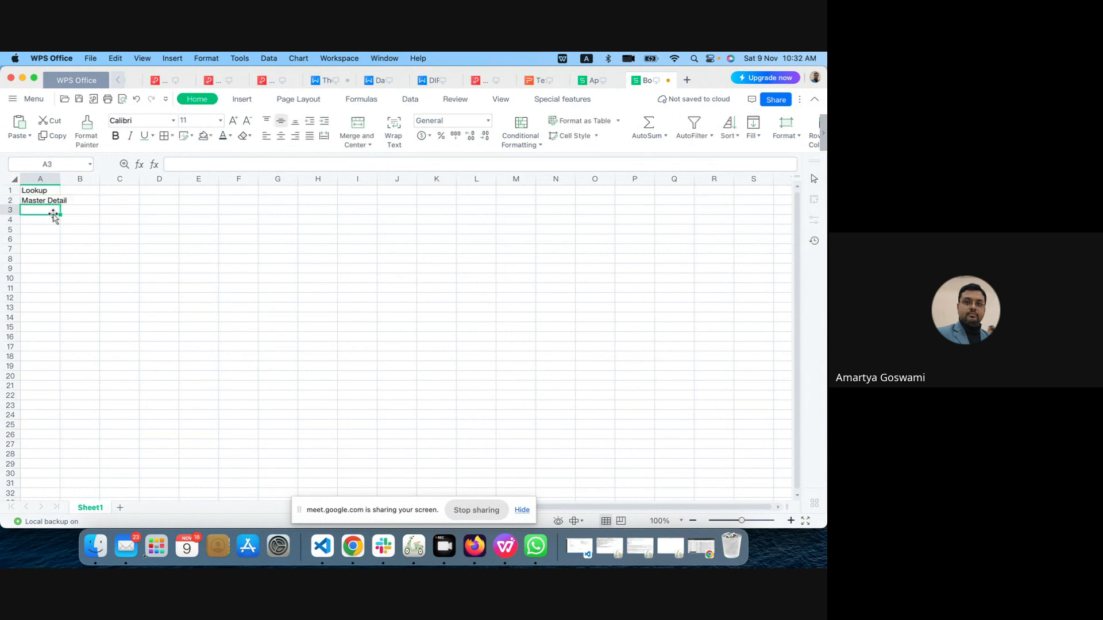
type("Self Lookup")
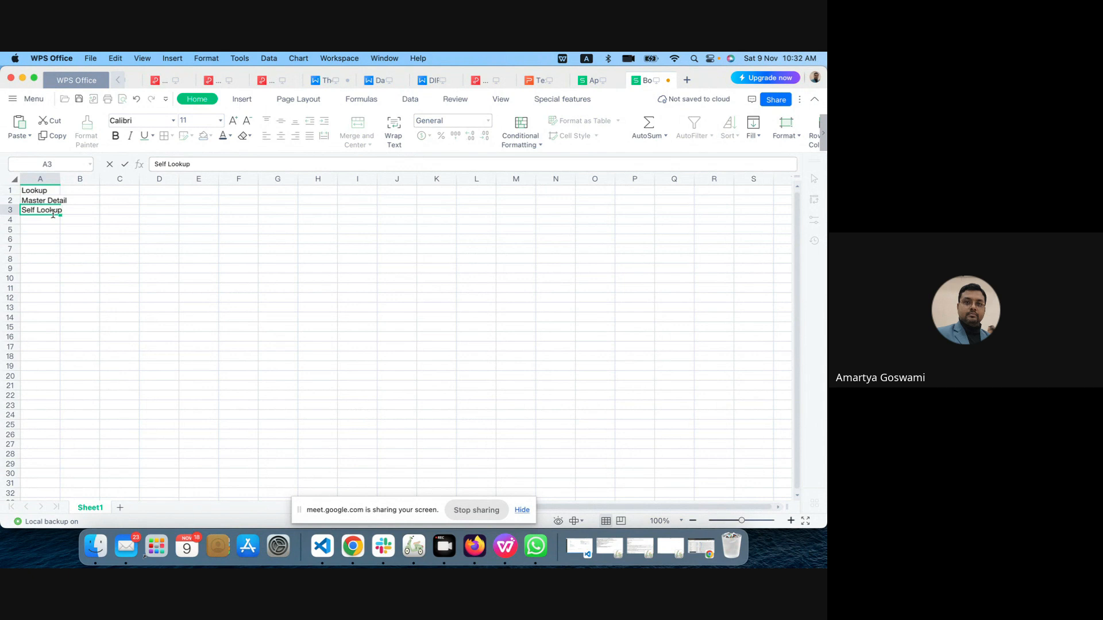
left_click(51, 221)
type("J")
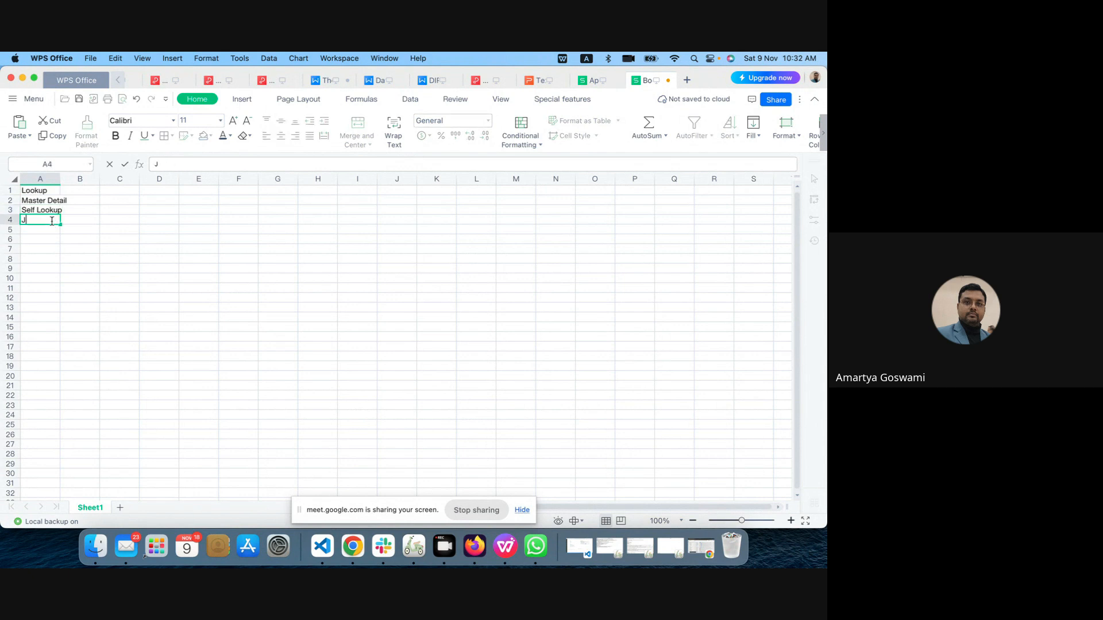
type("unction Object")
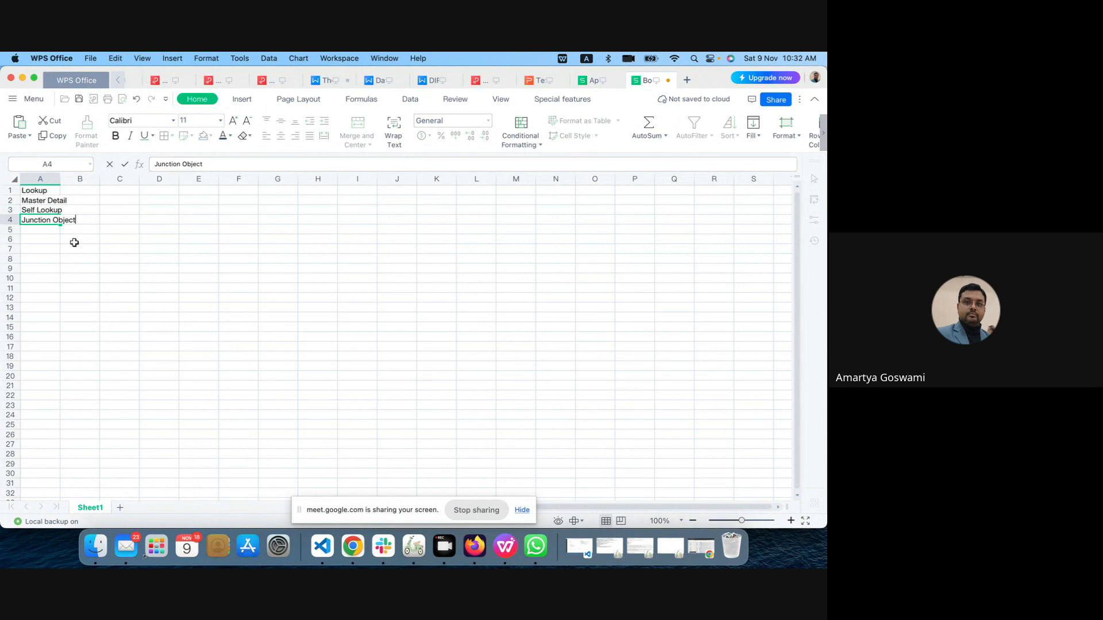
left_click(74, 239)
Fit column A to its contents and fill the Lookup and Master Detail cells with light blue.
left_click(50, 179)
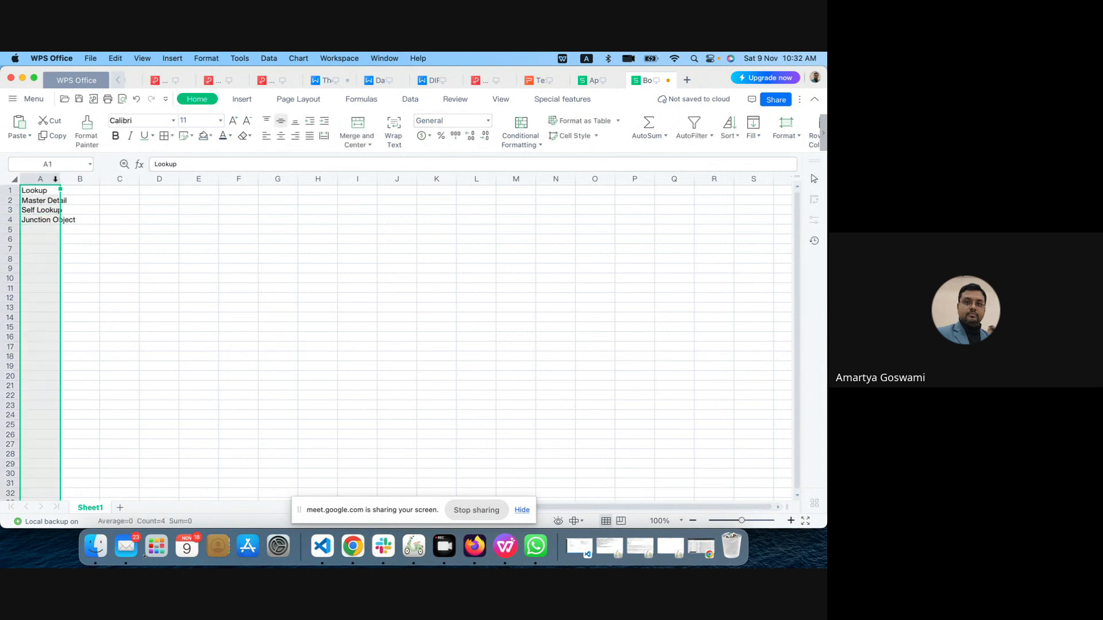
double_click(60, 179)
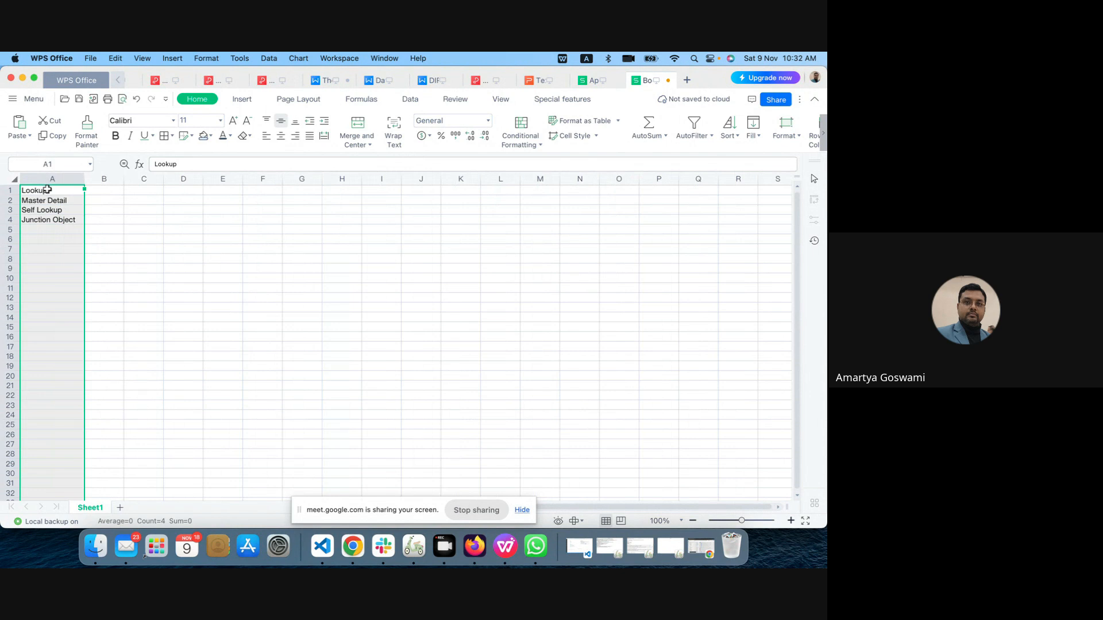
left_click(121, 188)
left_click_drag(72, 192, 74, 200)
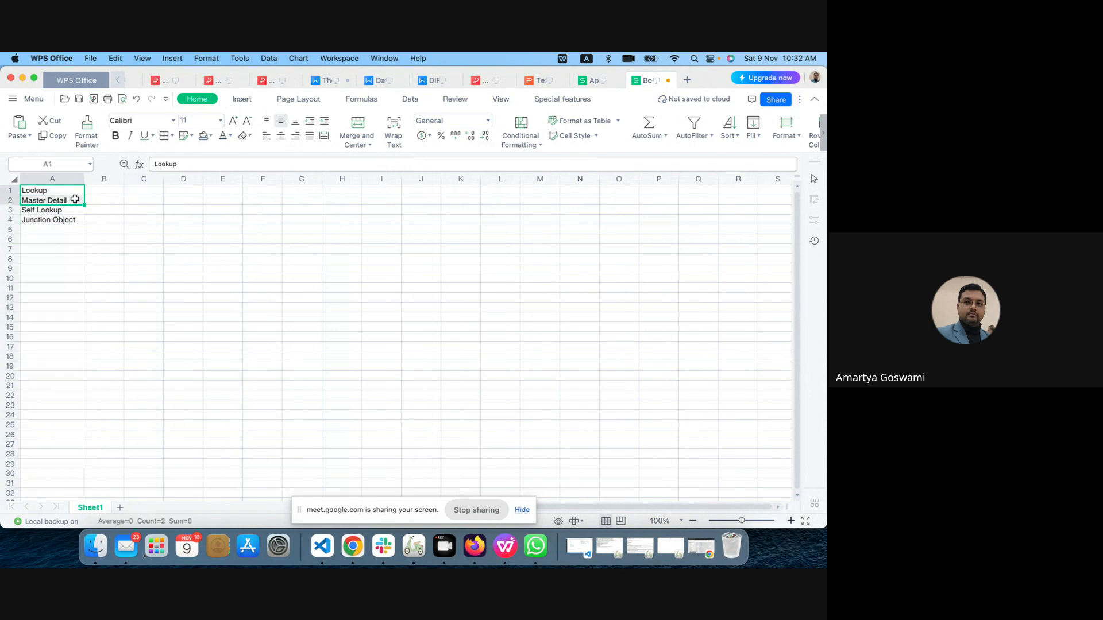
left_click(203, 136)
left_click(70, 231)
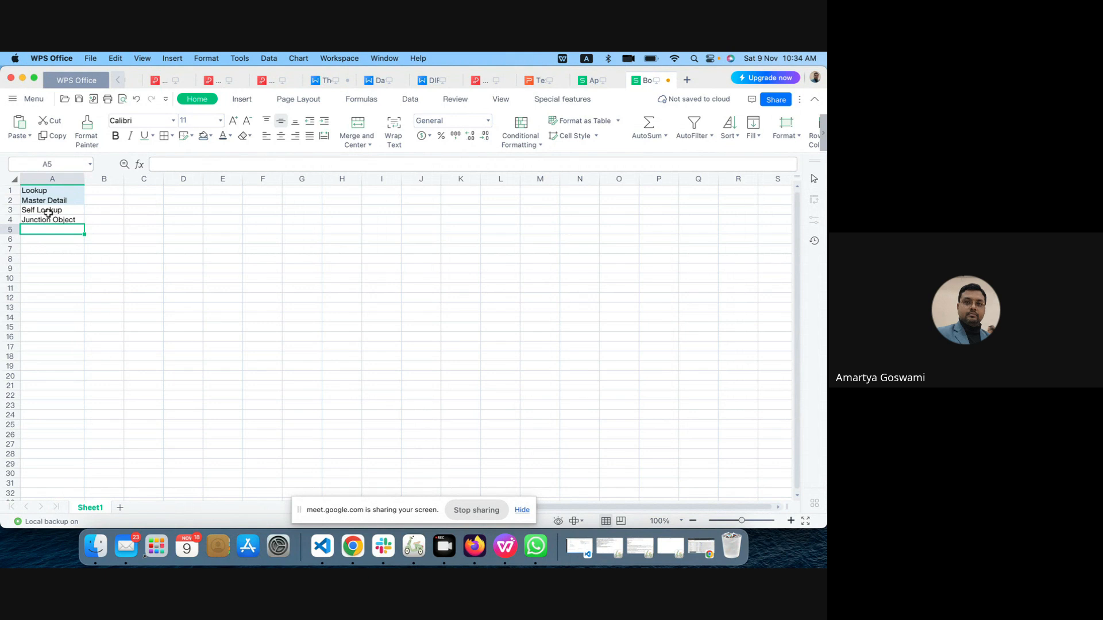
Enter Obj A in cell B6 and Obj B in cell C6 as the two parent objects.
left_click(26, 211)
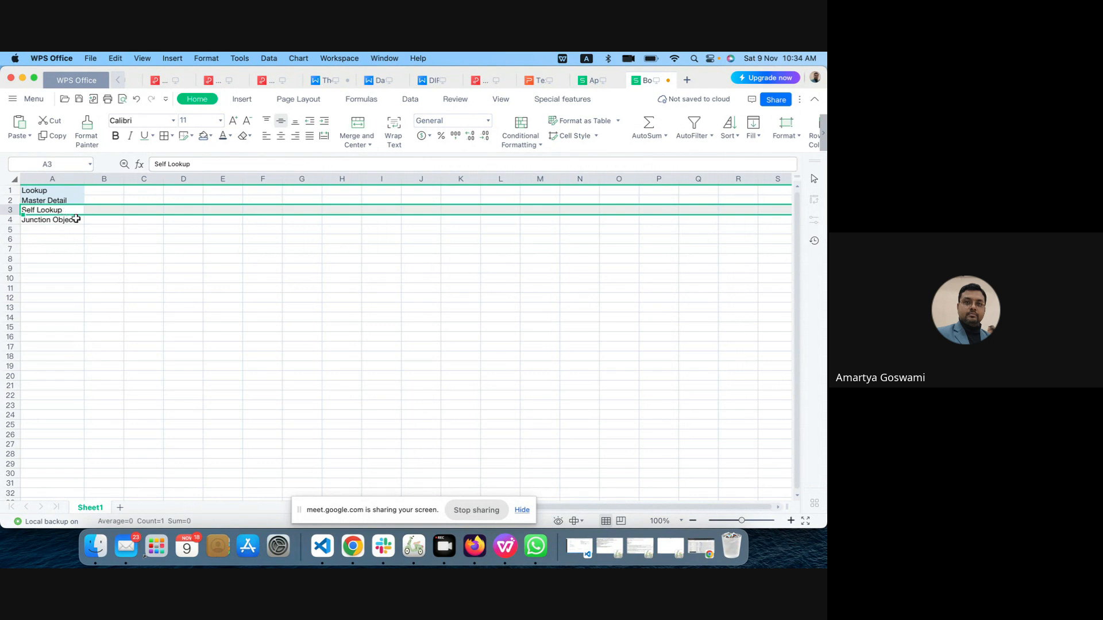
left_click(70, 218)
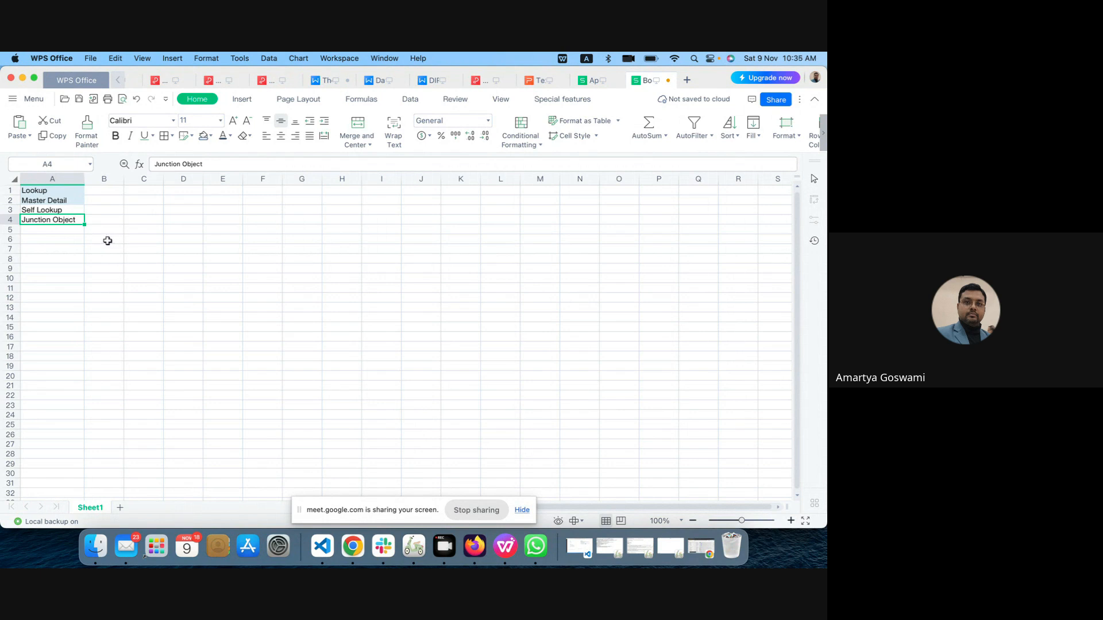
left_click(107, 240)
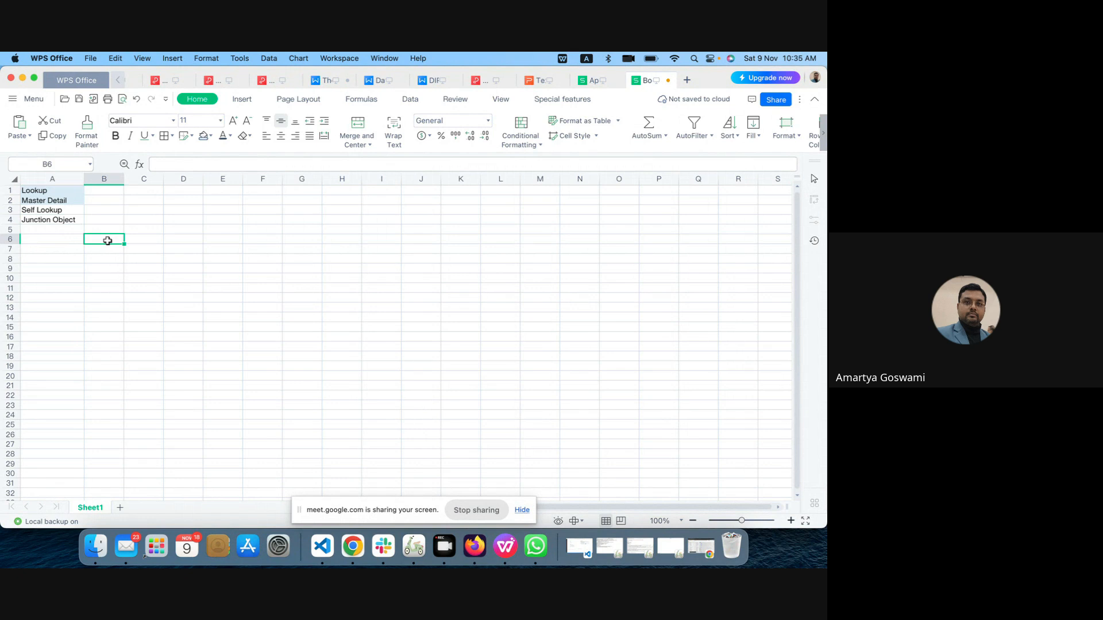
type("Oj")
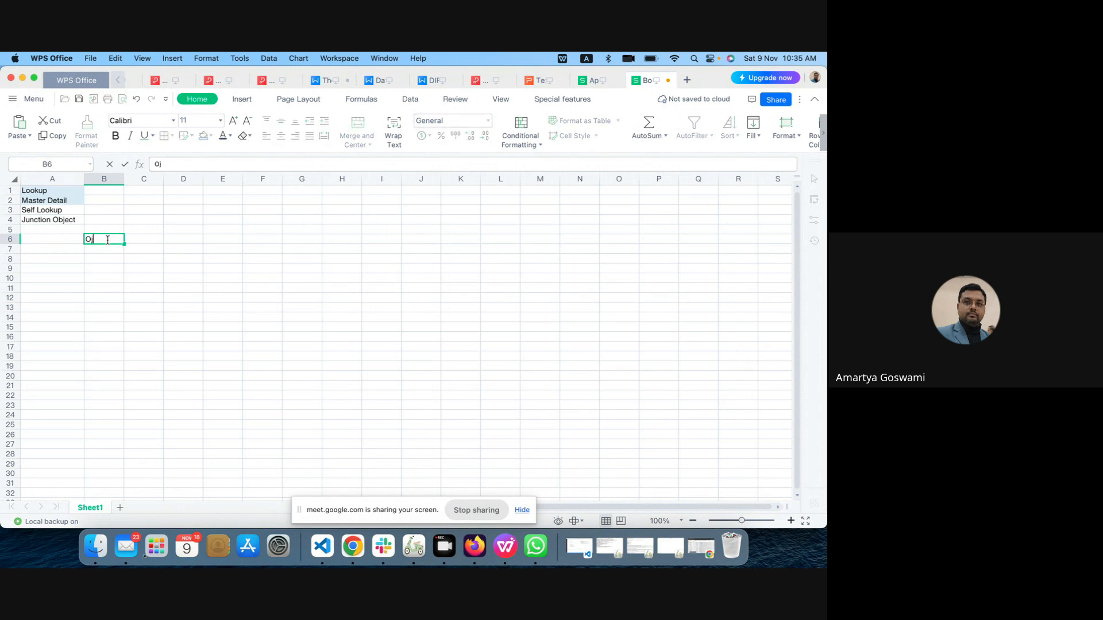
type("bj A")
left_click(153, 239)
type("Obj ")
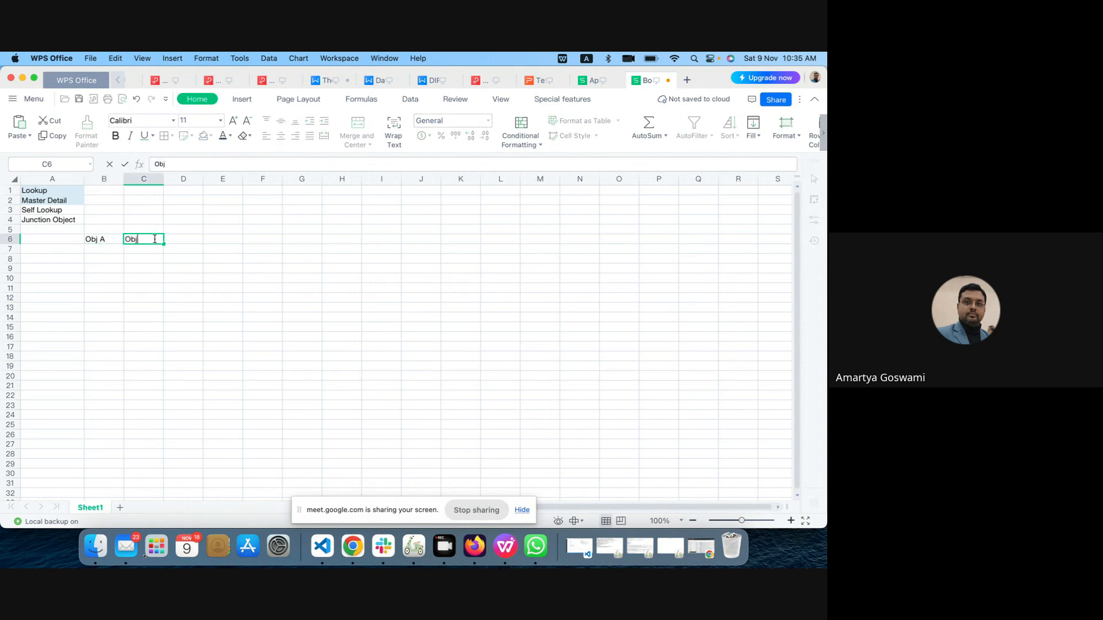
type("B")
left_click(35, 191)
left_click(42, 201)
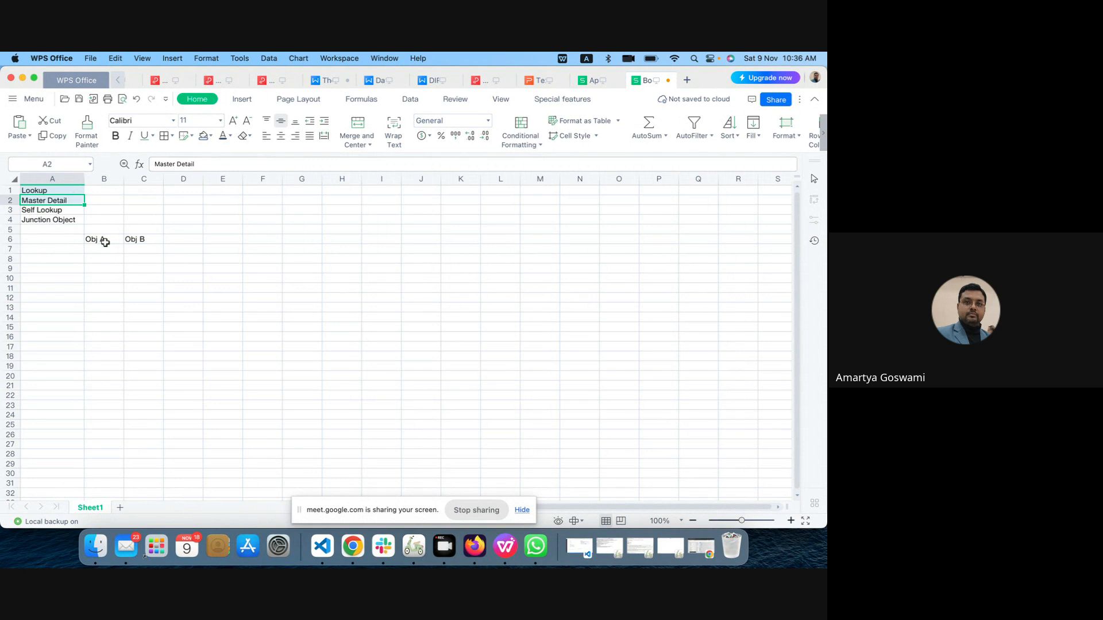
left_click(103, 242)
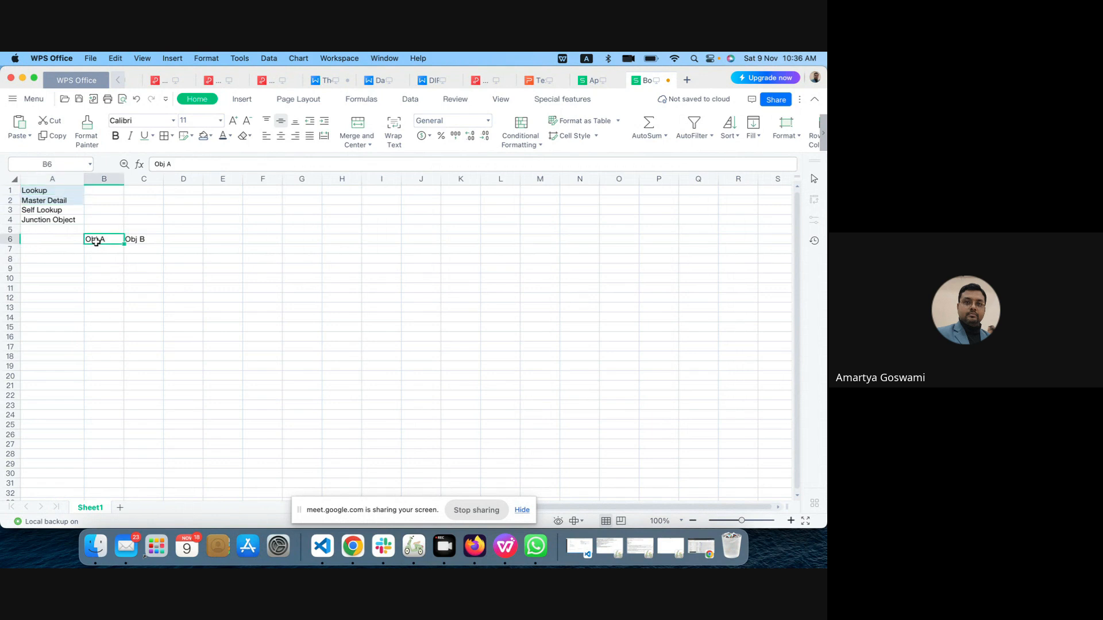
left_click(151, 241)
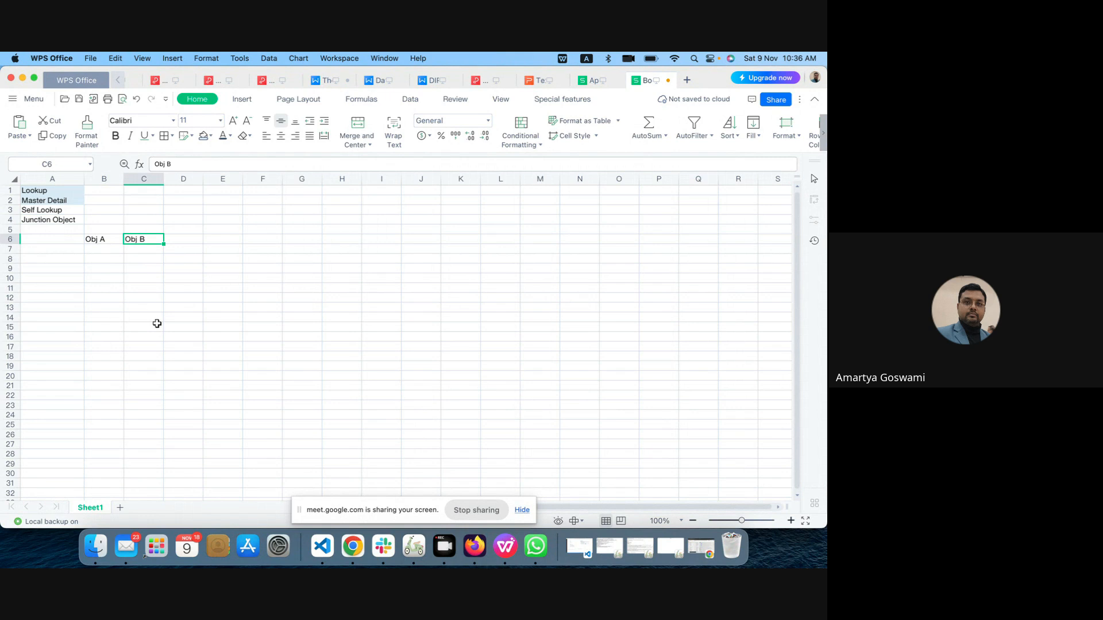
Enter Obj c in D6 with Lookup of A and Lookup of B beneath it, and widen column D to fit.
left_click(182, 239)
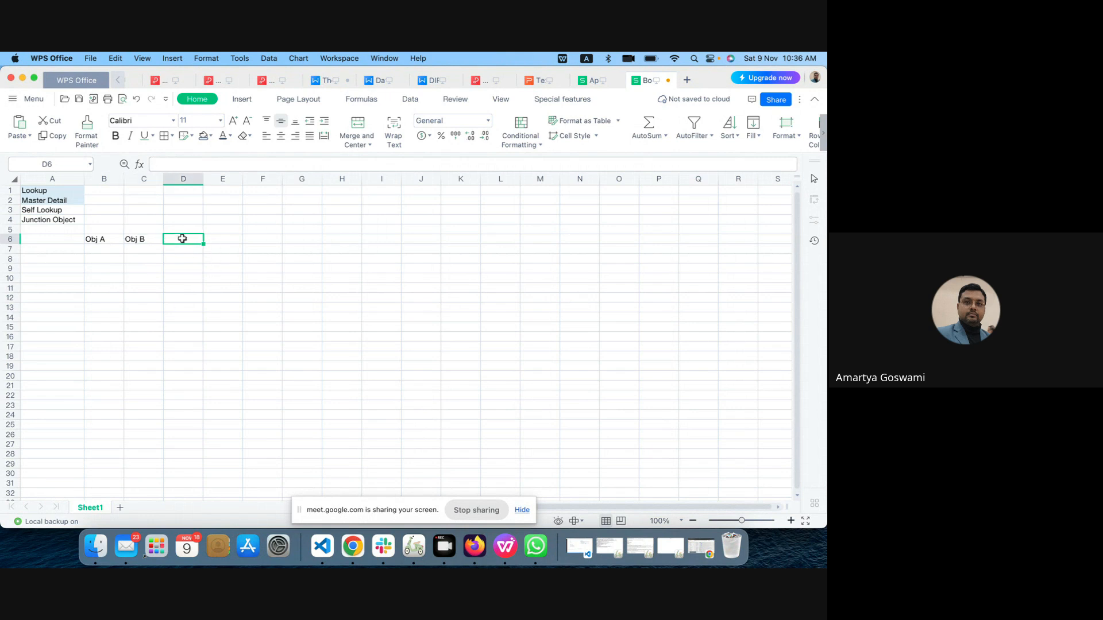
type("obj")
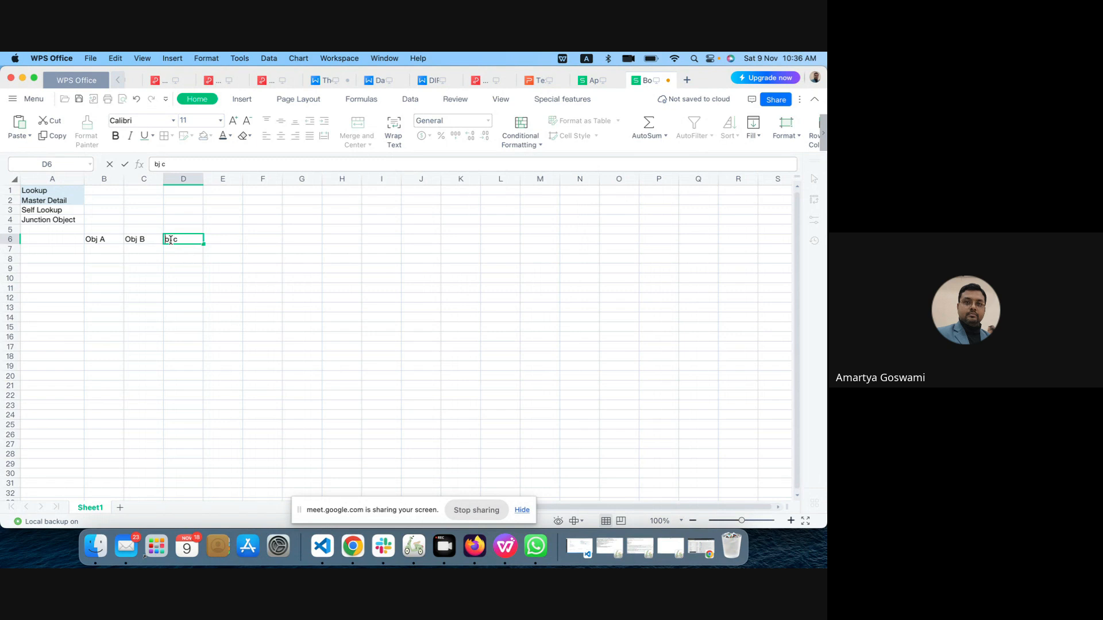
left_click(177, 252)
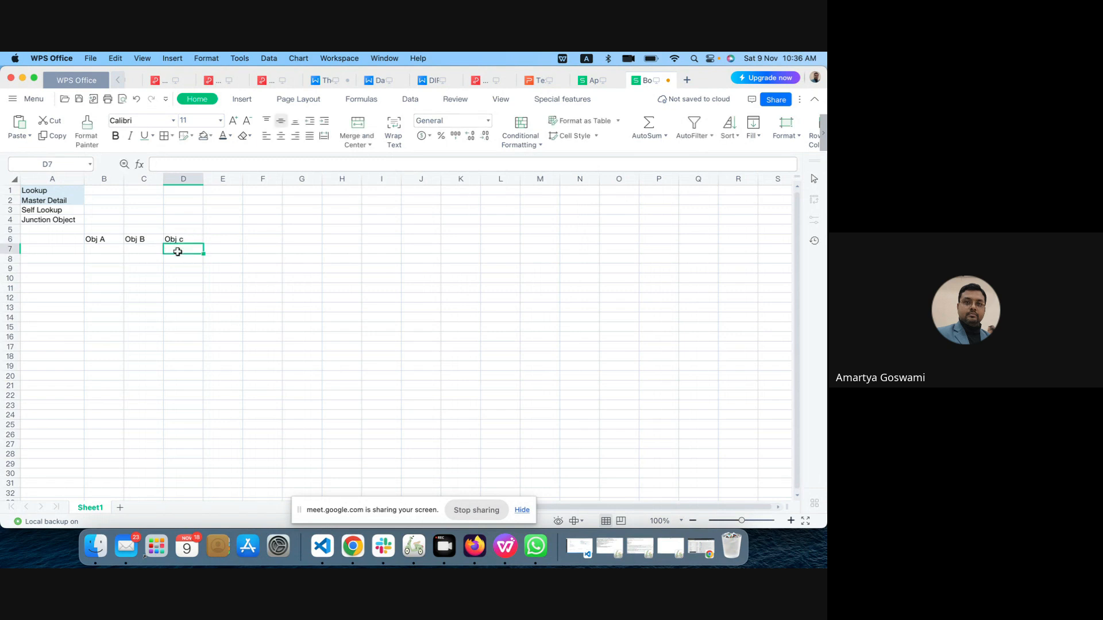
type("Lookup of A")
left_click(183, 260)
type("Lookup")
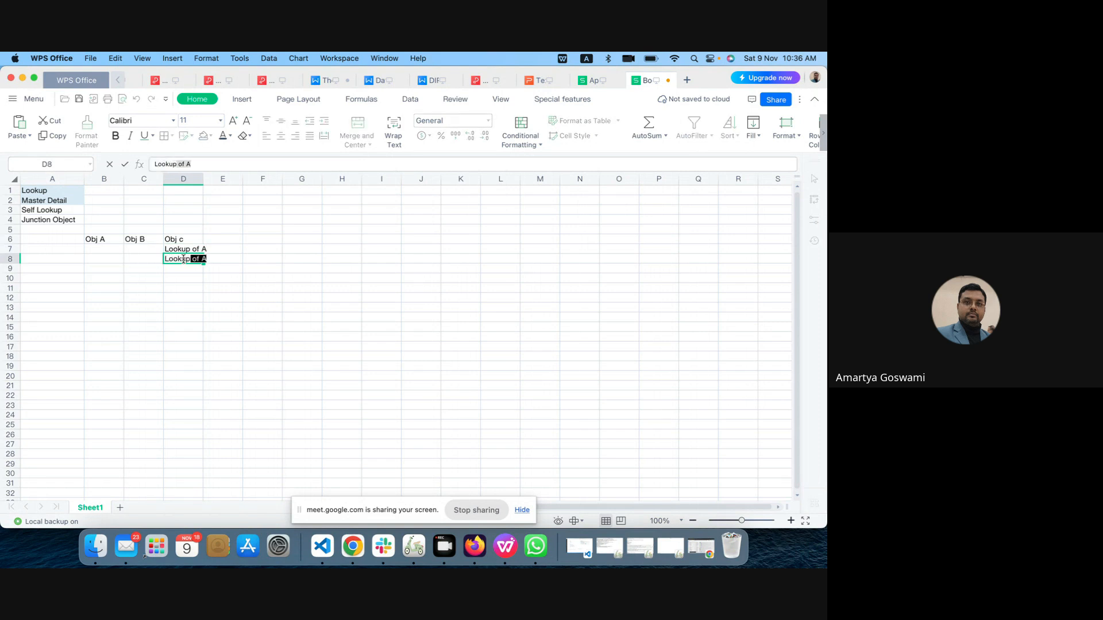
type(" of B")
left_click(193, 288)
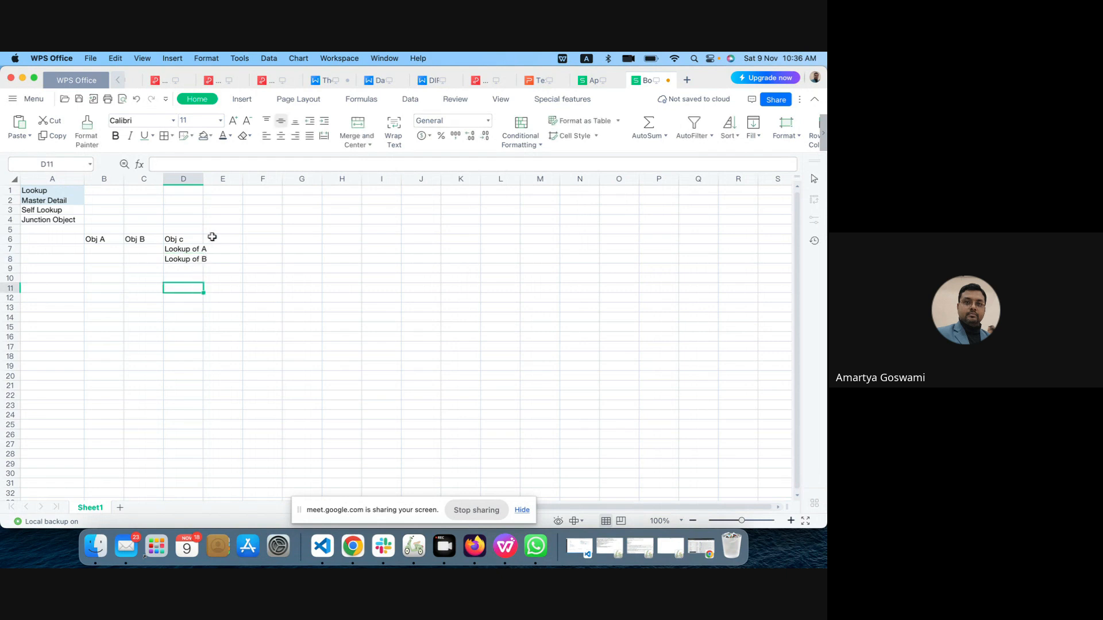
left_click_drag(201, 180, 212, 181)
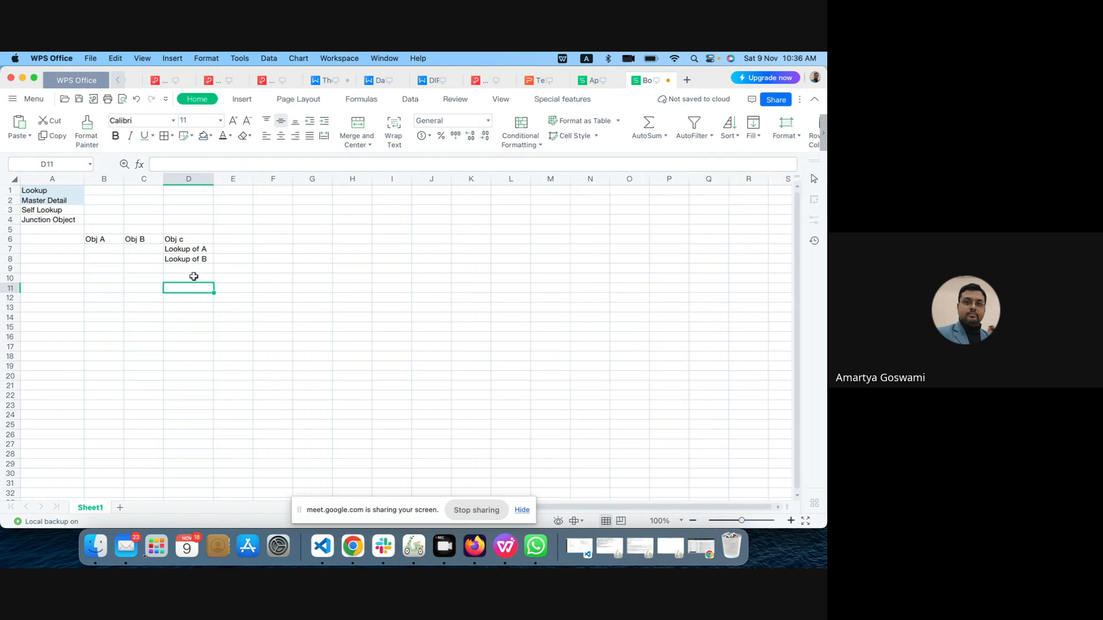
left_click_drag(183, 249, 183, 260)
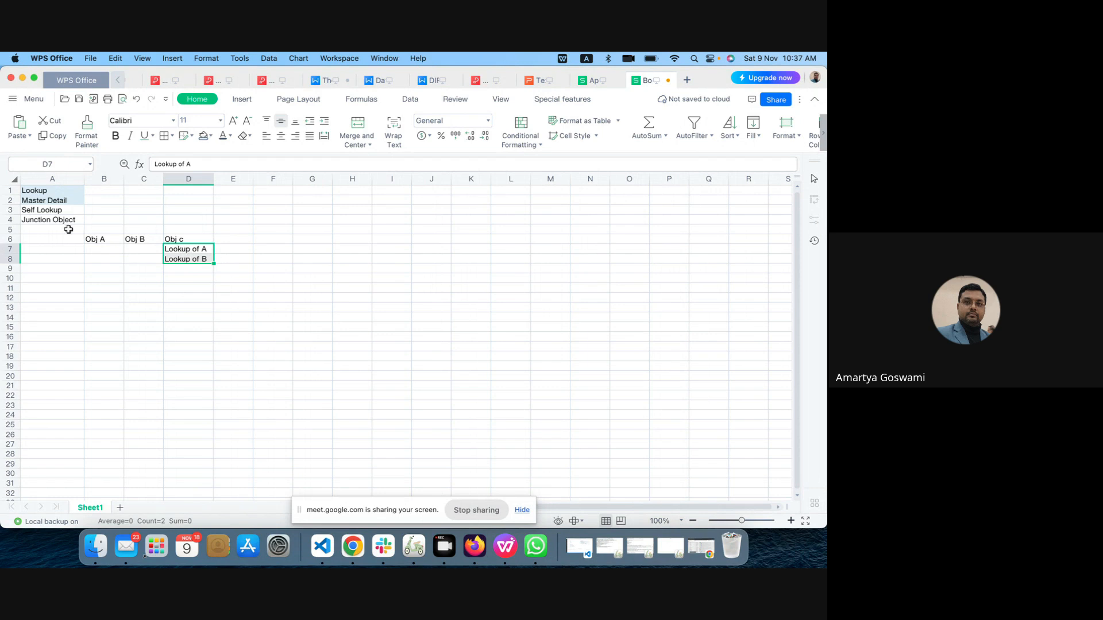
left_click(201, 239)
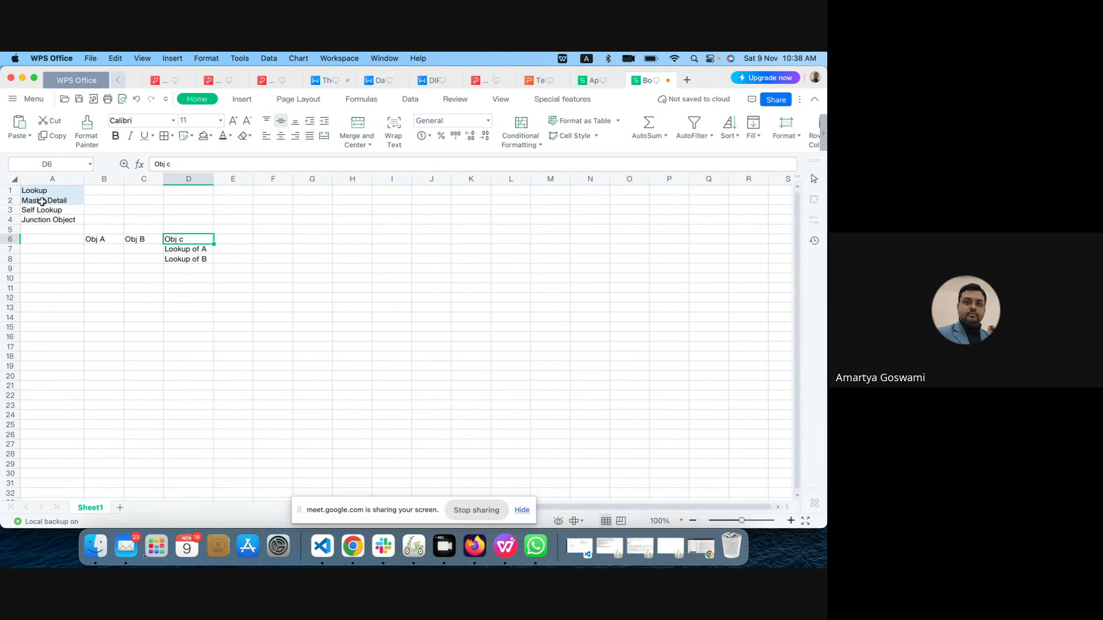
left_click_drag(38, 193, 196, 260)
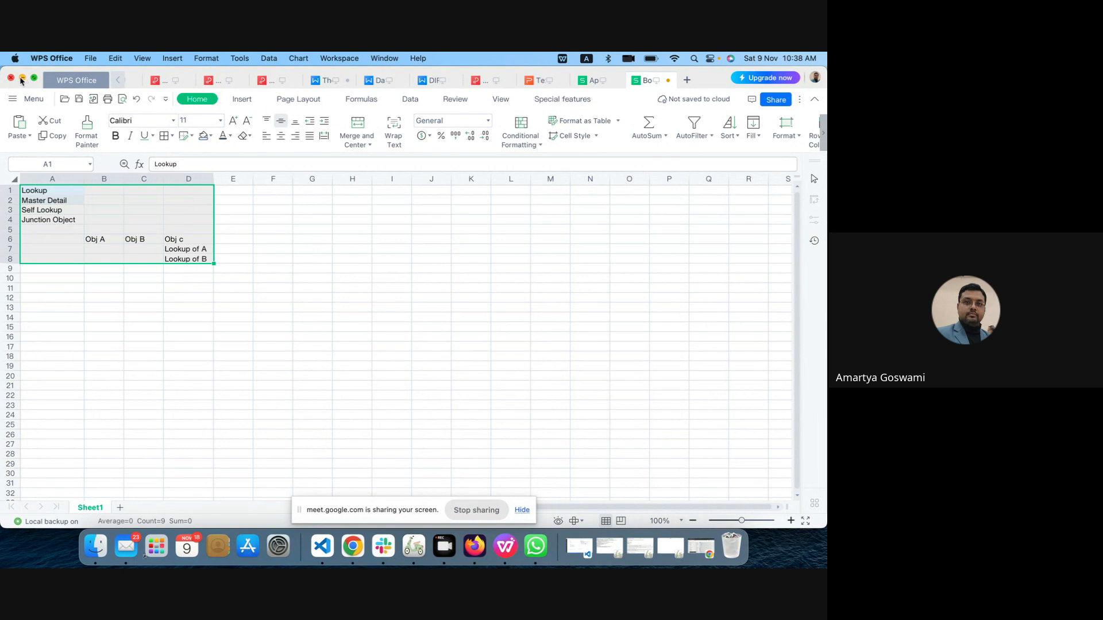
left_click(475, 513)
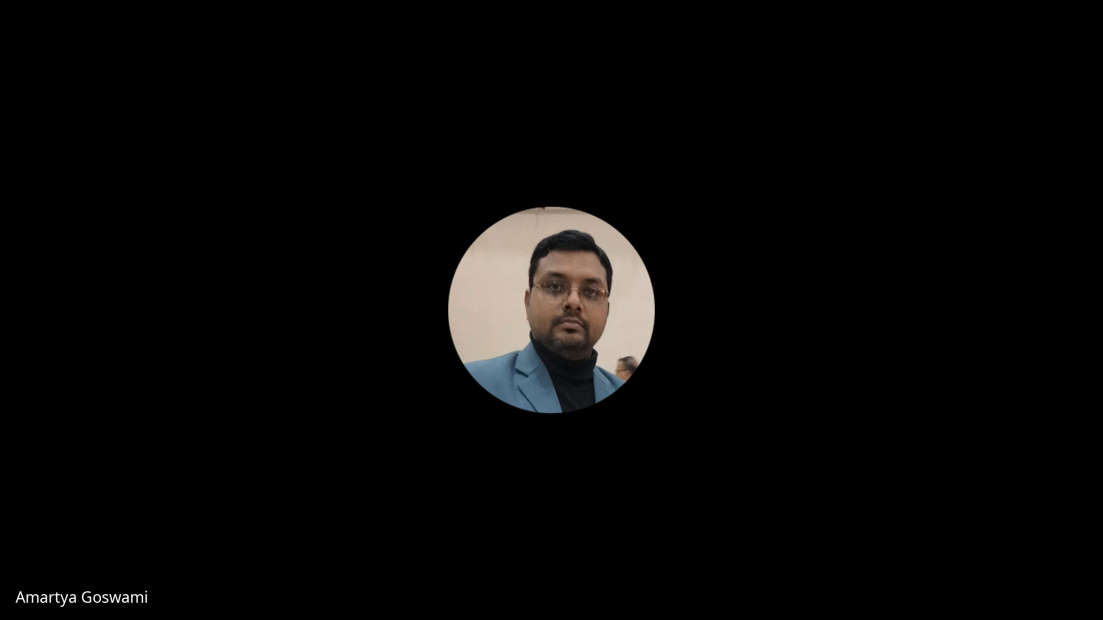